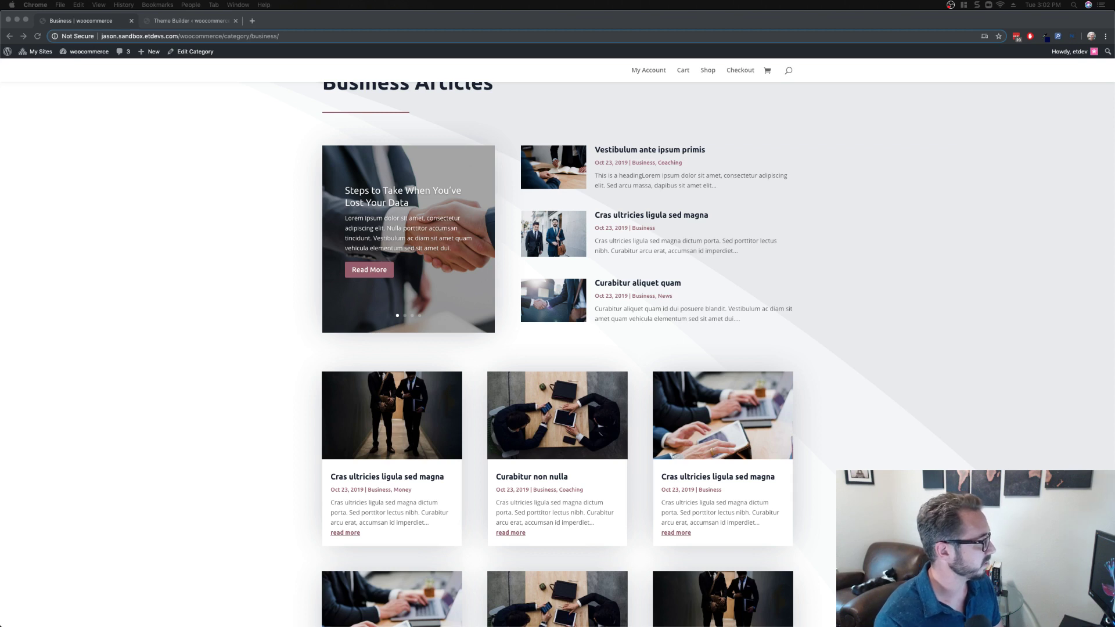
# Step: Examine the Business category page from its title and post slider down through the featured articles and post grid to the pagination
pyautogui.click(177, 213)
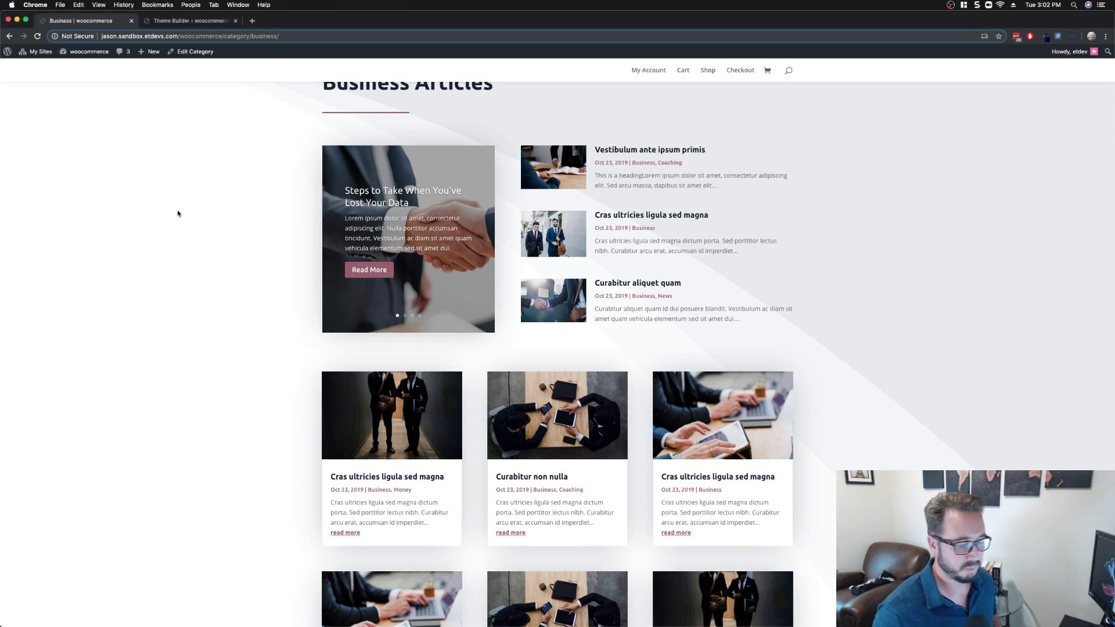
pyautogui.scroll(2, 178, 213)
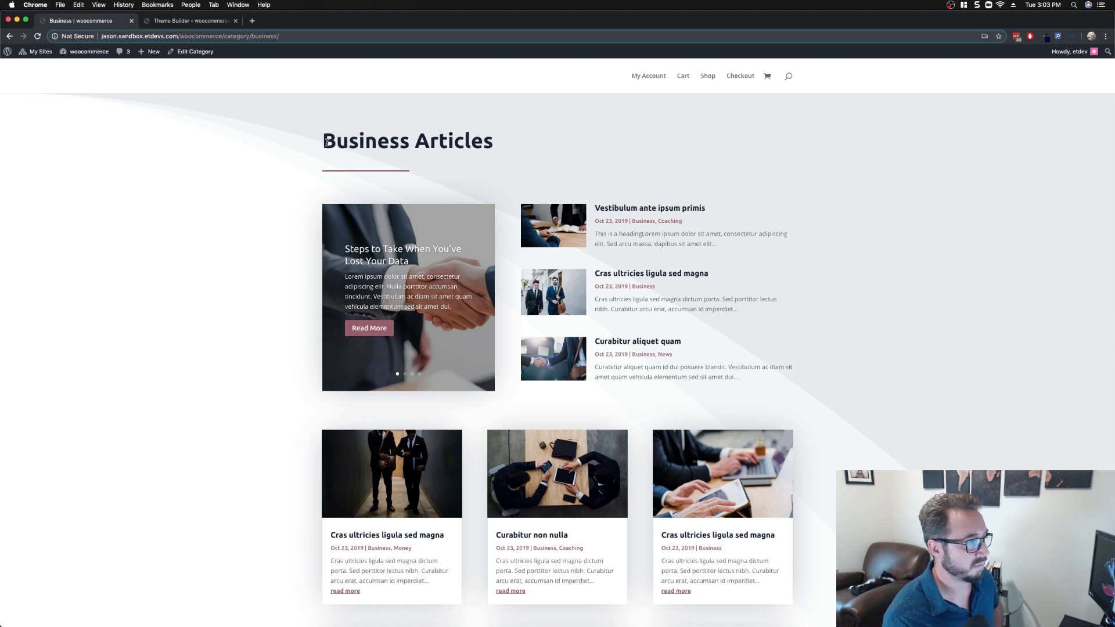
pyautogui.moveTo(325, 142); pyautogui.dragTo(411, 138)
pyautogui.click(249, 191)
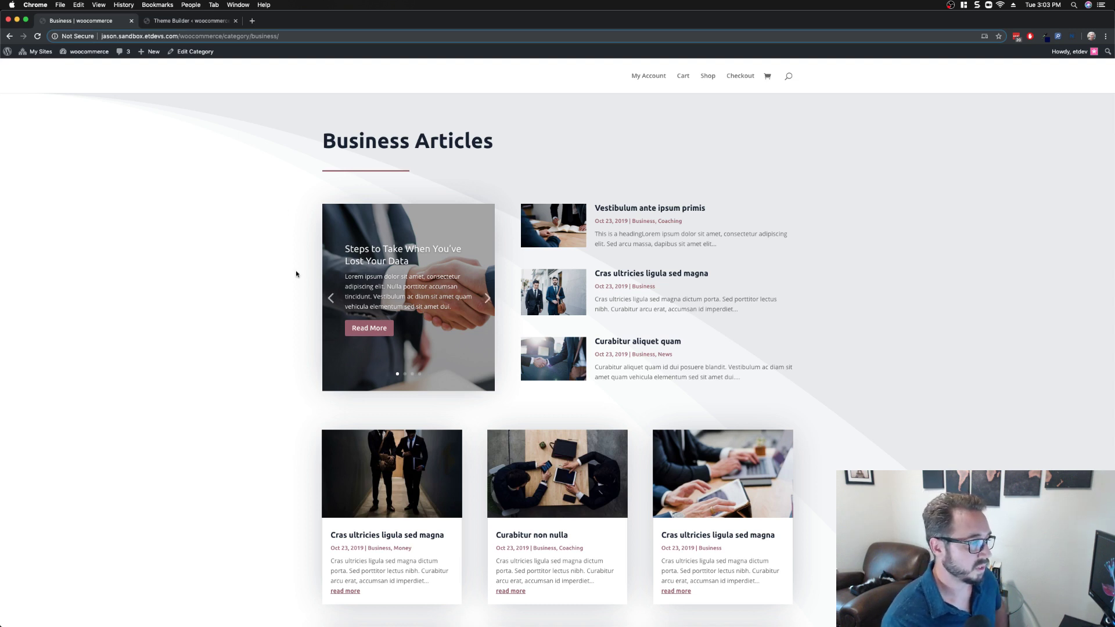
pyautogui.scroll(-1, 516, 245)
pyautogui.scroll(-2, 516, 245)
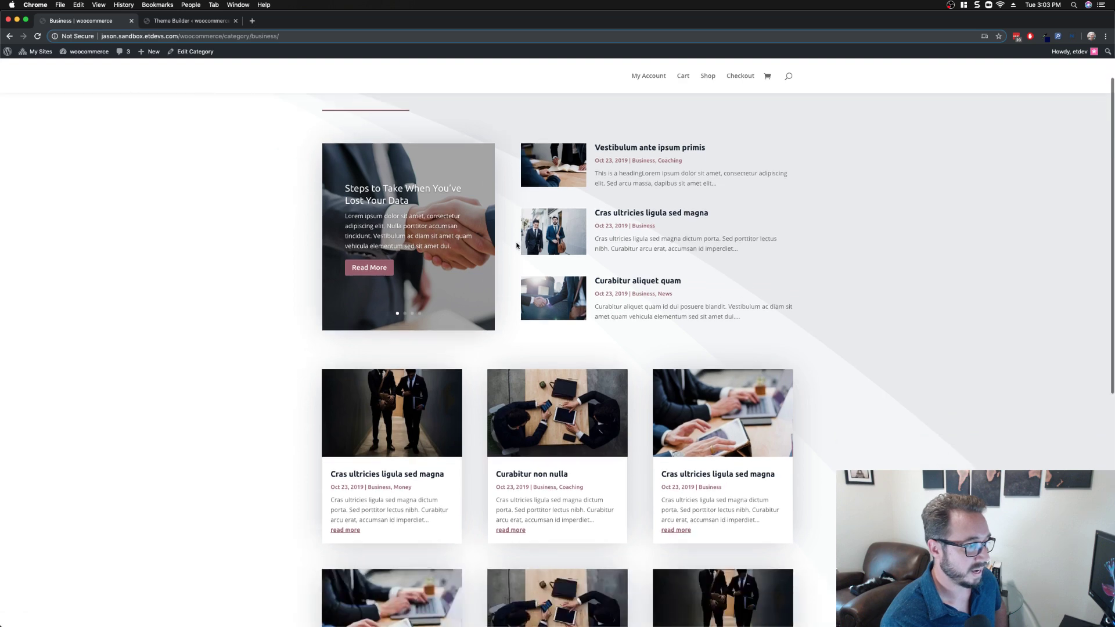
pyautogui.scroll(2, 516, 245)
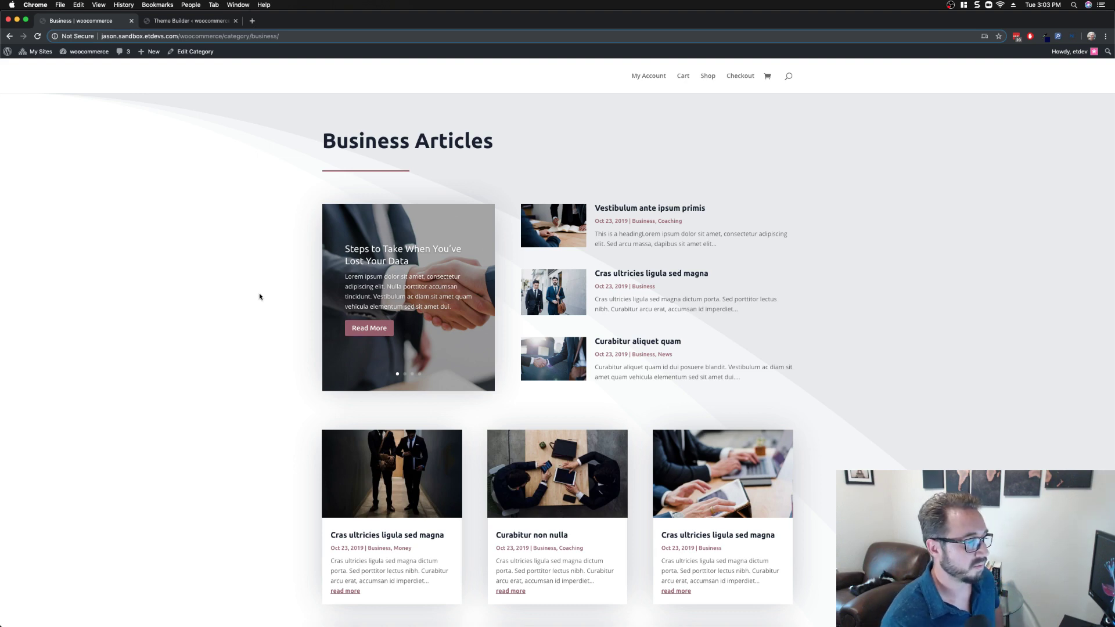
pyautogui.scroll(-6, 259, 293)
pyautogui.scroll(-3, 259, 296)
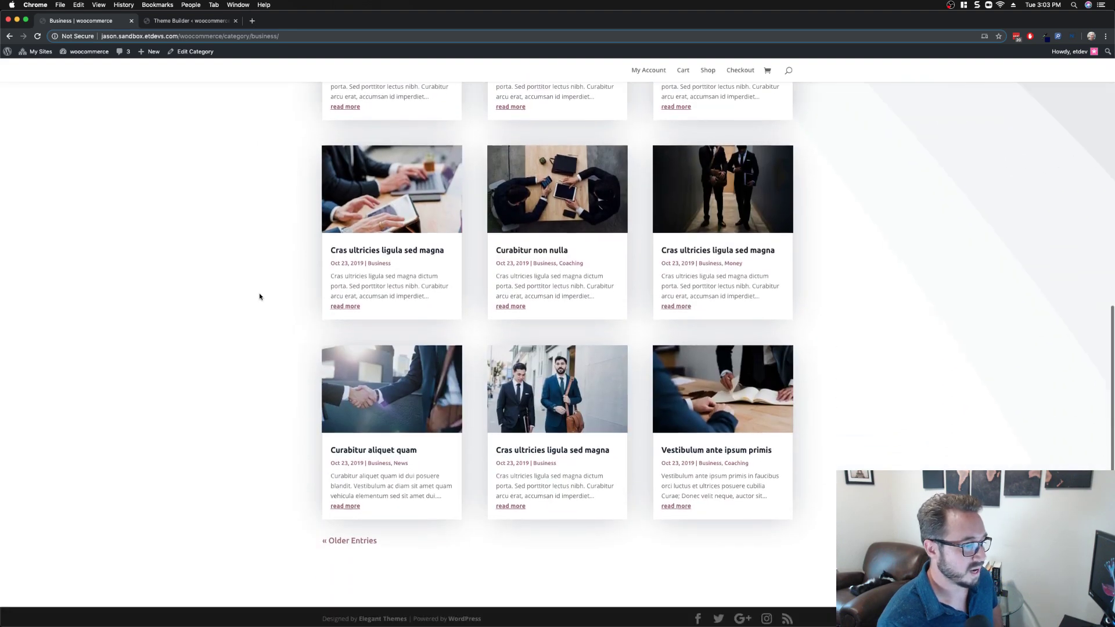
pyautogui.scroll(4, 260, 296)
pyautogui.scroll(5, 260, 296)
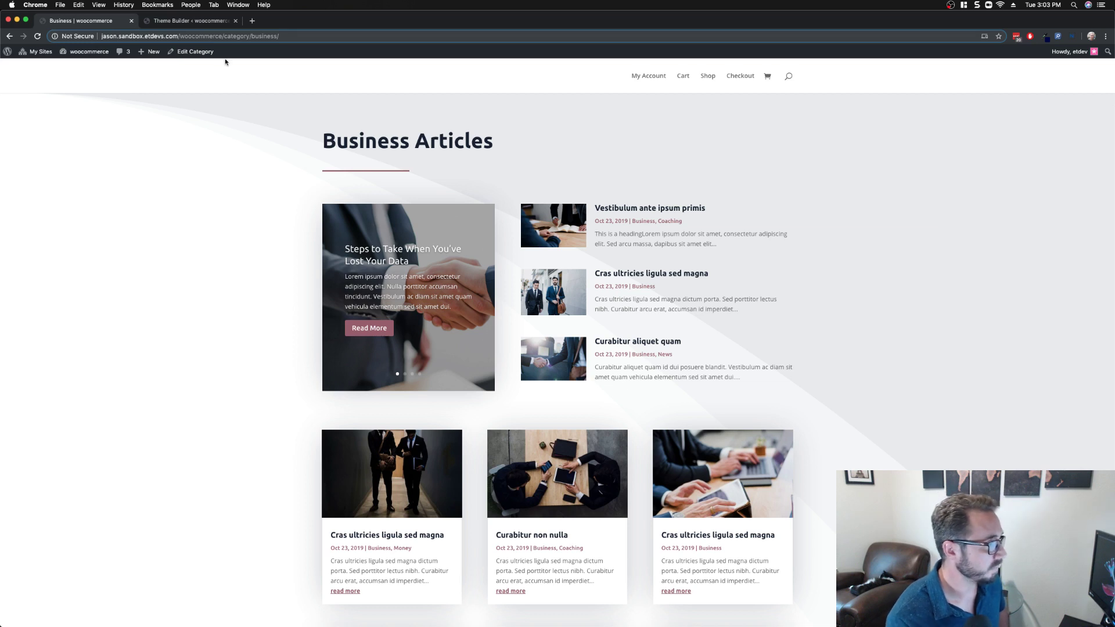
# Step: Look over the Theme Builder templates, and review the categories assigned to the posts in the full post list
pyautogui.click(199, 23)
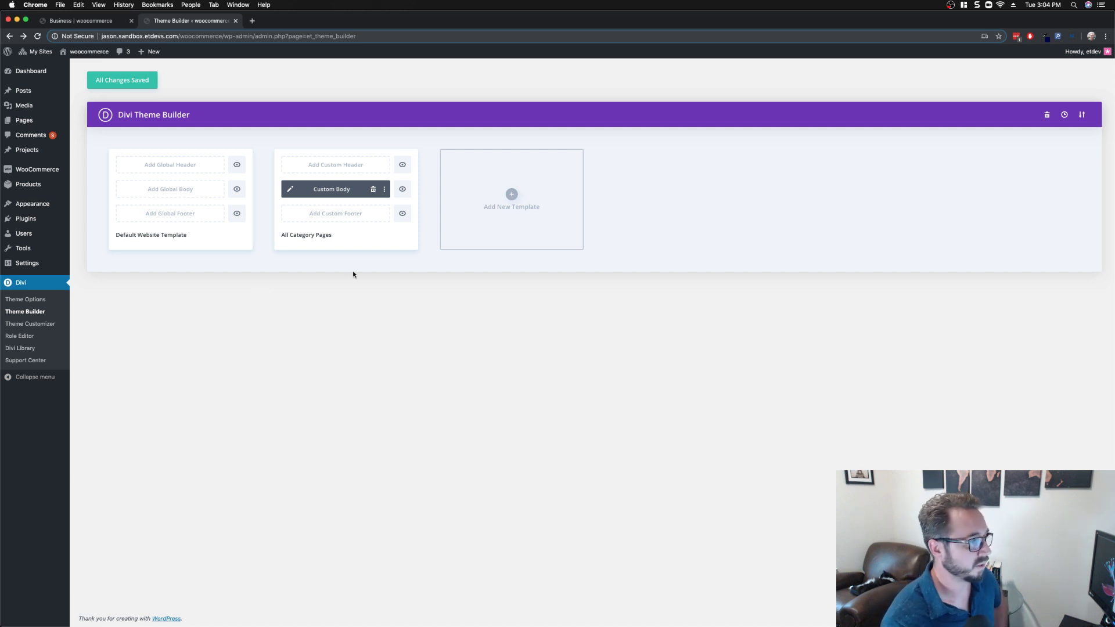
pyautogui.moveTo(313, 250)
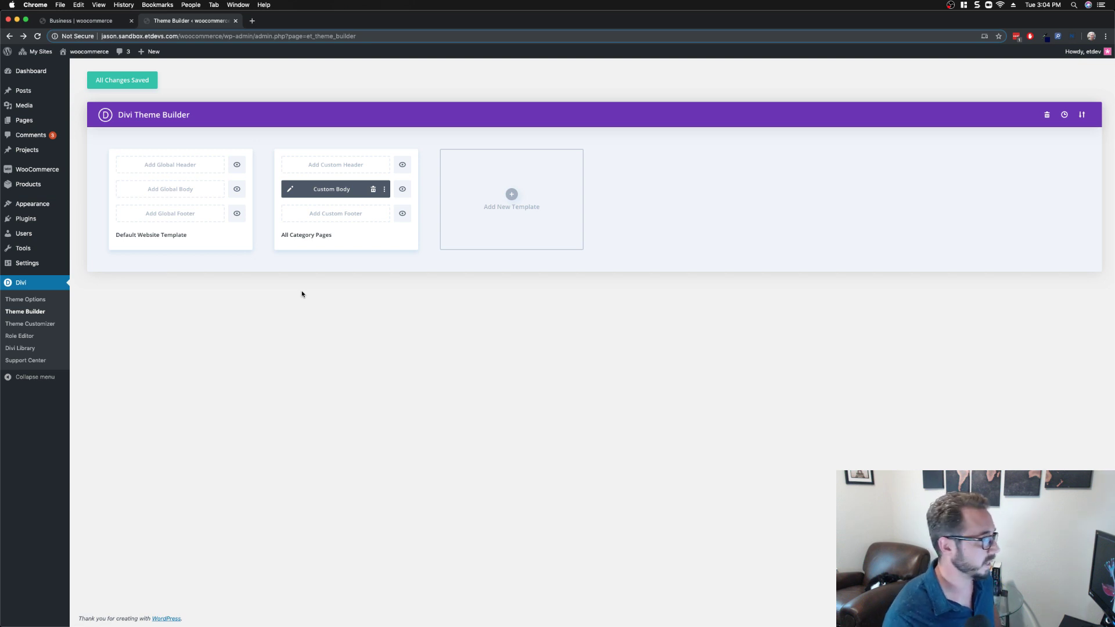
pyautogui.moveTo(40, 94)
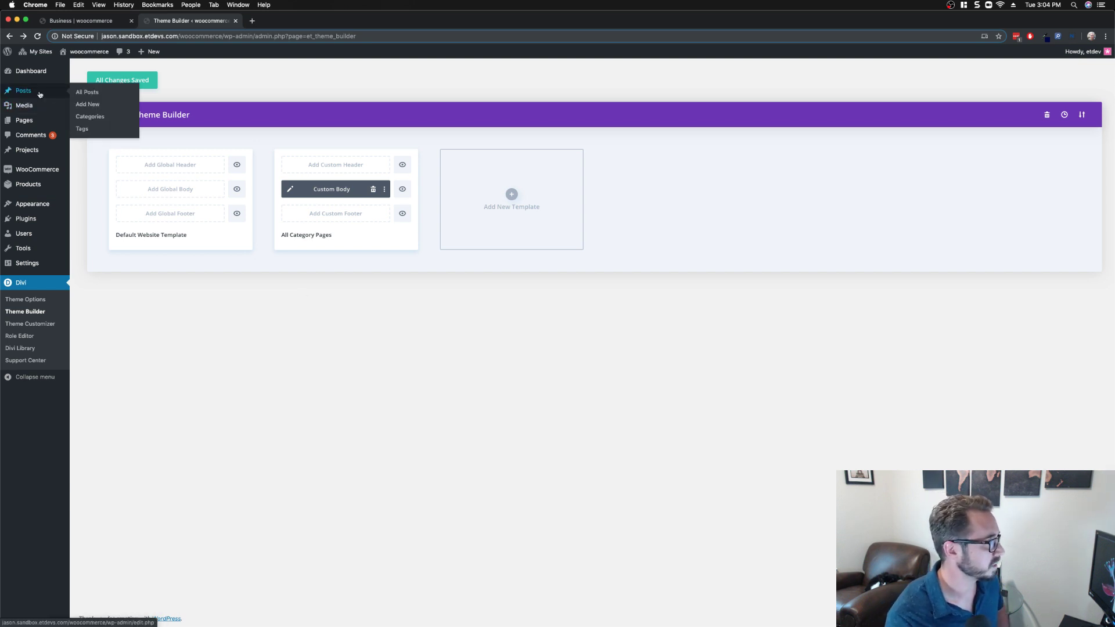
pyautogui.click(82, 94)
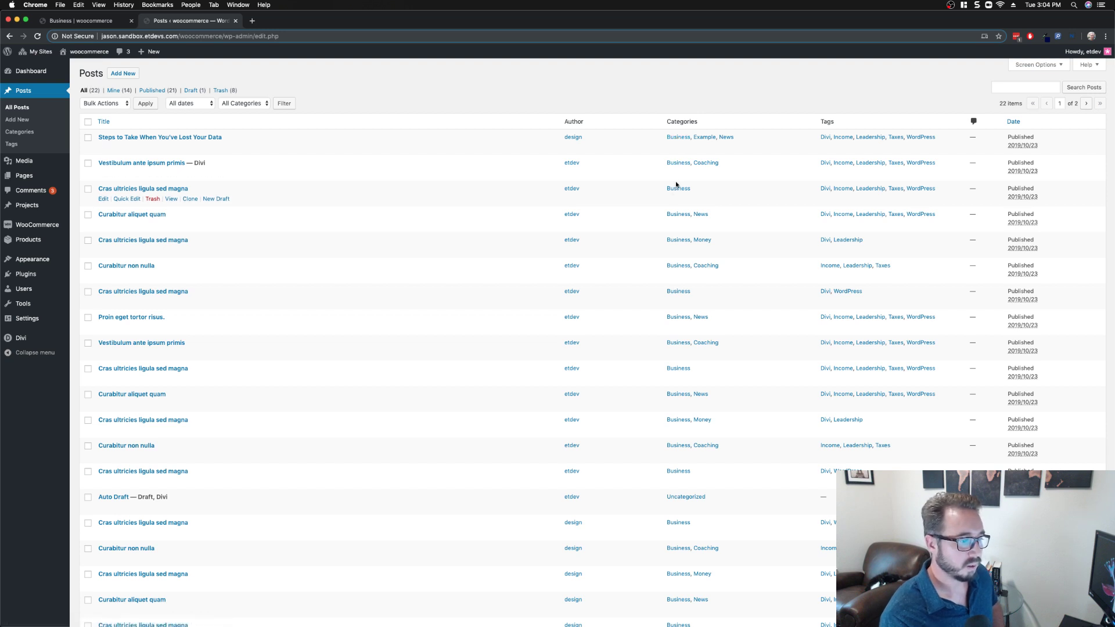
pyautogui.scroll(-3, 680, 192)
pyautogui.scroll(3, 680, 191)
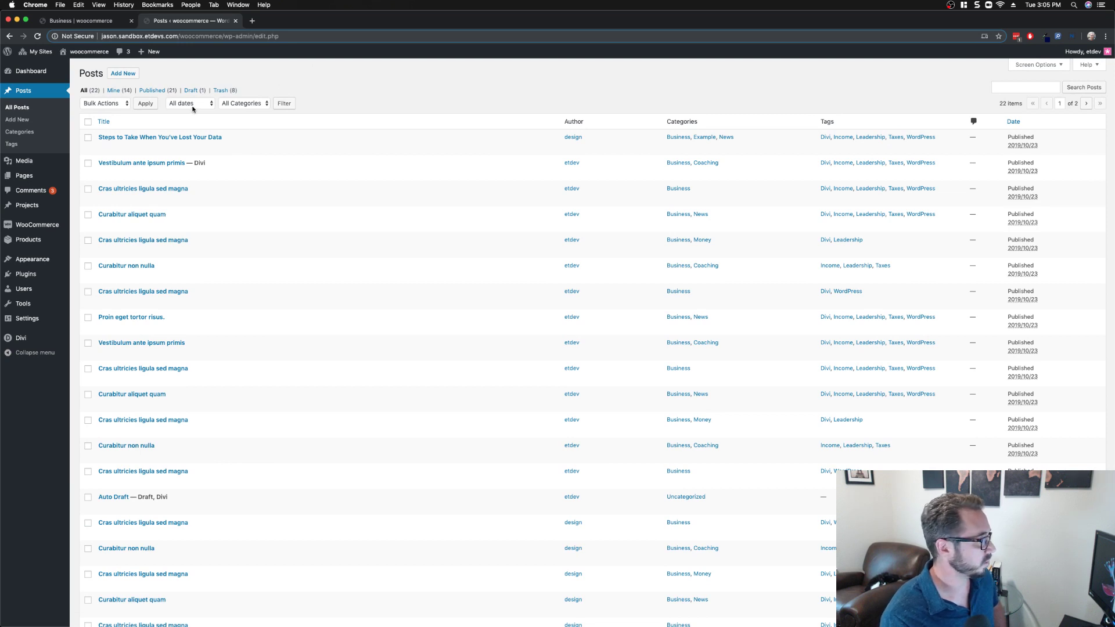
pyautogui.scroll(-1, 23, 144)
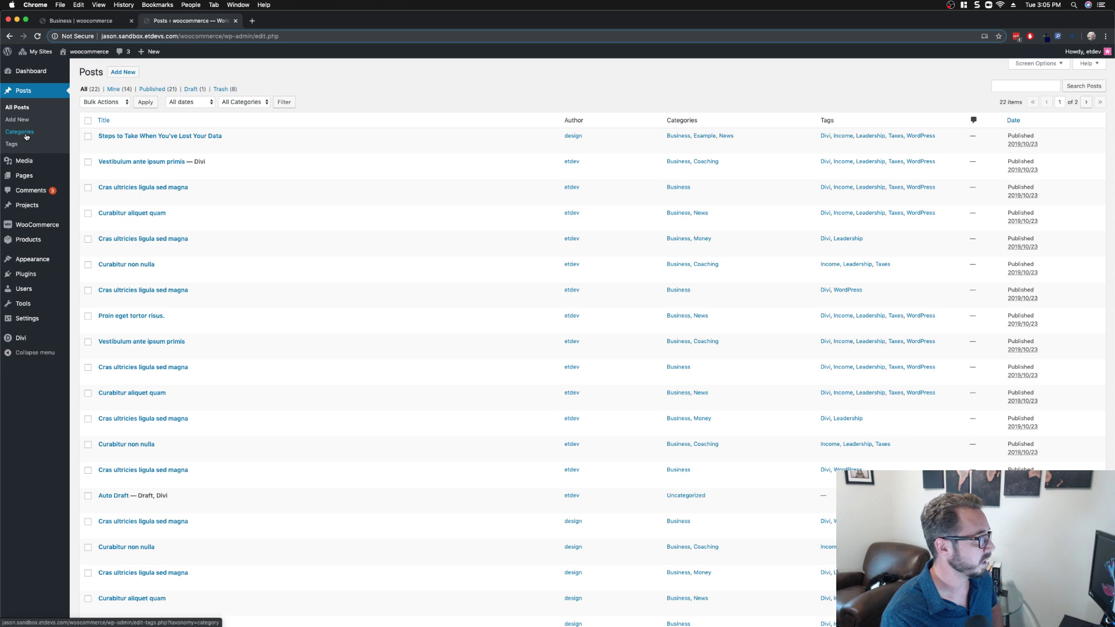
pyautogui.scroll(-1, 26, 137)
# Step: Open the post categories and view the Coaching category's archive page
pyautogui.click(26, 137)
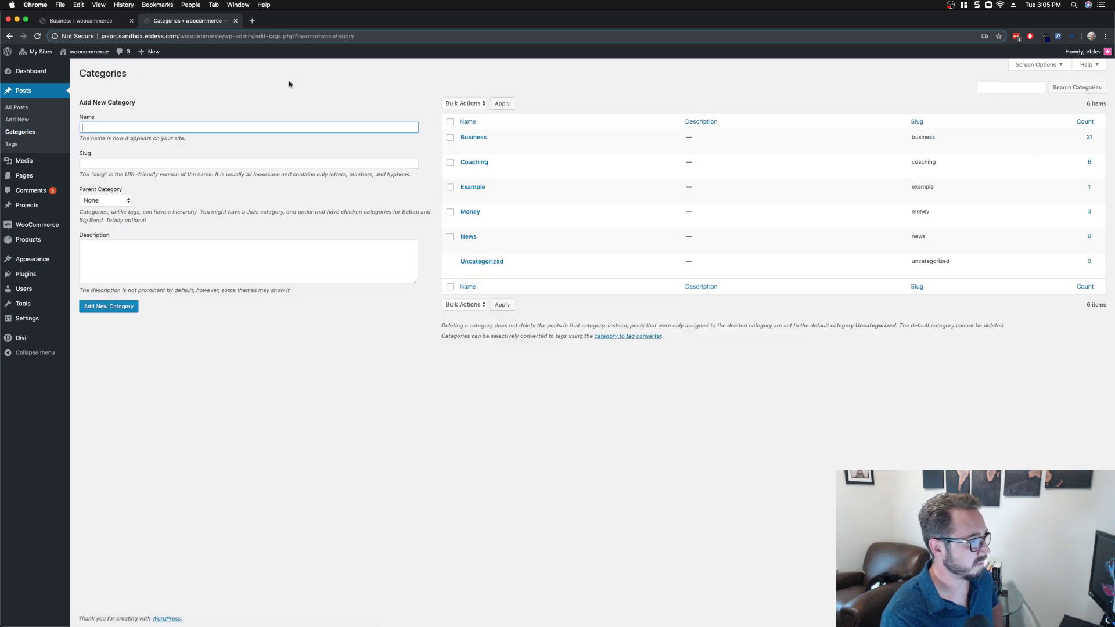
pyautogui.click(520, 86)
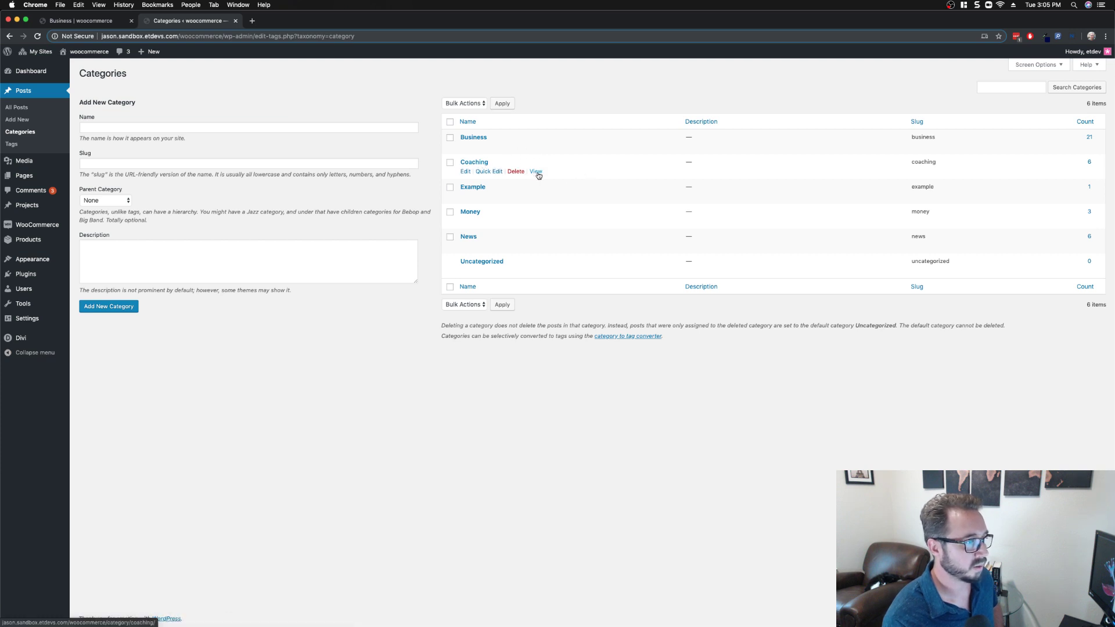
pyautogui.click(536, 172)
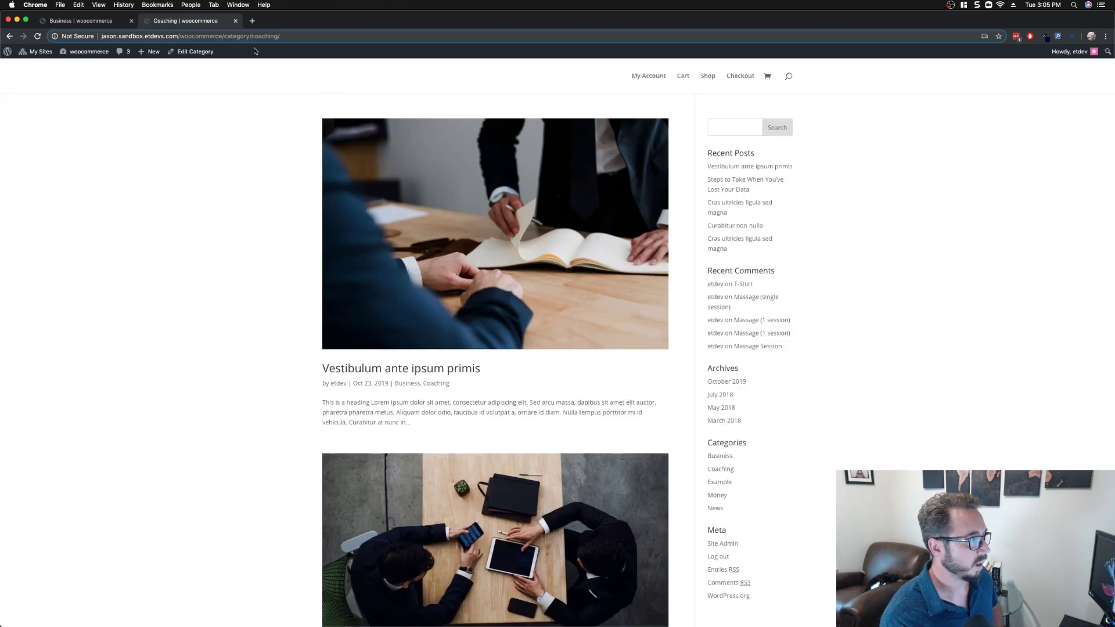
# Step: Go from the Business page to the site dashboard, close the Coaching page and open the Divi Theme Builder
pyautogui.click(108, 22)
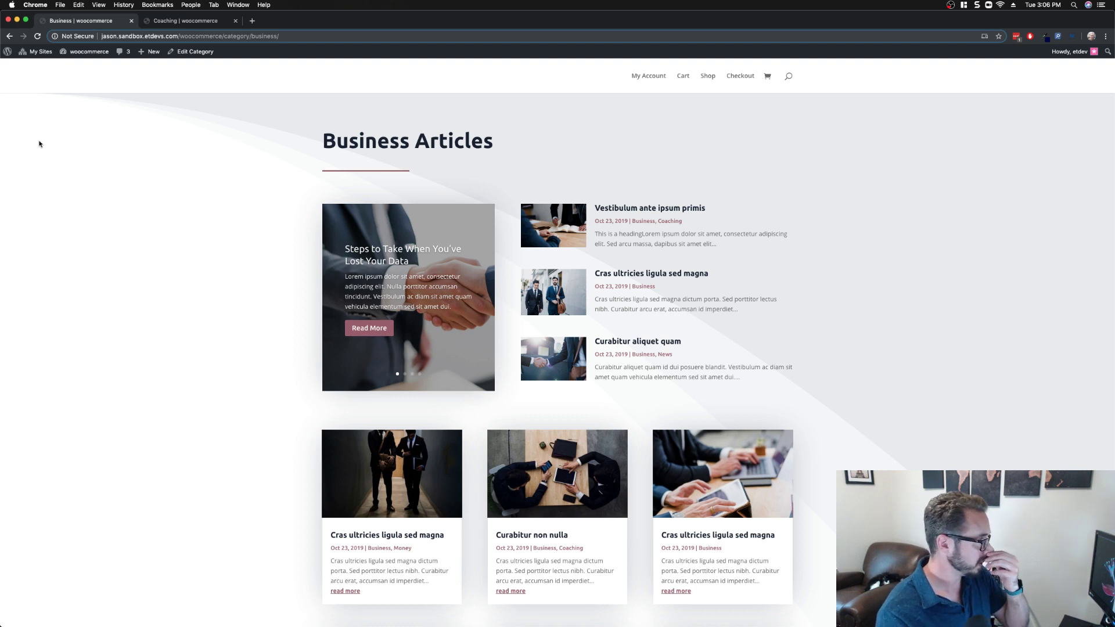
pyautogui.moveTo(92, 52)
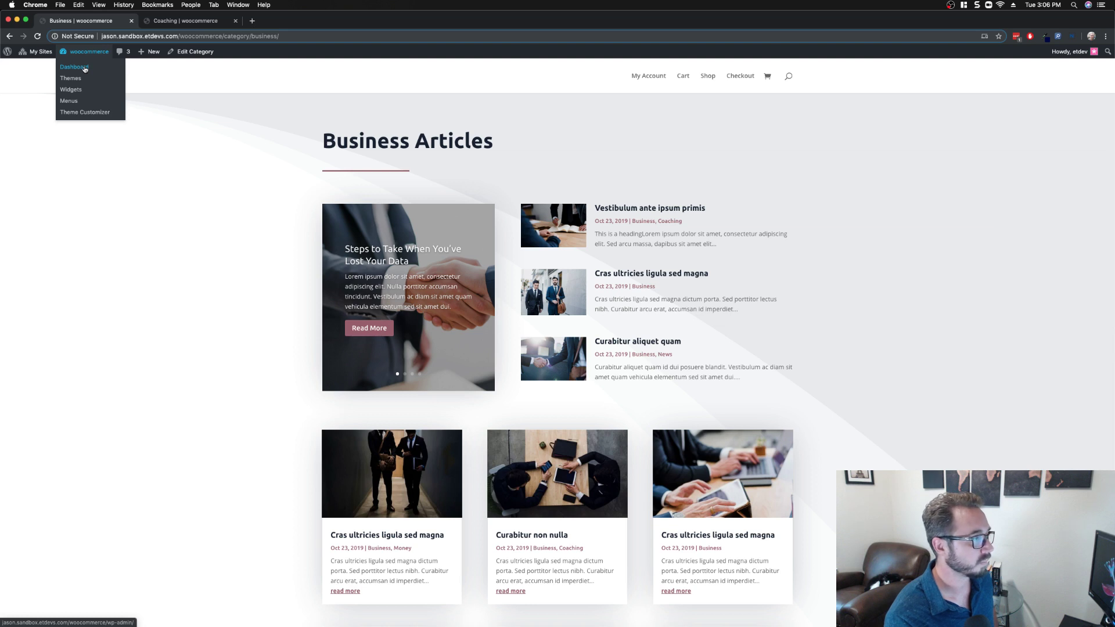
pyautogui.click(84, 68)
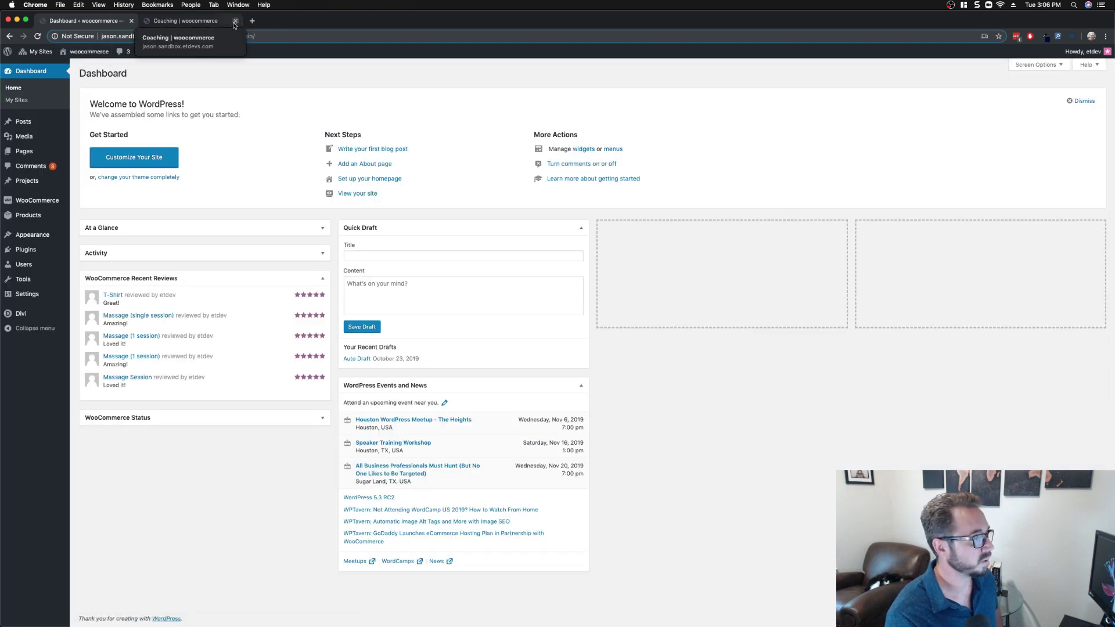
pyautogui.click(235, 21)
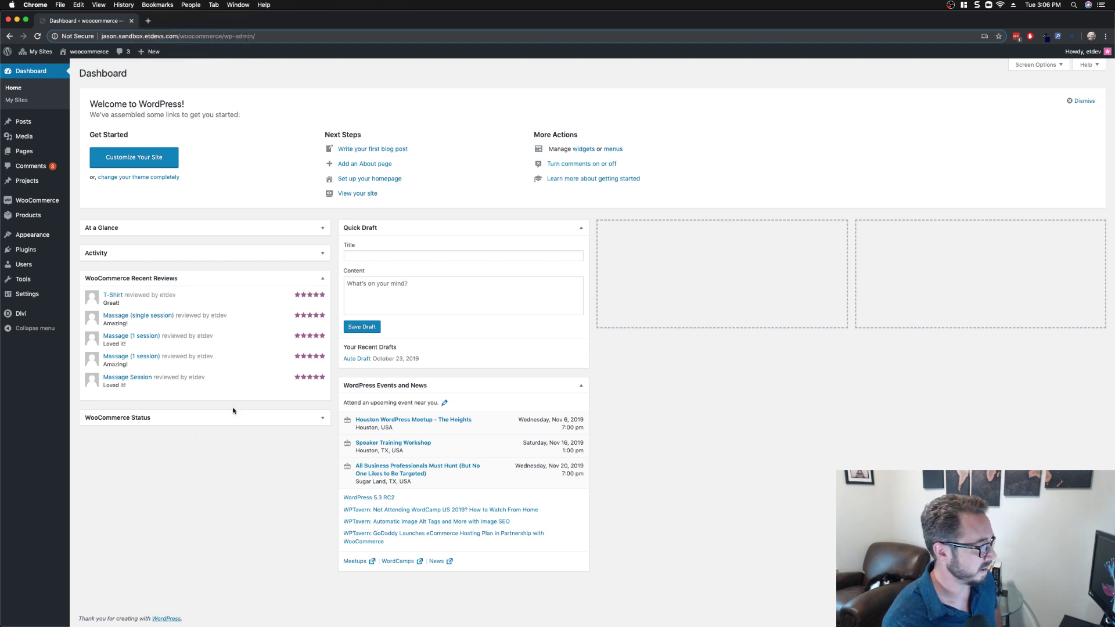
pyautogui.moveTo(49, 314)
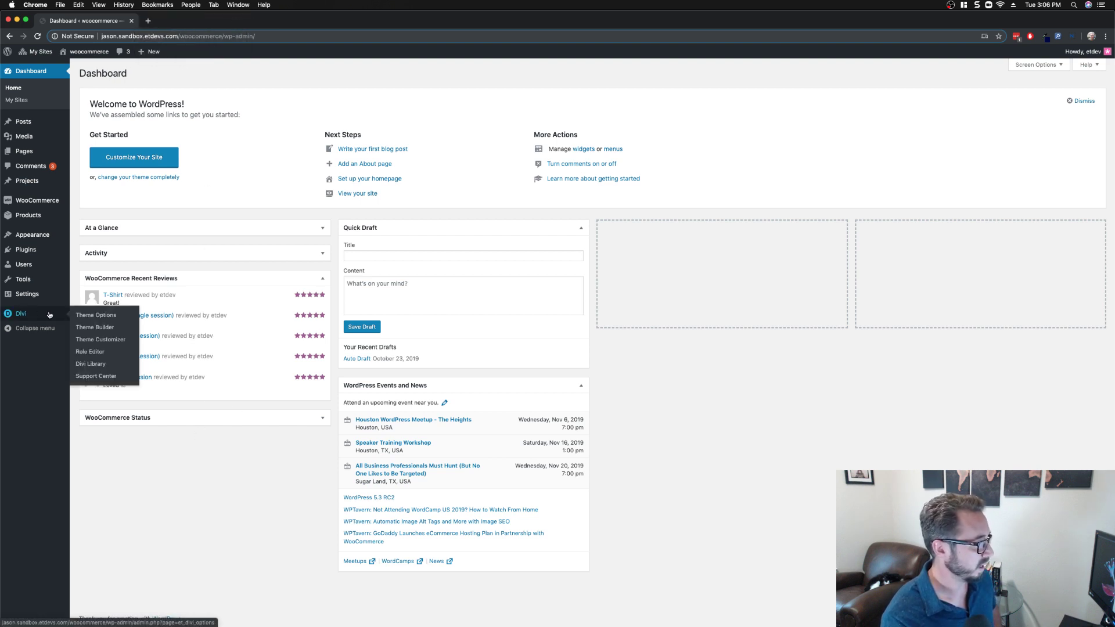
pyautogui.click(107, 329)
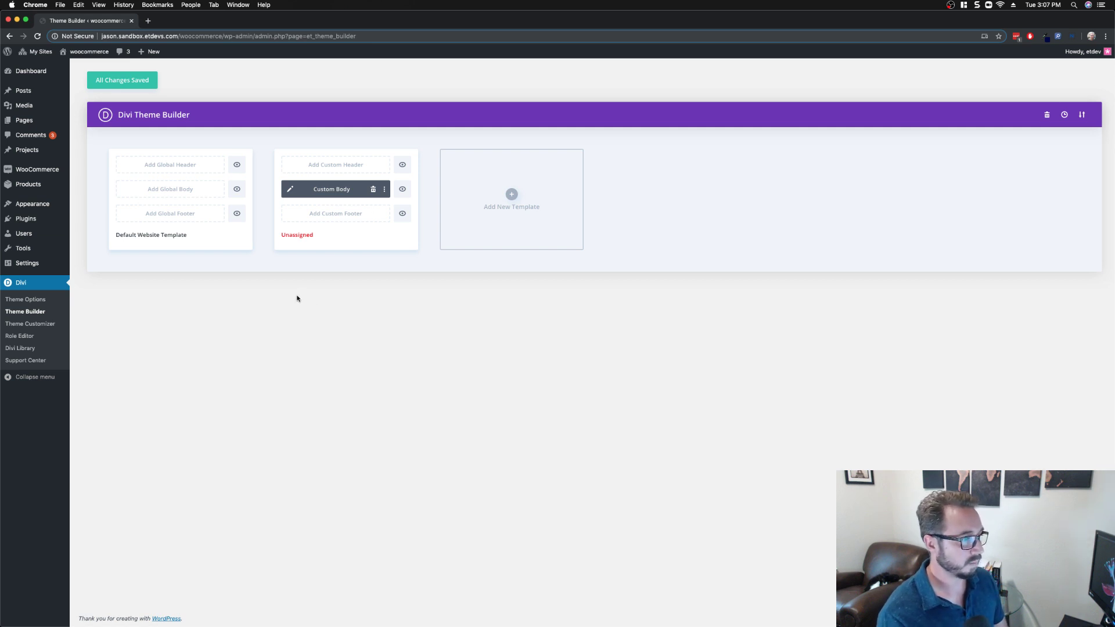
# Step: Create a new template assigned to All Category Pages
pyautogui.click(512, 195)
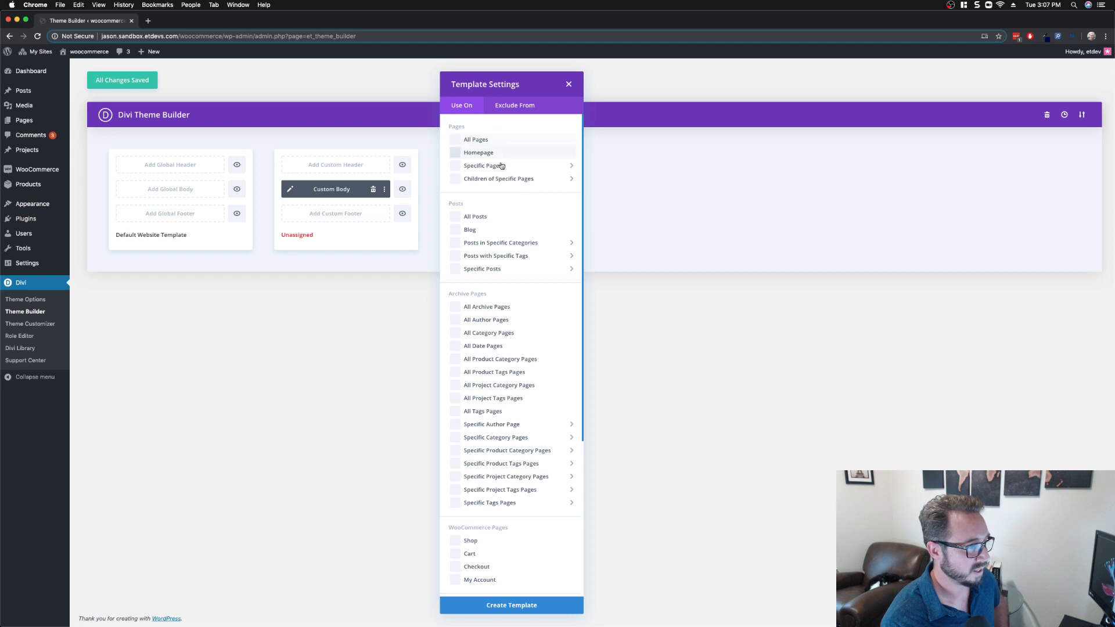
pyautogui.scroll(-2, 496, 211)
pyautogui.scroll(2, 495, 211)
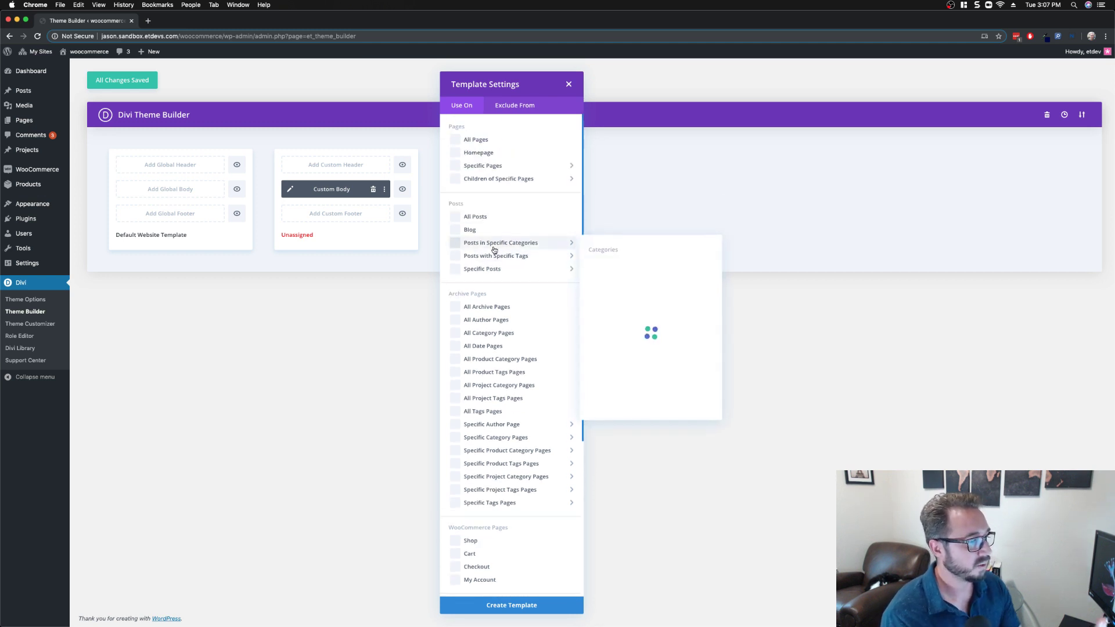
pyautogui.scroll(-1, 494, 255)
pyautogui.scroll(-6, 494, 255)
pyautogui.scroll(7, 494, 256)
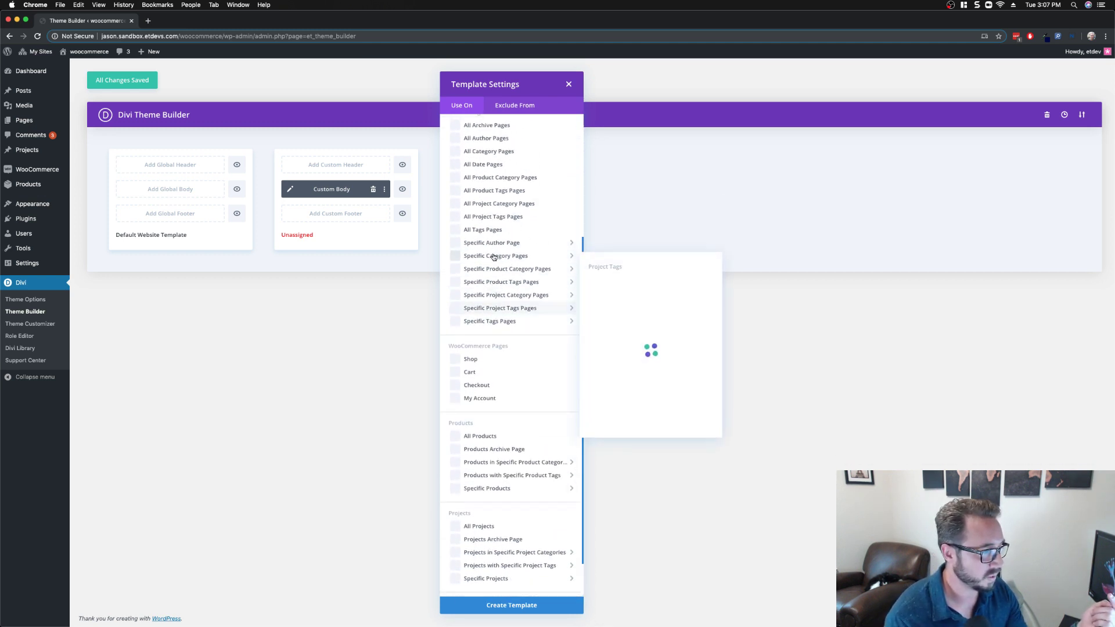
pyautogui.scroll(-8, 494, 256)
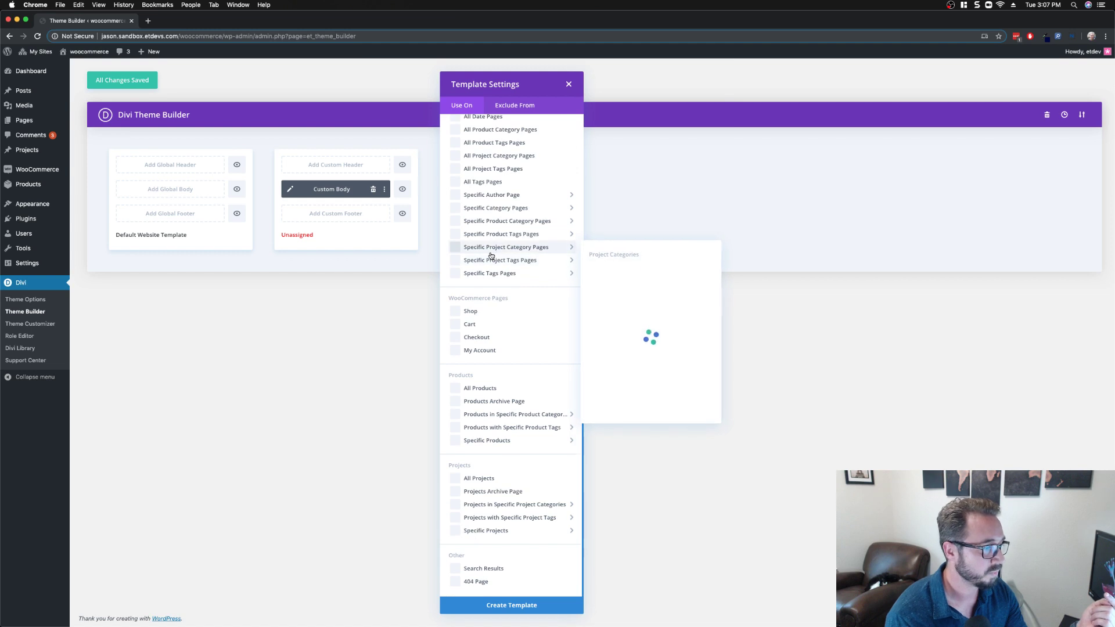
pyautogui.scroll(3, 492, 256)
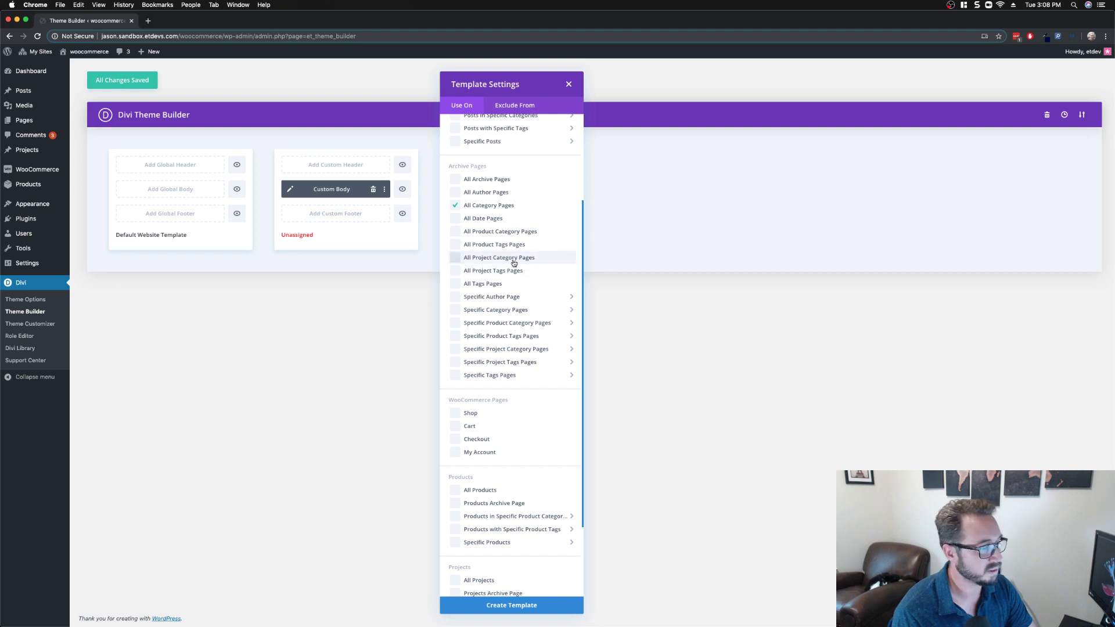
pyautogui.moveTo(512, 312)
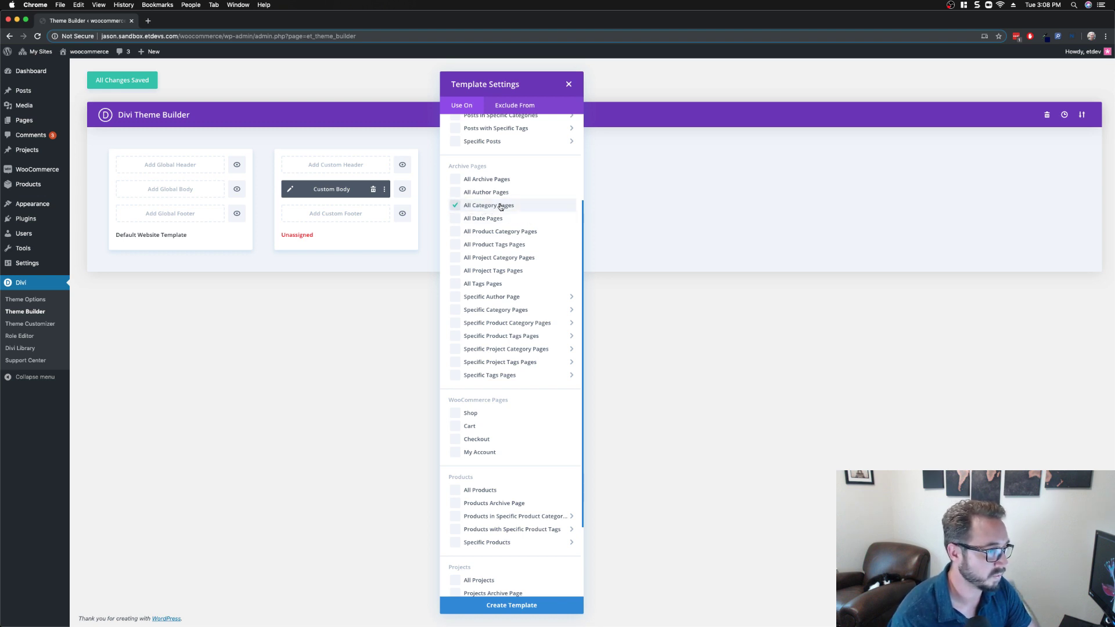
pyautogui.click(515, 607)
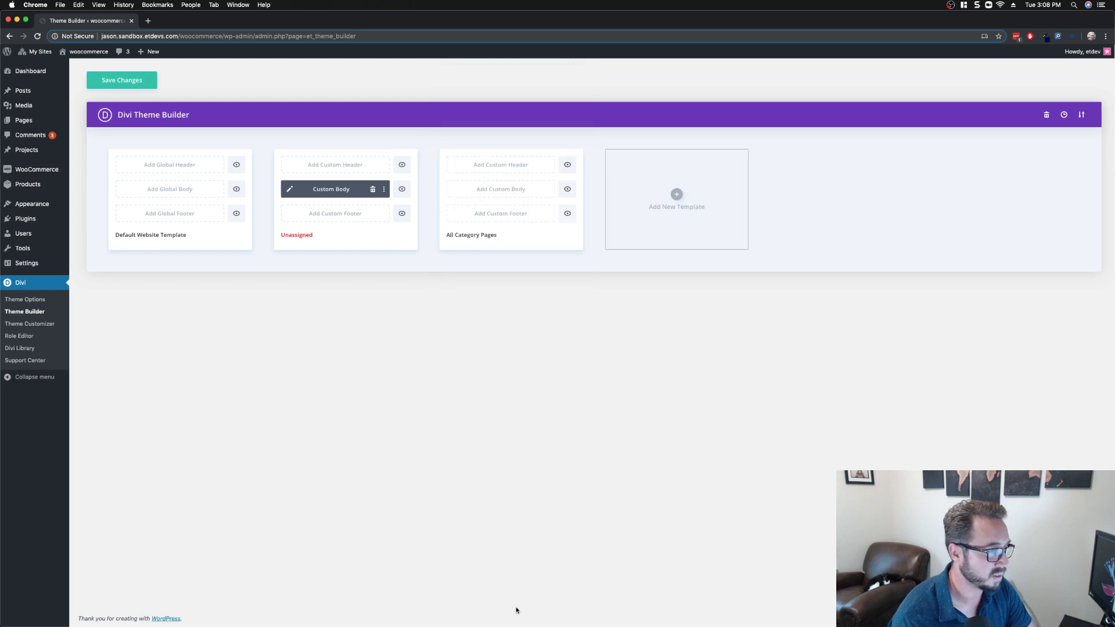
# Step: Start a custom body for the All Category Pages template, building it from scratch
pyautogui.click(510, 194)
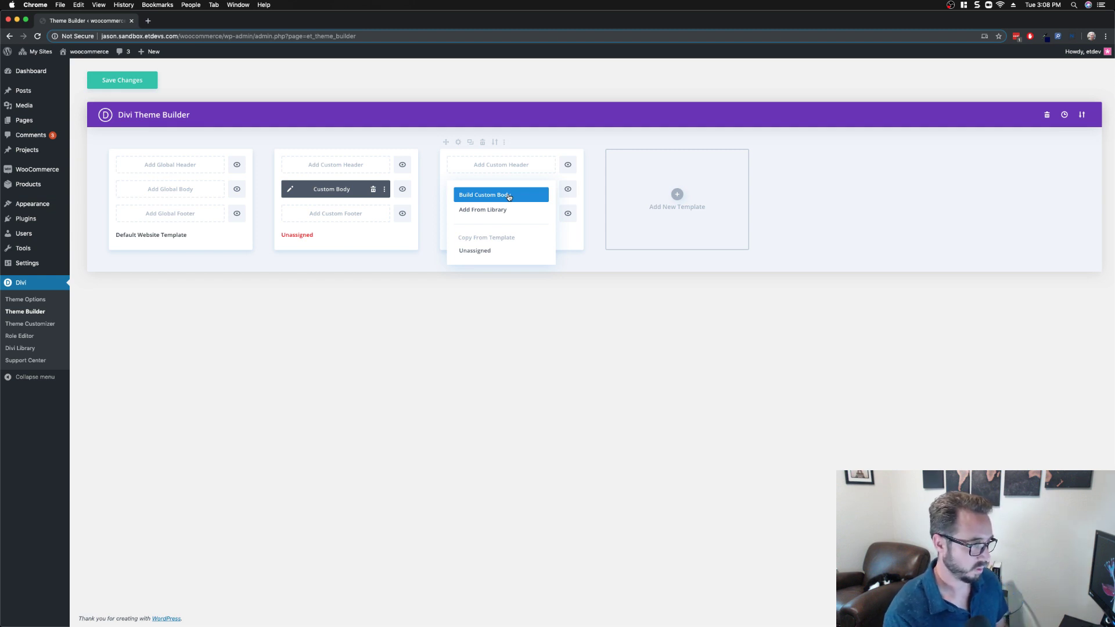
pyautogui.press('super+equal')
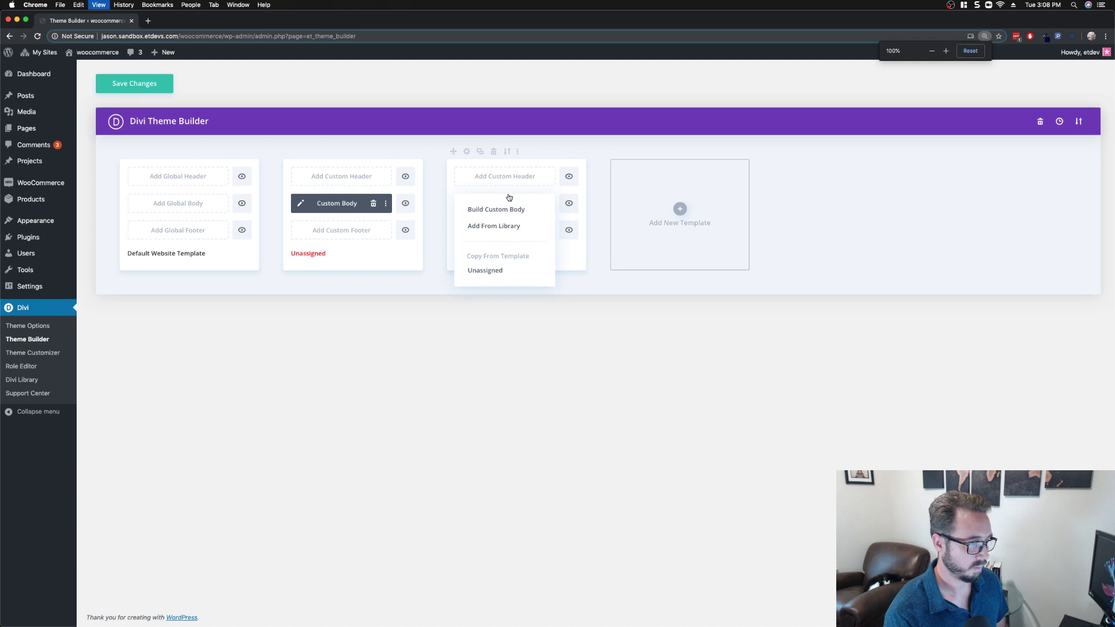
pyautogui.press('super+minus')
pyautogui.click(509, 197)
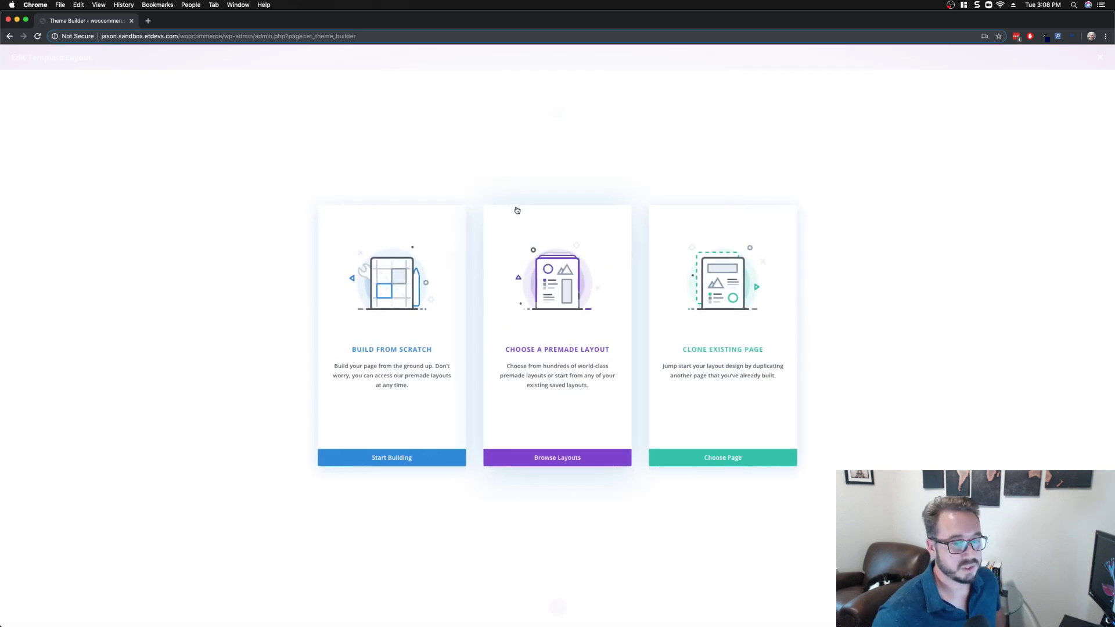
pyautogui.click(401, 299)
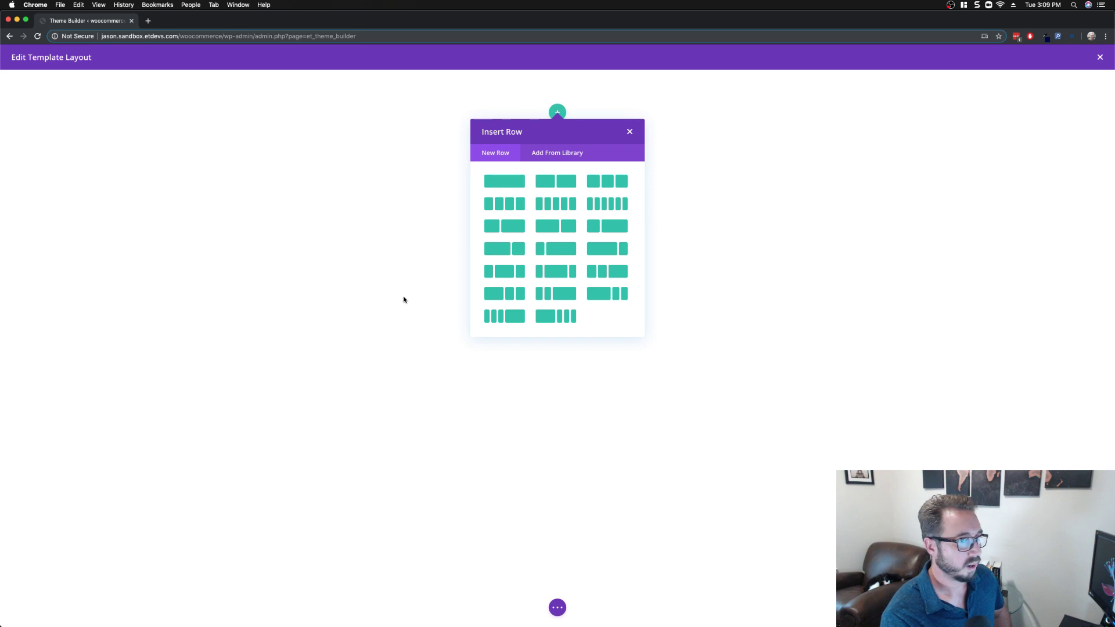
# Step: Insert a single-column row in the empty section and add a Text module to it
pyautogui.click(462, 244)
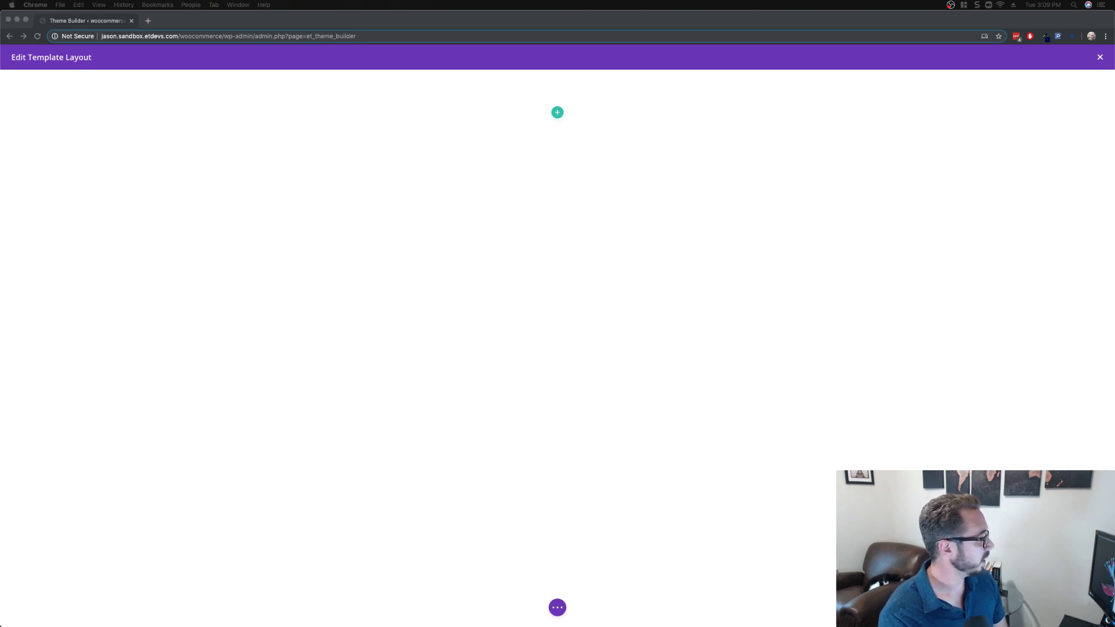
pyautogui.click(557, 112)
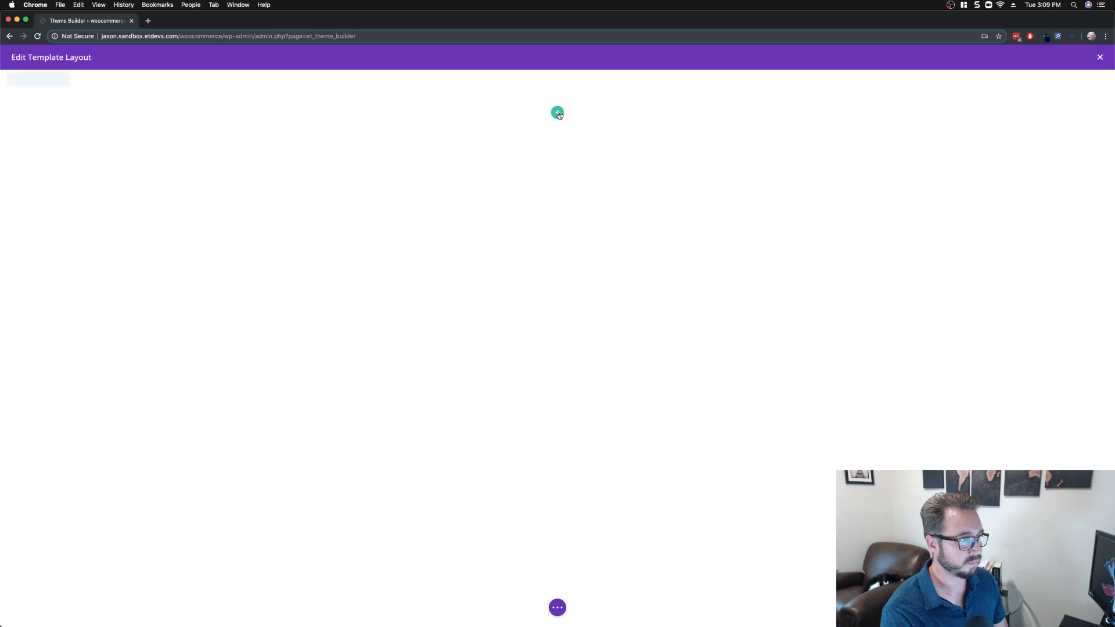
pyautogui.click(557, 112)
pyautogui.click(503, 183)
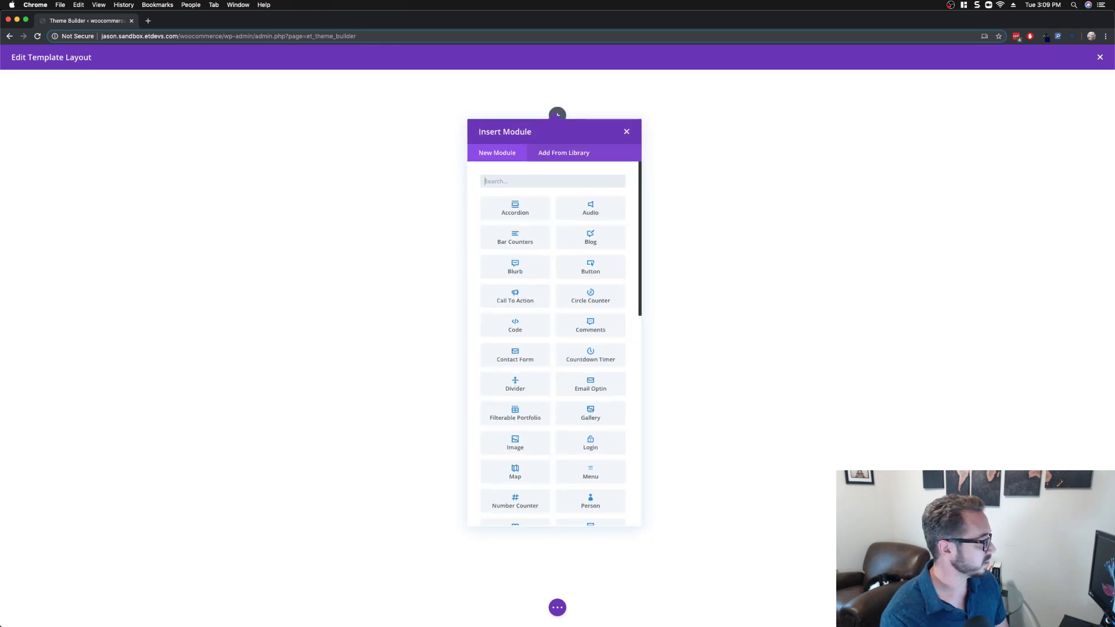
pyautogui.scroll(-5, 548, 304)
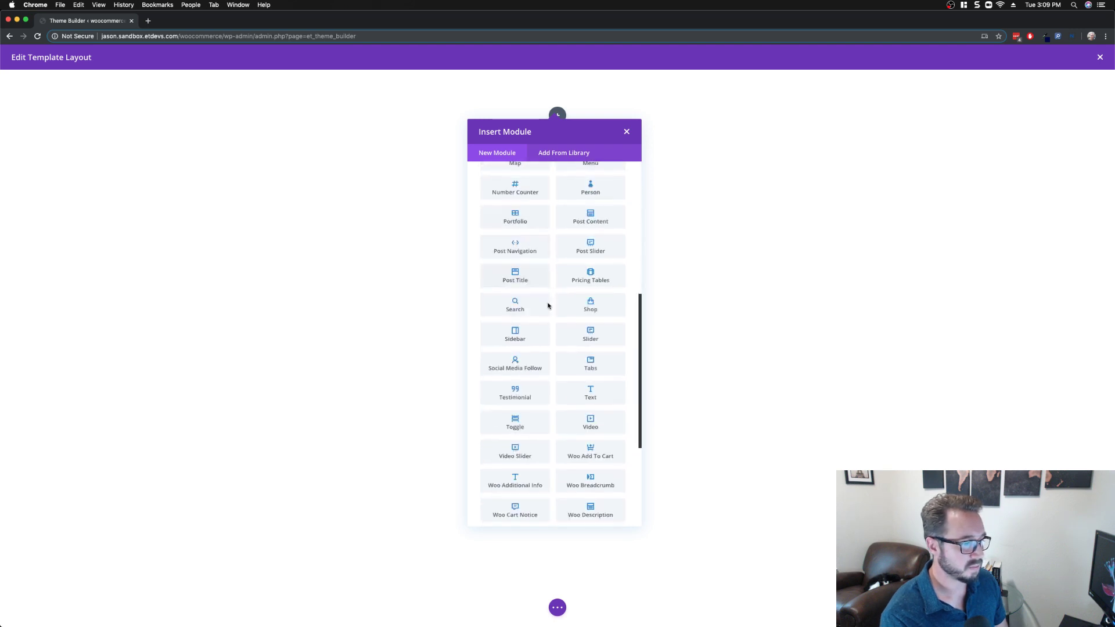
pyautogui.scroll(-1, 547, 306)
pyautogui.click(579, 282)
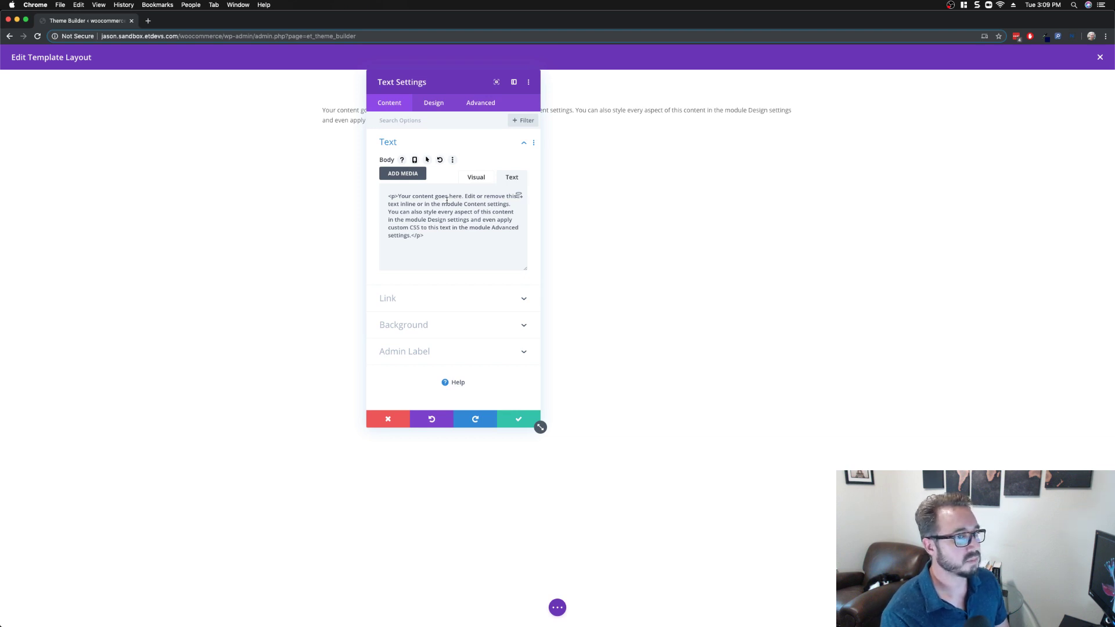
# Step: Set the browser zoom to 125%
pyautogui.click(1106, 36)
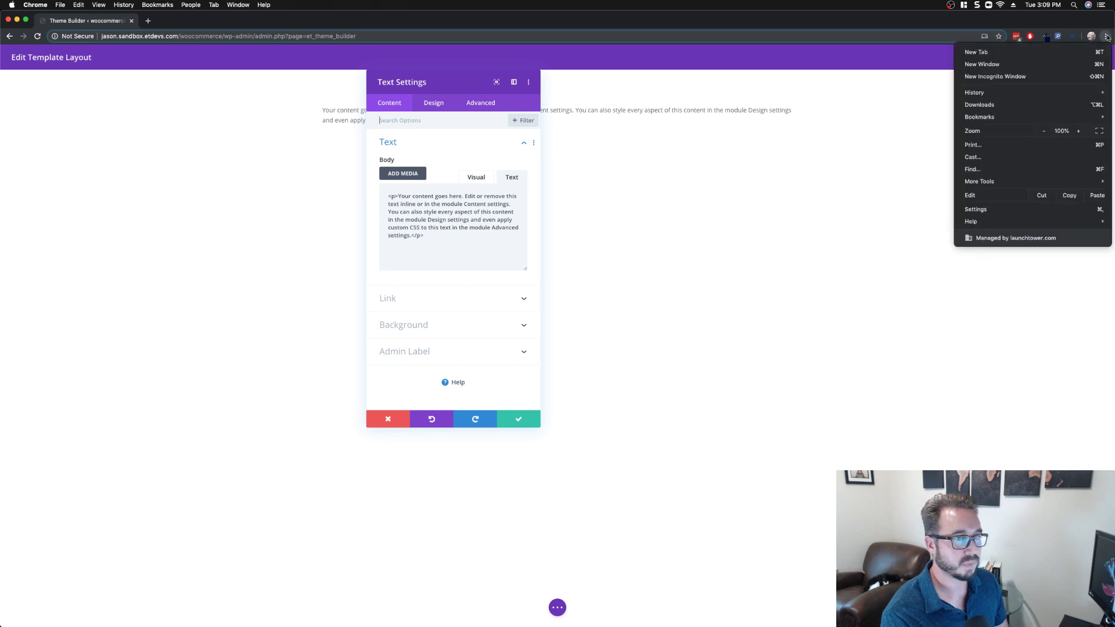
pyautogui.click(1084, 133)
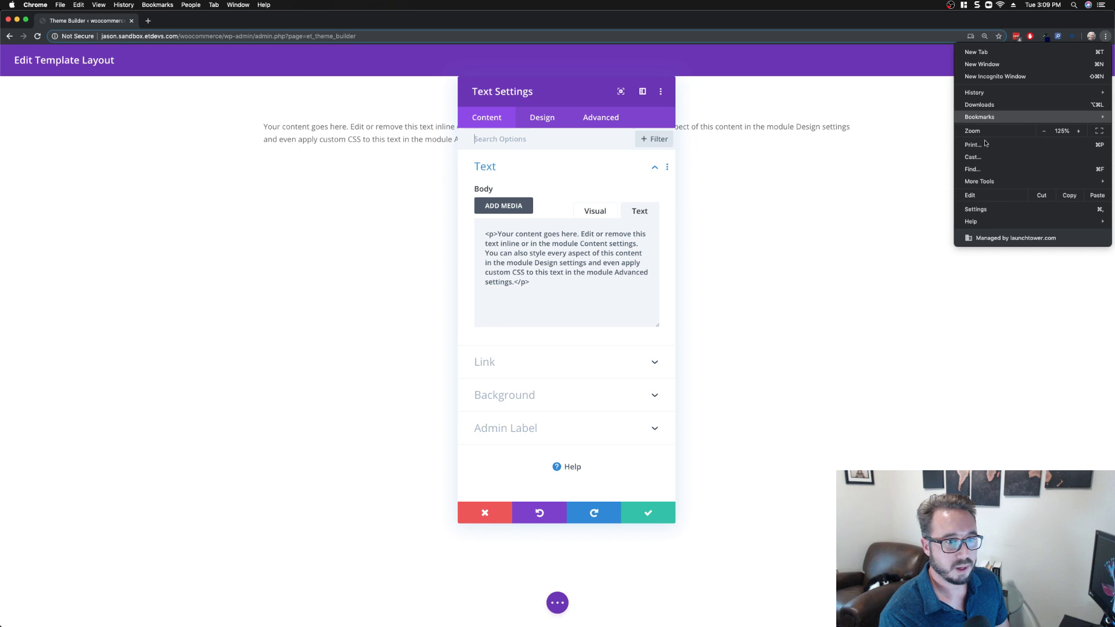
pyautogui.click(591, 292)
# Step: Replace the Text module's placeholder body with the Post/Archive Title dynamic content
pyautogui.moveTo(552, 286); pyautogui.dragTo(471, 236)
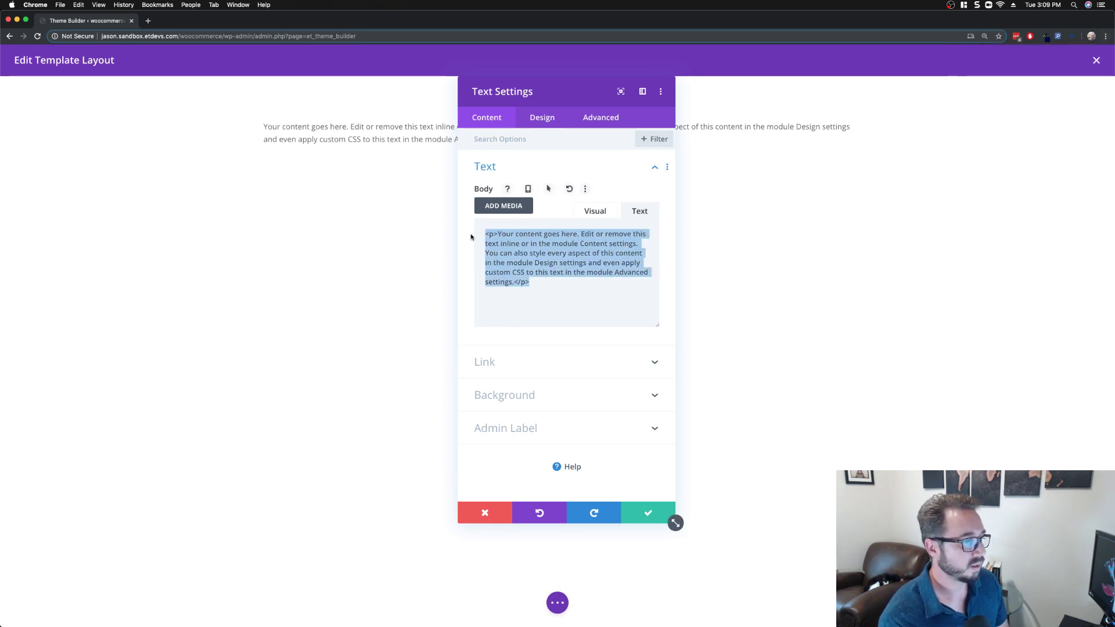
pyautogui.press('BackSpace')
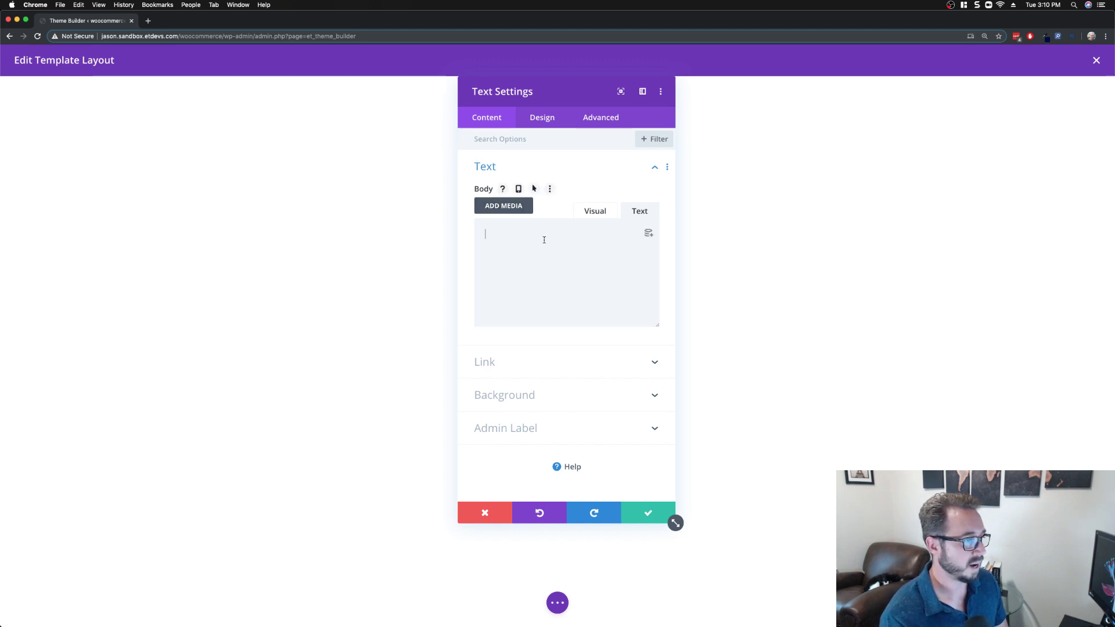
pyautogui.click(648, 235)
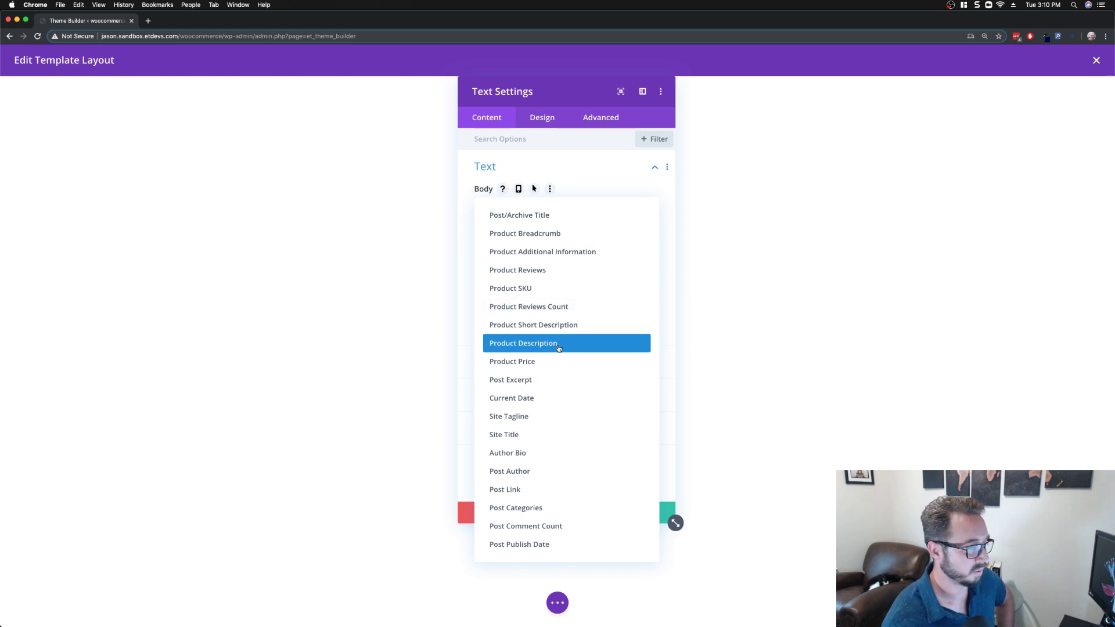
pyautogui.click(545, 216)
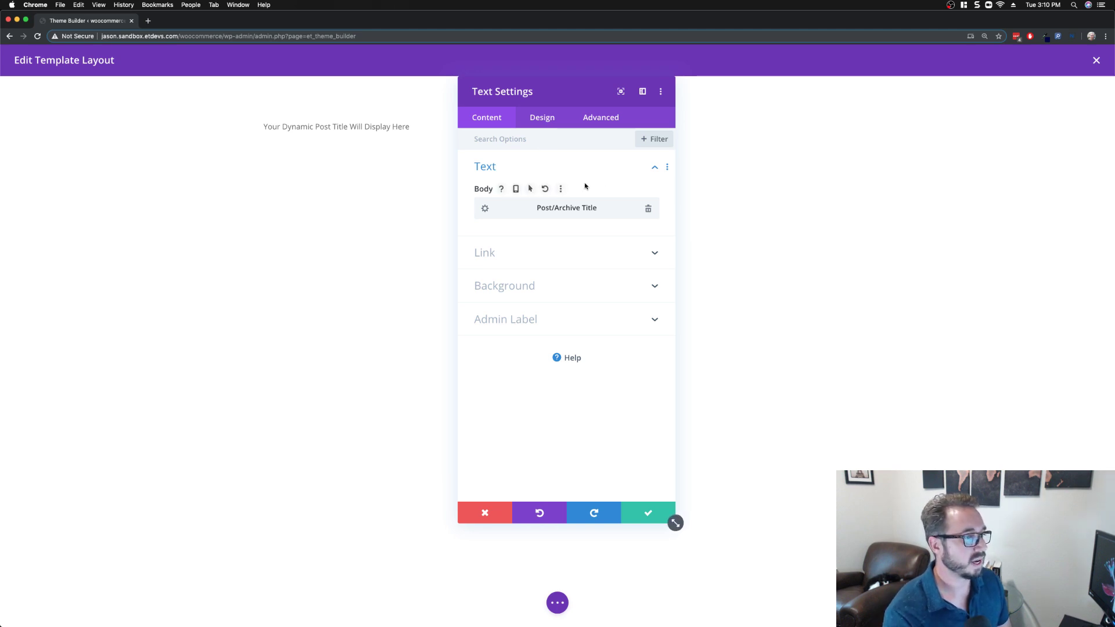
# Step: Edit the Post/Archive Title dynamic content to have "<h1>" before it and "Articles</h1>" after it
pyautogui.click(486, 210)
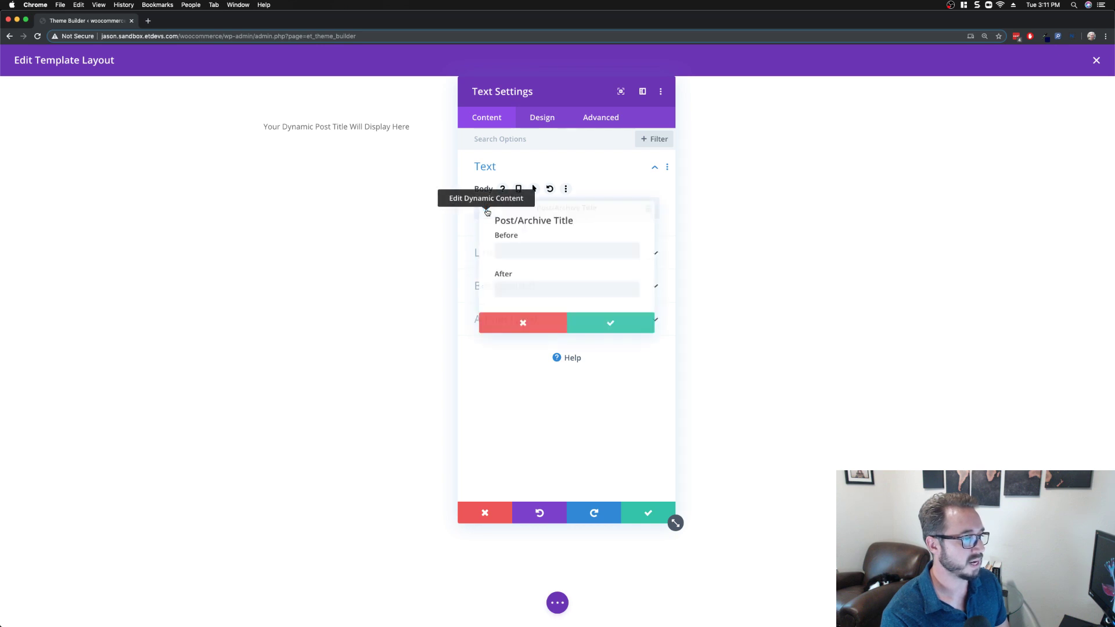
pyautogui.click(523, 250)
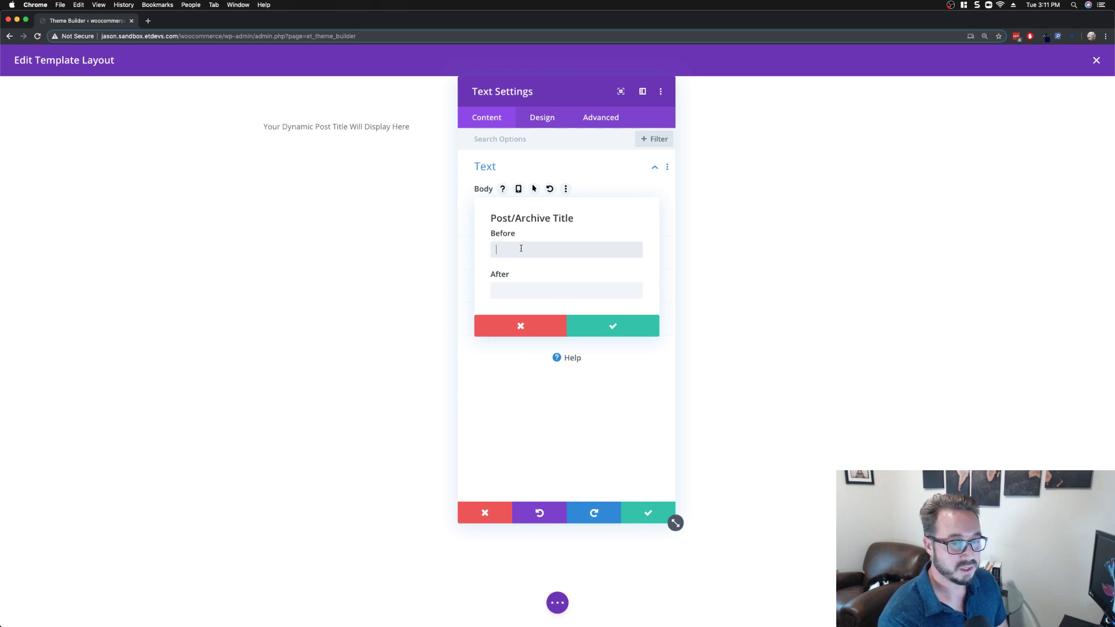
pyautogui.write('<h1>')
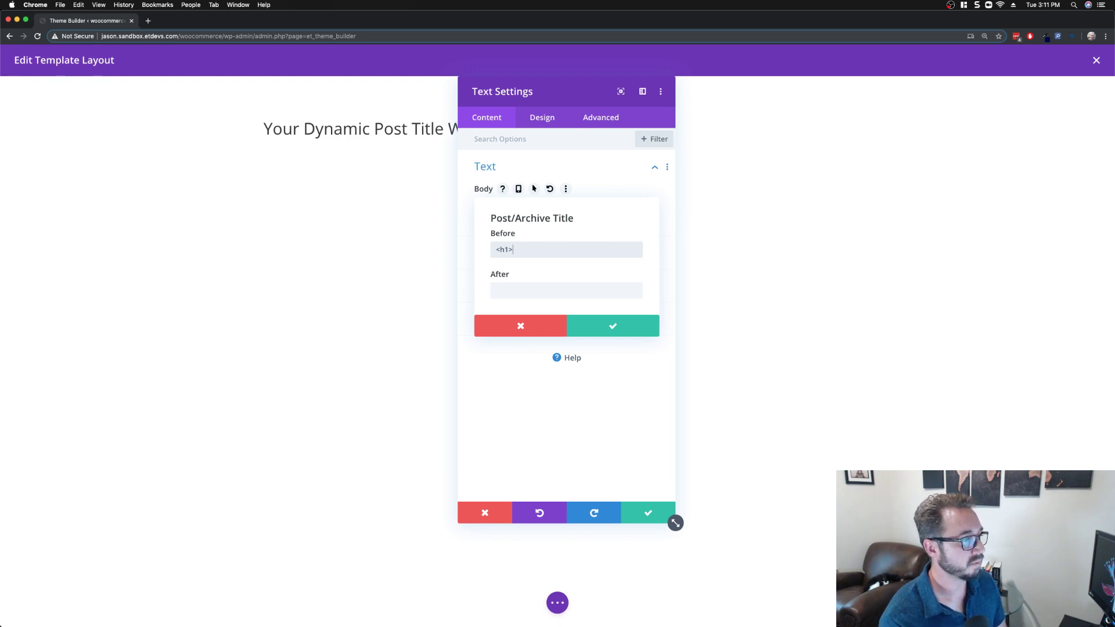
pyautogui.click(521, 291)
pyautogui.write('</h1>')
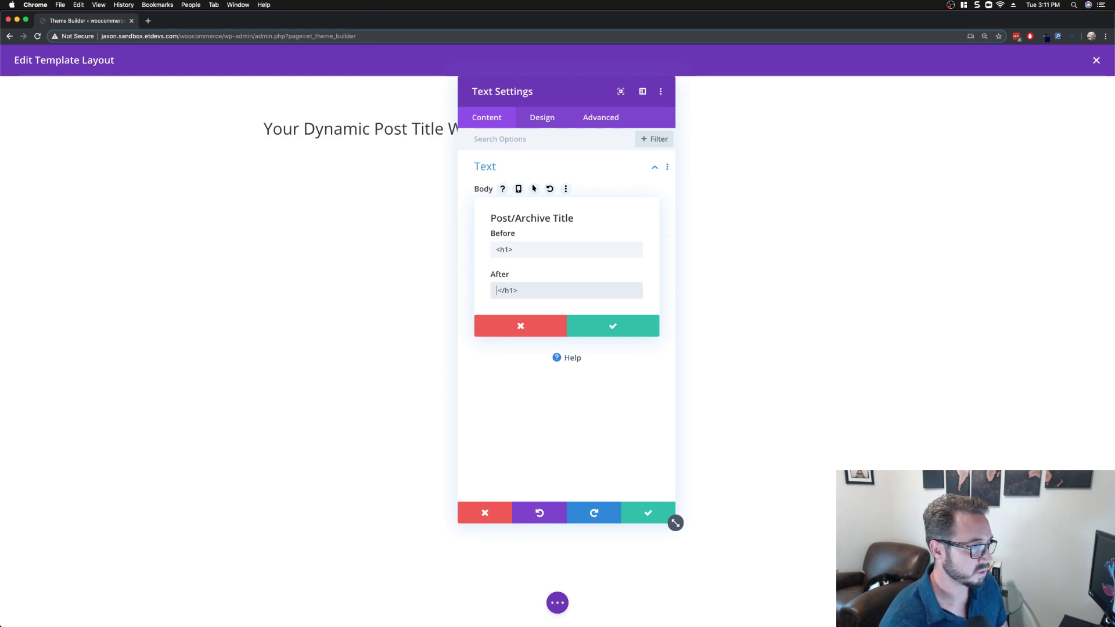
pyautogui.write('Articles')
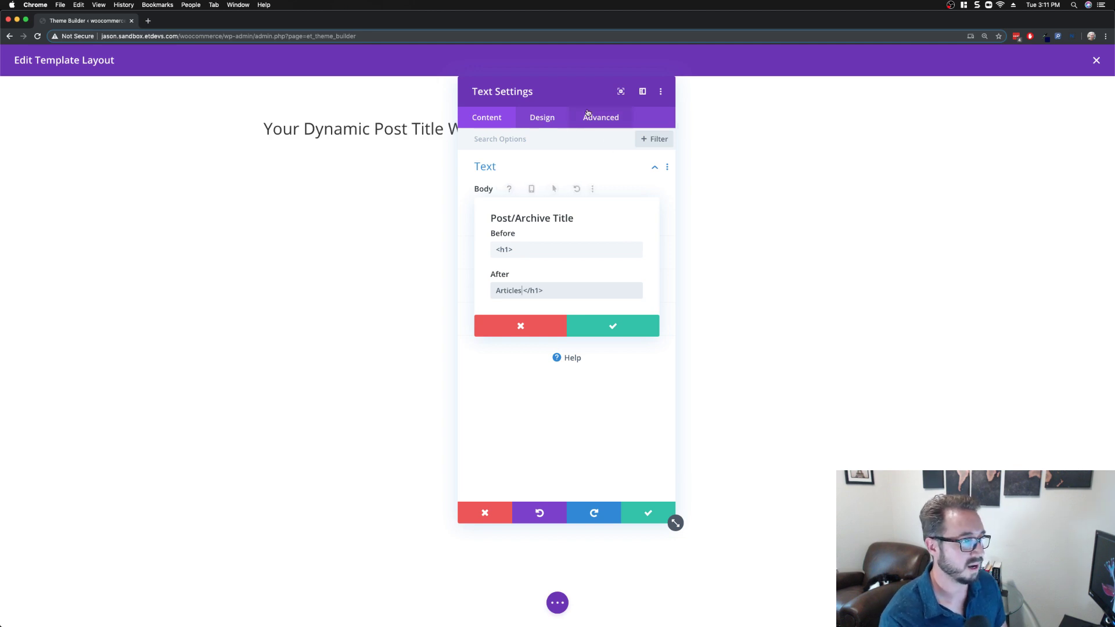
# Step: Move the settings window off the heading and add a space before "Articles" in the dynamic title's After text
pyautogui.moveTo(587, 98); pyautogui.dragTo(801, 97)
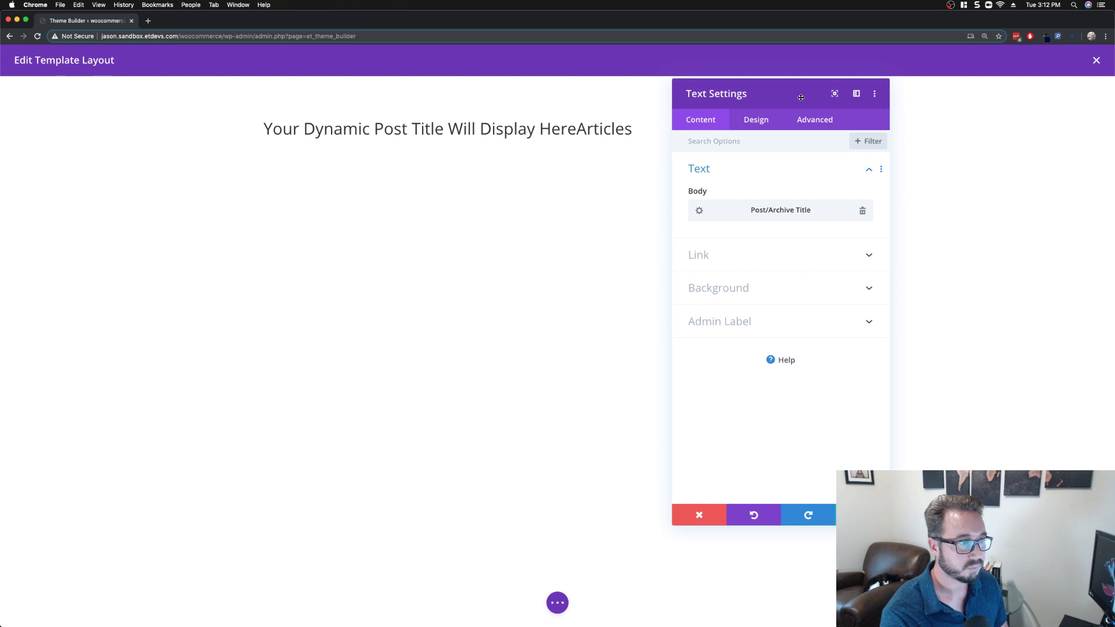
pyautogui.click(700, 210)
pyautogui.click(712, 289)
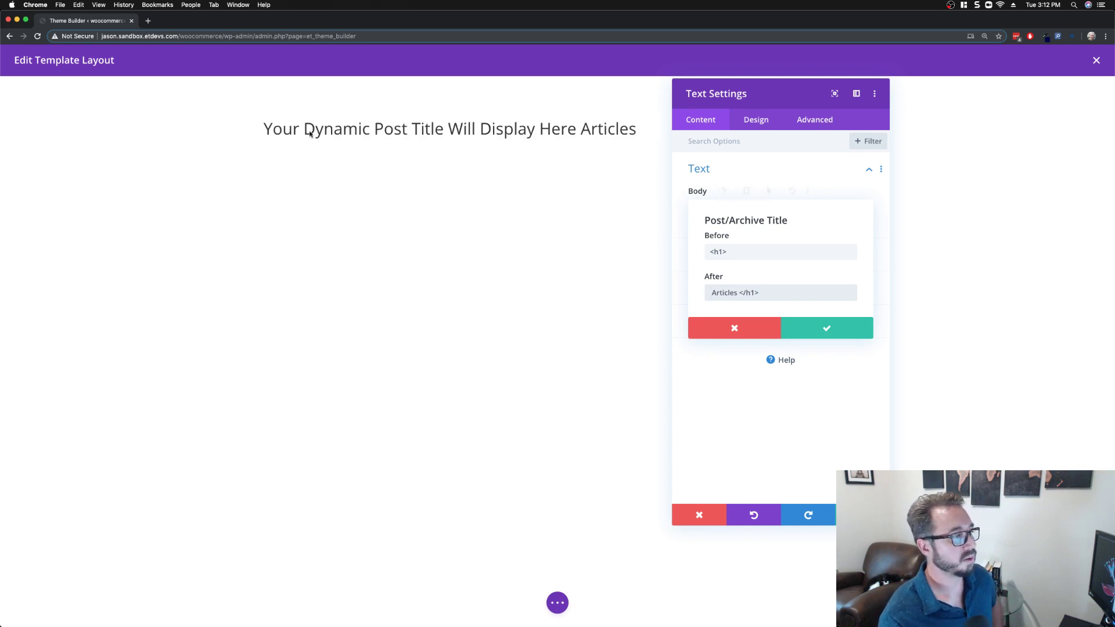
pyautogui.moveTo(263, 131); pyautogui.dragTo(578, 132)
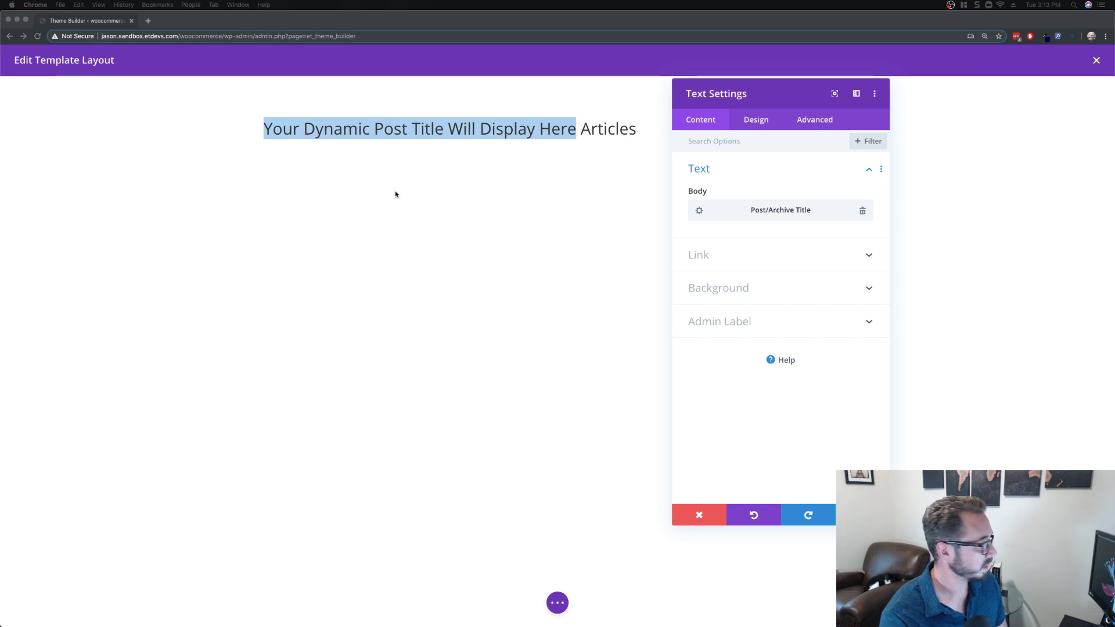
# Step: Set the module's H1 heading font to Ubuntu with a Bold weight
pyautogui.click(750, 116)
pyautogui.click(749, 121)
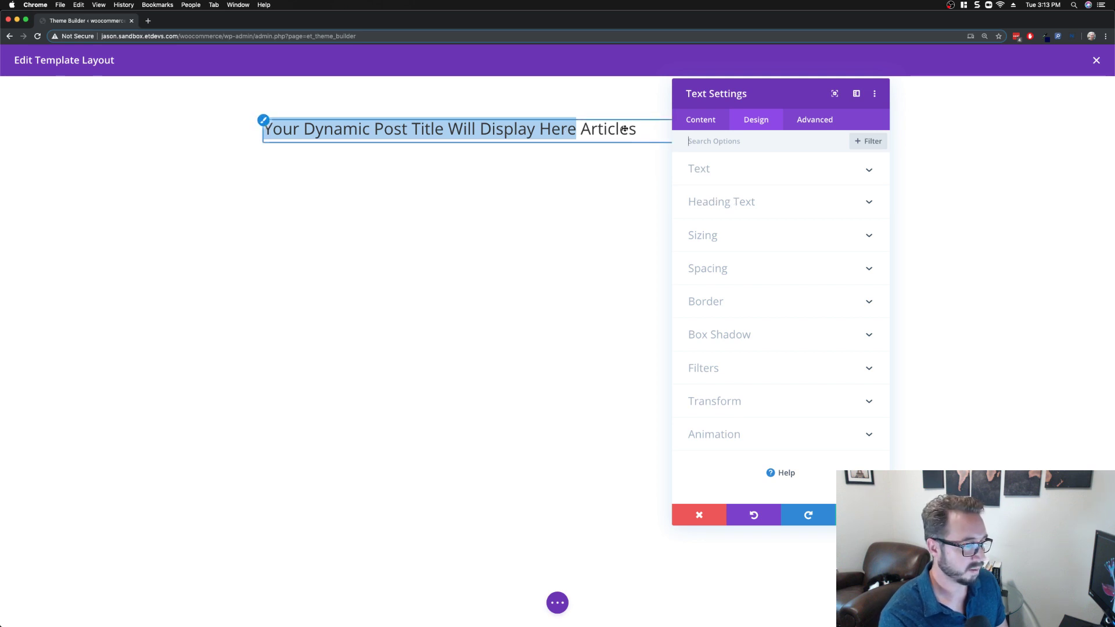
pyautogui.click(747, 214)
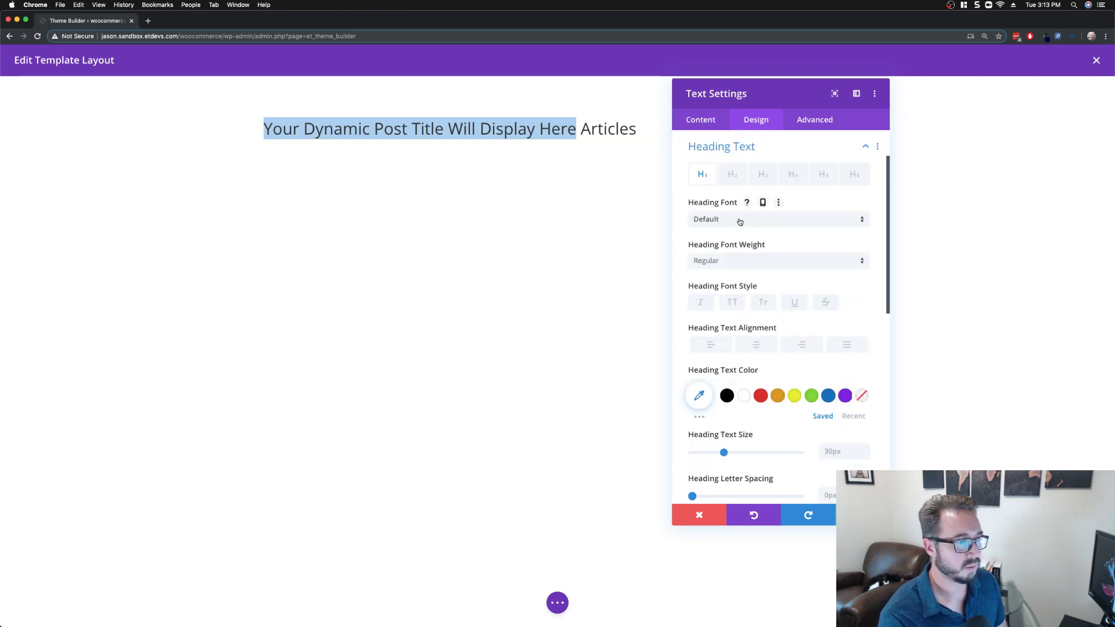
pyautogui.click(736, 219)
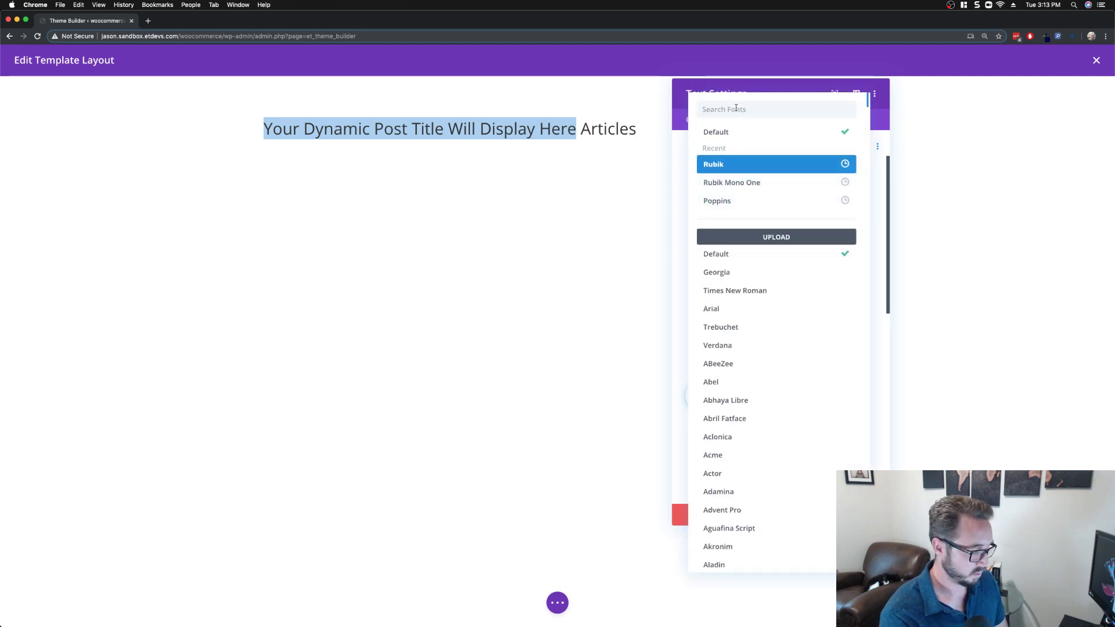
pyautogui.write('ubuntu')
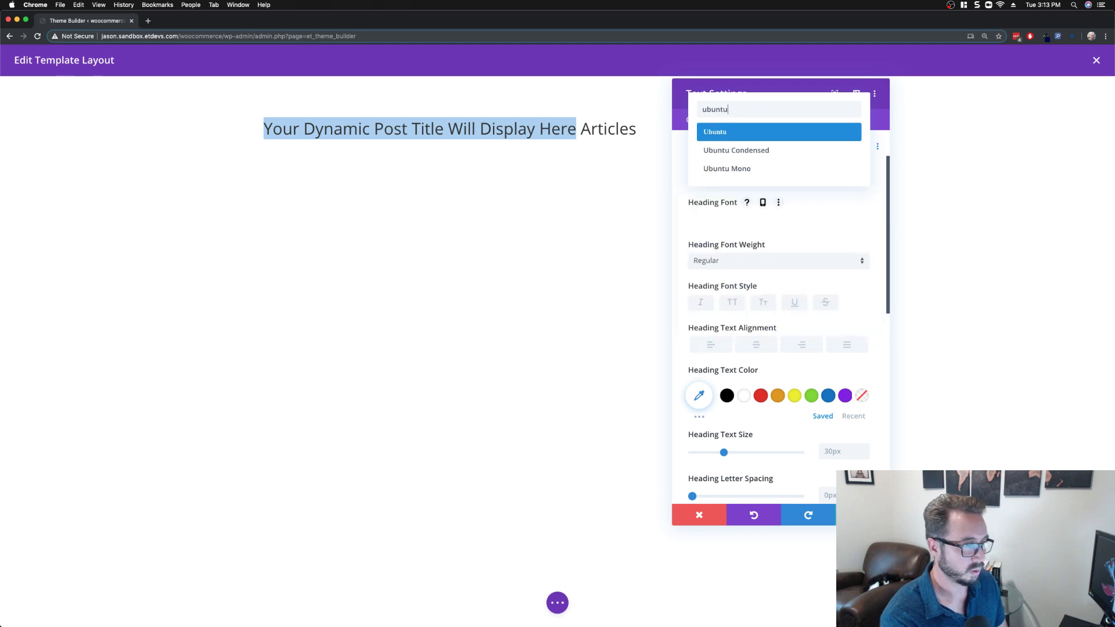
pyautogui.click(726, 132)
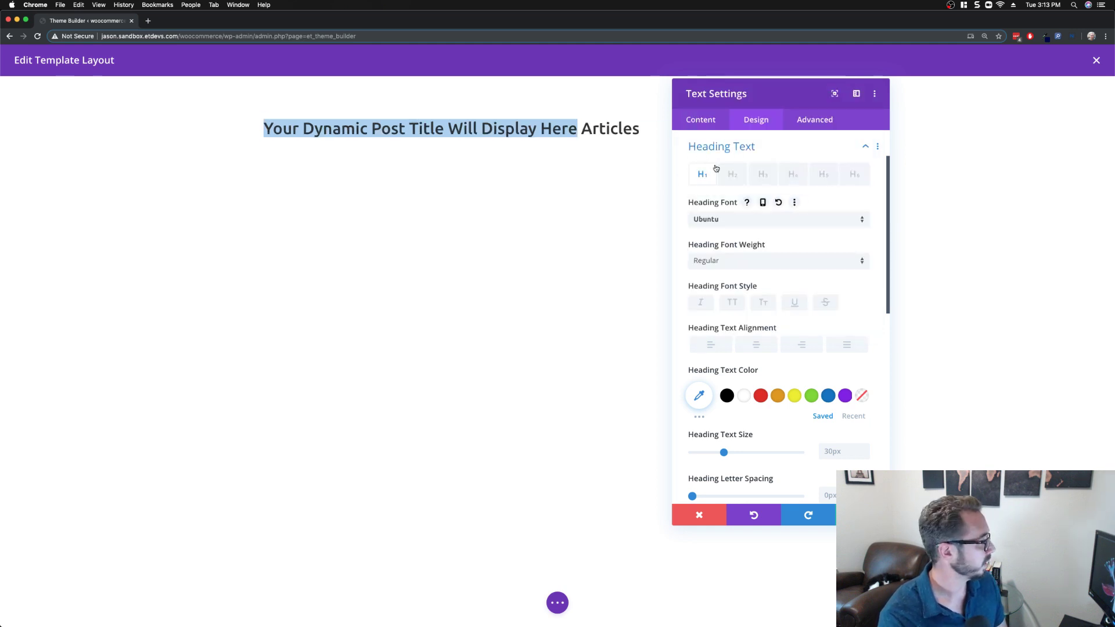
pyautogui.click(730, 261)
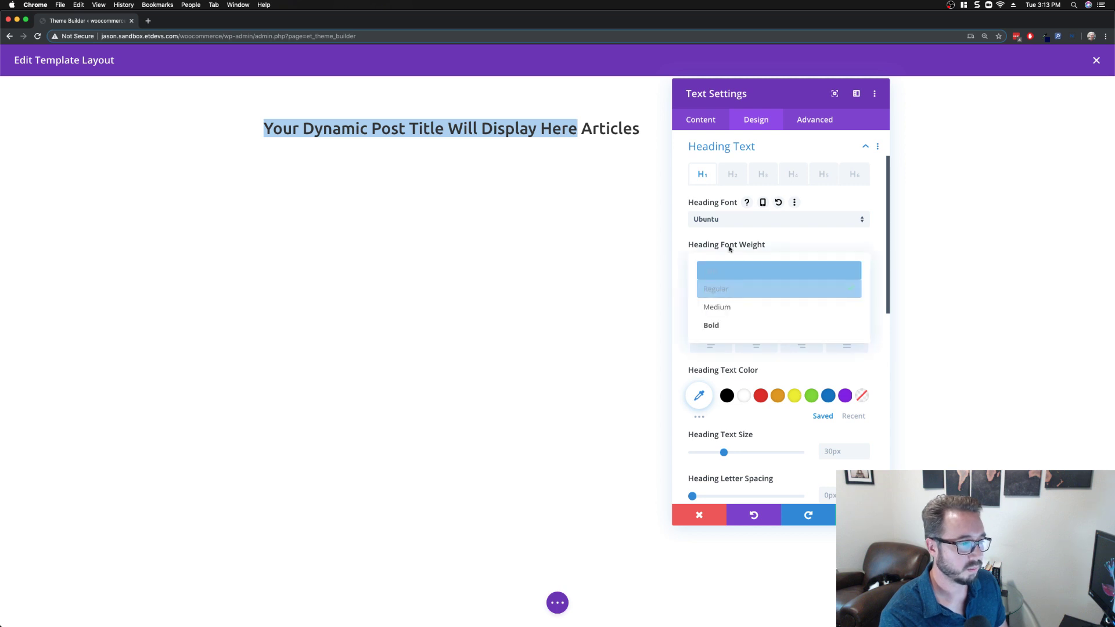
pyautogui.click(735, 326)
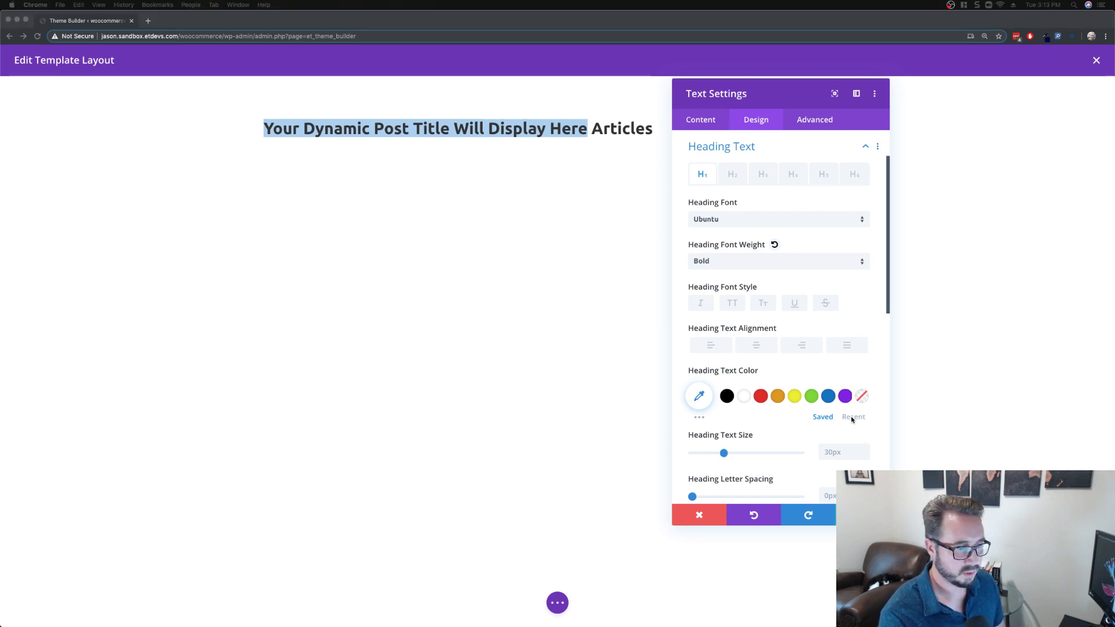
# Step: Set the H1 heading text color to #192231
pyautogui.click(700, 397)
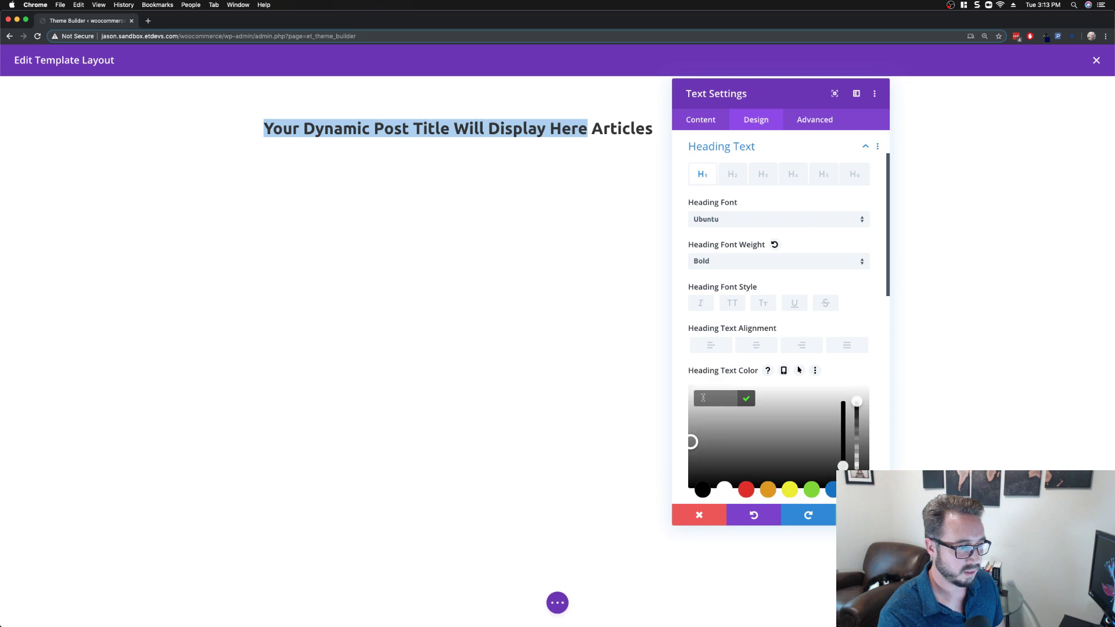
pyautogui.write('#192231')
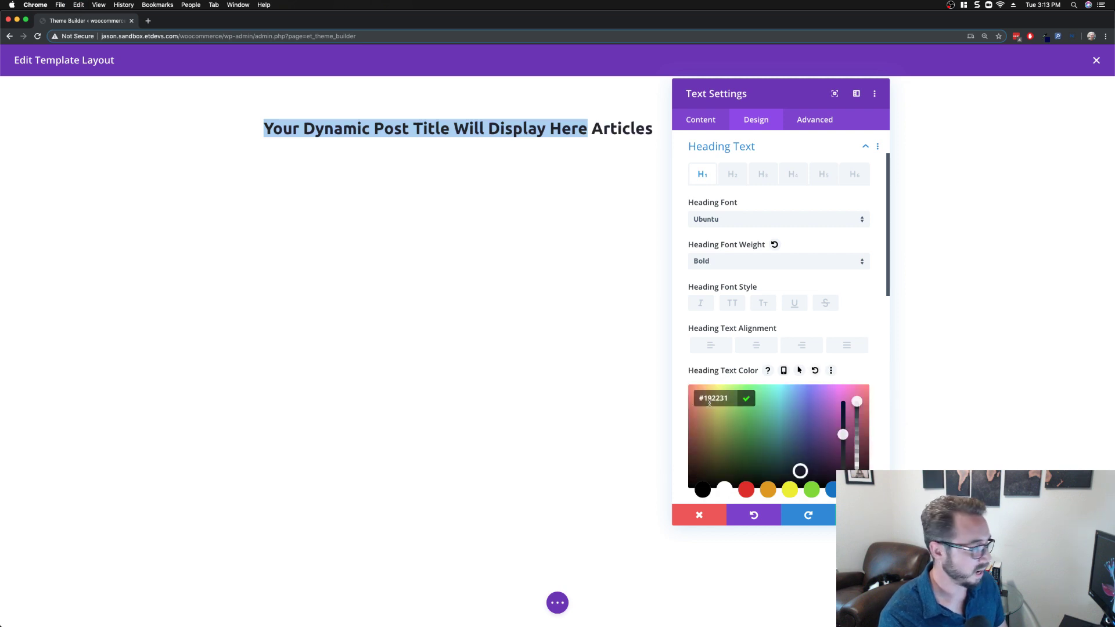
pyautogui.click(855, 373)
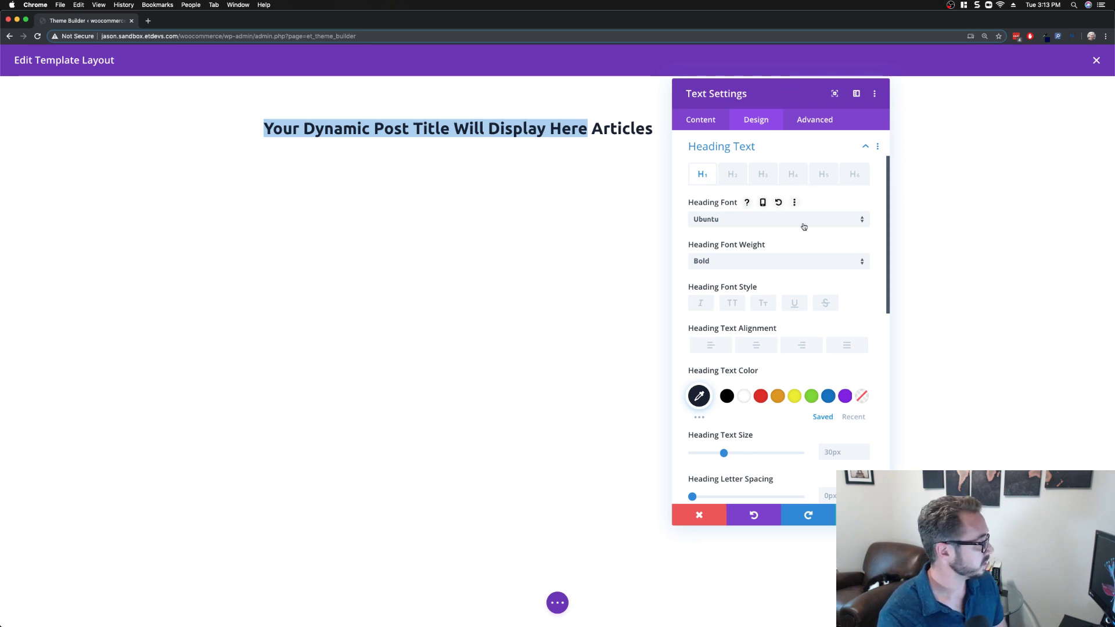
# Step: Set the H1 heading text size to 48px on desktop, 38px on tablet and 28px on phone
pyautogui.scroll(-5, 804, 227)
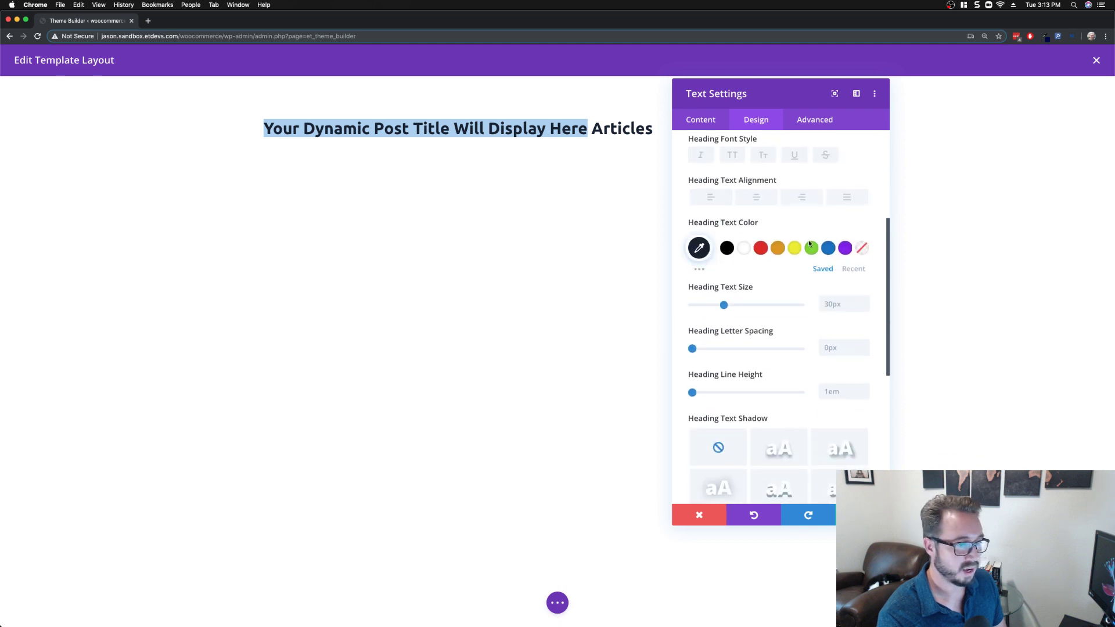
pyautogui.click(834, 305)
pyautogui.write('48')
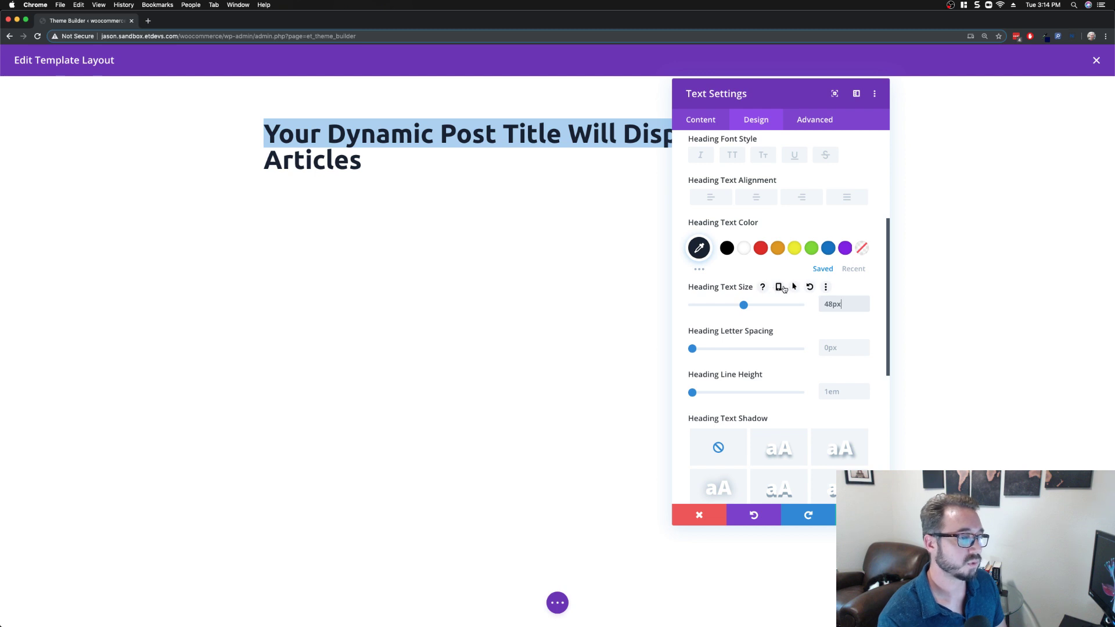
pyautogui.click(780, 287)
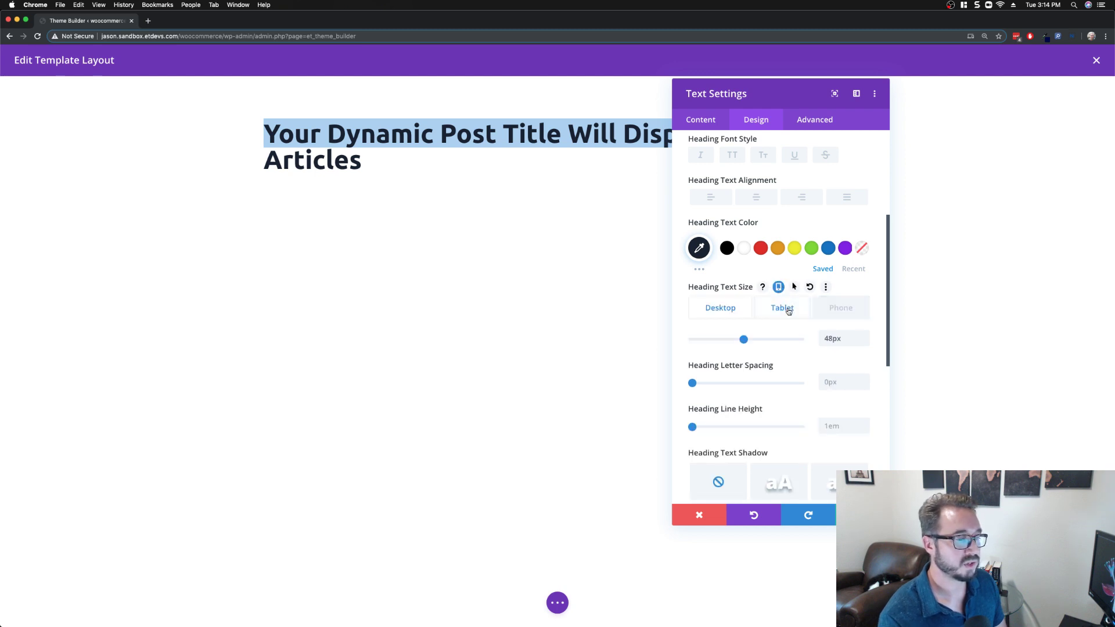
pyautogui.click(788, 310)
pyautogui.click(831, 340)
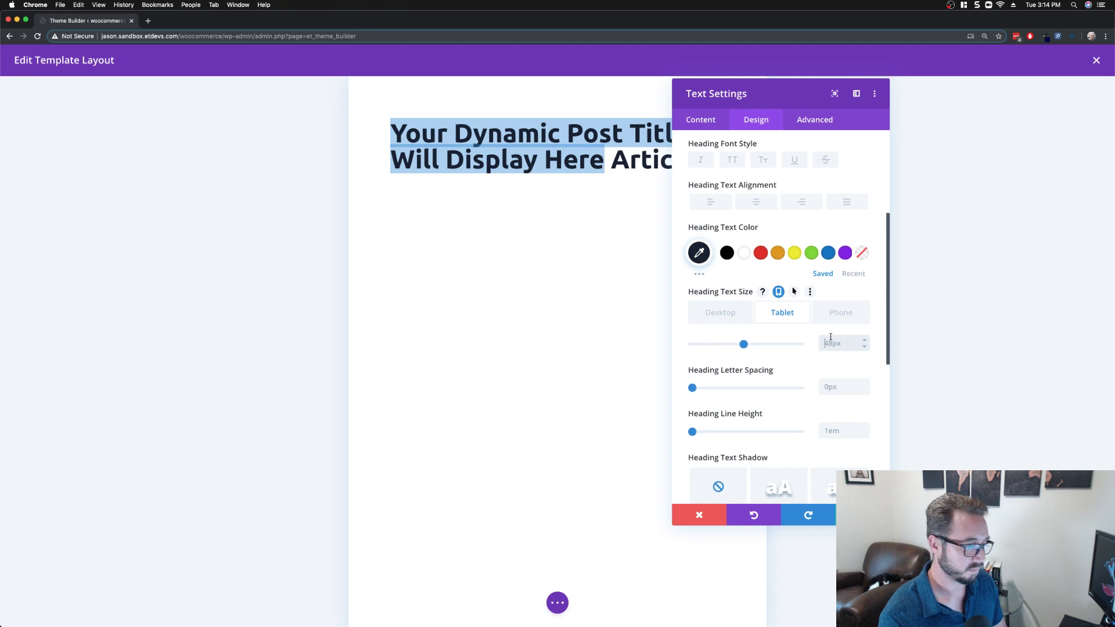
pyautogui.write('38')
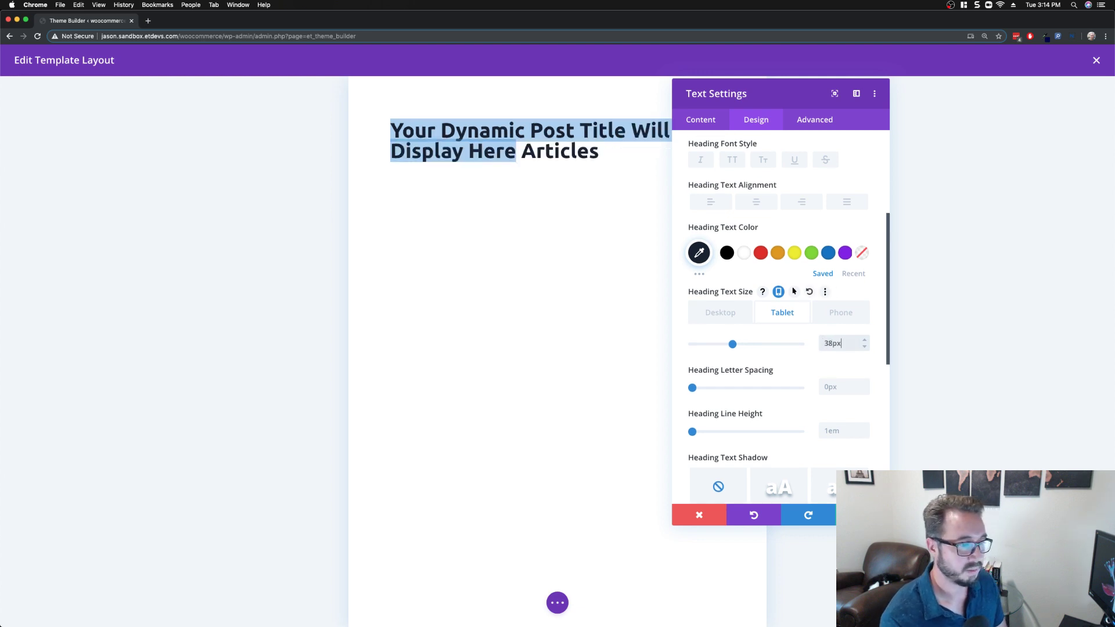
pyautogui.click(854, 323)
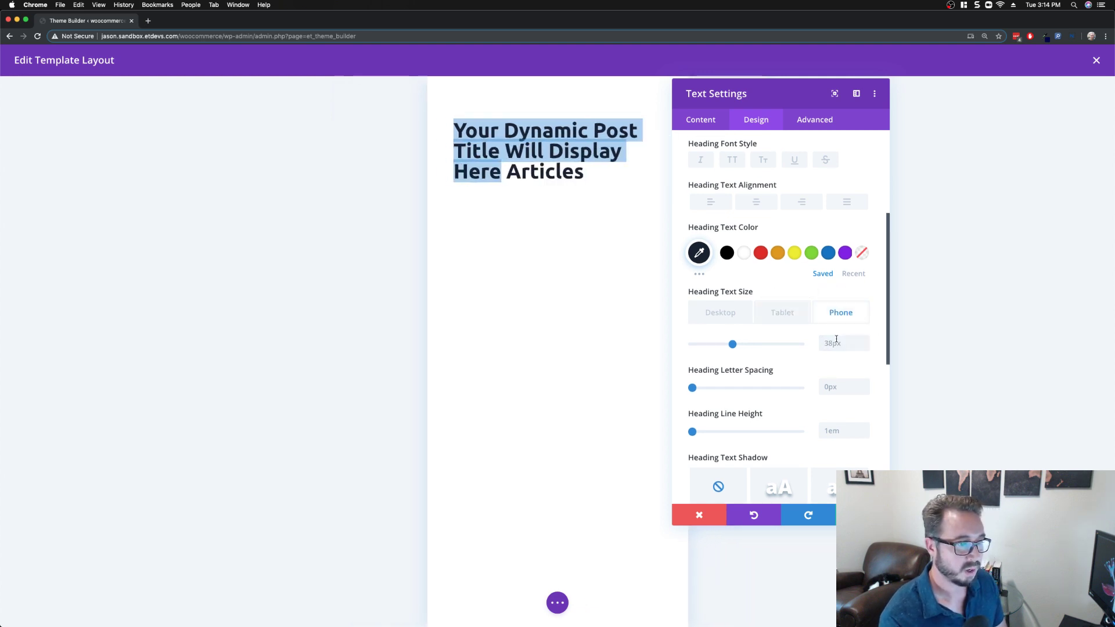
pyautogui.click(835, 346)
pyautogui.write('28')
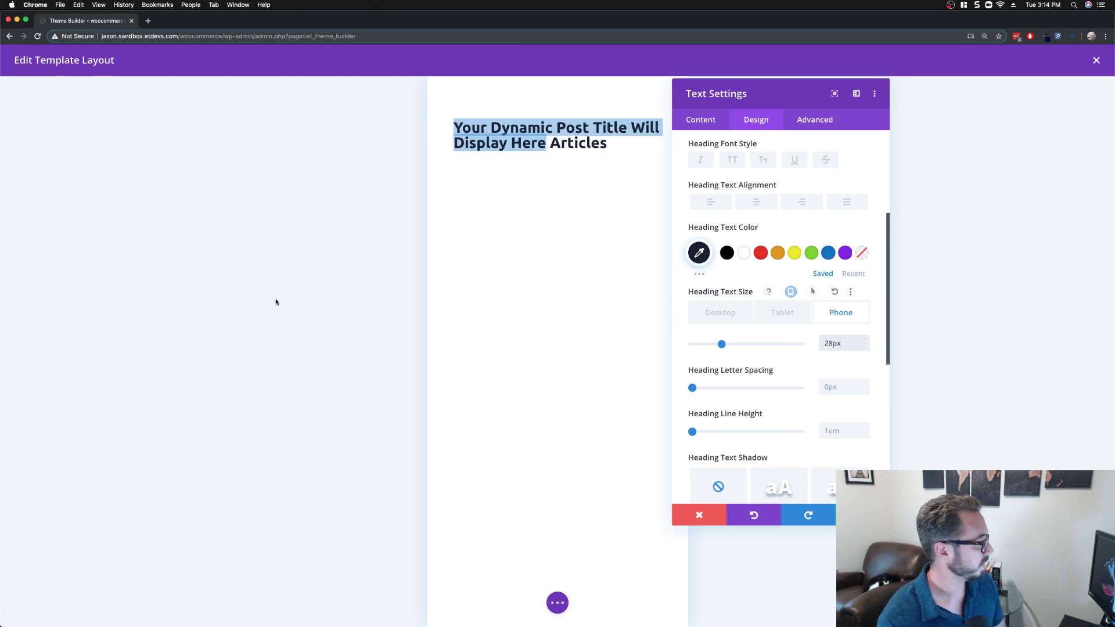
# Step: Set the H1 heading line height to 1.2em and save the text module's settings
pyautogui.scroll(-1, 775, 379)
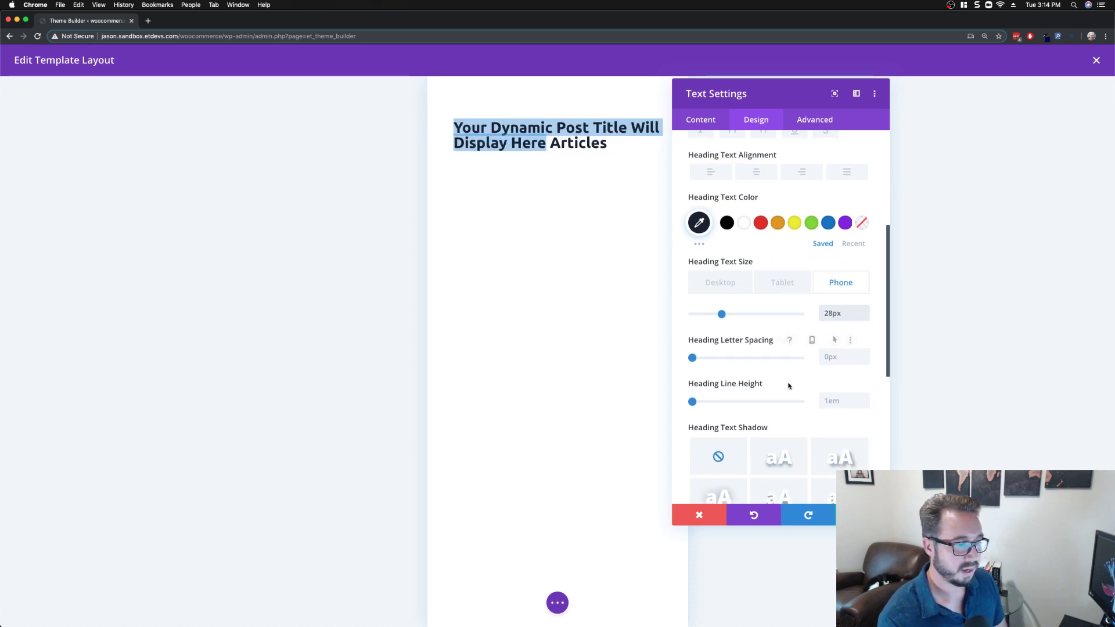
pyautogui.click(866, 398)
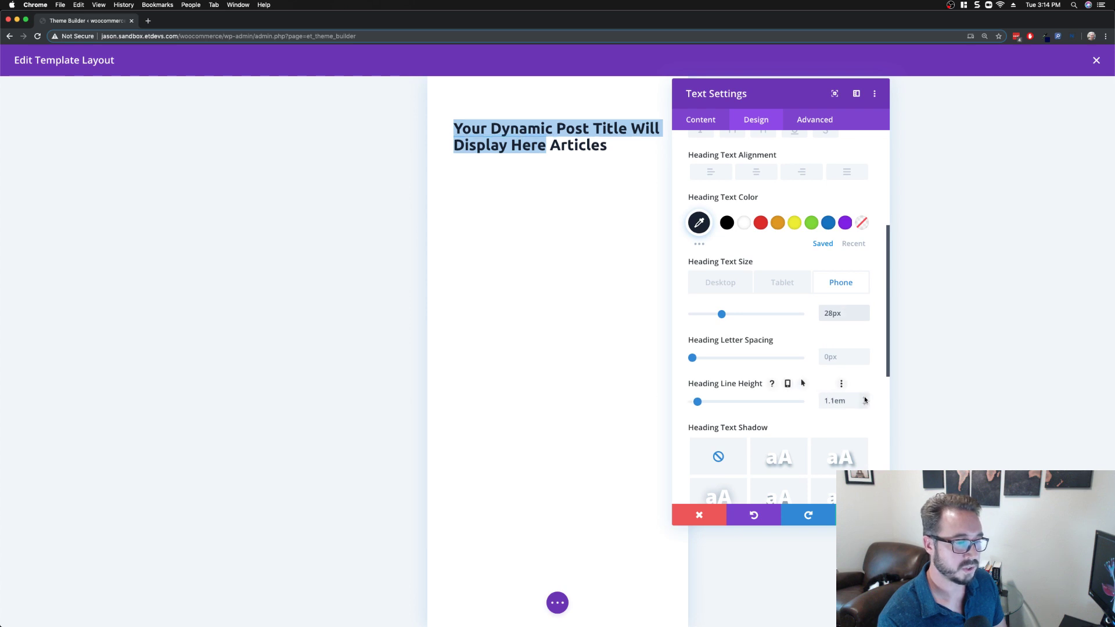
pyautogui.click(867, 398)
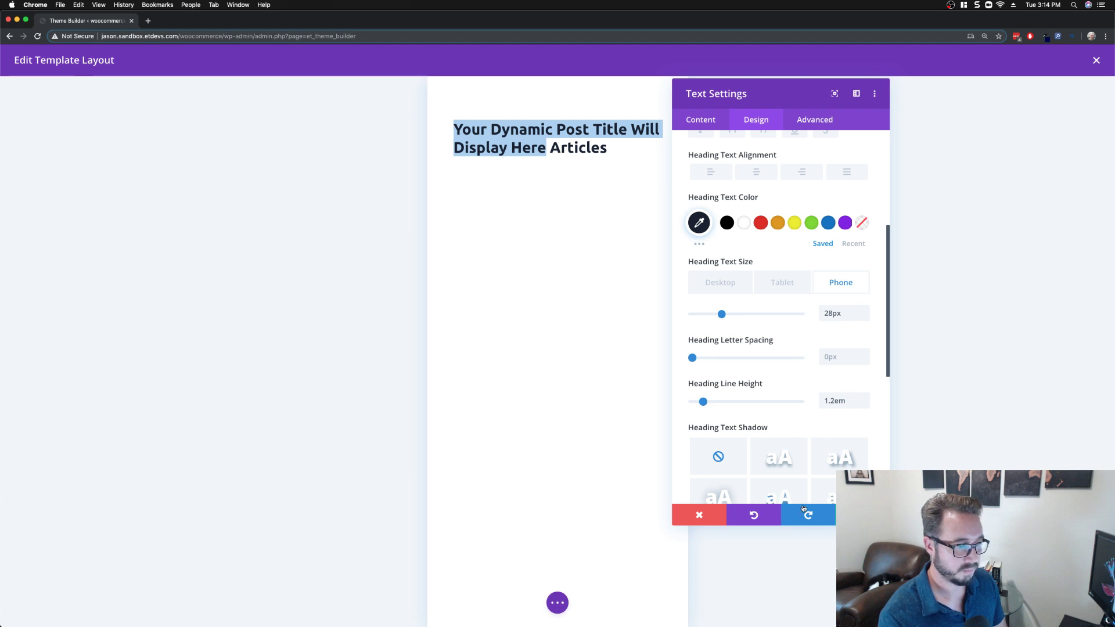
pyautogui.click(863, 515)
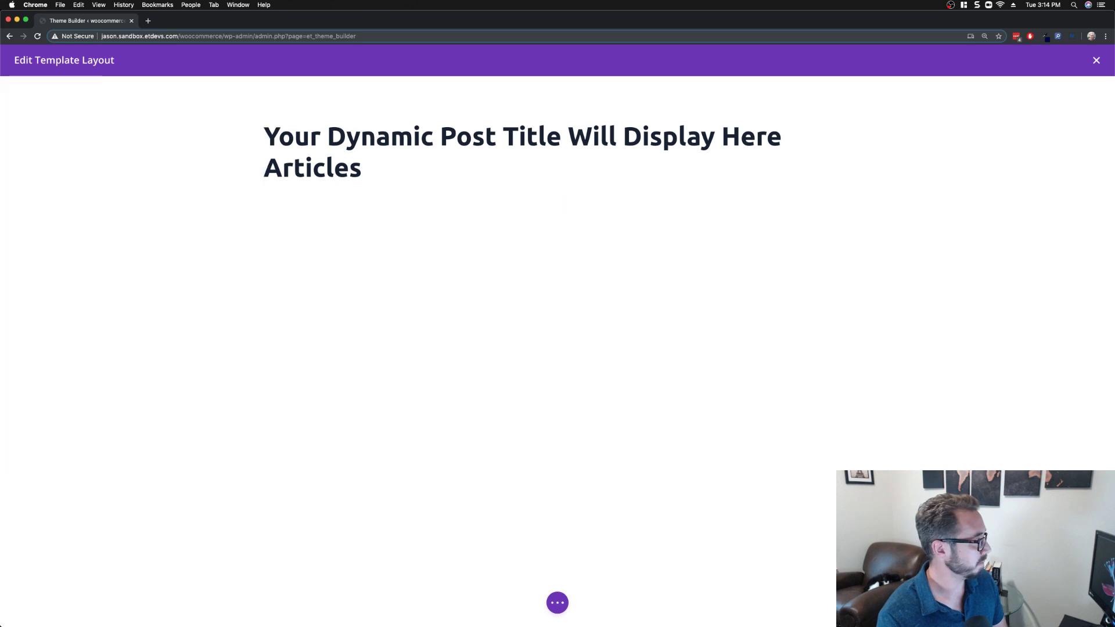
# Step: Insert a single-column row below the heading row and add a Blog module to it
pyautogui.click(557, 202)
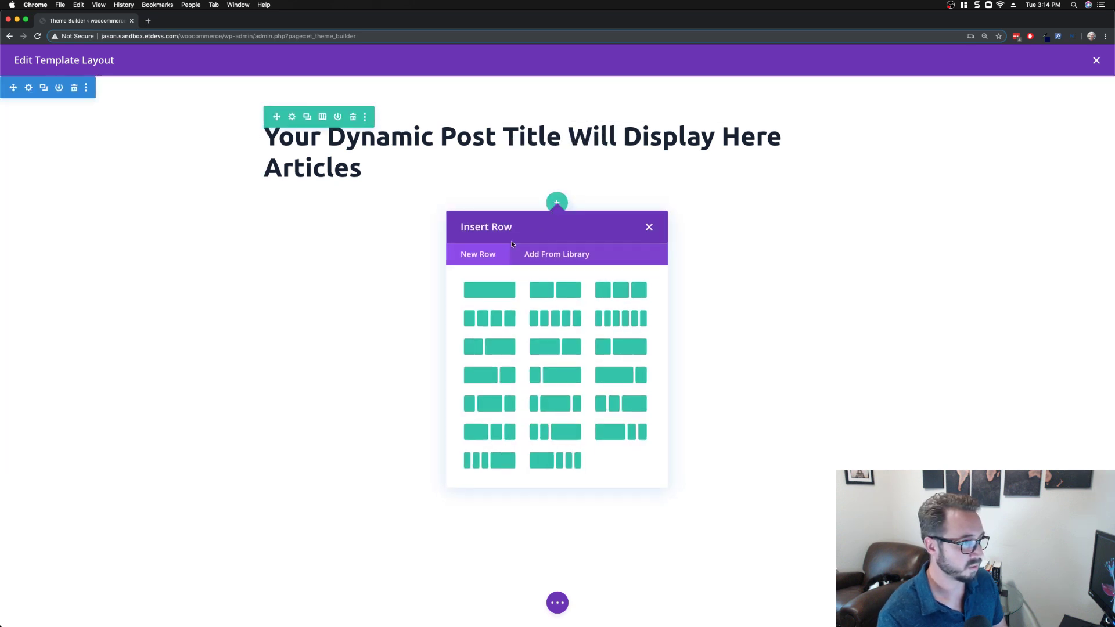
pyautogui.click(497, 287)
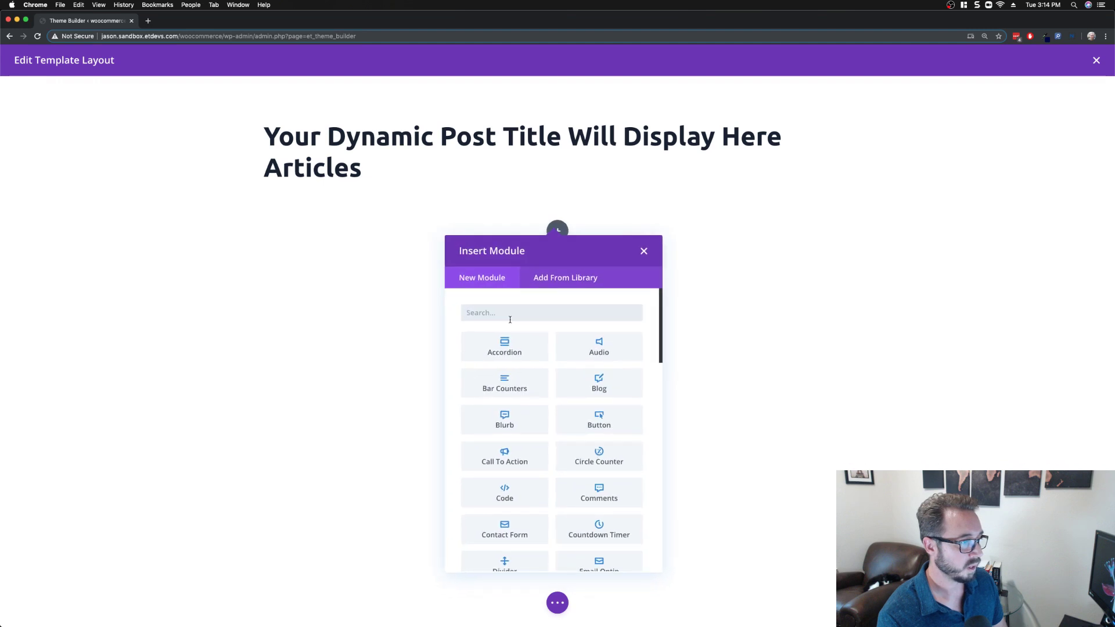
pyautogui.write('bvlog')
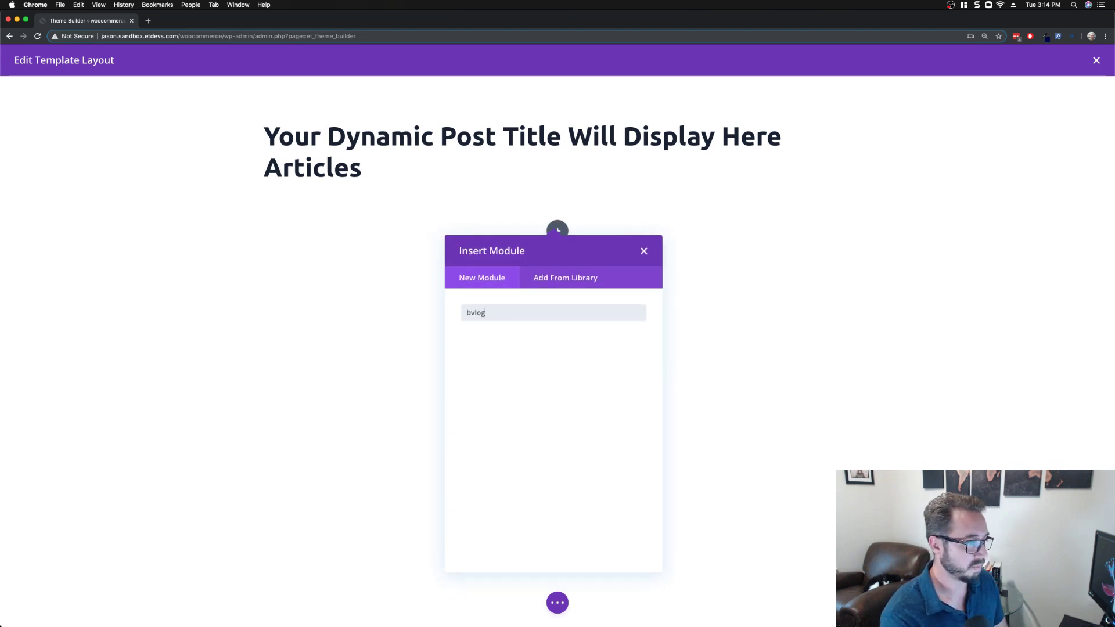
pyautogui.press('BackSpace')
pyautogui.press('BackSpace')
pyautogui.press('BackSpace')
pyautogui.press('BackSpace')
pyautogui.write('log')
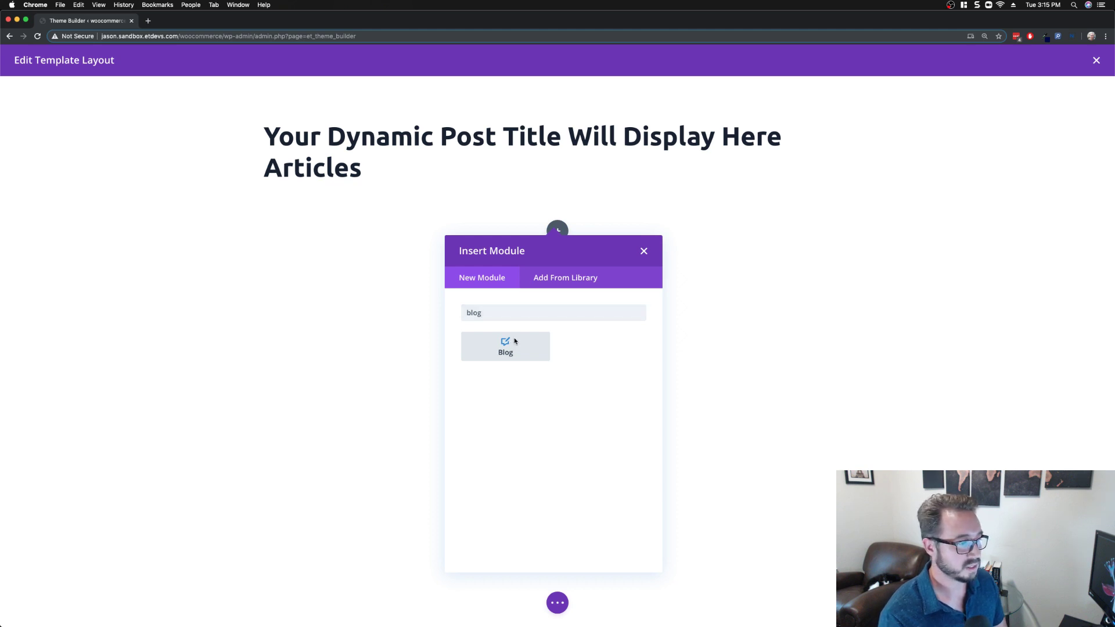
pyautogui.click(514, 342)
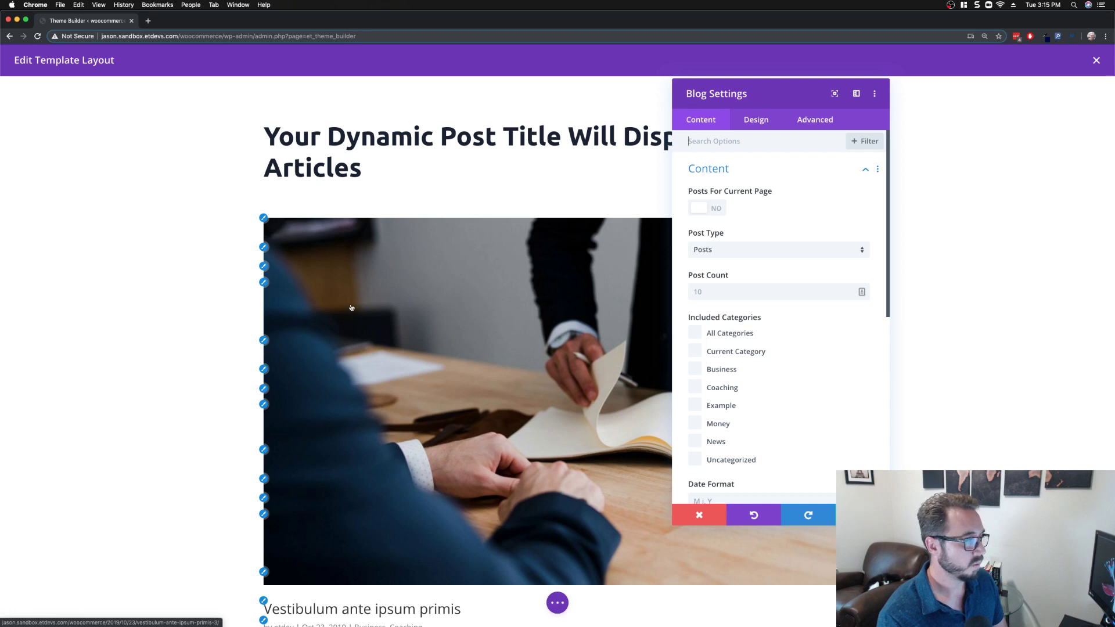
# Step: Move the Blog settings window away from the heading and shorten it so its save controls are reachable
pyautogui.moveTo(819, 103); pyautogui.dragTo(920, 119)
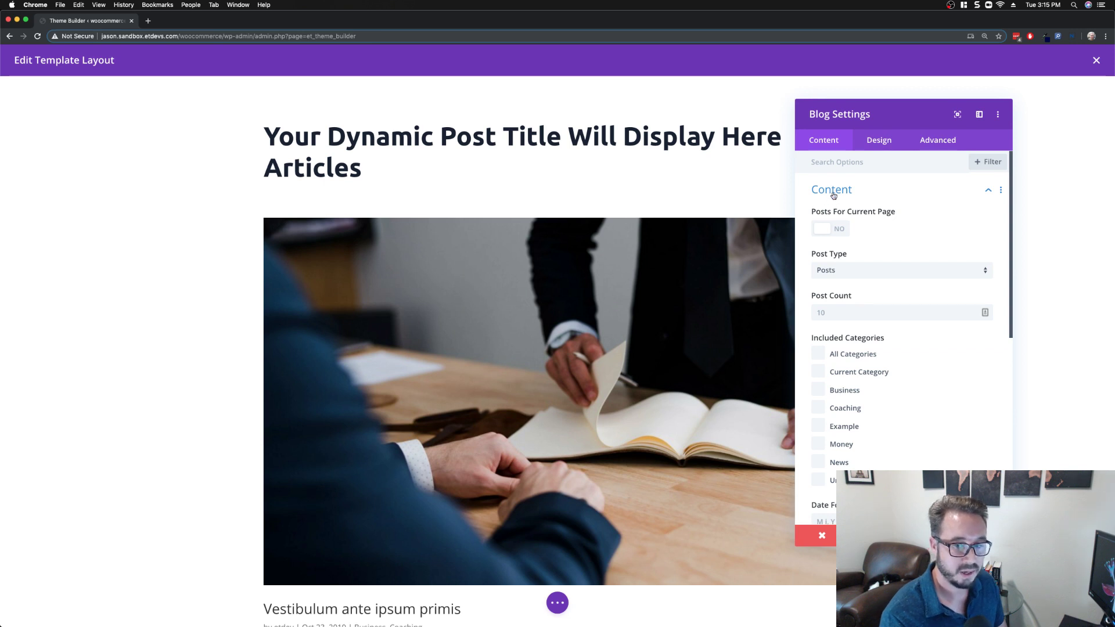
pyautogui.moveTo(896, 116); pyautogui.dragTo(891, 94)
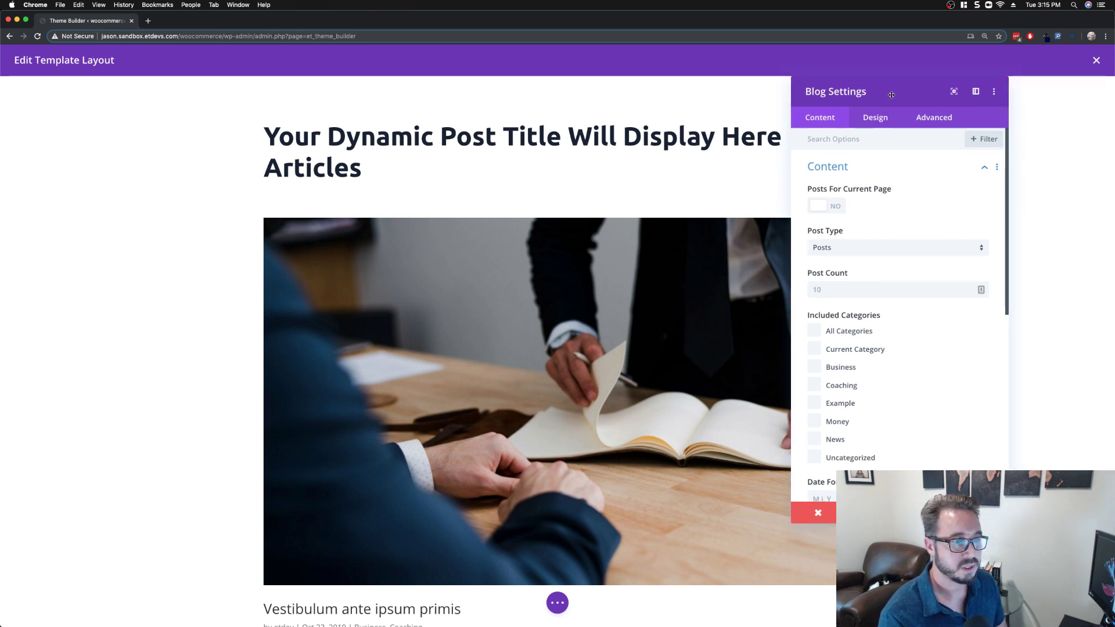
pyautogui.moveTo(1009, 522); pyautogui.dragTo(1009, 440)
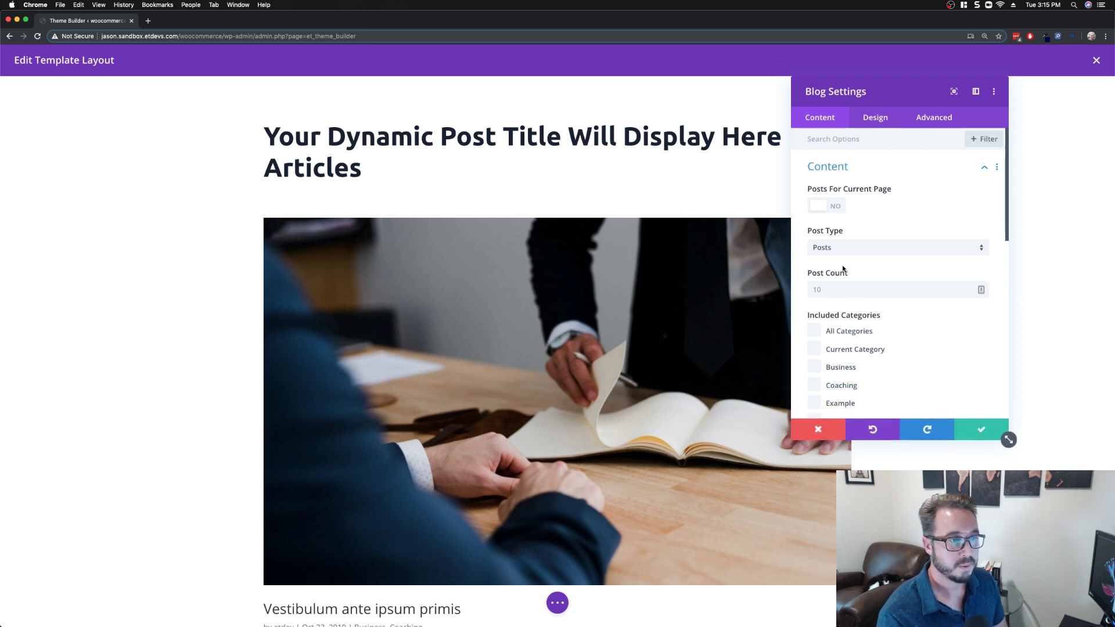
# Step: Enable Posts For Current Page in the Blog module and set its post count to 9
pyautogui.click(835, 208)
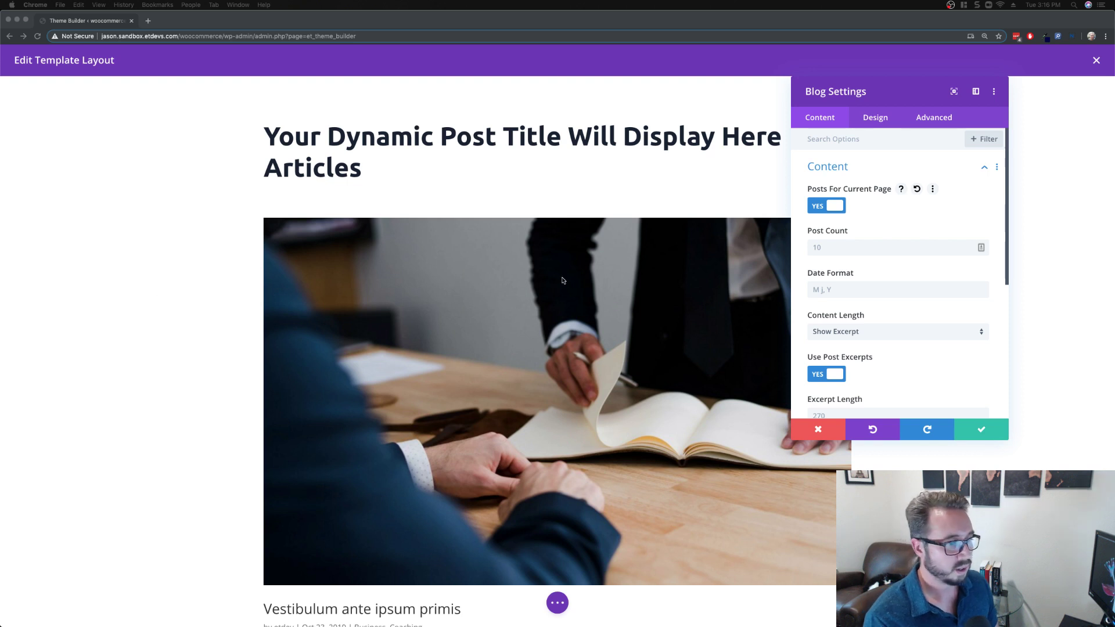
pyautogui.click(887, 219)
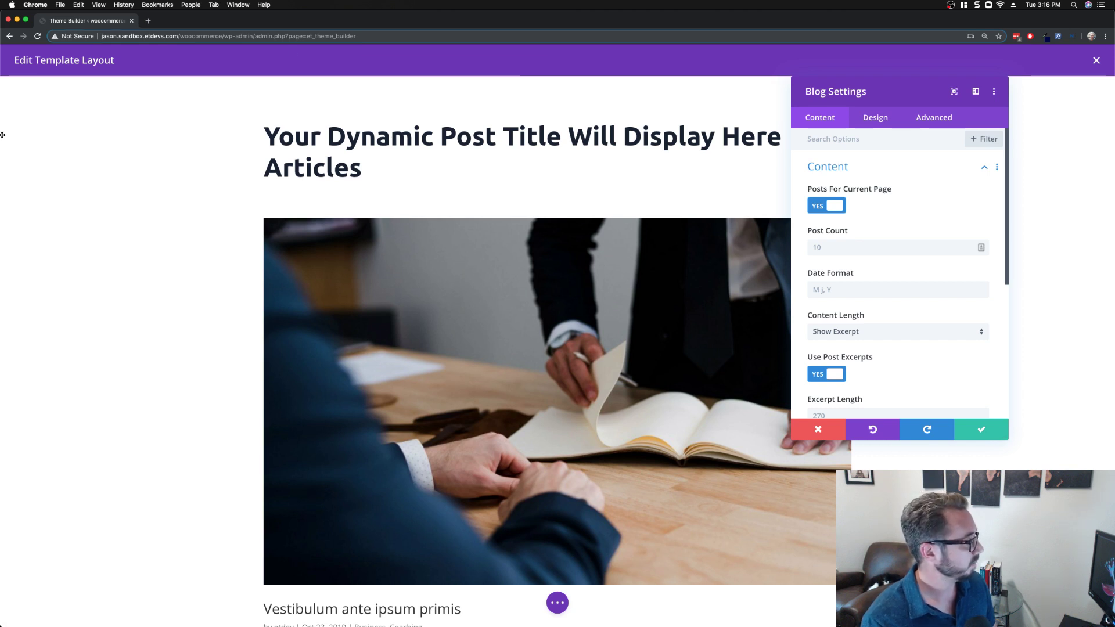
pyautogui.click(829, 247)
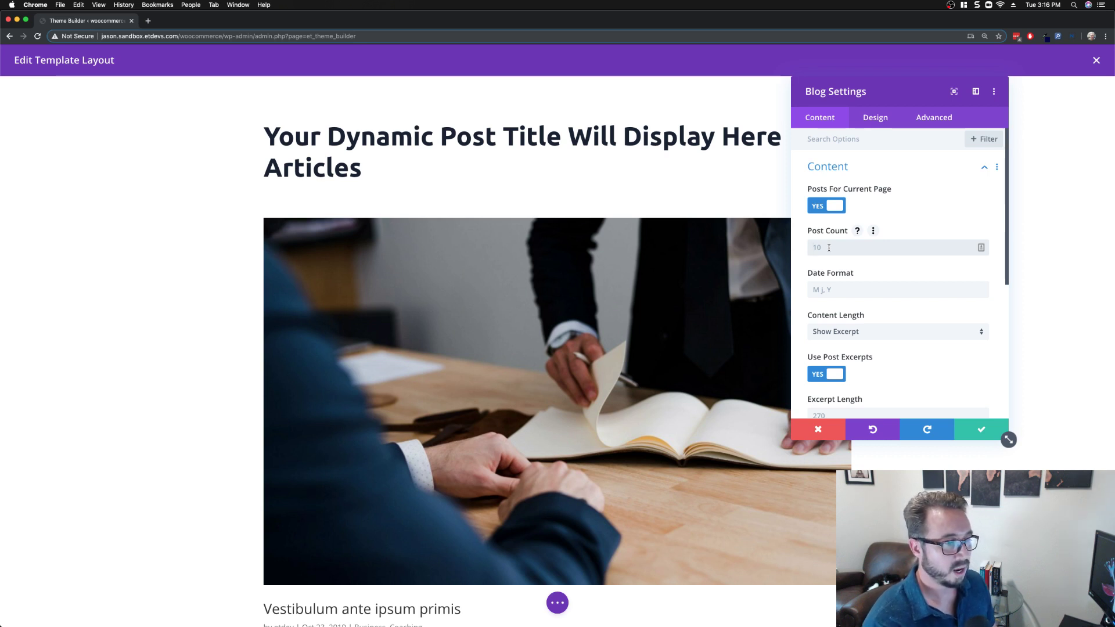
pyautogui.write('9')
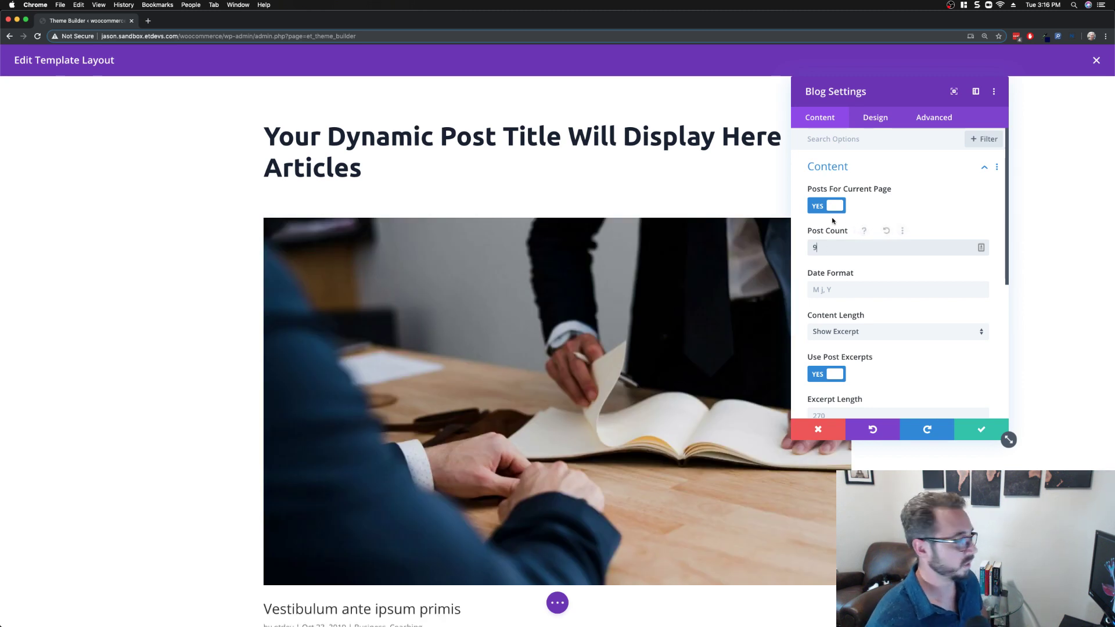
# Step: Change the Blog module's layout to Grid
pyautogui.click(870, 120)
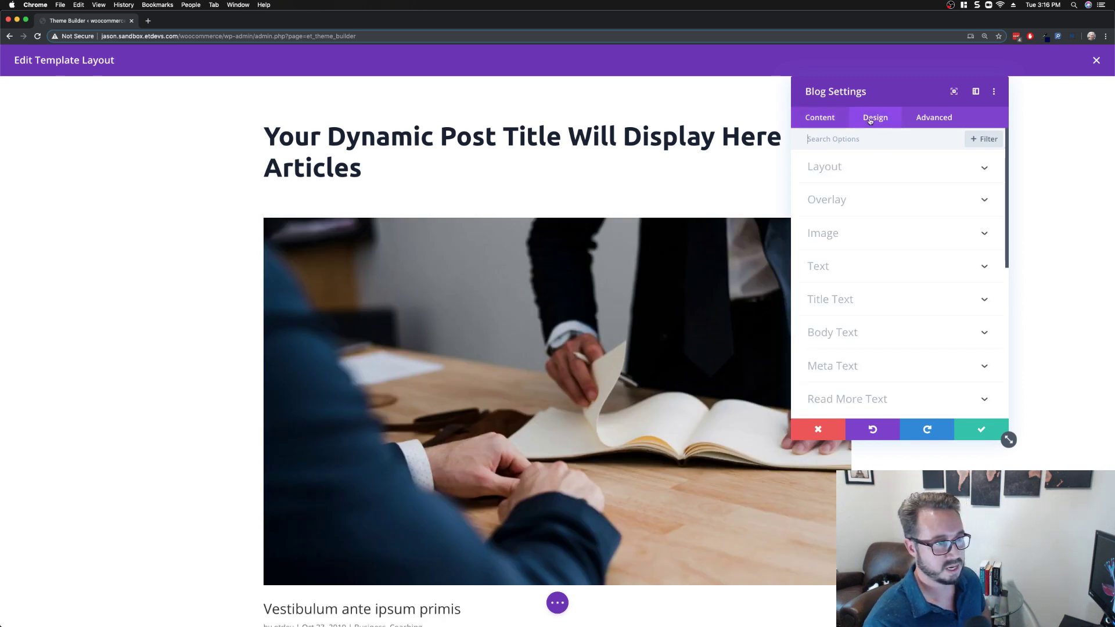
pyautogui.click(851, 176)
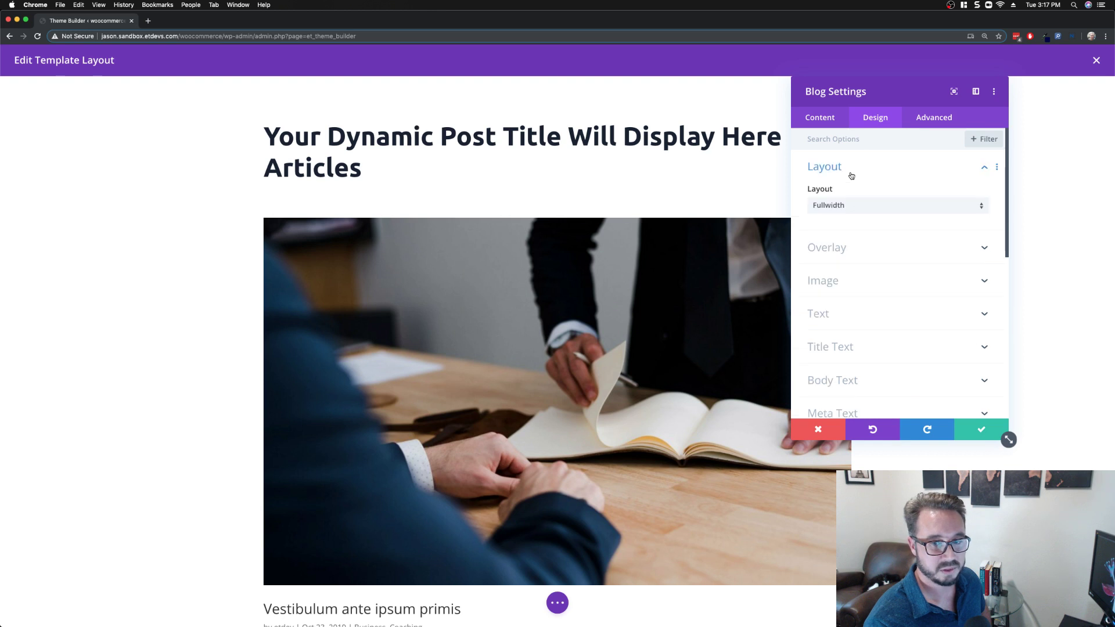
pyautogui.click(847, 204)
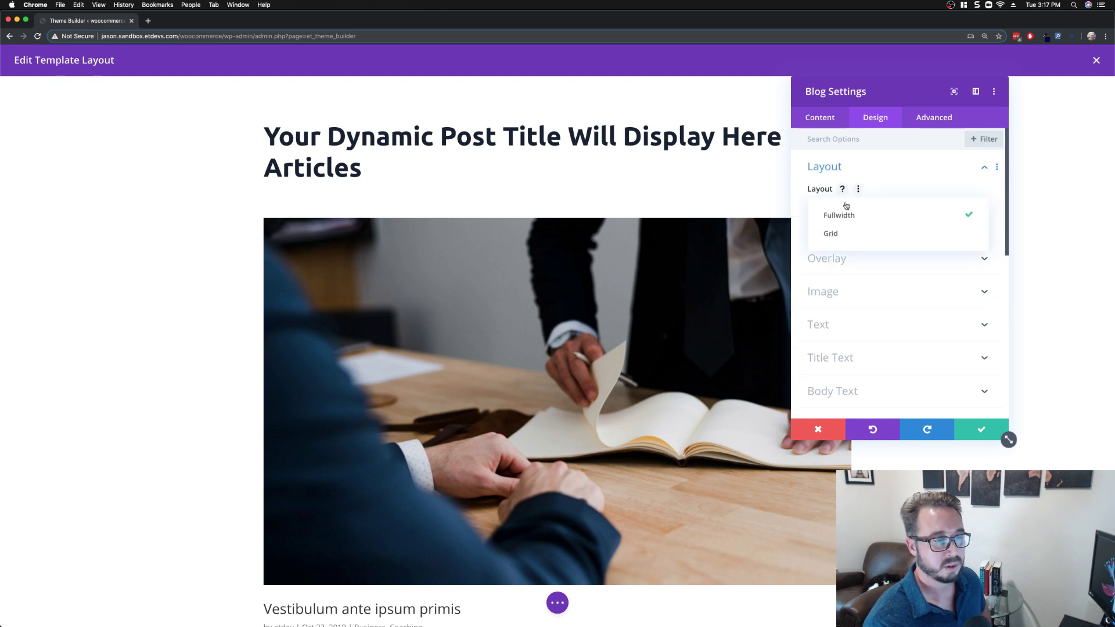
pyautogui.click(839, 235)
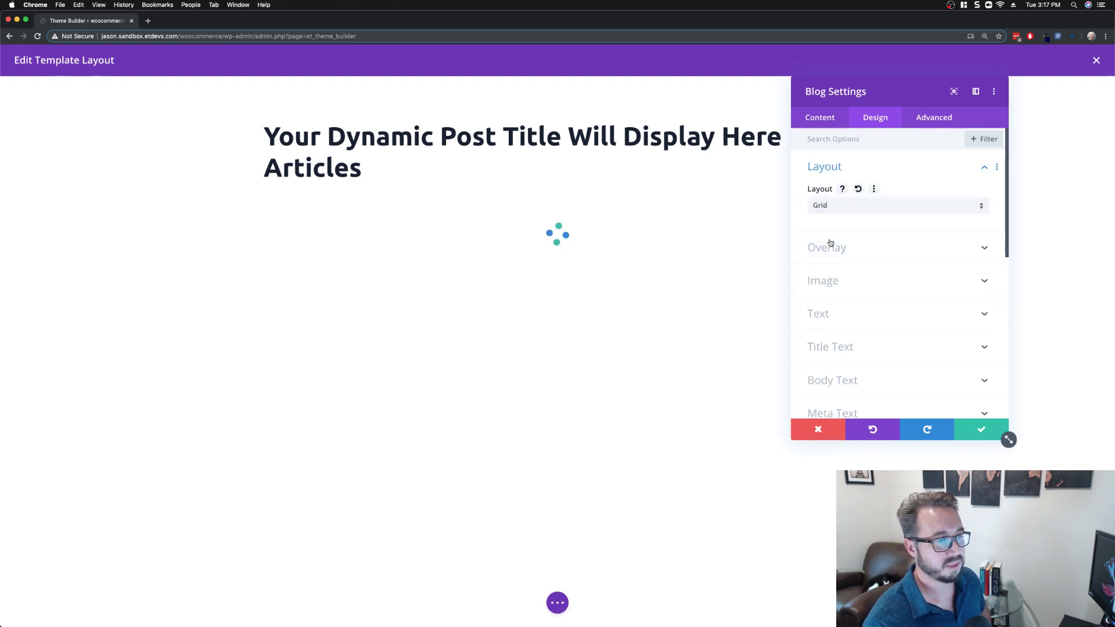
# Step: Review the Blog module's content options and examine the post grid from the heading down to the pagination link
pyautogui.click(835, 122)
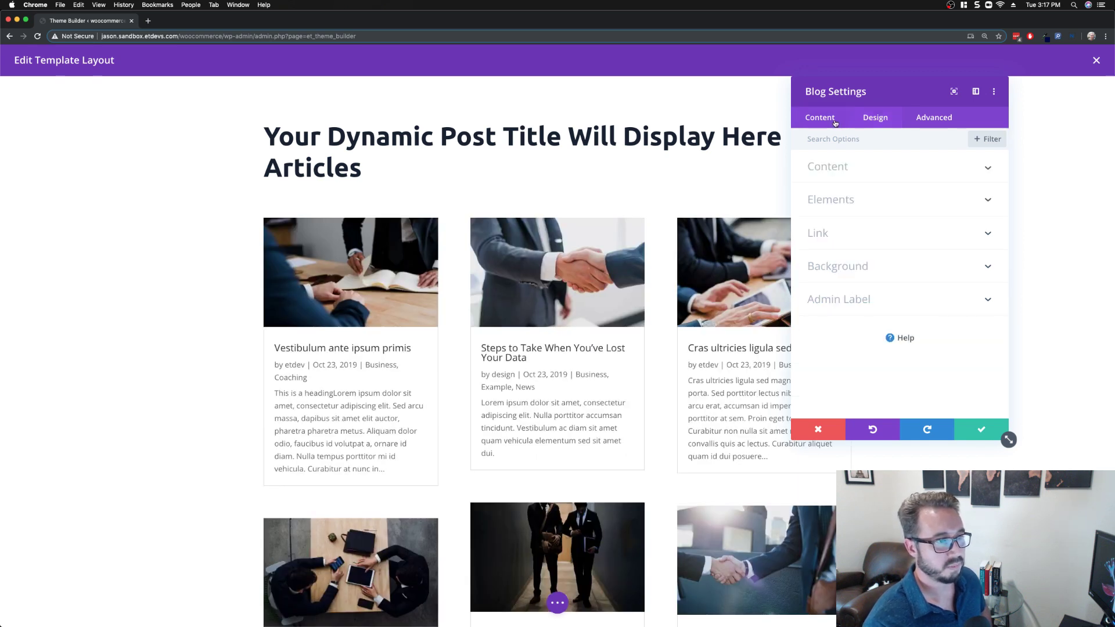
pyautogui.click(864, 173)
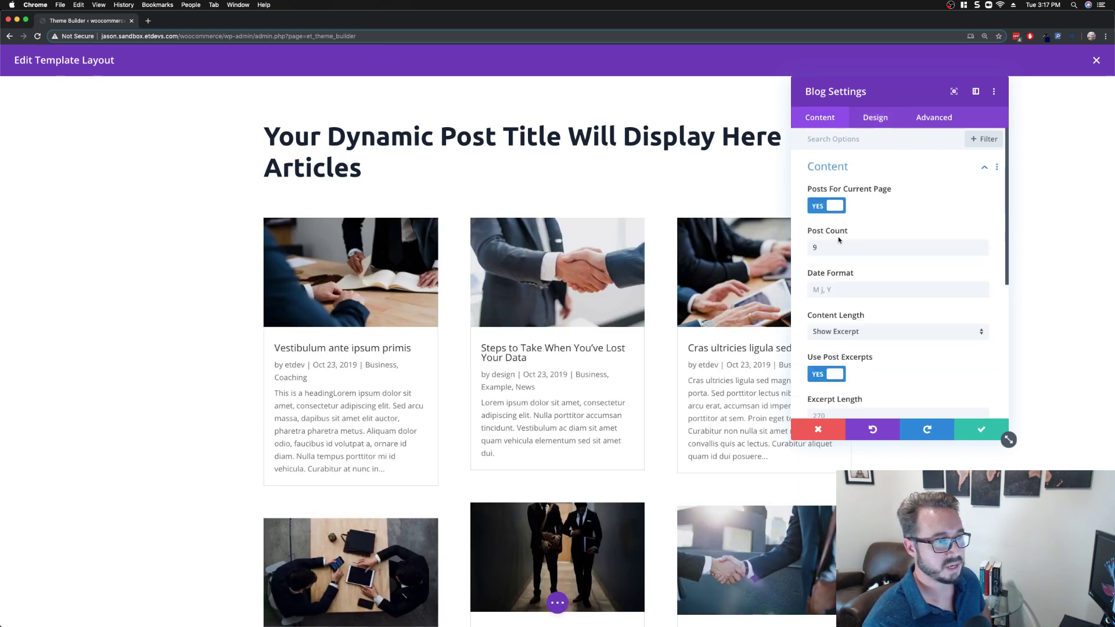
pyautogui.scroll(-10, 605, 242)
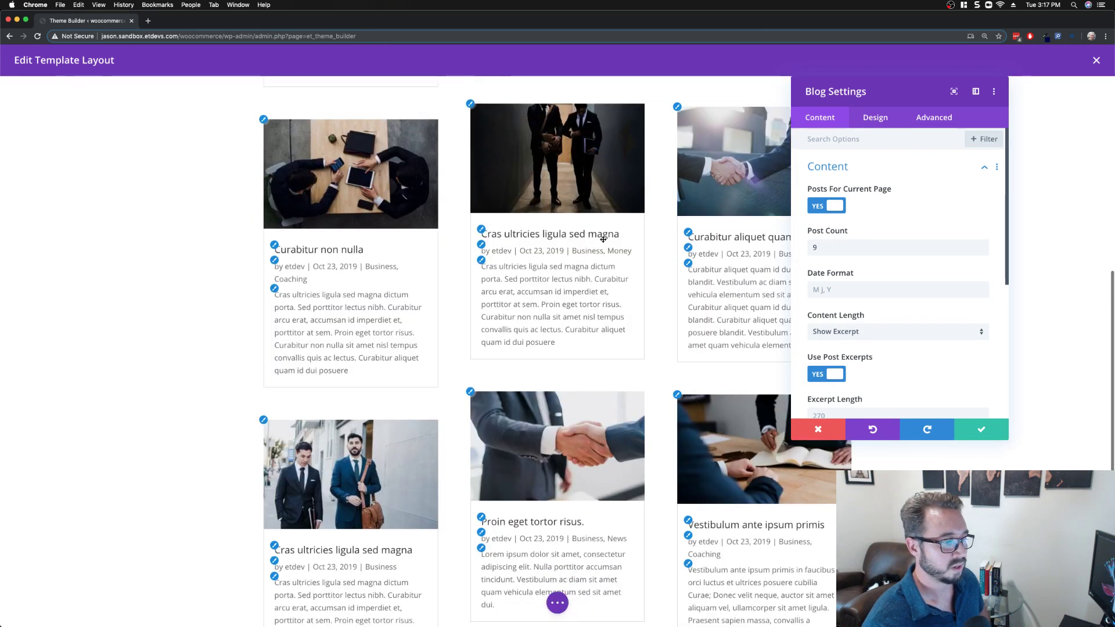
pyautogui.scroll(10, 604, 242)
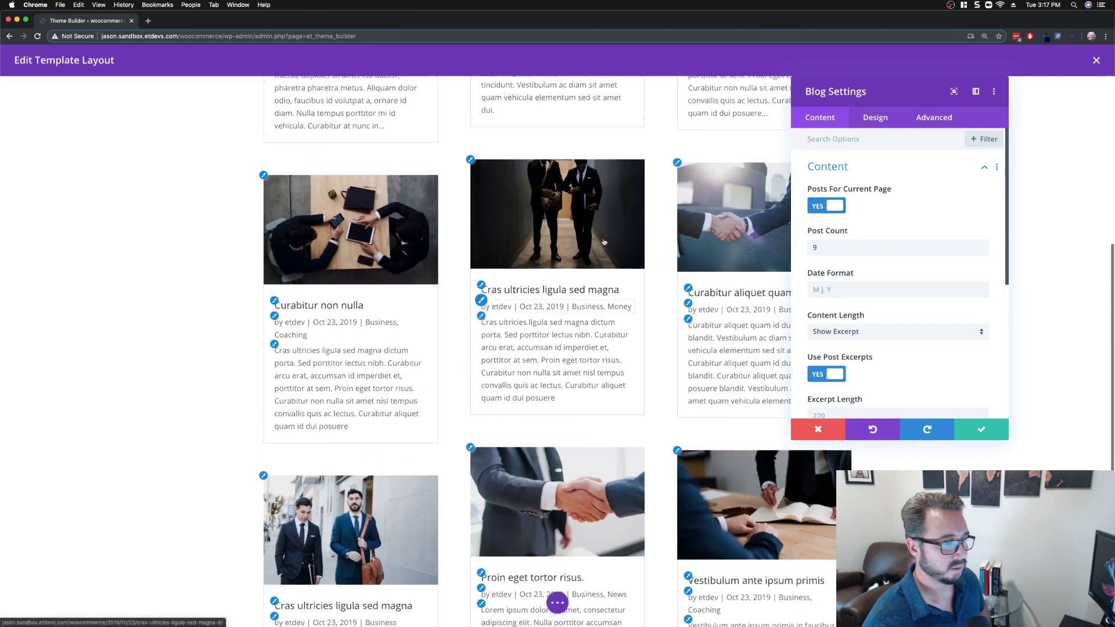
pyautogui.scroll(2, 604, 239)
pyautogui.scroll(-6, 604, 239)
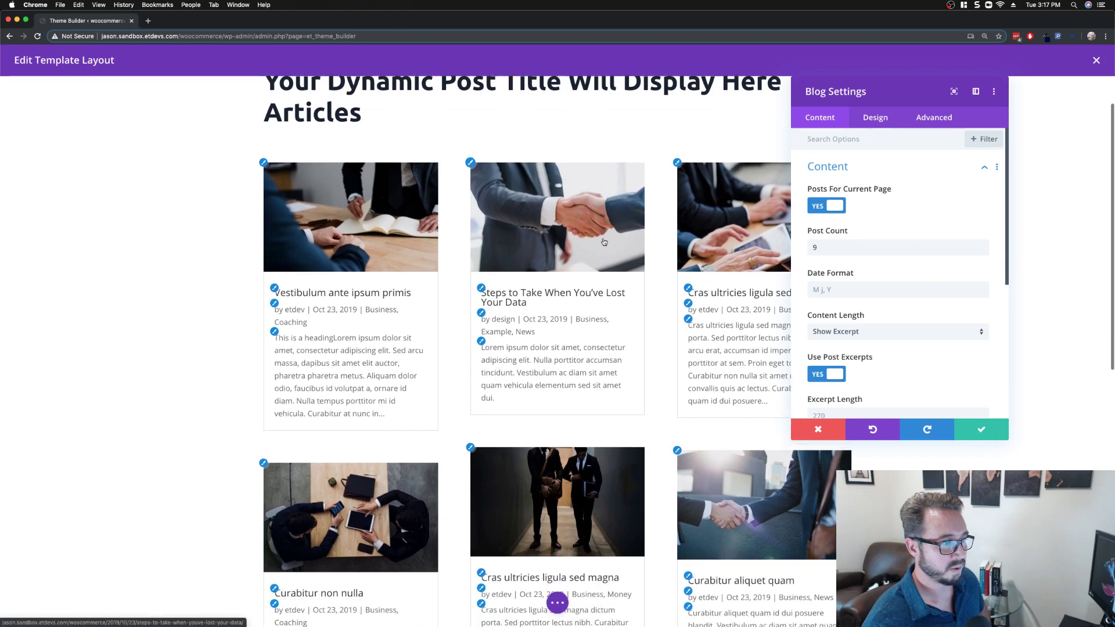
pyautogui.scroll(-4, 604, 238)
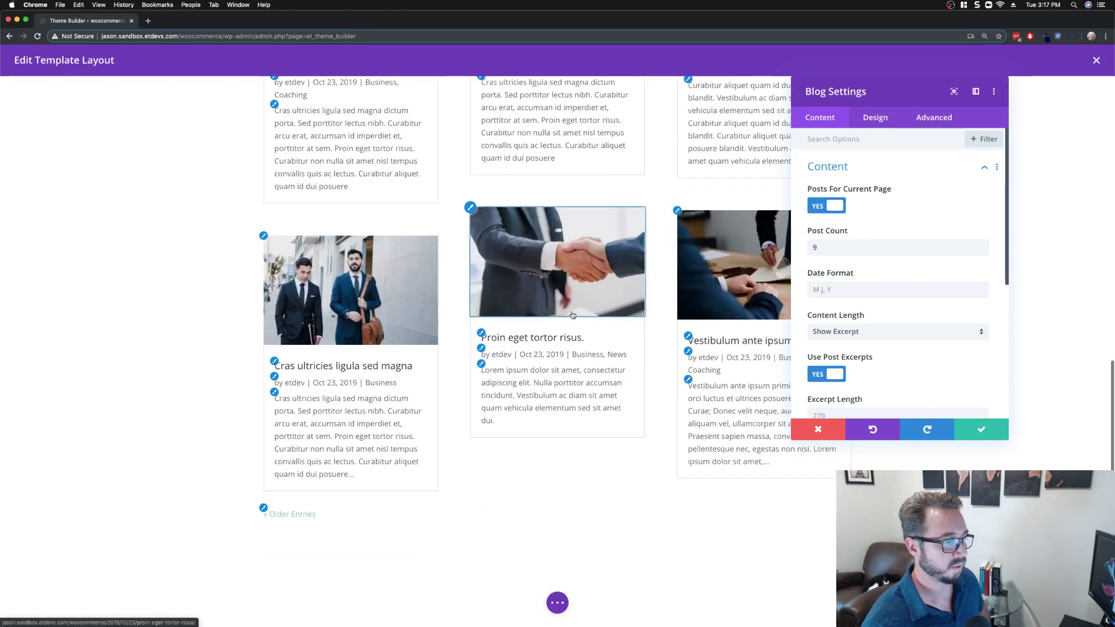
pyautogui.scroll(7, 580, 284)
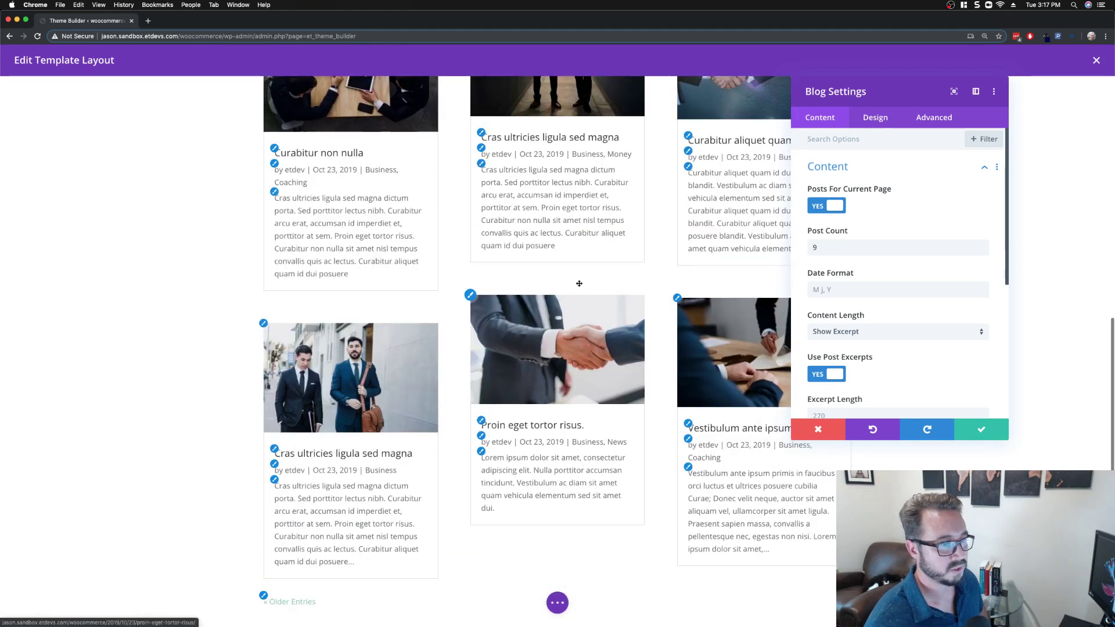
pyautogui.scroll(4, 580, 286)
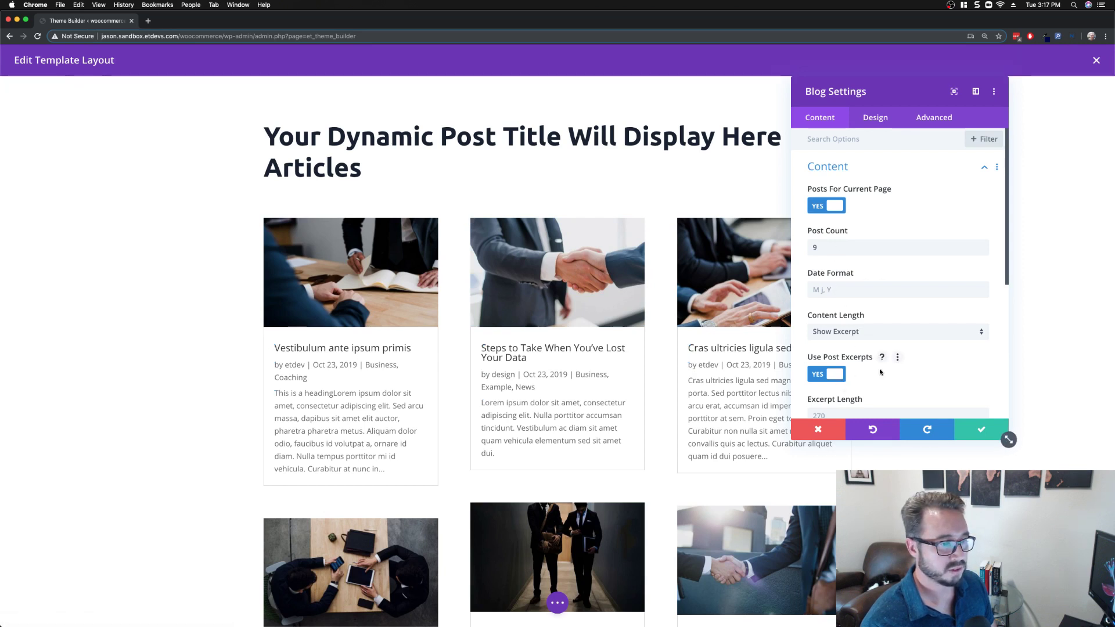
# Step: Show the Read More button and hide the author in the Blog module's Elements options
pyautogui.scroll(-3, 879, 369)
pyautogui.scroll(-3, 879, 360)
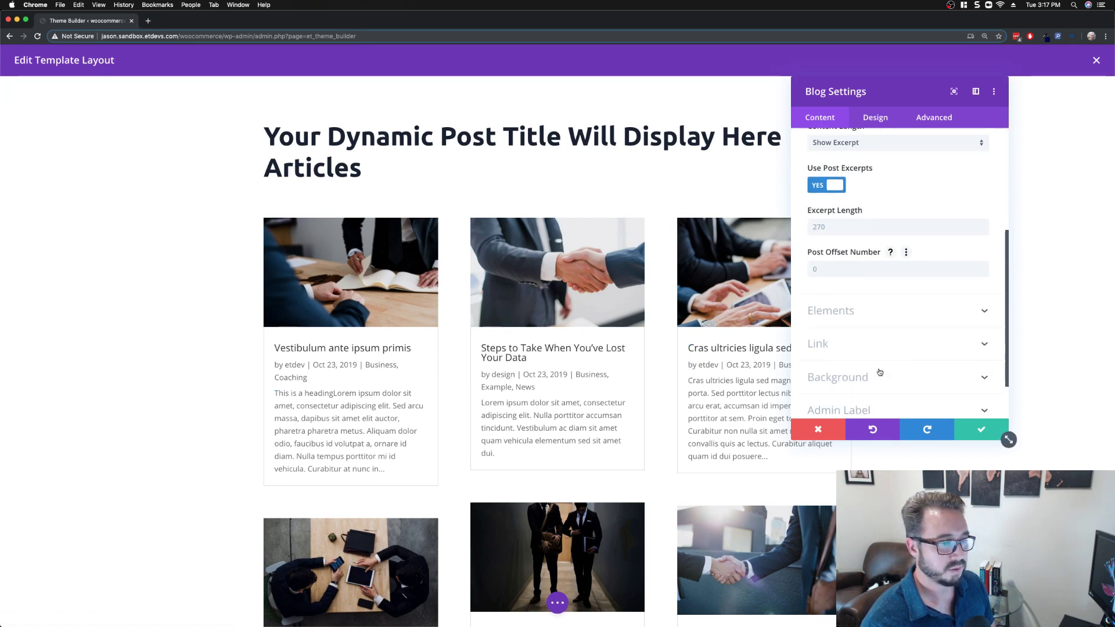
pyautogui.click(848, 313)
pyautogui.scroll(3, 851, 291)
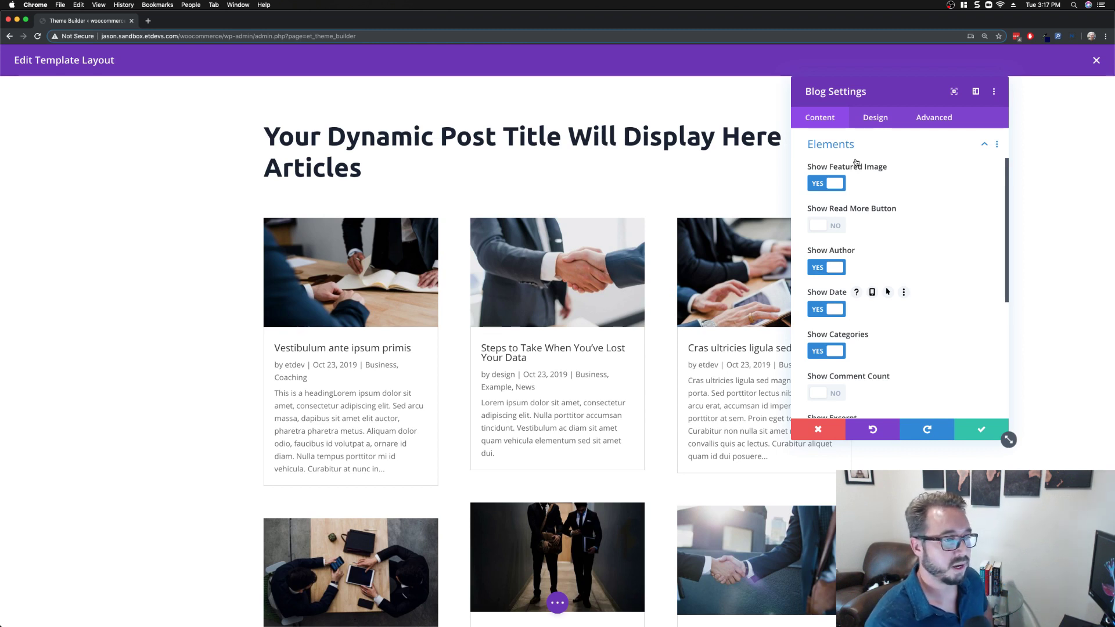
pyautogui.scroll(-2, 830, 244)
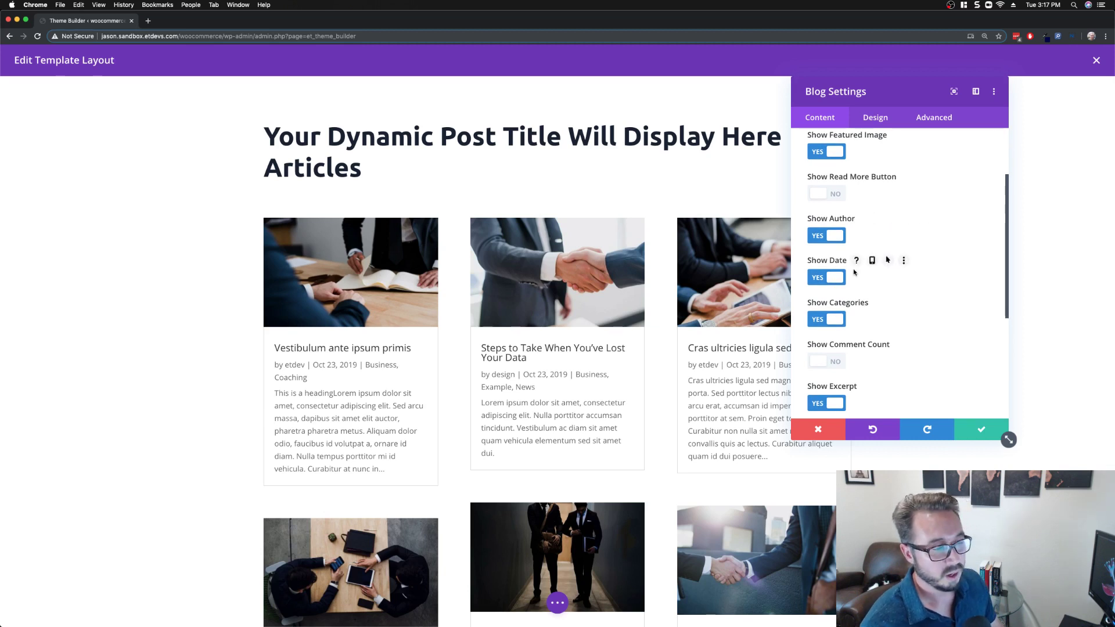
pyautogui.scroll(-3, 864, 303)
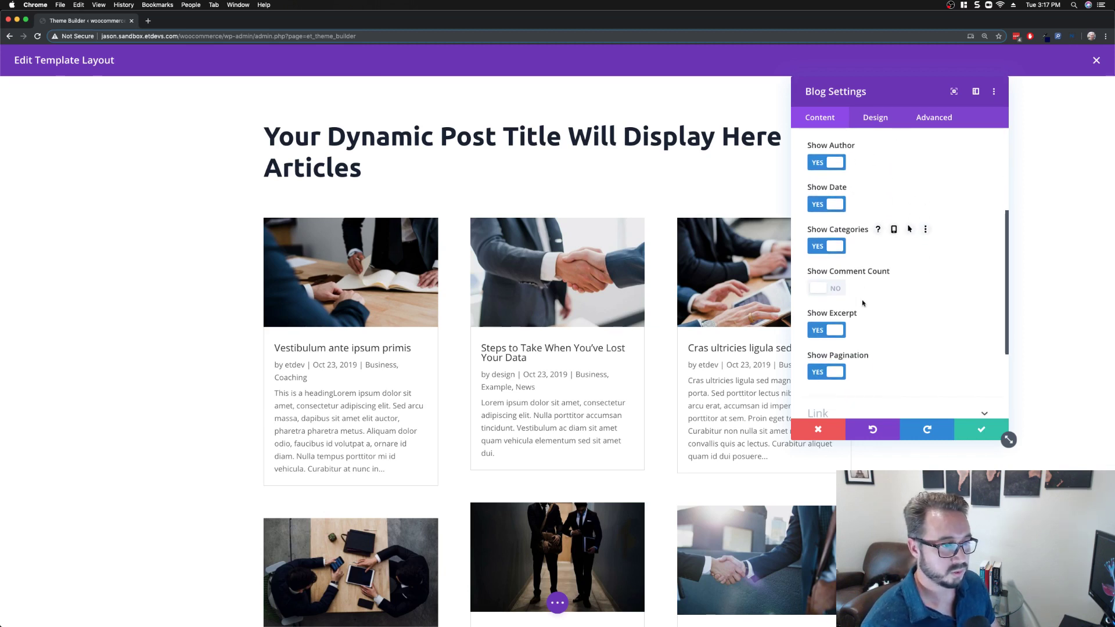
pyautogui.scroll(2, 864, 303)
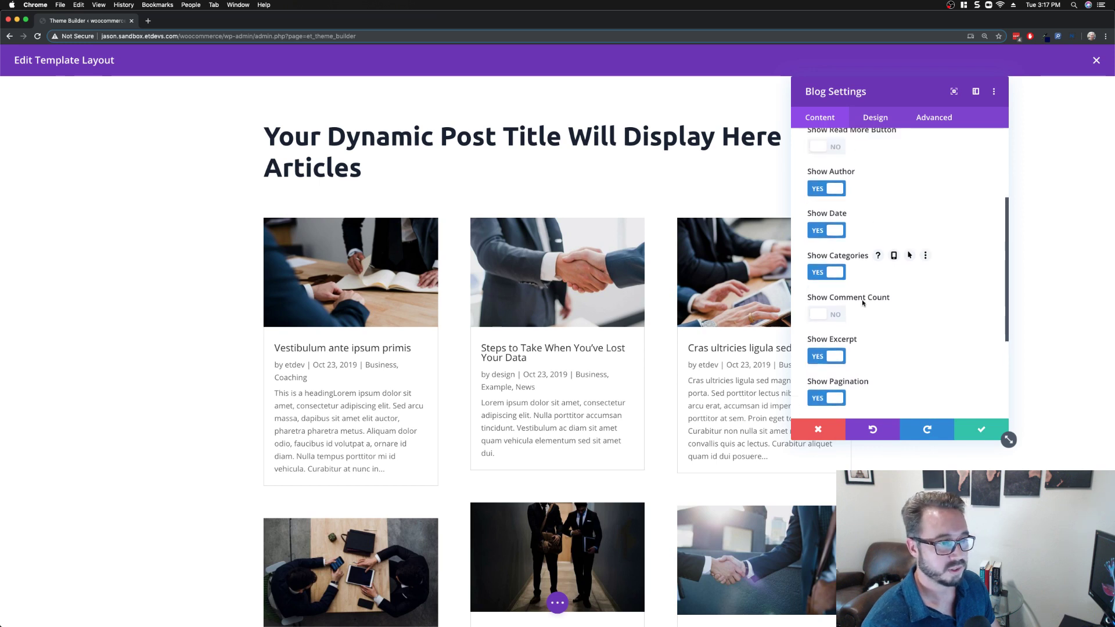
pyautogui.scroll(5, 864, 303)
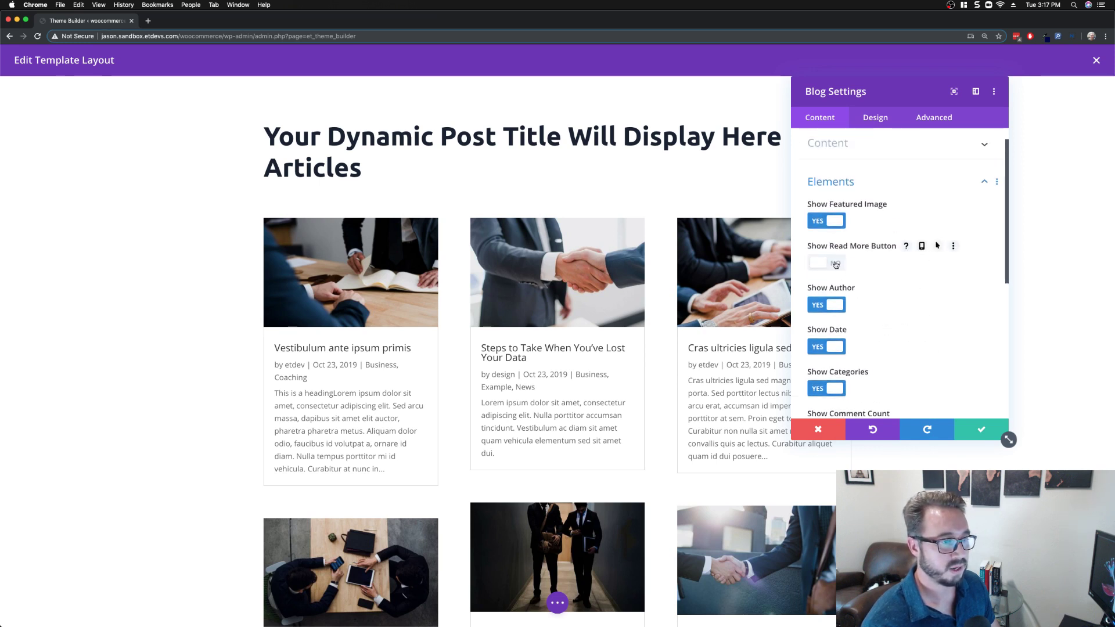
pyautogui.click(835, 264)
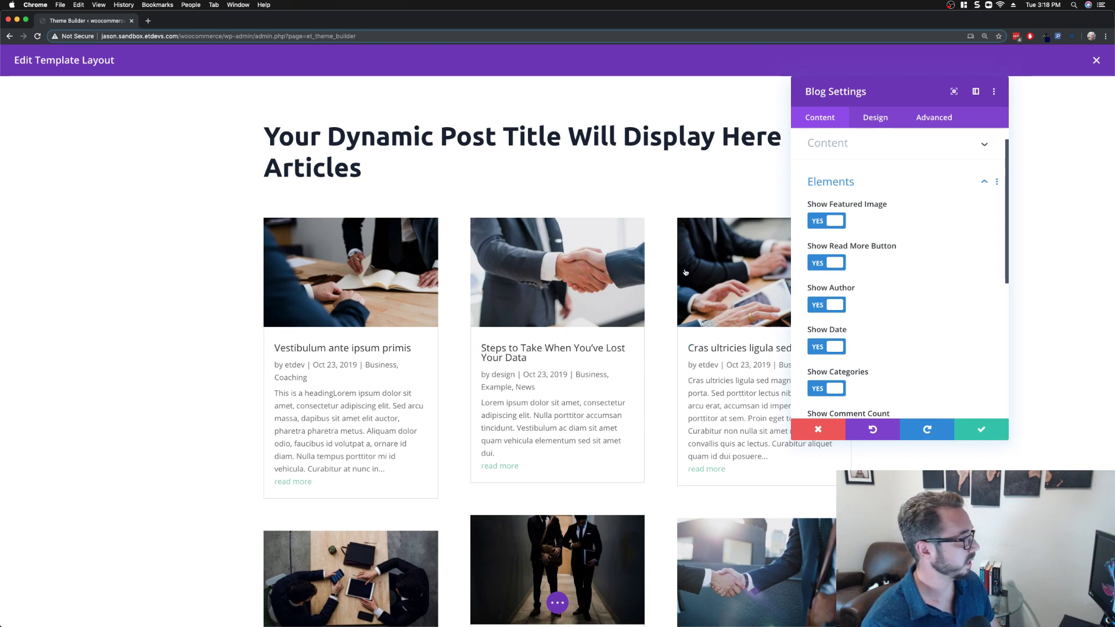
pyautogui.click(834, 311)
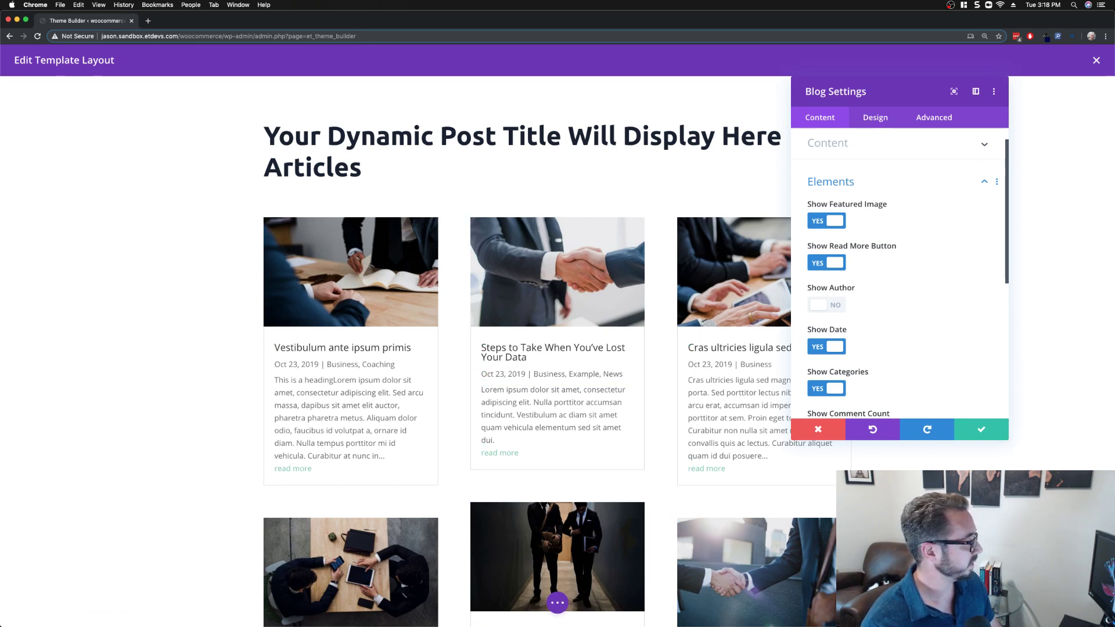
# Step: Style the Blog module's title text with the Ubuntu font in Bold and the recently used dark navy color
pyautogui.click(867, 124)
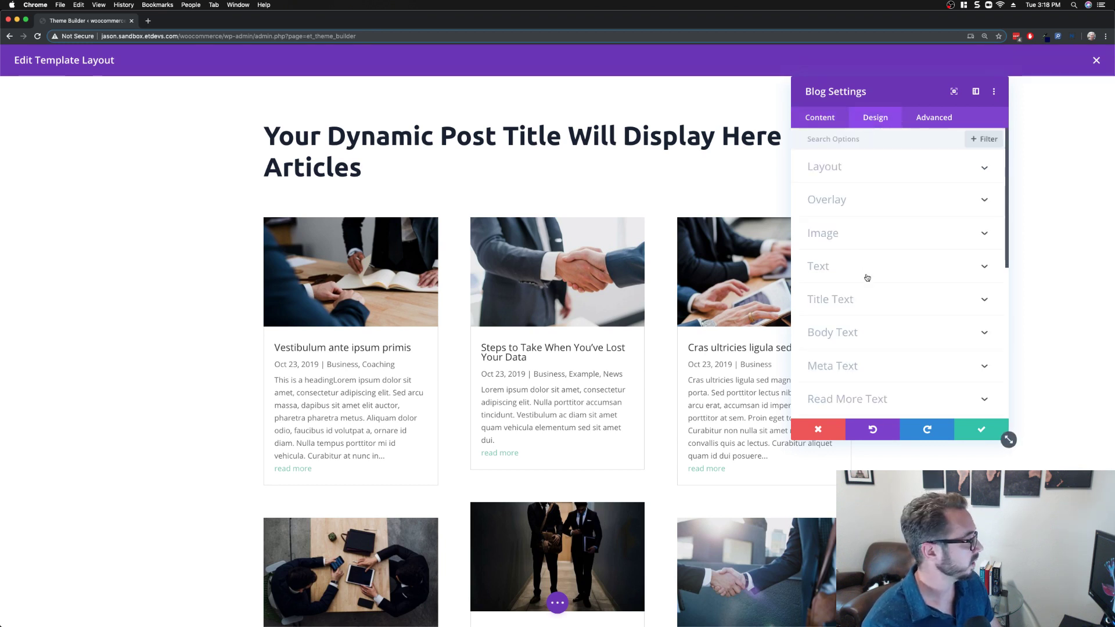
pyautogui.click(866, 299)
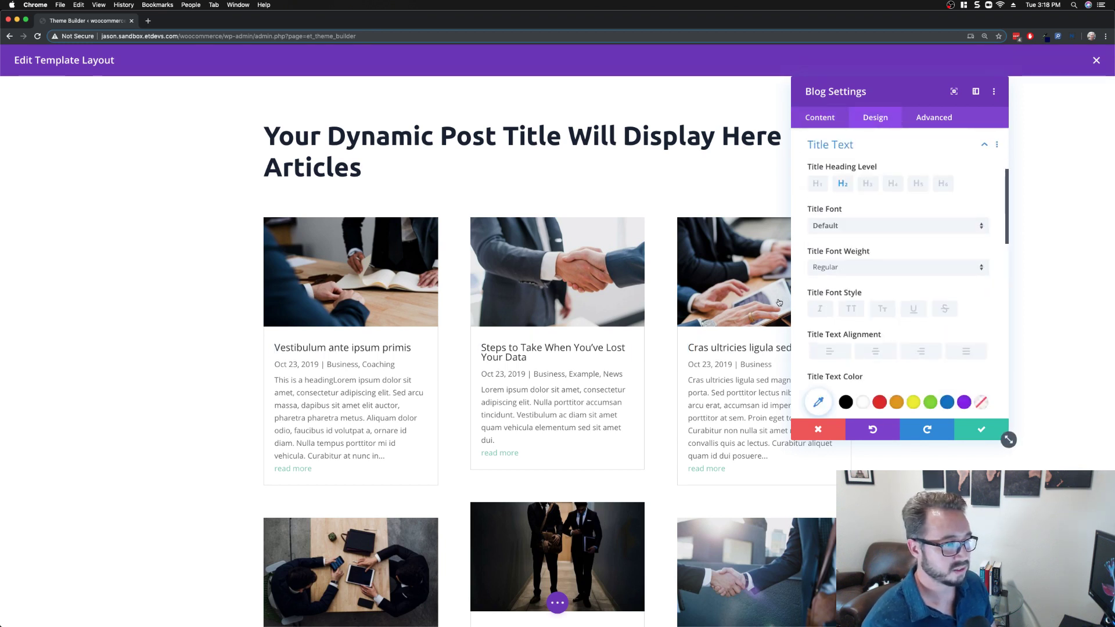
pyautogui.click(848, 230)
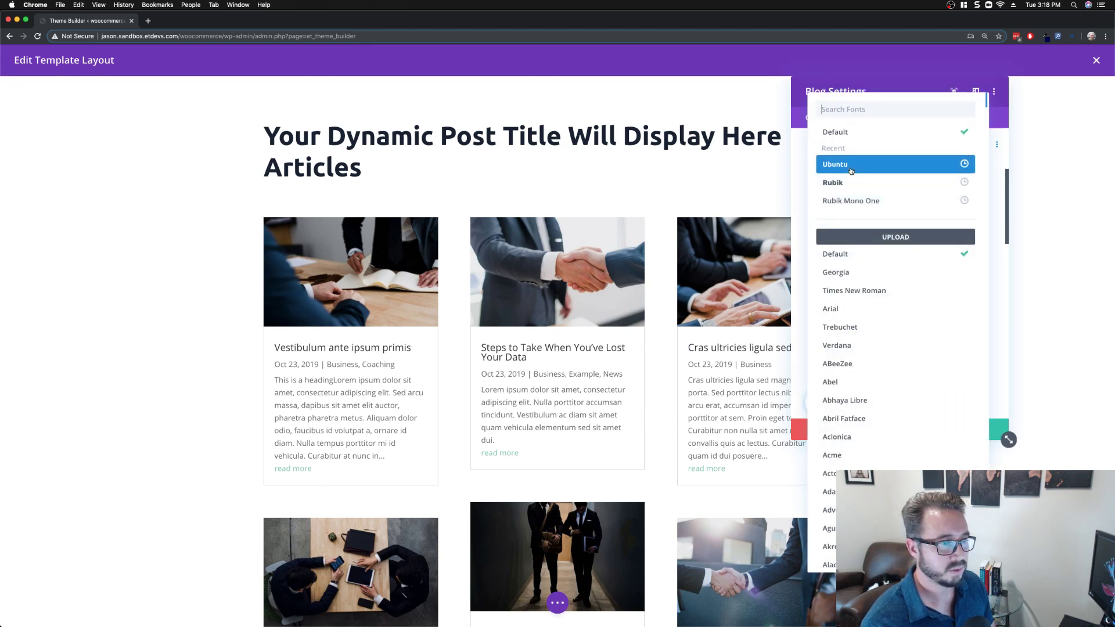
pyautogui.click(851, 166)
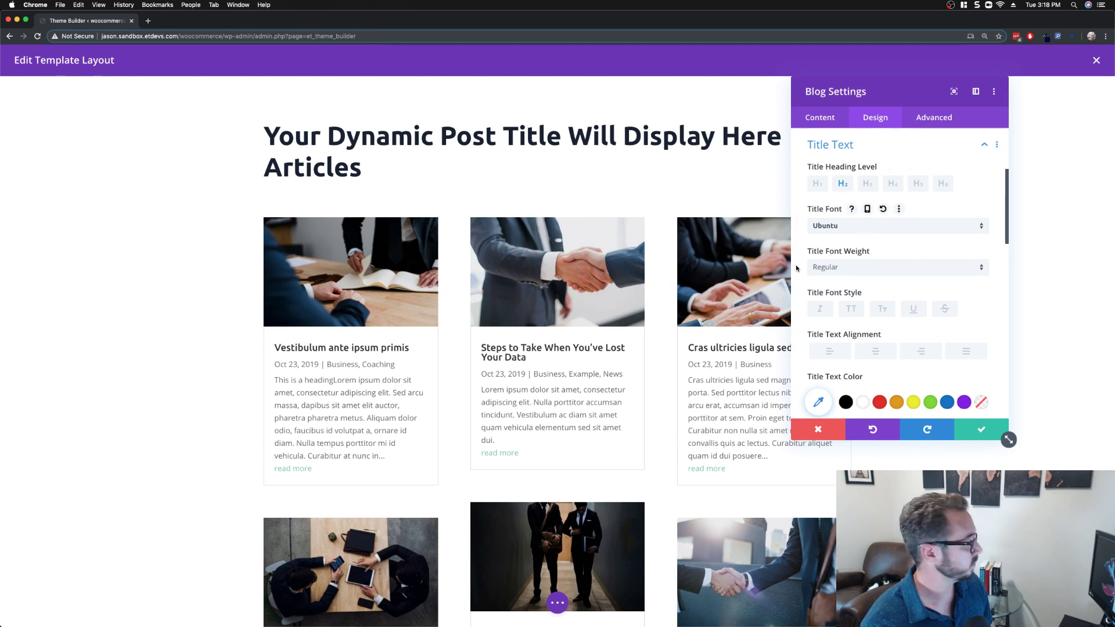
pyautogui.click(834, 268)
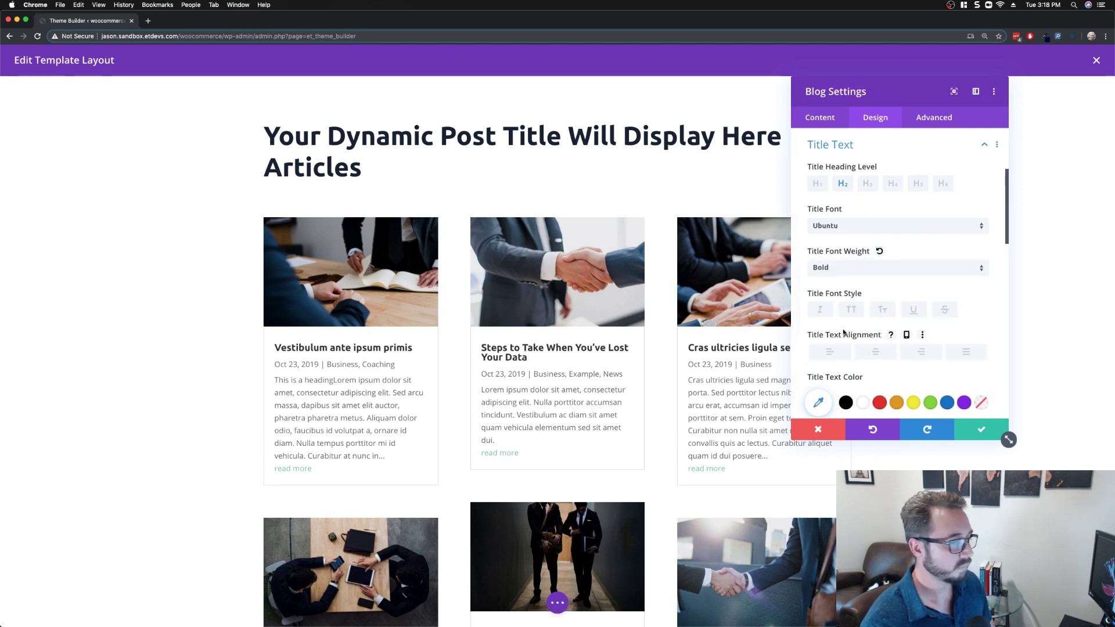
pyautogui.scroll(-2, 848, 337)
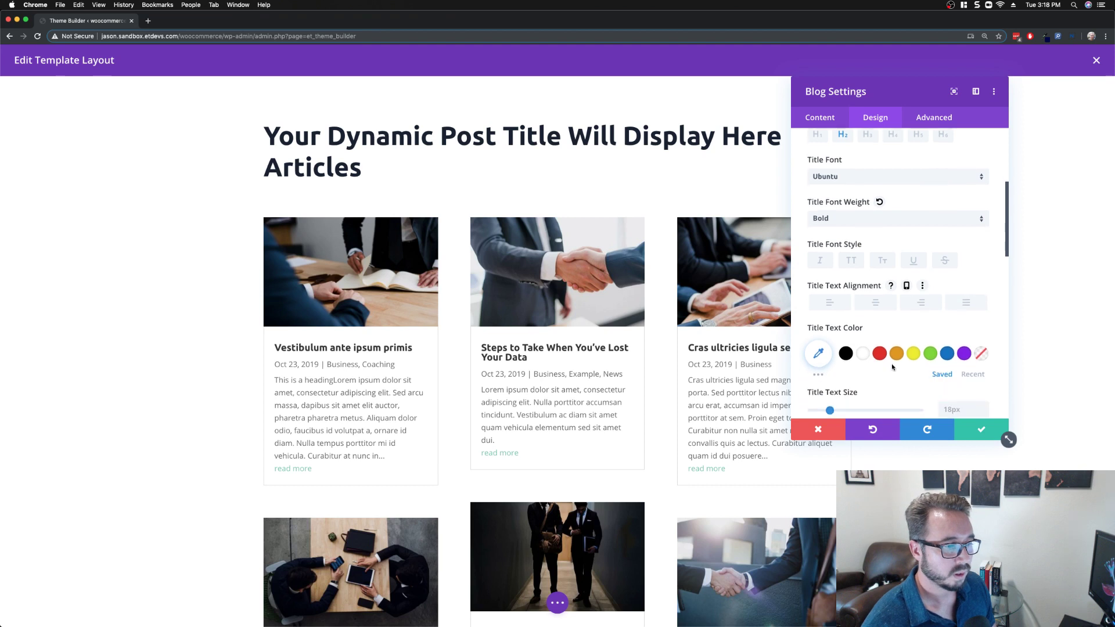
pyautogui.click(973, 374)
pyautogui.click(850, 354)
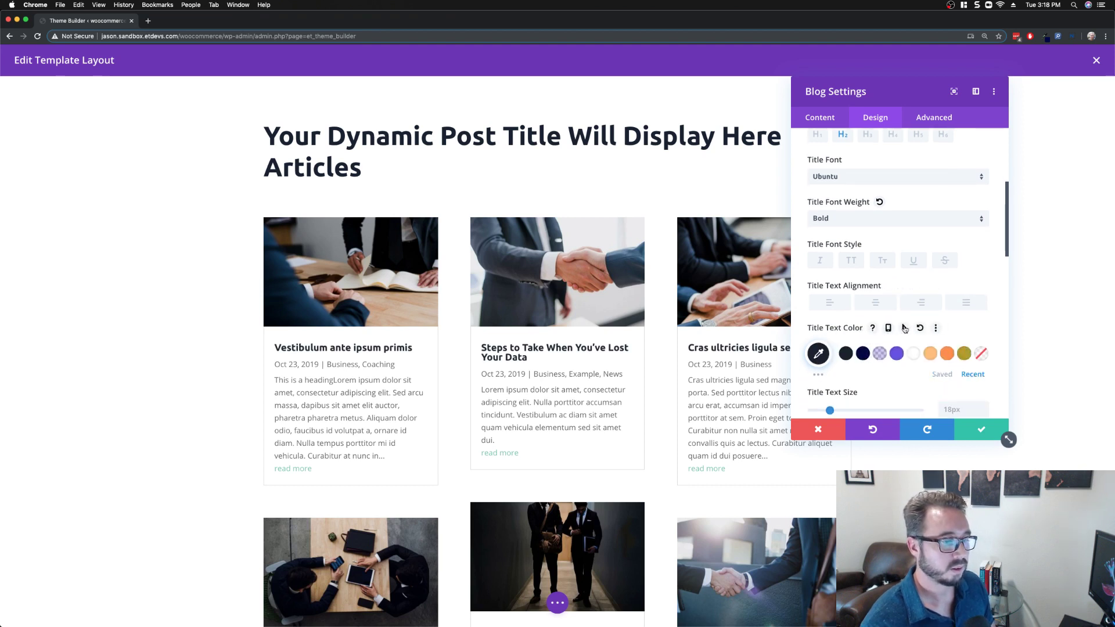
# Step: Set the Blog module's meta text font to Ubuntu
pyautogui.scroll(-3, 901, 328)
pyautogui.scroll(-6, 897, 330)
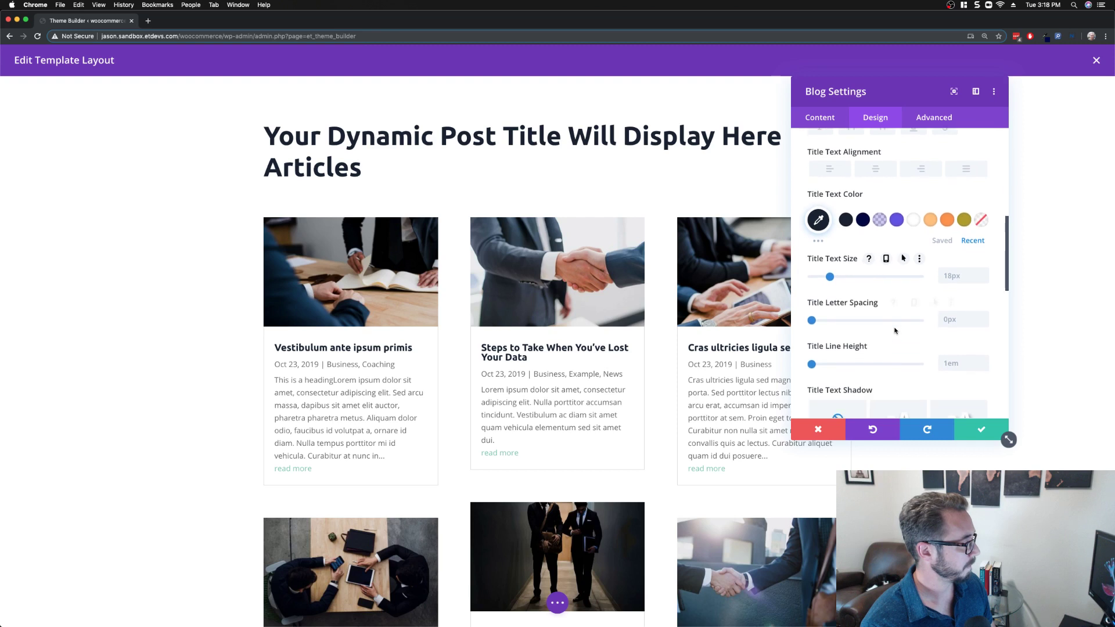
pyautogui.scroll(-3, 895, 331)
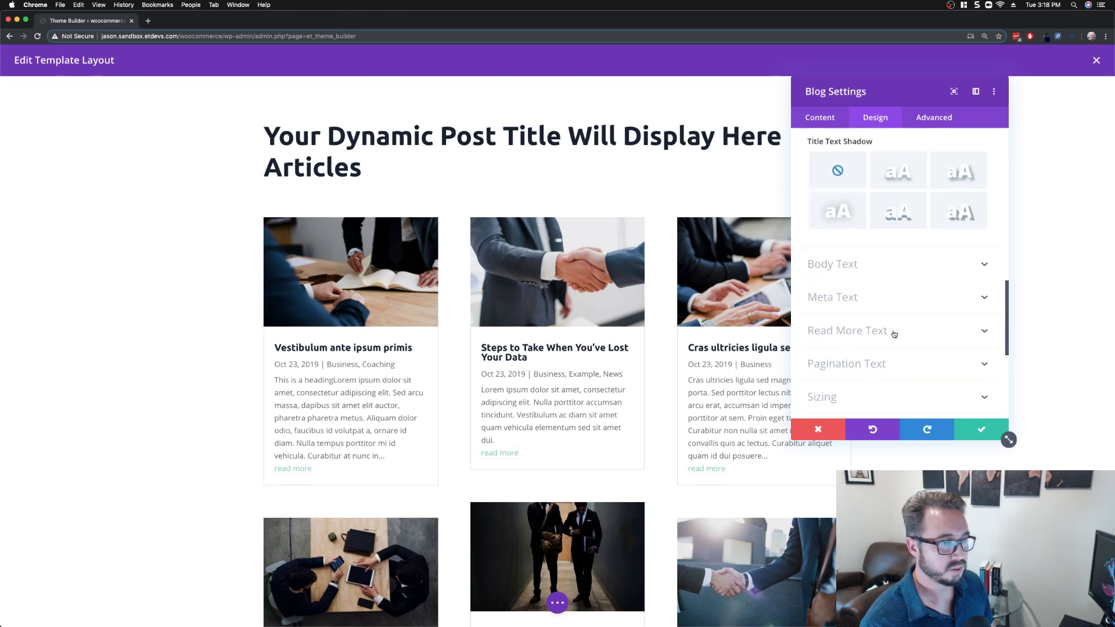
pyautogui.click(901, 294)
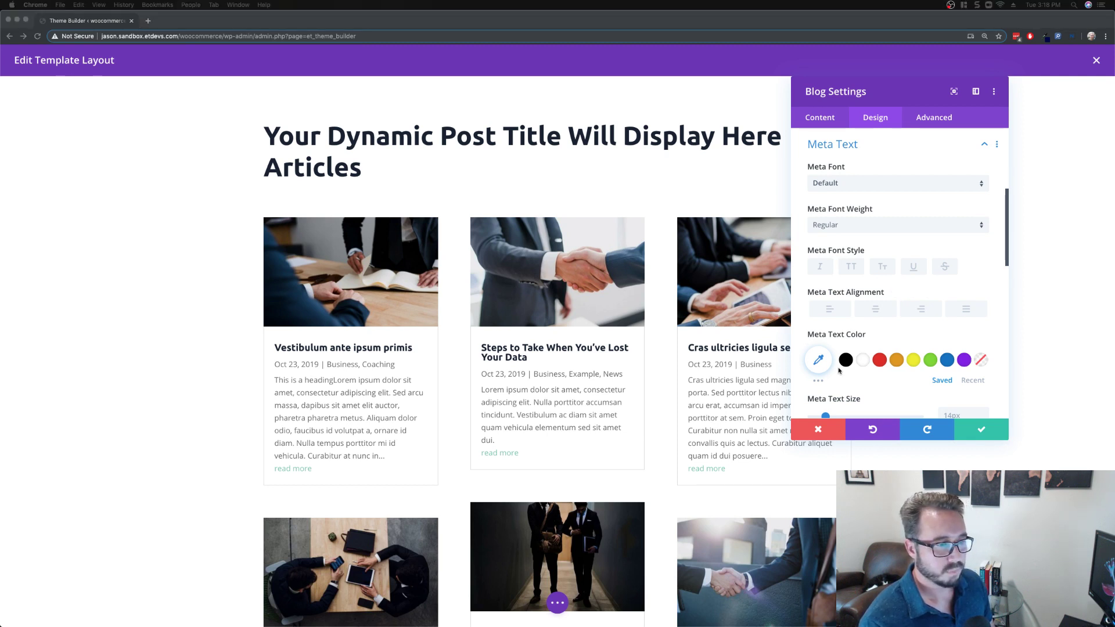
pyautogui.click(835, 184)
pyautogui.click(834, 183)
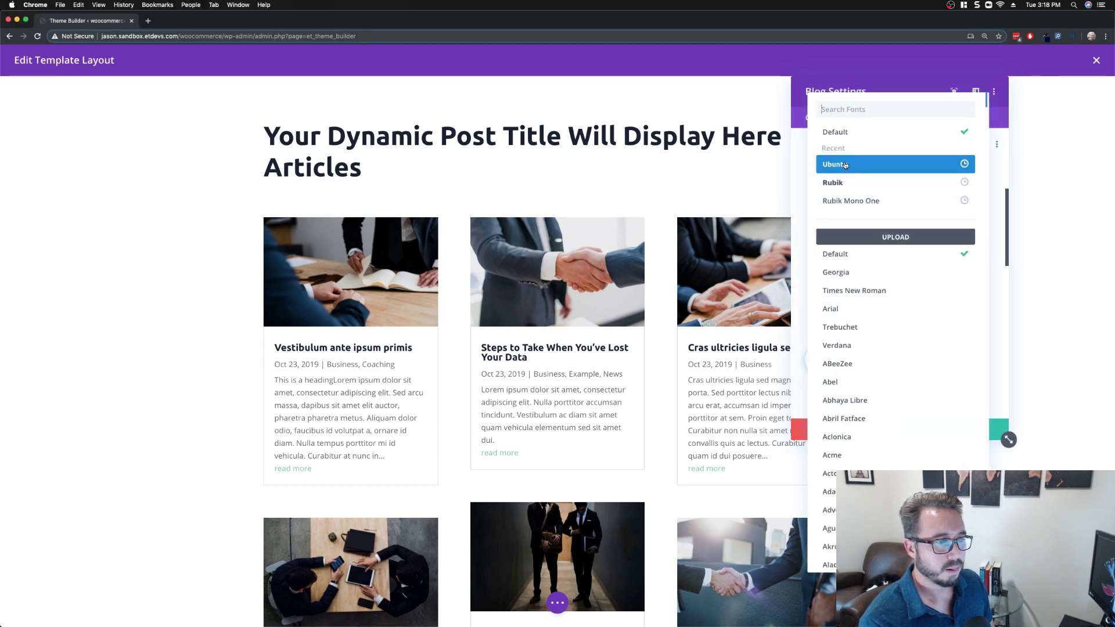
pyautogui.click(845, 165)
# Step: Set the meta text color to #885e6d and the meta text size to 13px
pyautogui.scroll(-3, 833, 305)
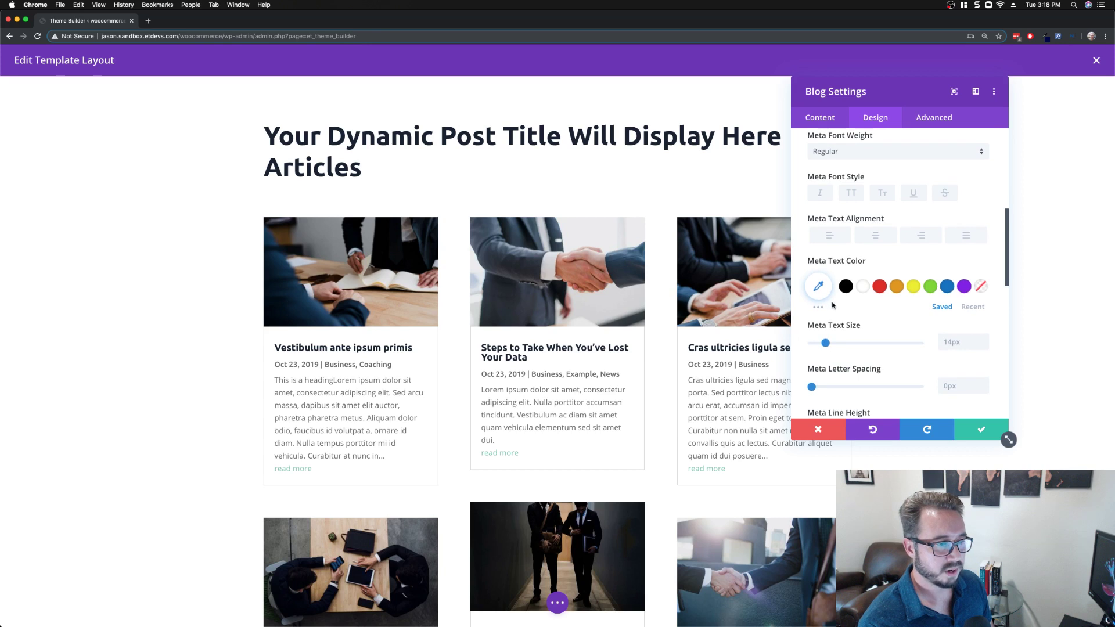
pyautogui.click(819, 287)
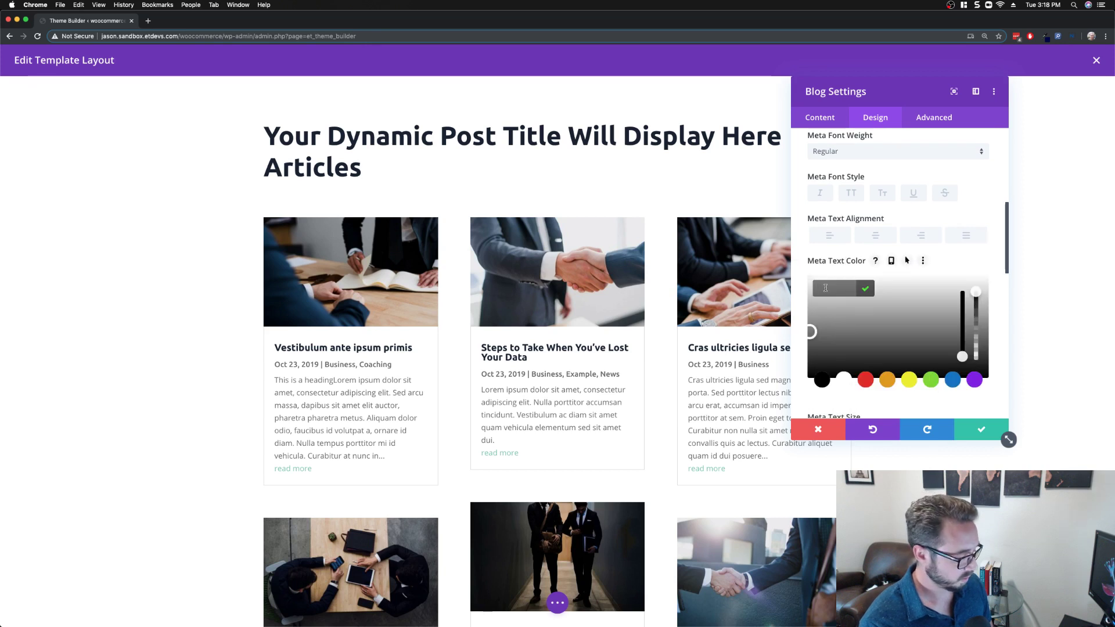
pyautogui.write('#885e6d')
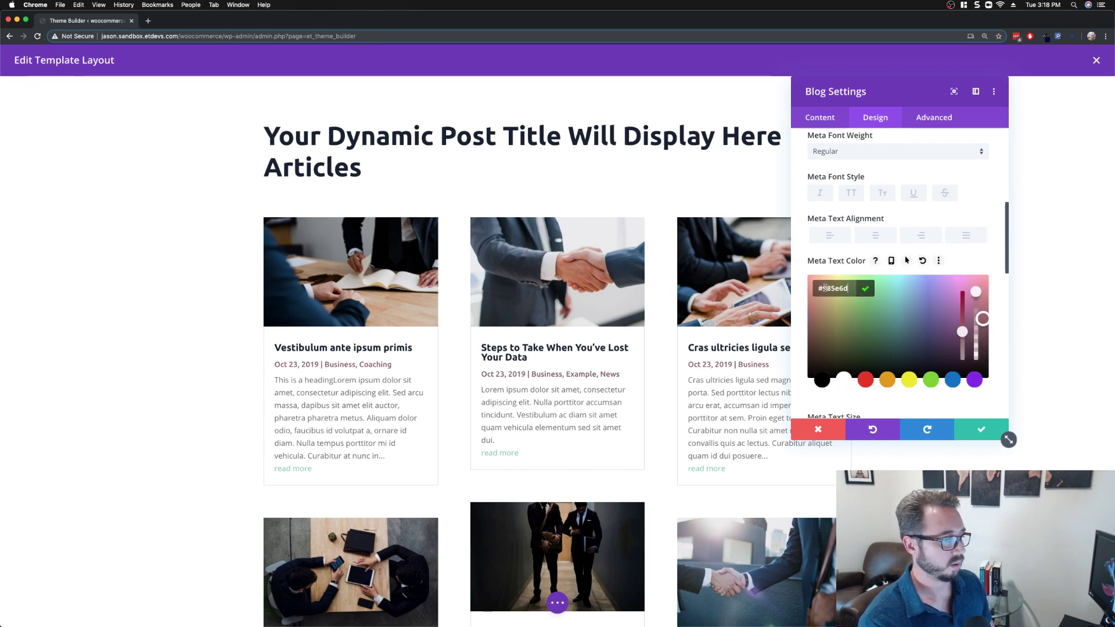
pyautogui.click(963, 266)
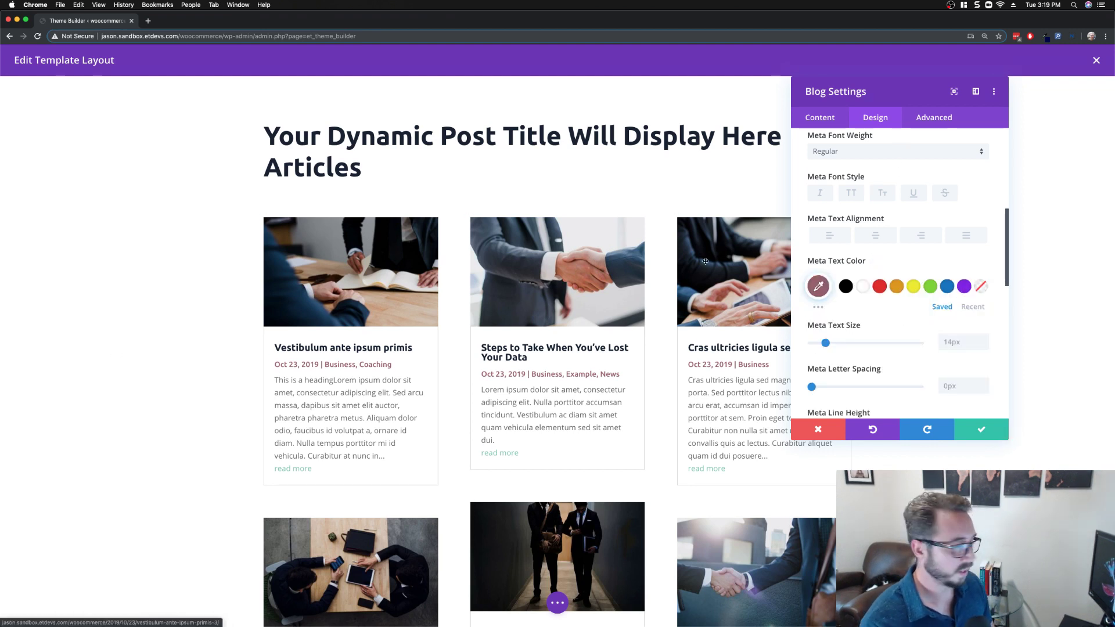
pyautogui.click(982, 346)
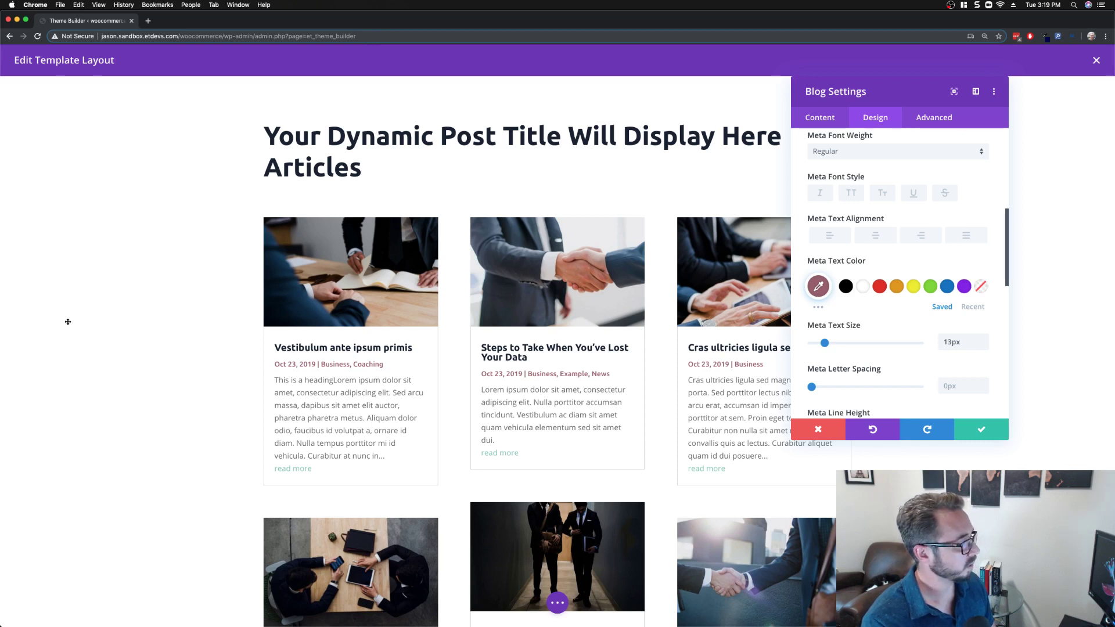
# Step: Style the Blog module's Read More text with the Ubuntu font, Bold weight and an underline
pyautogui.scroll(-3, 905, 328)
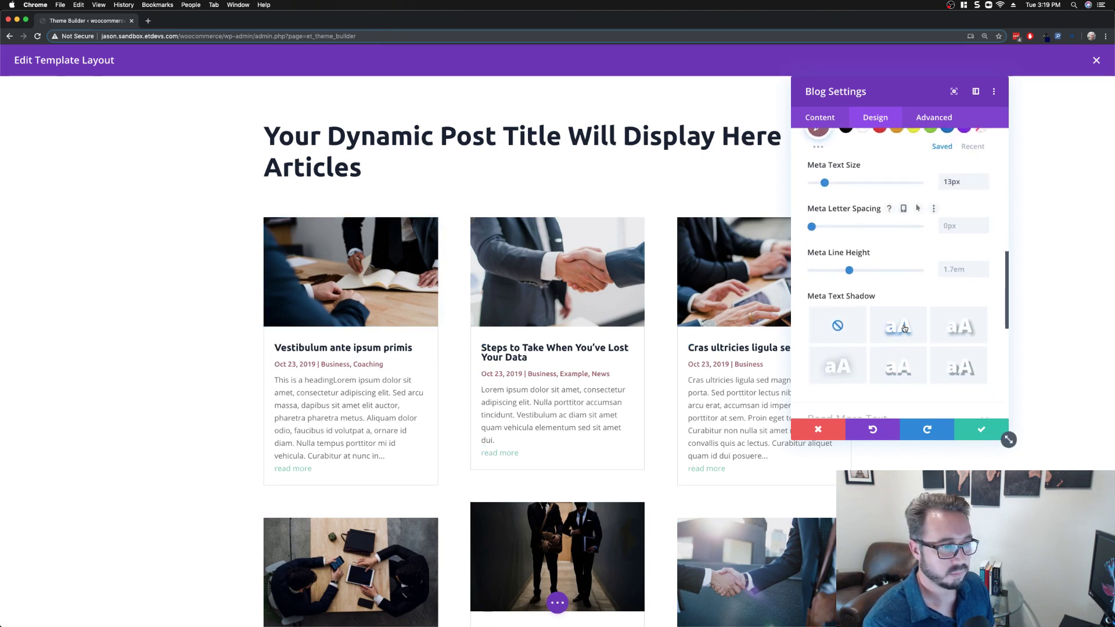
pyautogui.scroll(-2, 903, 330)
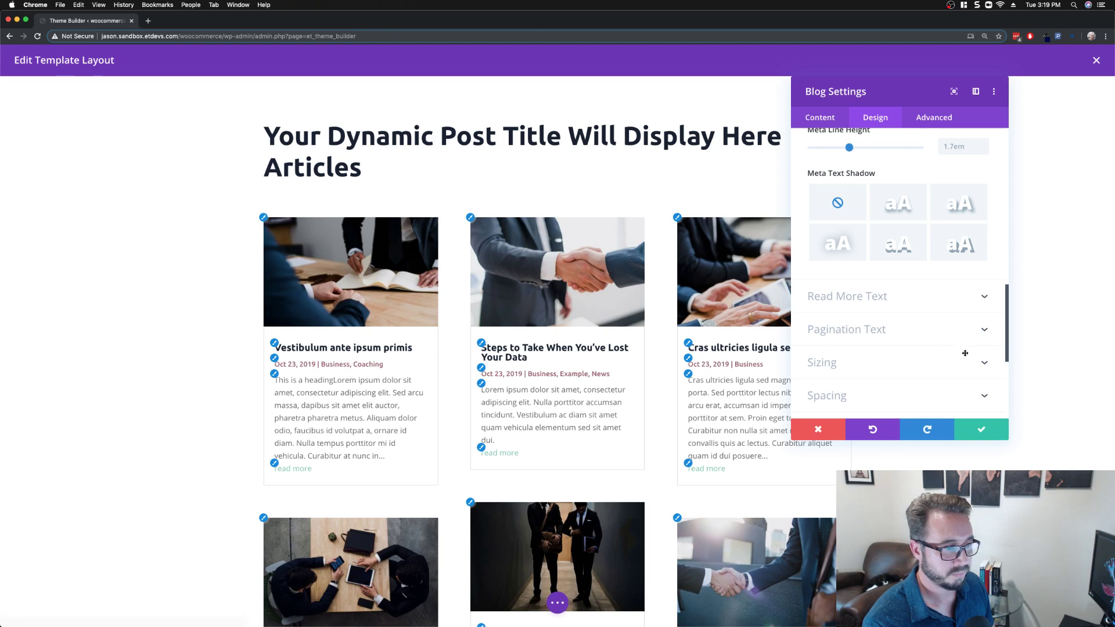
pyautogui.click(873, 297)
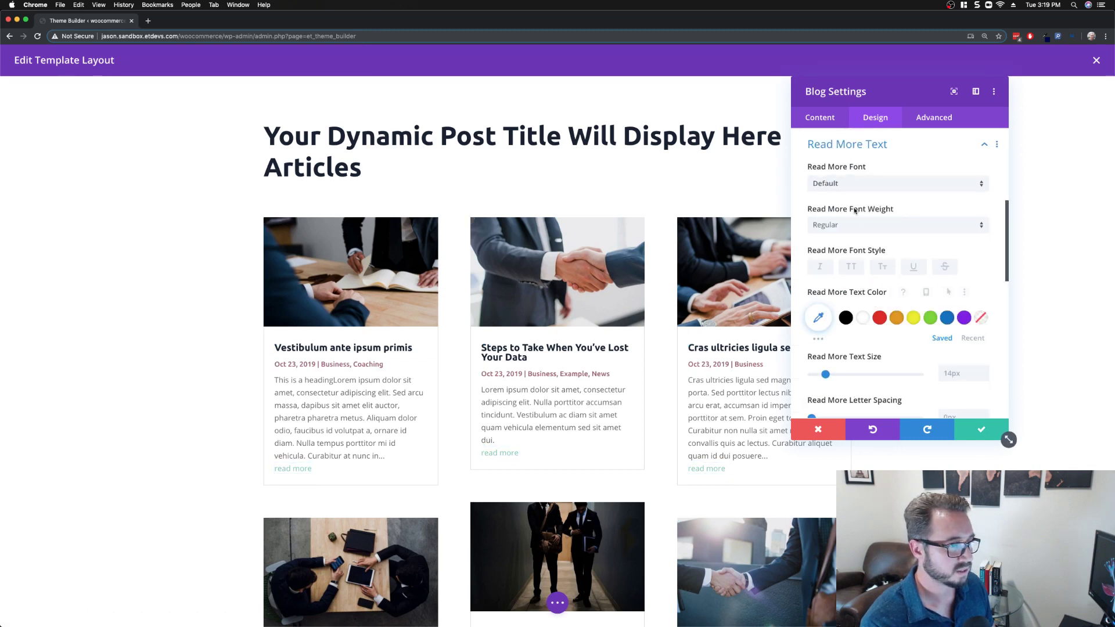
pyautogui.click(853, 186)
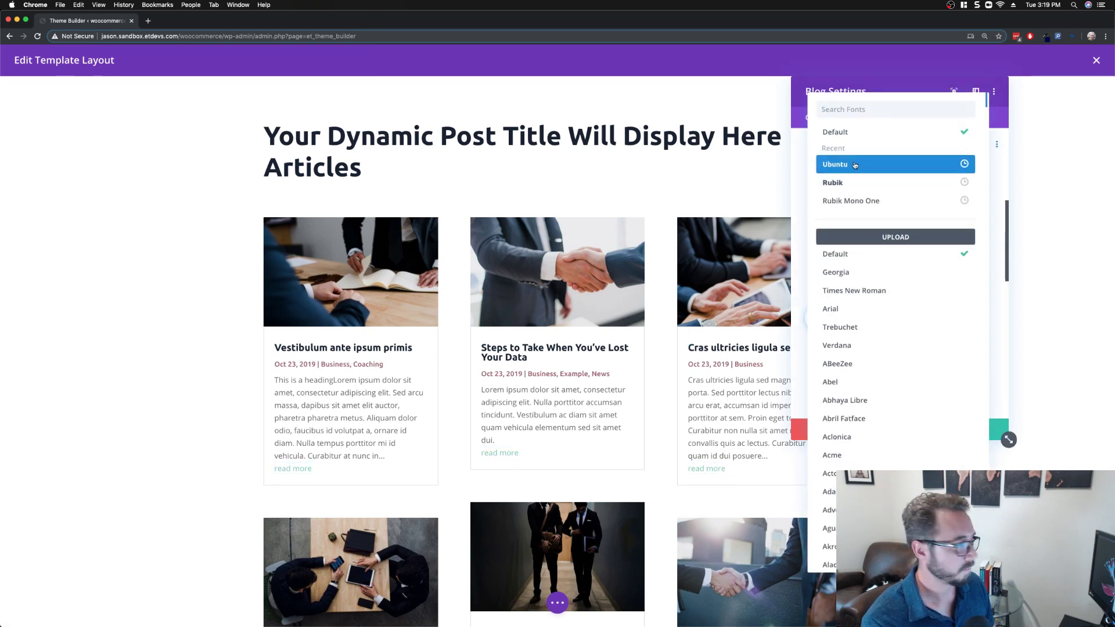
pyautogui.click(853, 164)
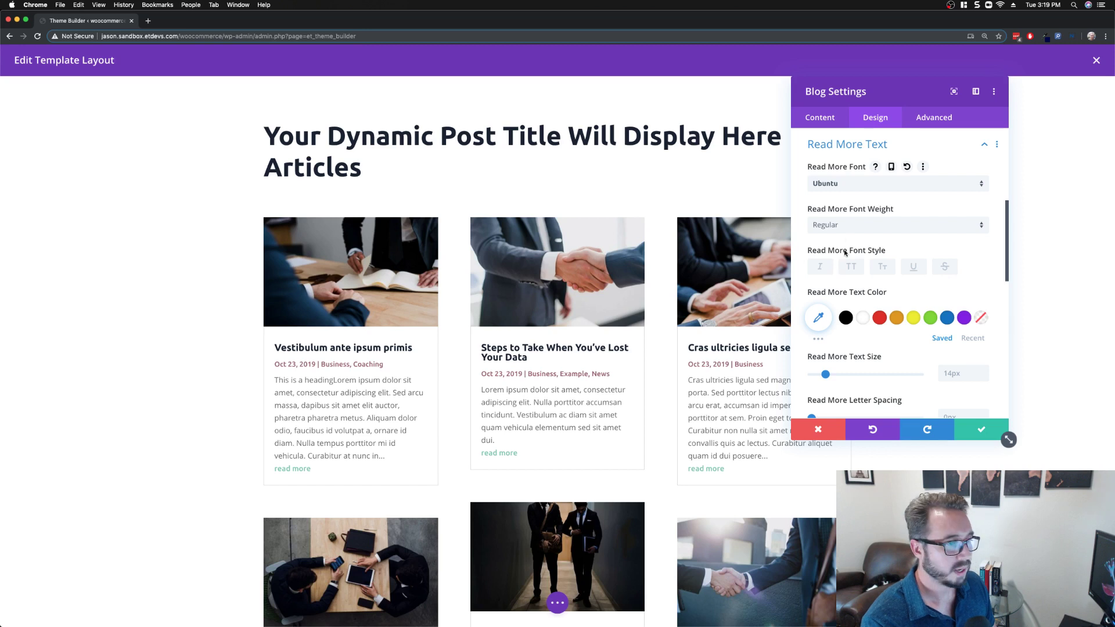
pyautogui.click(852, 229)
pyautogui.click(851, 291)
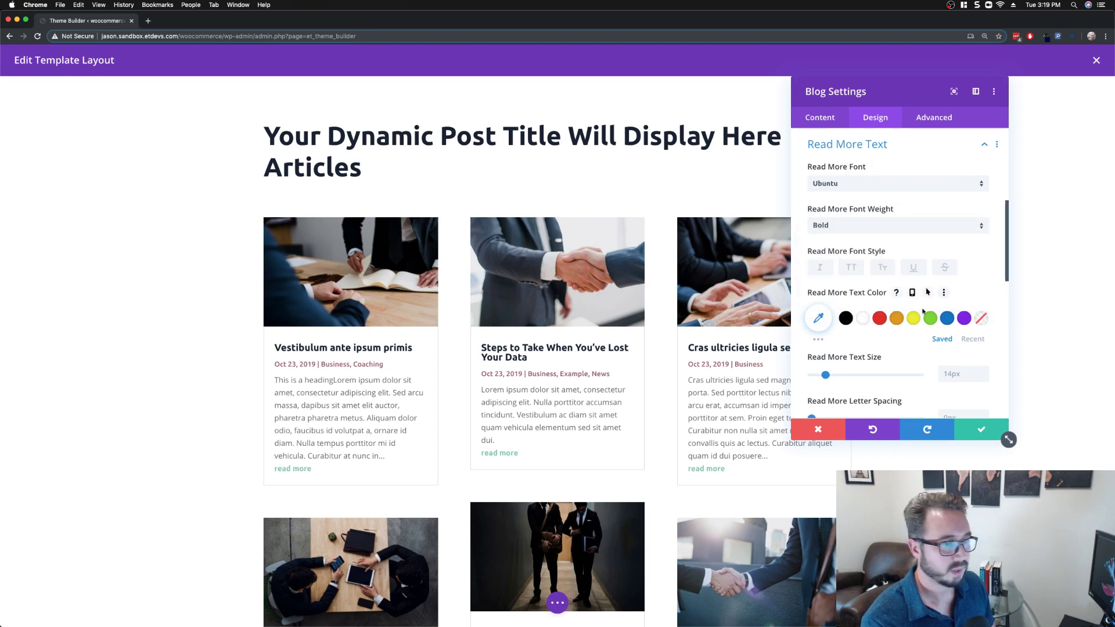
pyautogui.click(913, 268)
# Step: Set the Read More text size to 16px and its text color to the recently used mauve
pyautogui.scroll(-3, 962, 370)
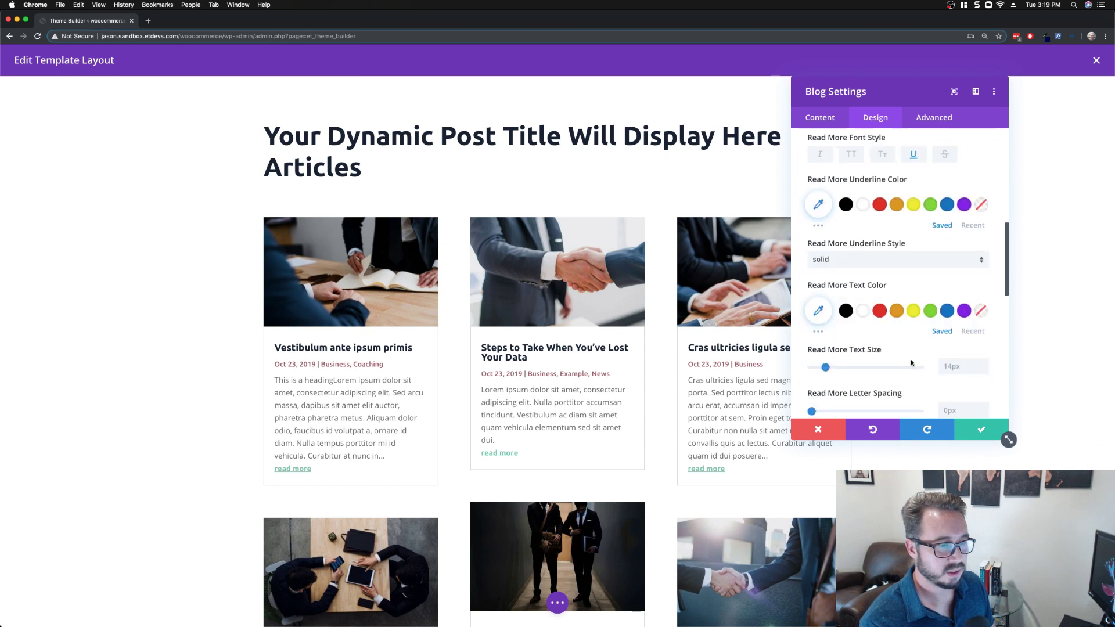
pyautogui.click(984, 365)
pyautogui.click(983, 365)
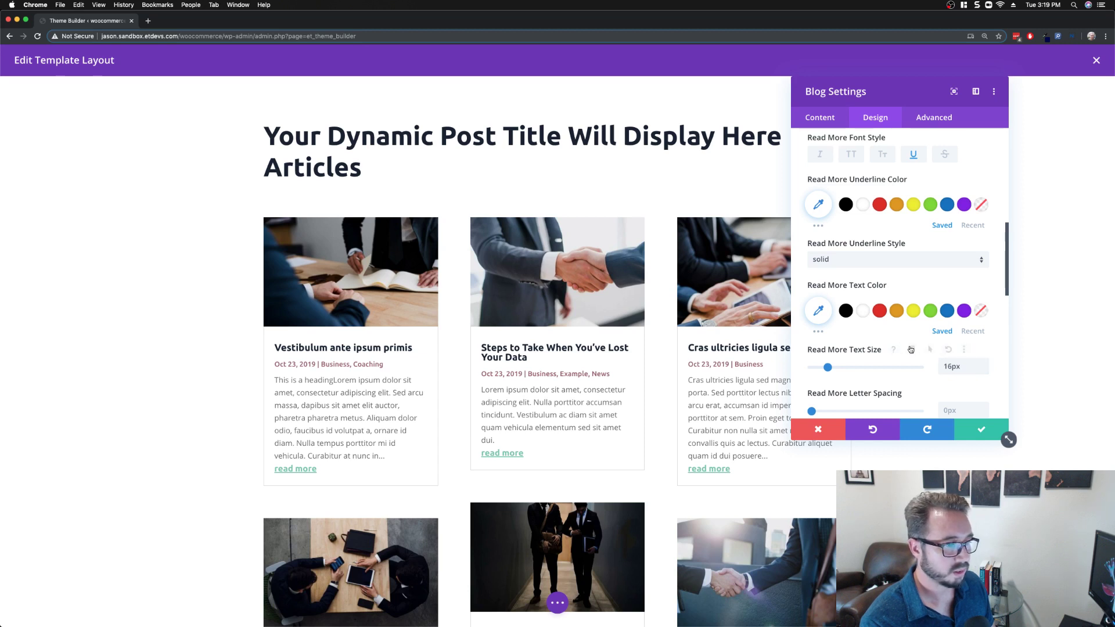
pyautogui.scroll(-1, 911, 349)
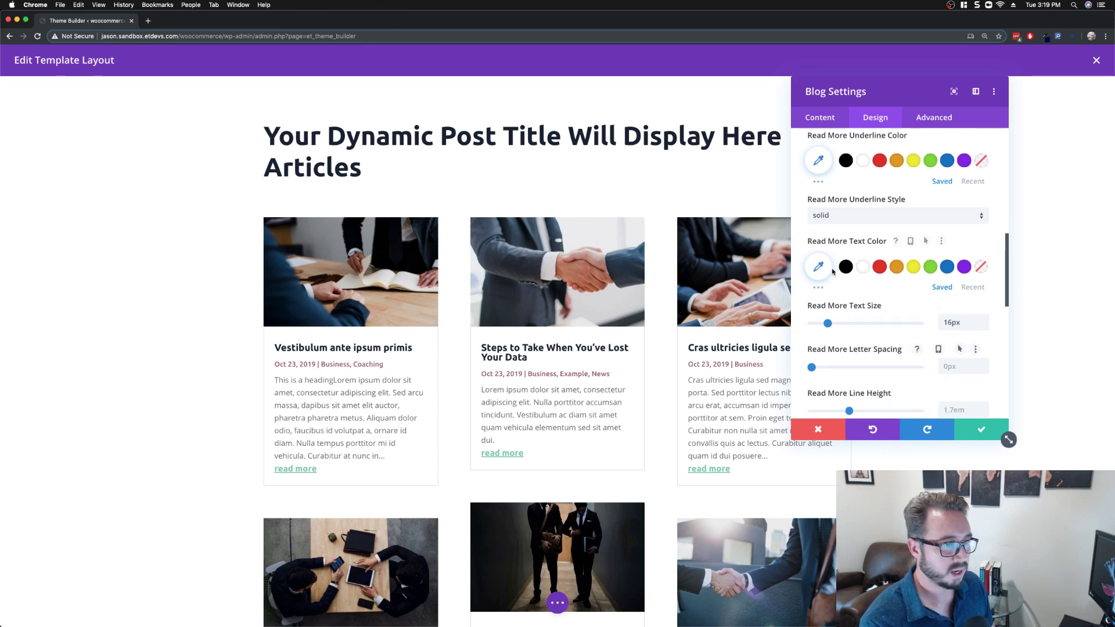
pyautogui.click(973, 287)
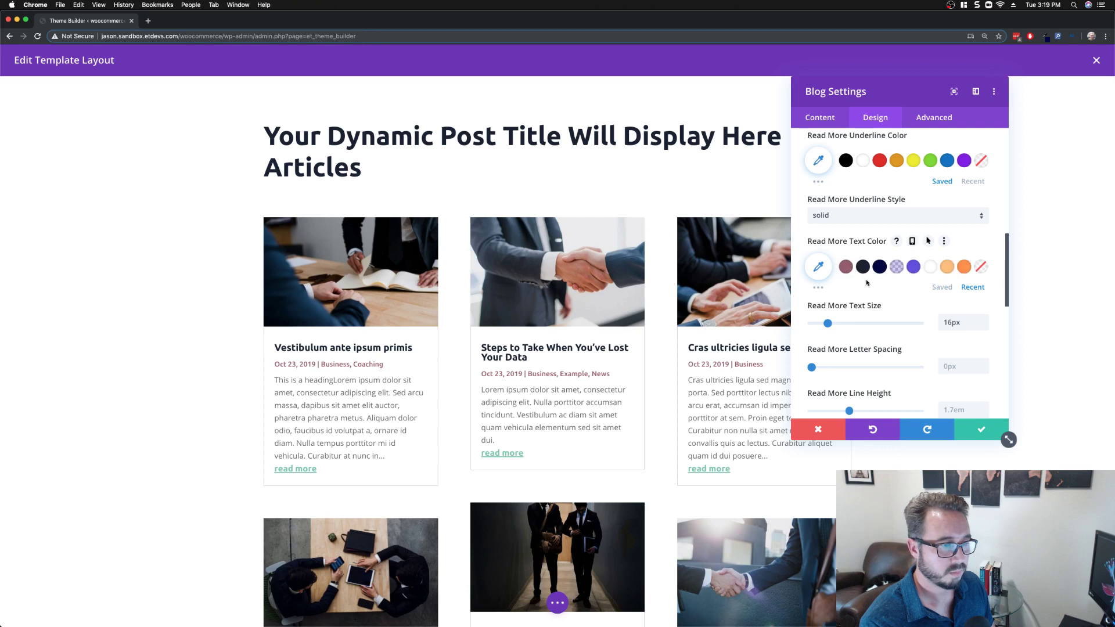
pyautogui.click(846, 266)
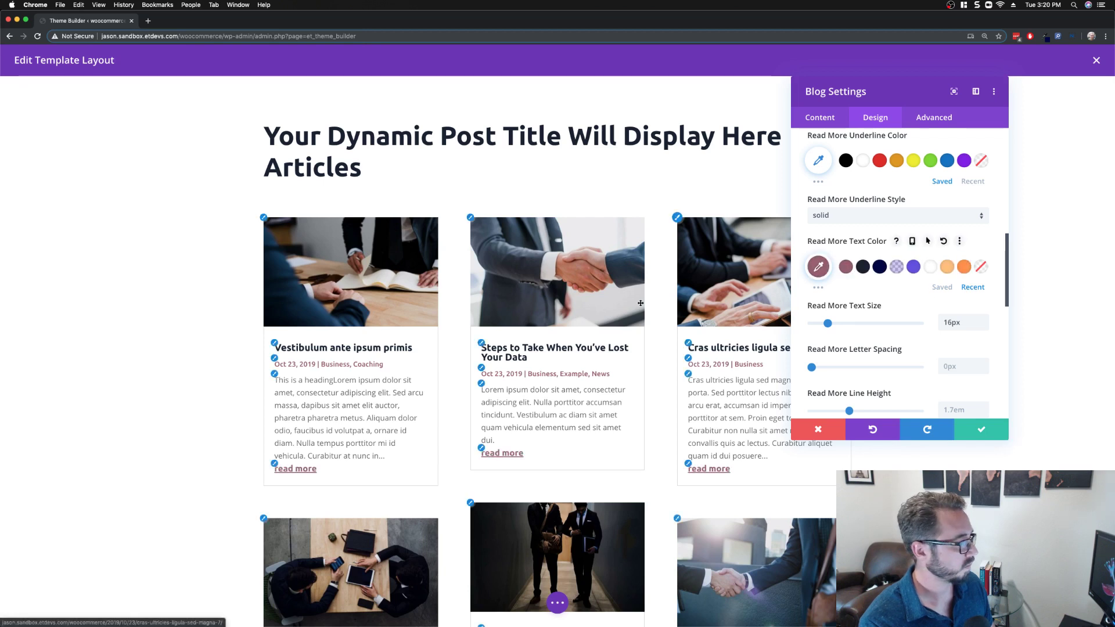
# Step: Set the Blog module's Read More line height to 2em
pyautogui.scroll(-3, 906, 334)
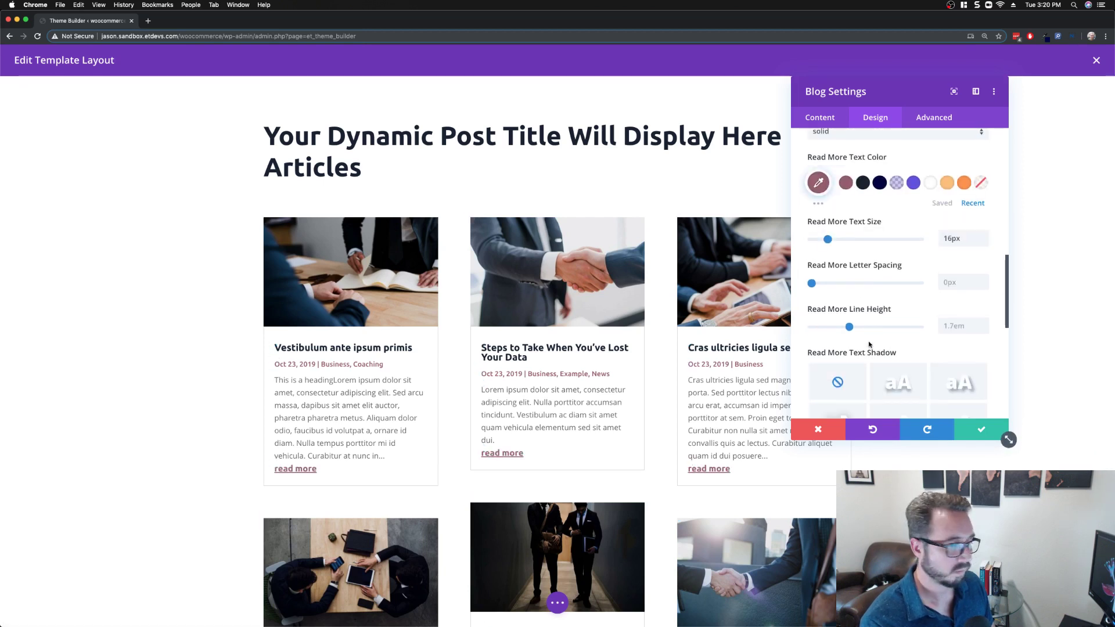
pyautogui.click(984, 326)
pyautogui.click(984, 325)
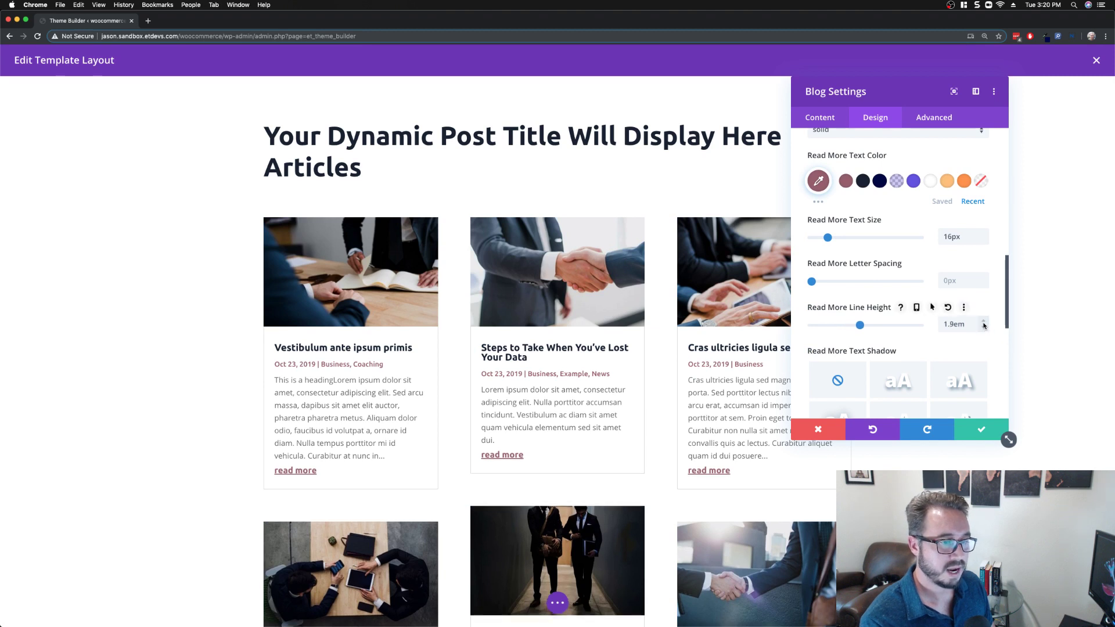
pyautogui.click(984, 326)
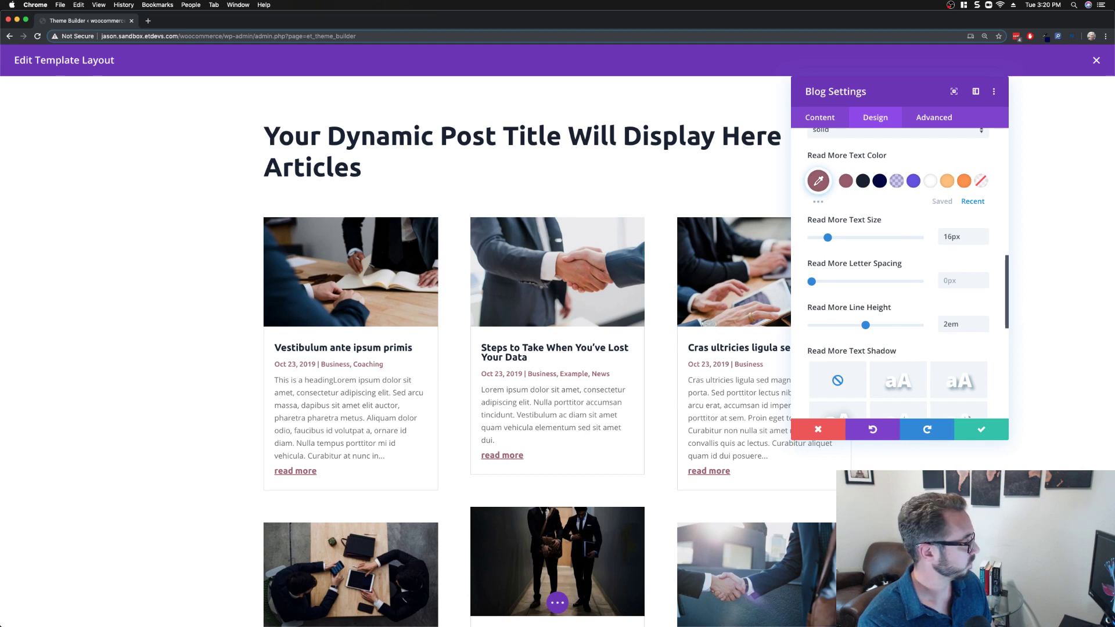
# Step: Style the Blog module's pagination text with the Rubik font and the recently used mauve color
pyautogui.scroll(-5, 929, 284)
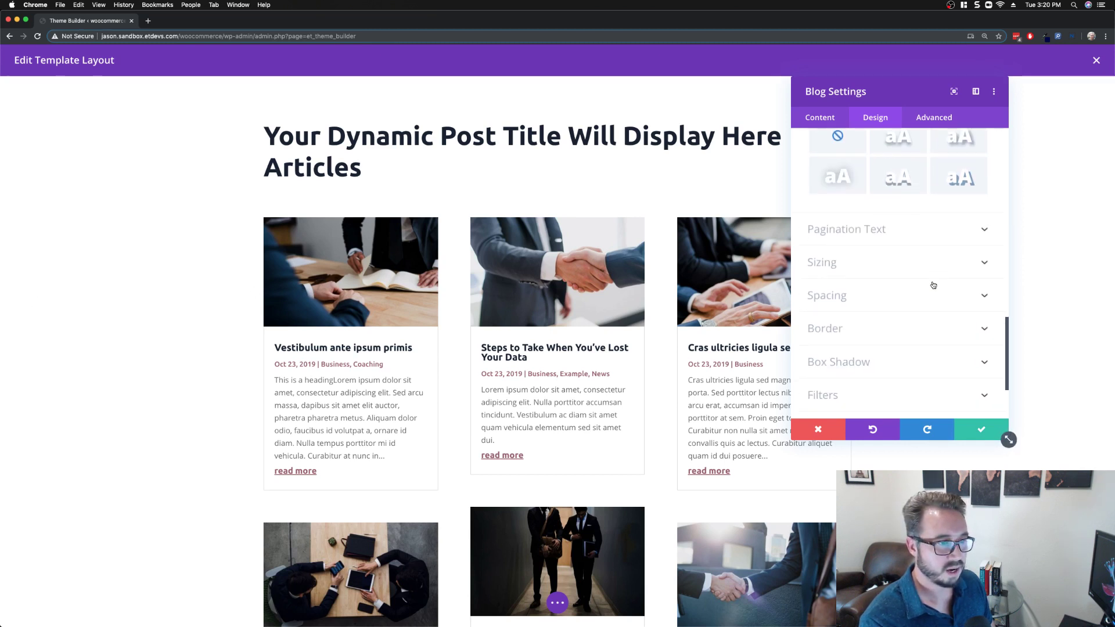
pyautogui.click(896, 228)
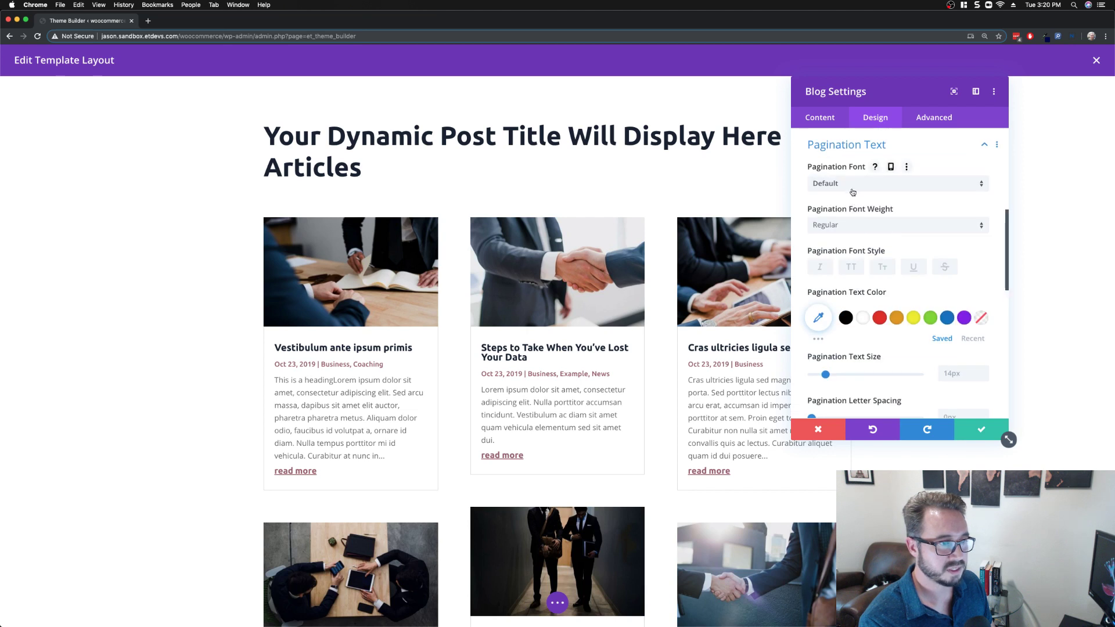
pyautogui.click(853, 184)
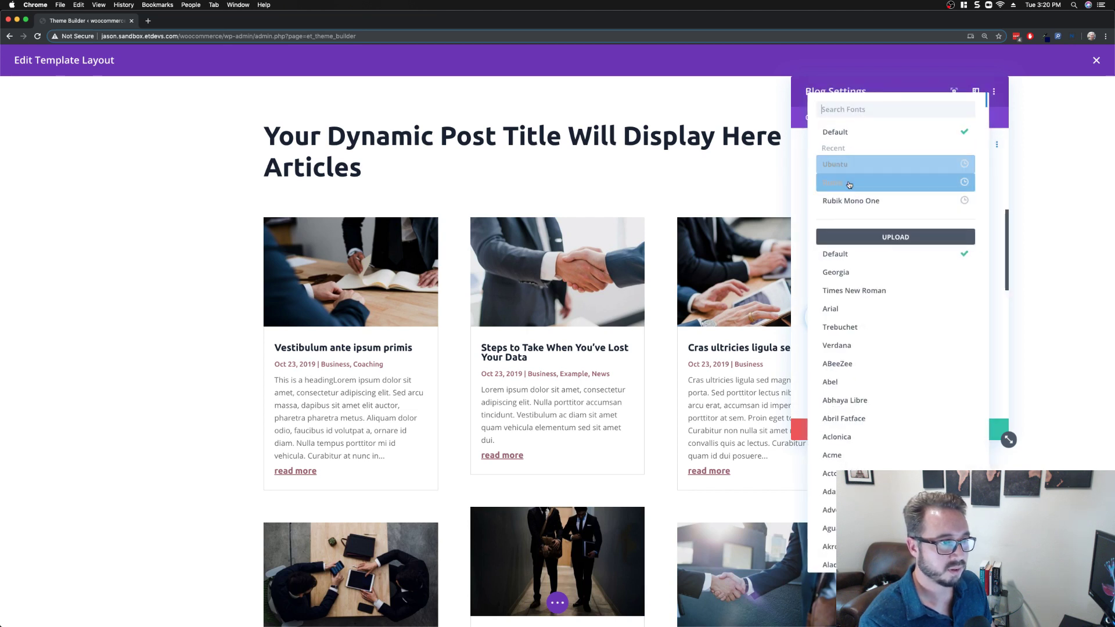
pyautogui.click(849, 185)
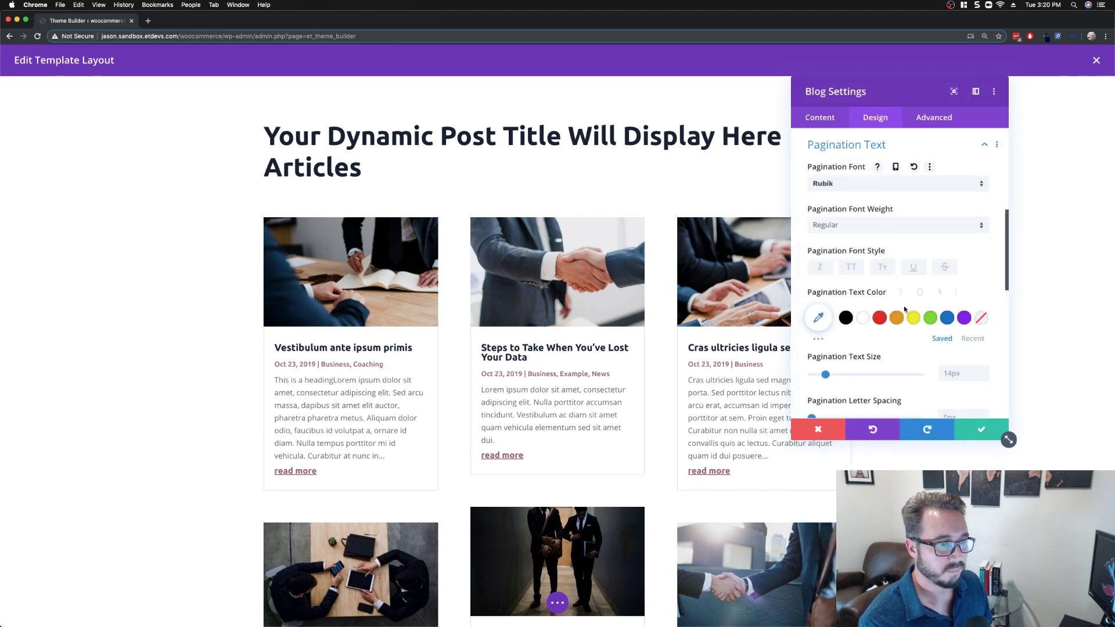
pyautogui.click(974, 339)
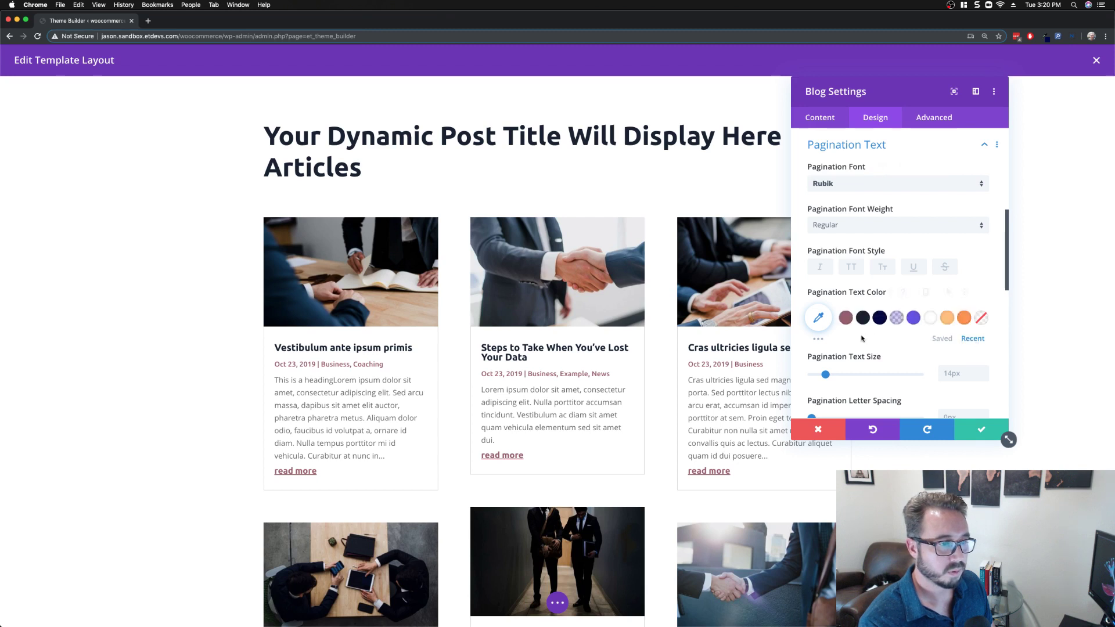
pyautogui.click(847, 321)
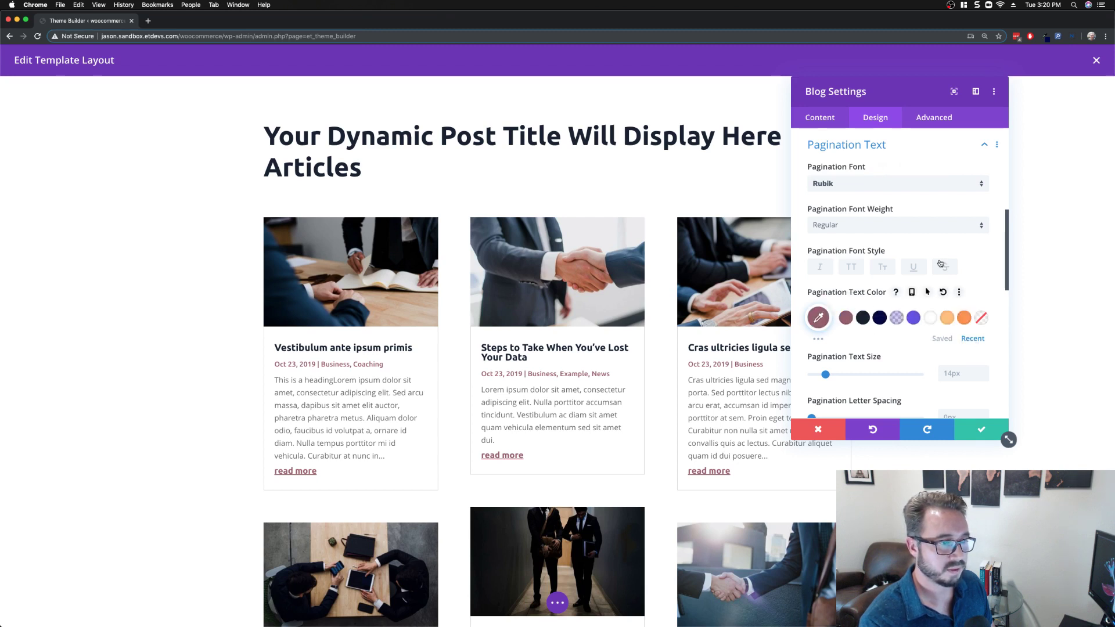
pyautogui.scroll(-3, 941, 263)
pyautogui.scroll(-1, 641, 319)
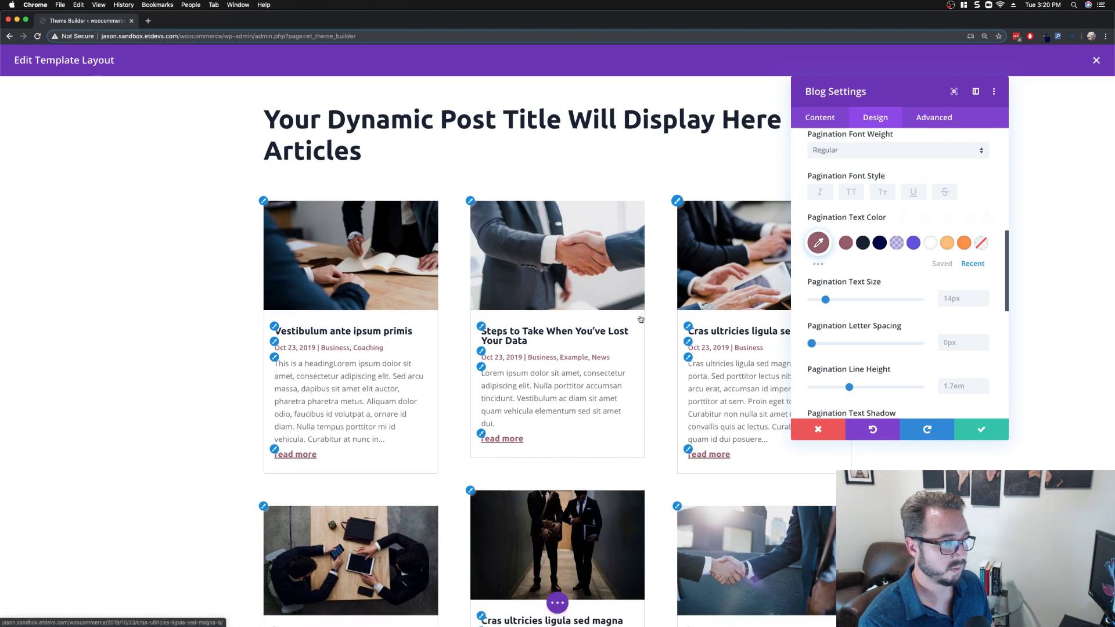
pyautogui.scroll(-10, 641, 320)
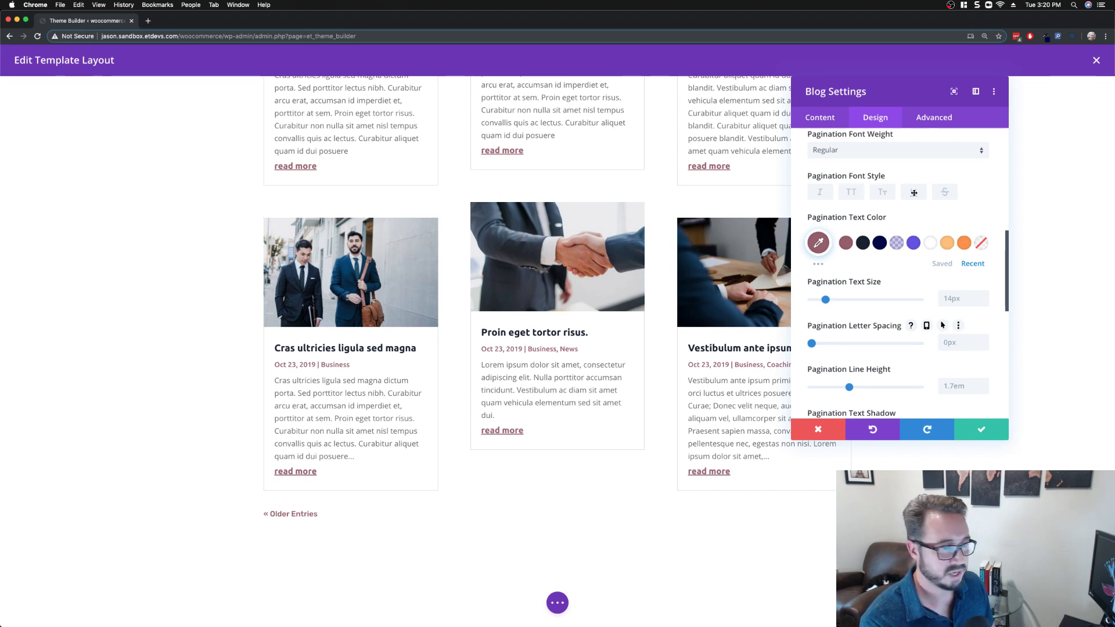
# Step: Apply the first box shadow preset, an even soft shadow on all sides, to the Blog module's post cards
pyautogui.scroll(-10, 903, 266)
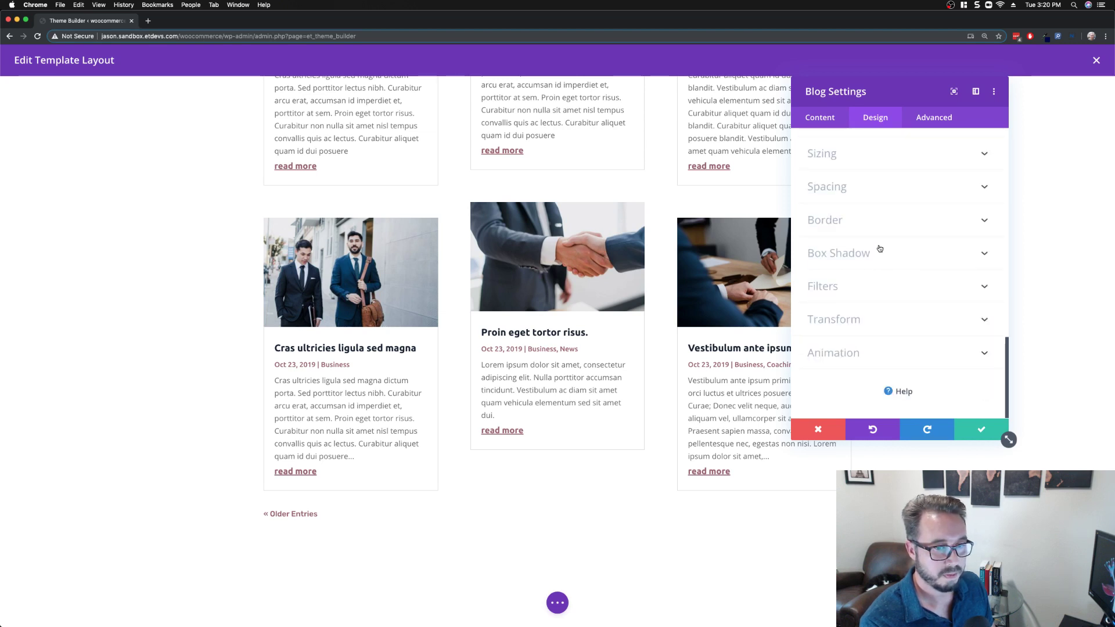
pyautogui.click(875, 259)
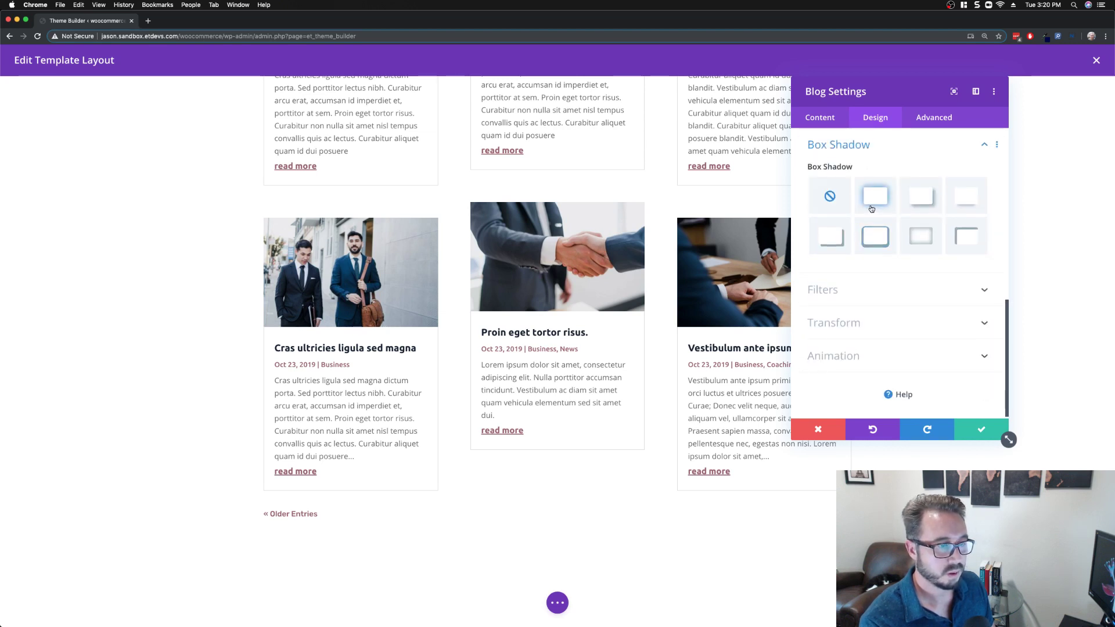
pyautogui.click(874, 200)
# Step: Remove the border of the post cards by setting the grid layout border width to 0px
pyautogui.scroll(3, 903, 256)
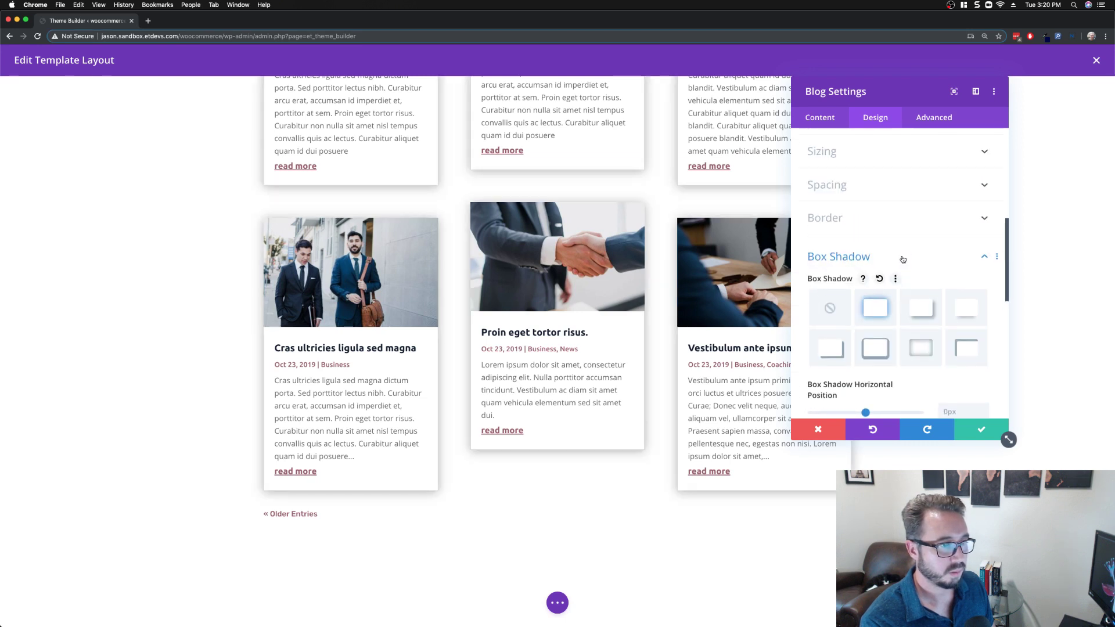
pyautogui.scroll(1, 848, 278)
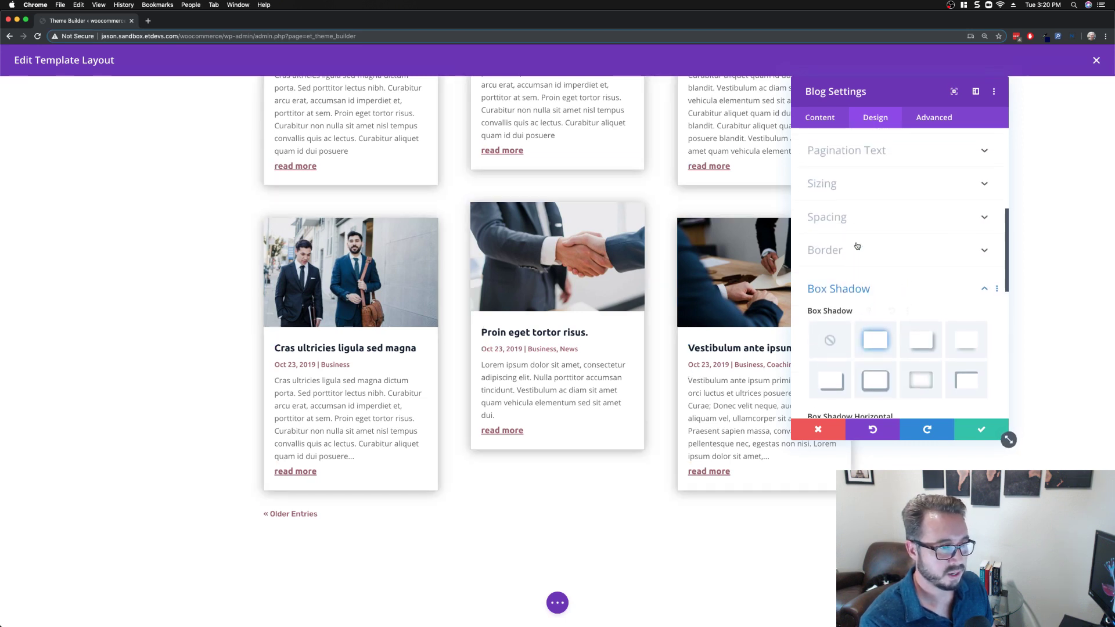
pyautogui.click(857, 250)
pyautogui.scroll(-2, 909, 231)
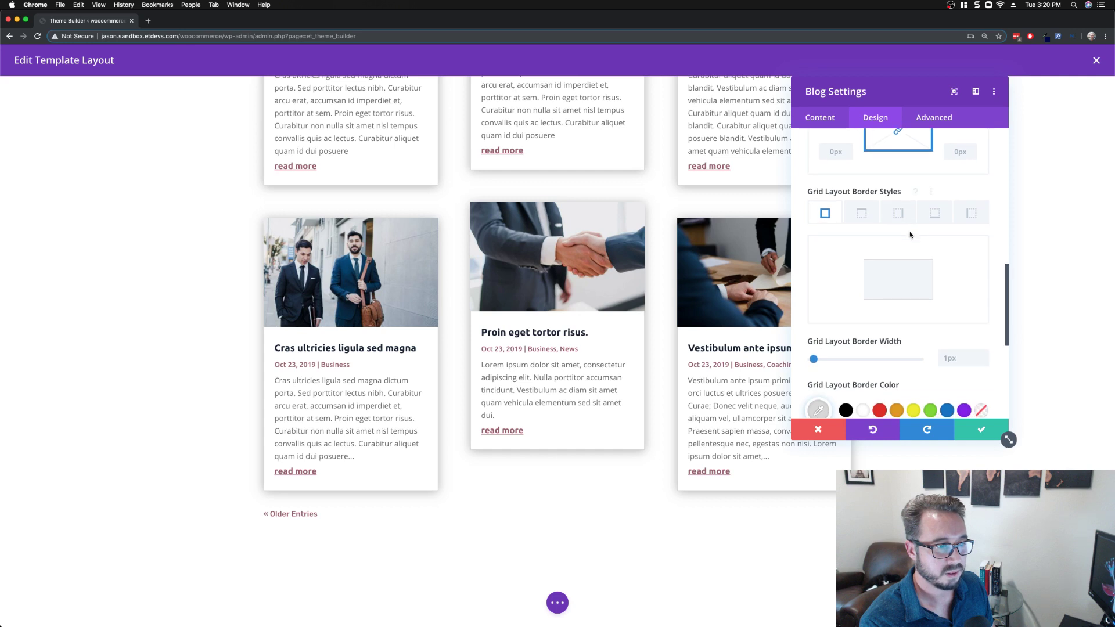
pyautogui.click(984, 363)
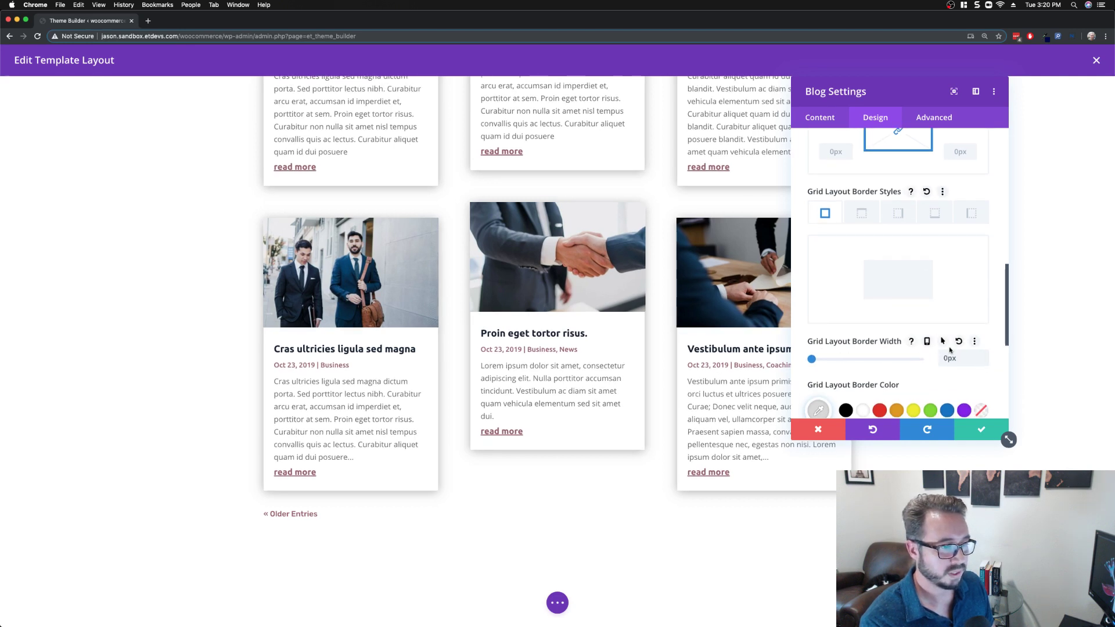
pyautogui.scroll(-2, 929, 355)
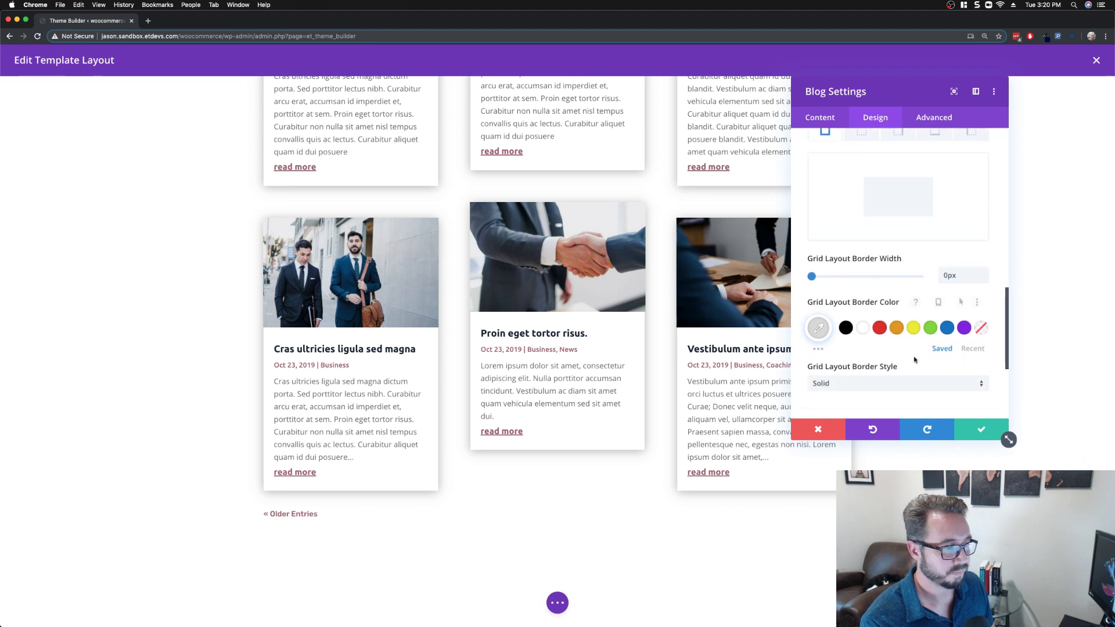
pyautogui.scroll(1, 915, 360)
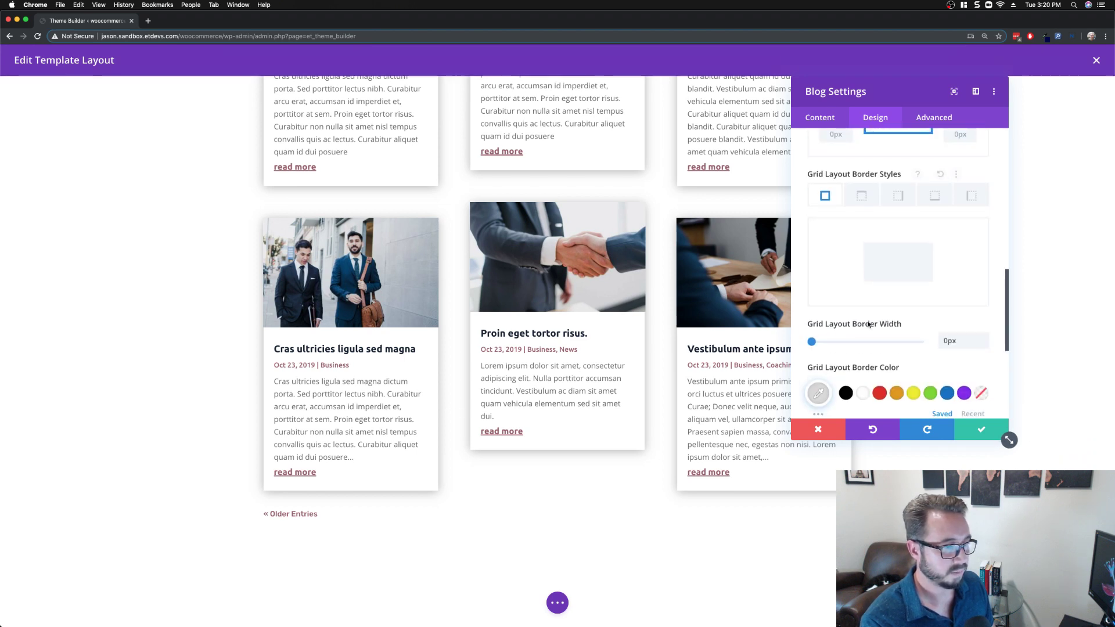
# Step: Soften the post cards' box shadow with a blur strength of 70px and a spread strength of -10px
pyautogui.scroll(2, 869, 324)
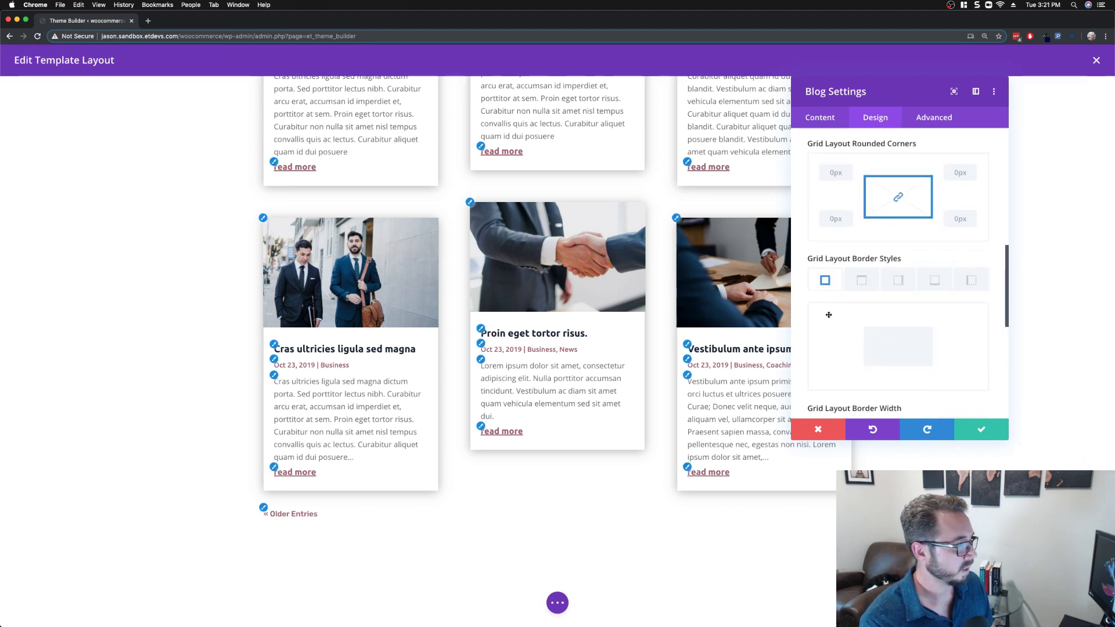
pyautogui.scroll(1, 846, 315)
pyautogui.scroll(3, 847, 316)
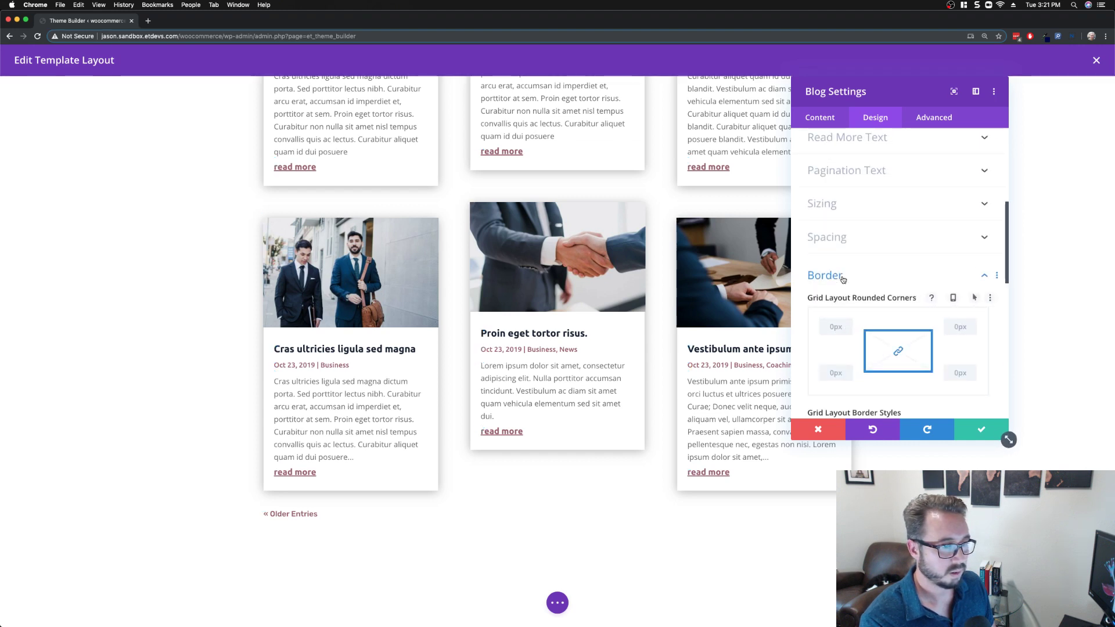
pyautogui.click(844, 280)
pyautogui.click(862, 304)
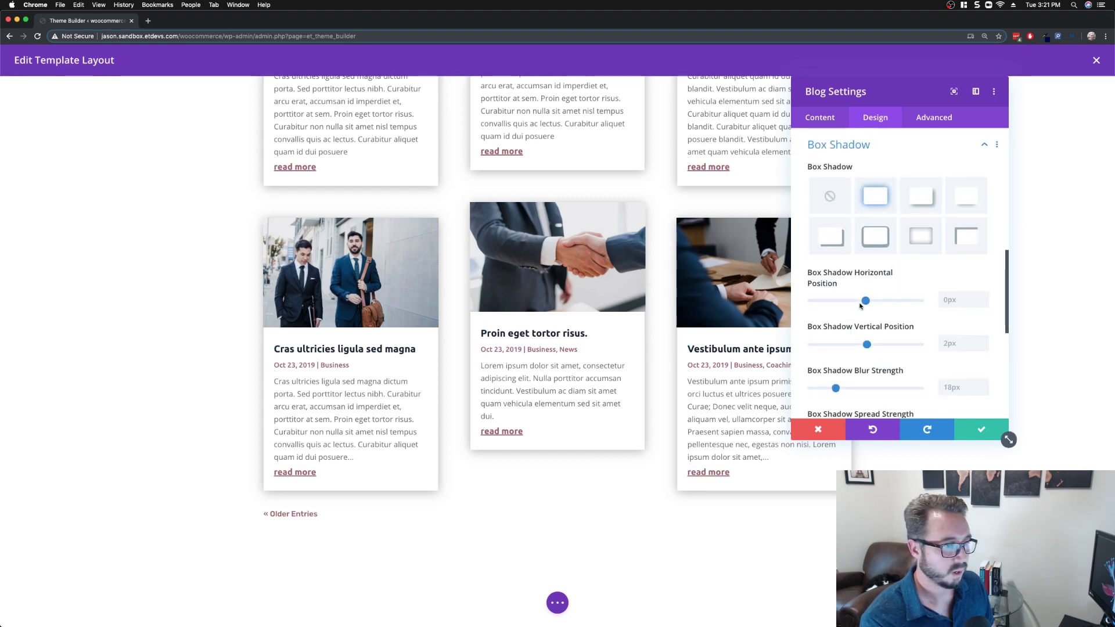
pyautogui.scroll(-1, 887, 347)
pyautogui.scroll(-1, 887, 347)
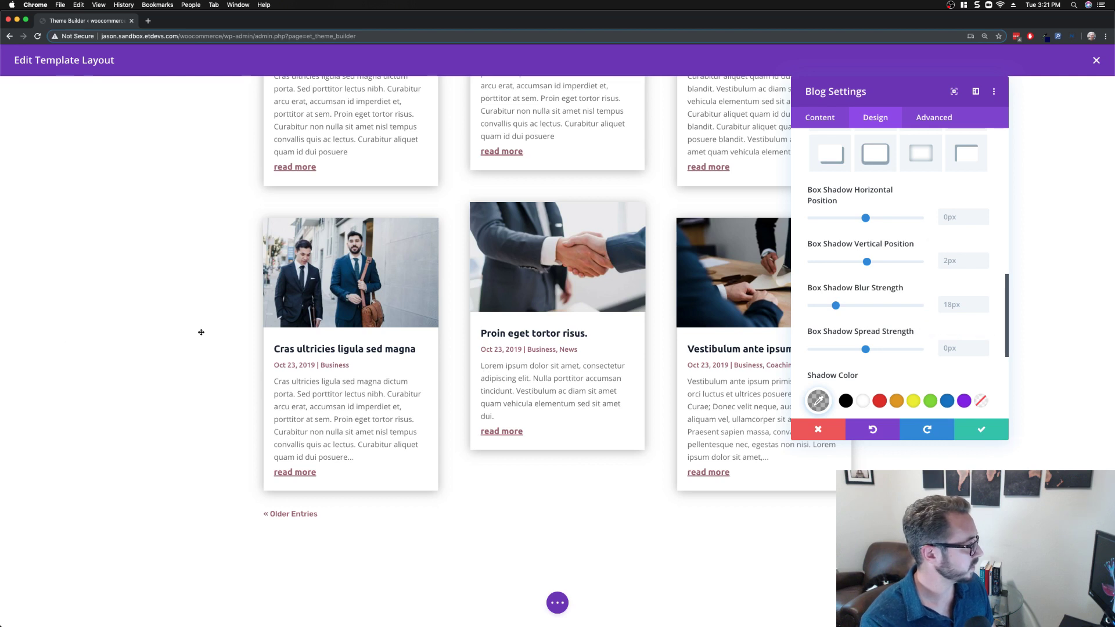
pyautogui.click(984, 302)
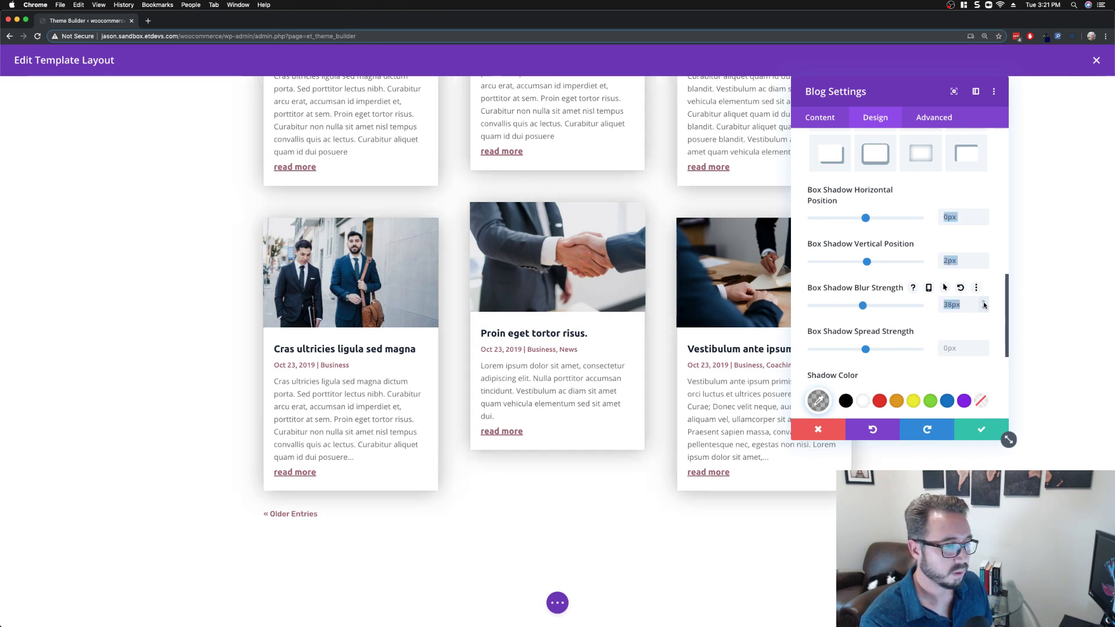
pyautogui.click(984, 301)
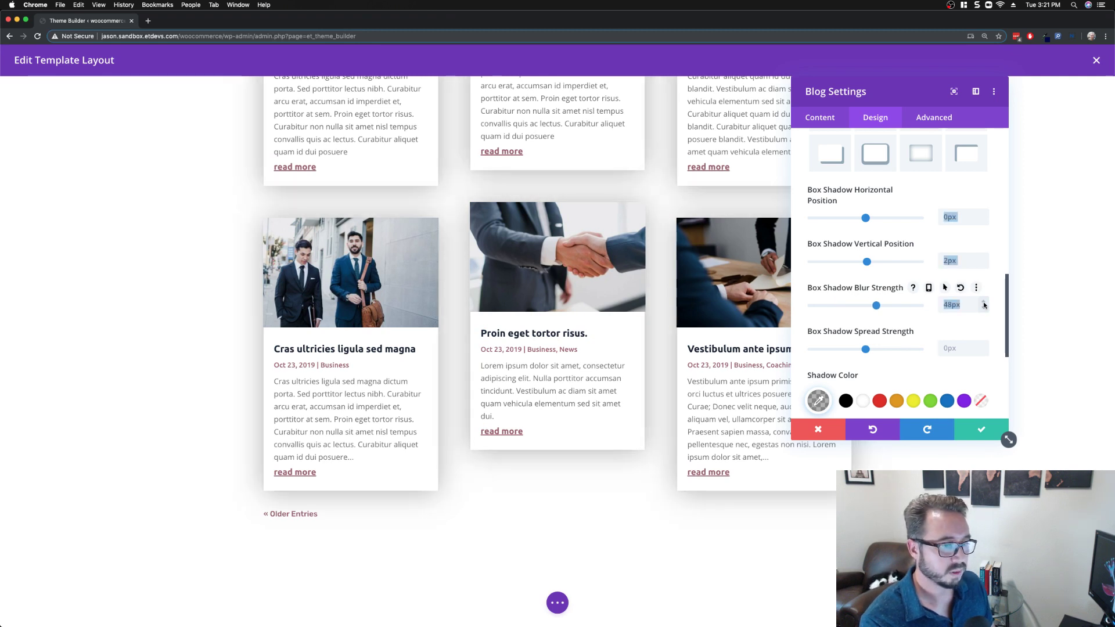
pyautogui.click(985, 353)
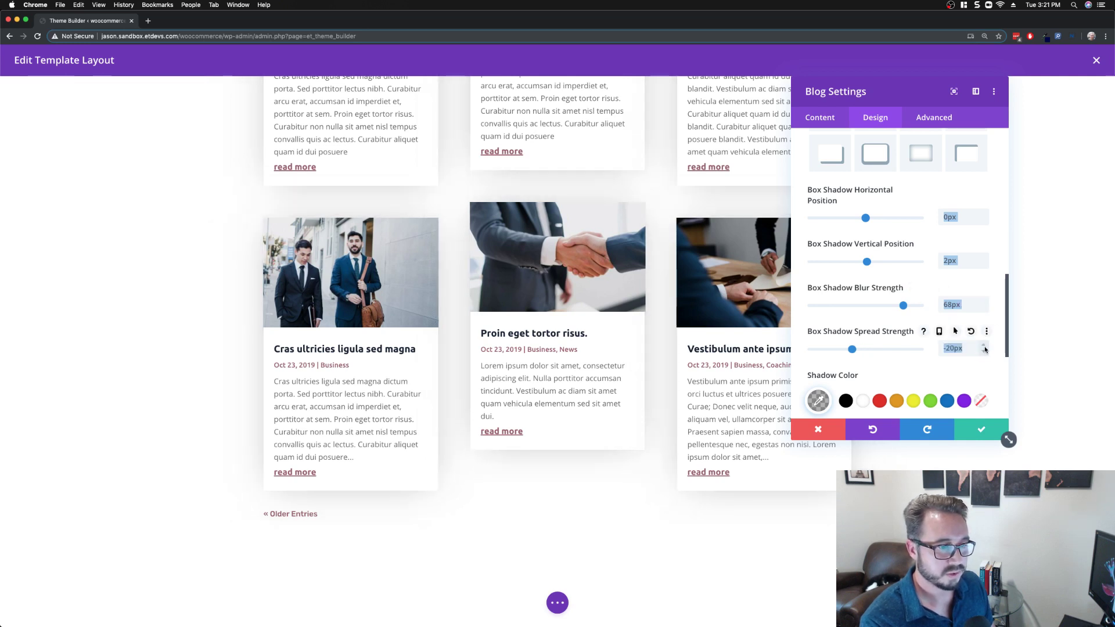
pyautogui.click(986, 346)
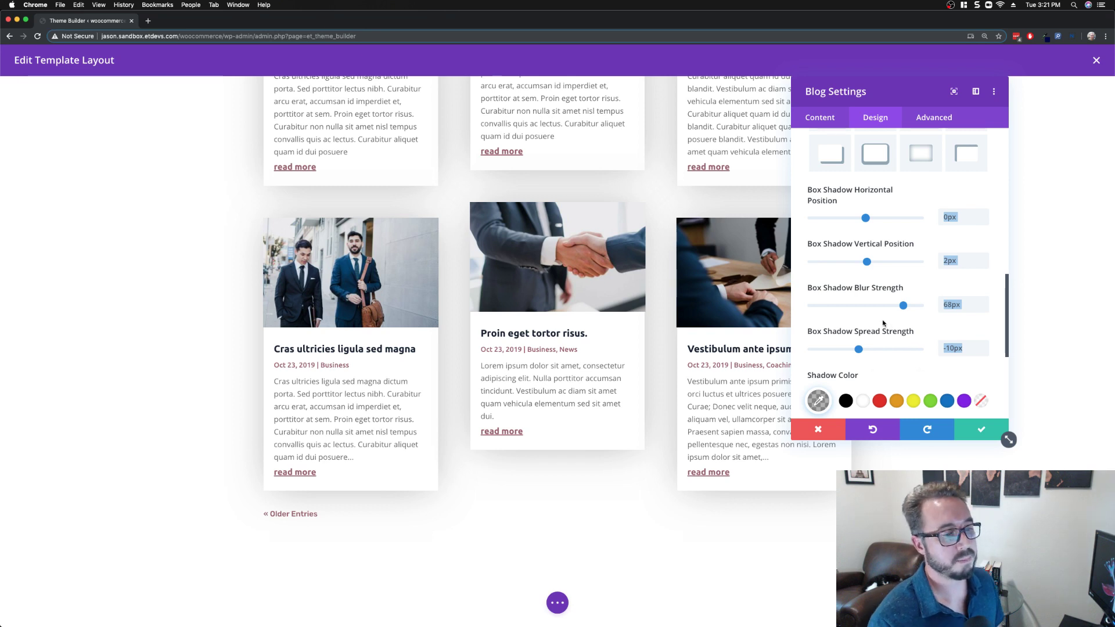
pyautogui.click(976, 301)
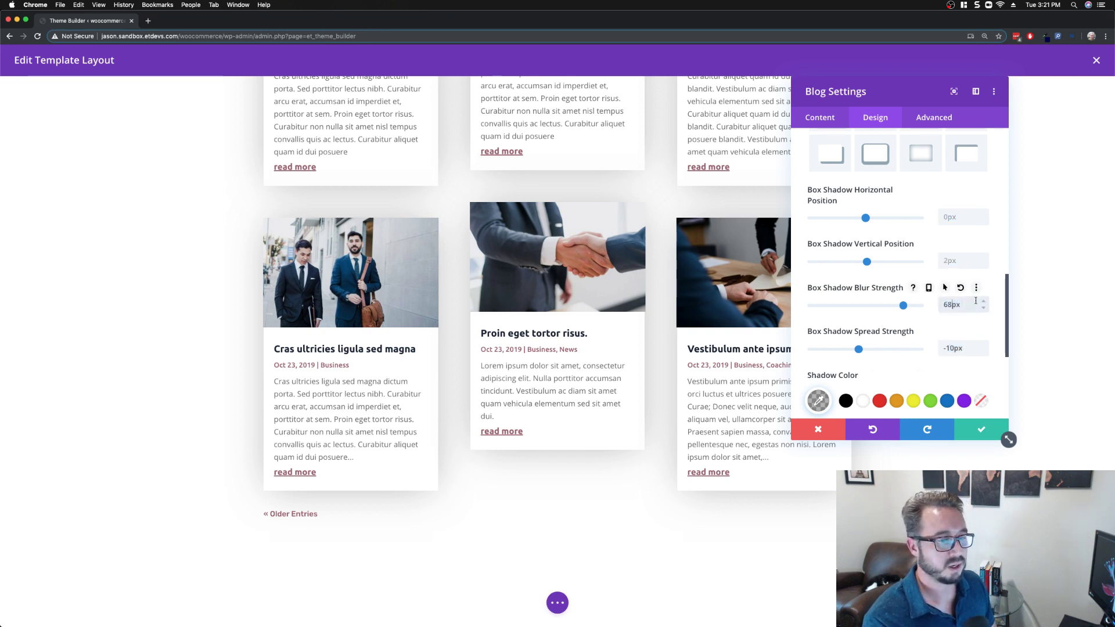
pyautogui.press('Up')
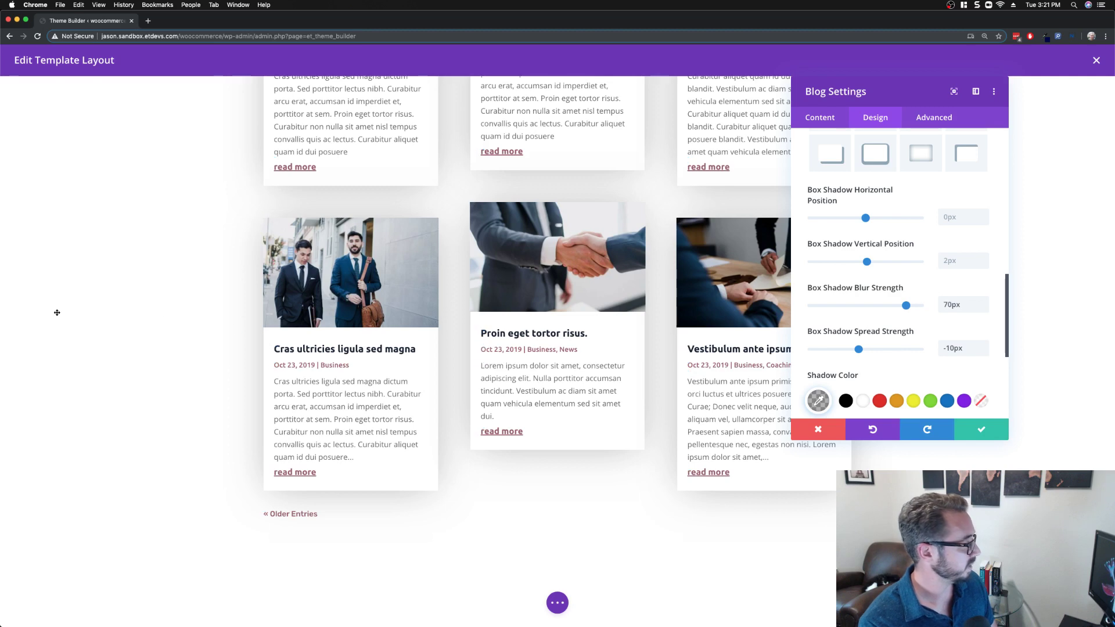
# Step: Check the shadow on the post cards and save the Blog module's settings
pyautogui.scroll(3, 395, 291)
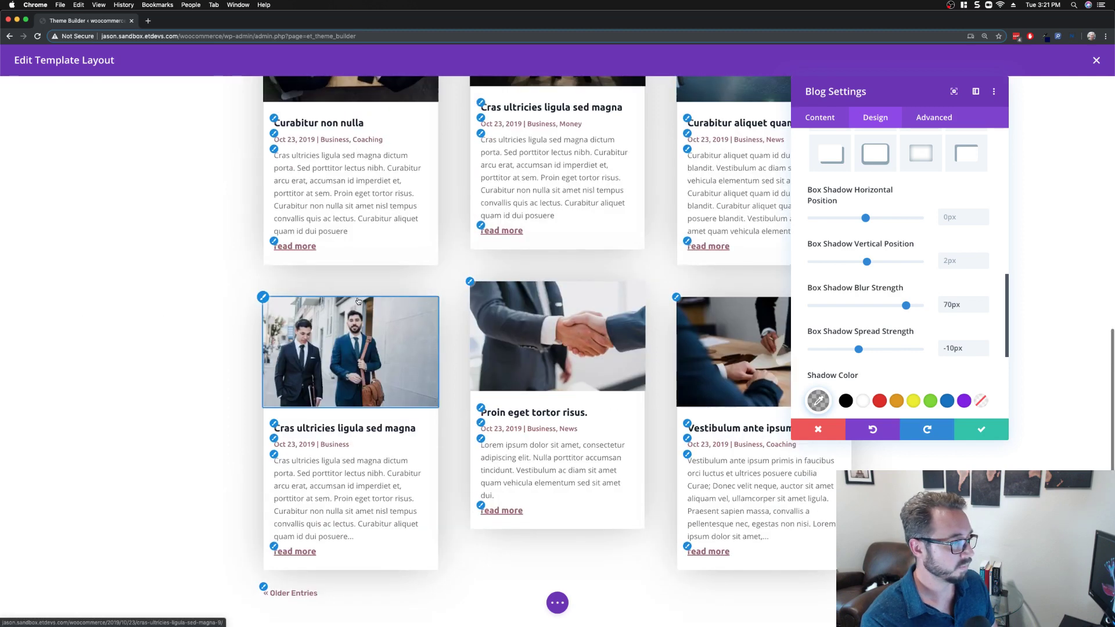
pyautogui.scroll(-2, 395, 331)
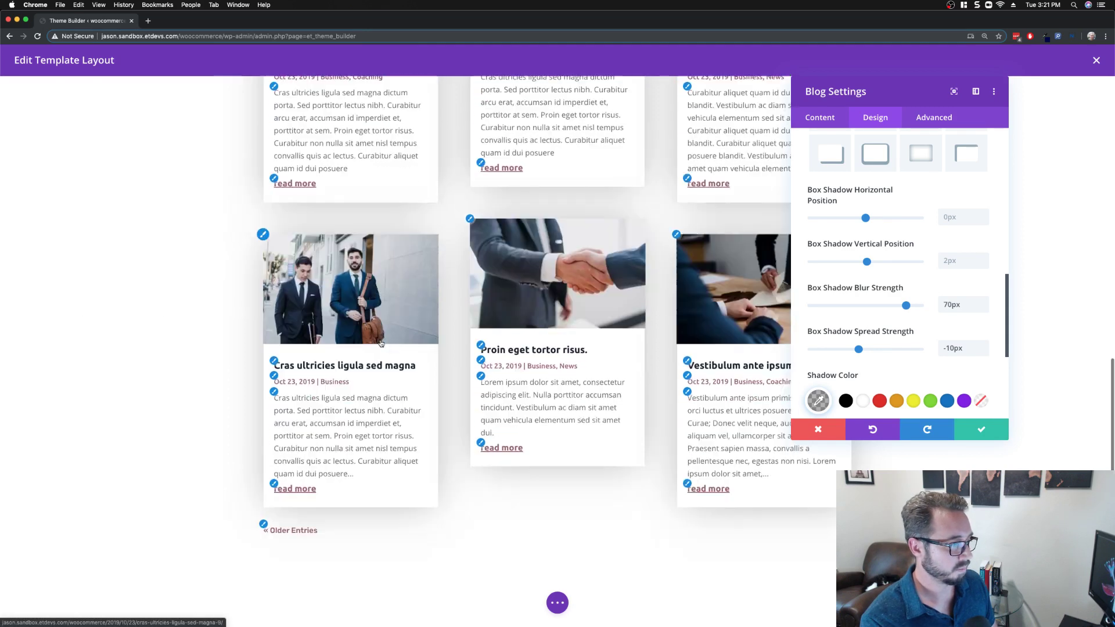
pyautogui.scroll(1, 469, 311)
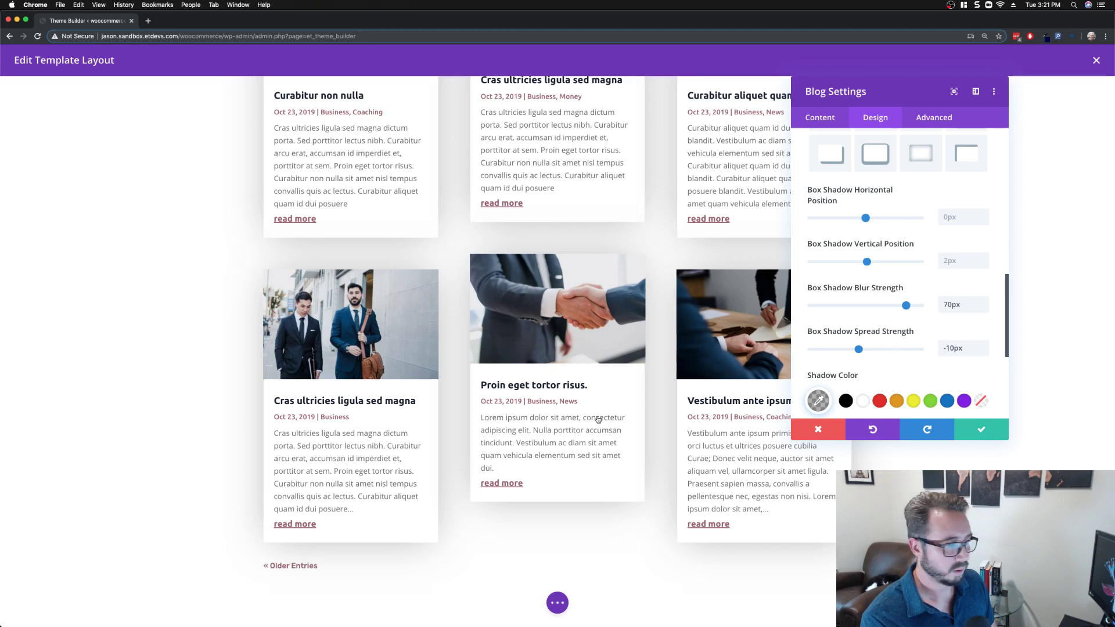
pyautogui.click(973, 428)
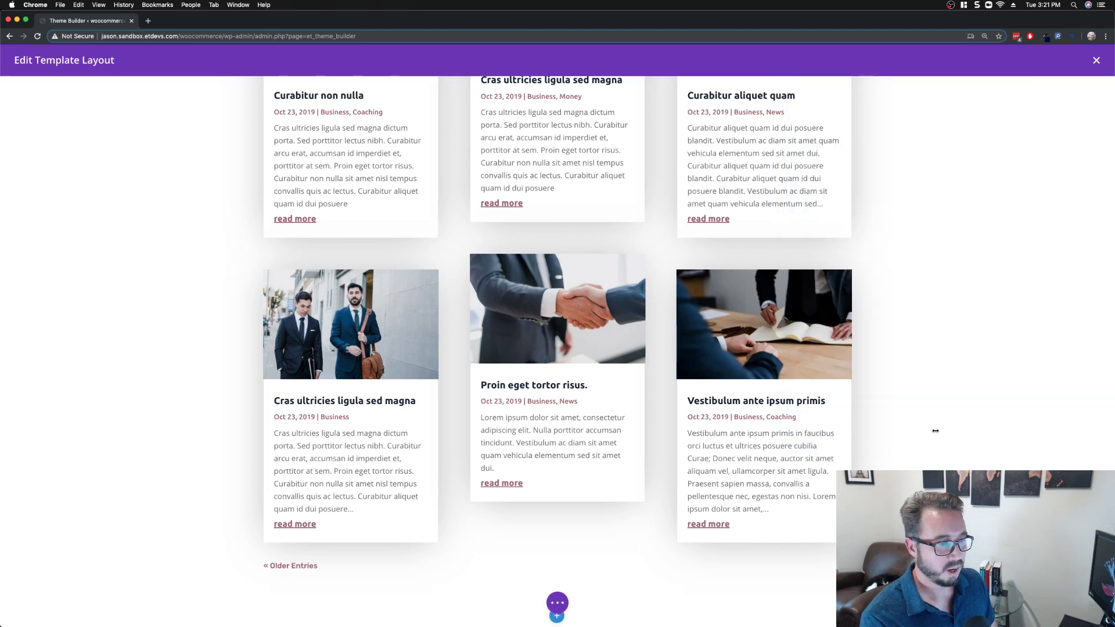
# Step: Look back over the post grid up to the dynamic heading and expand the builder's page options
pyautogui.scroll(5, 484, 414)
pyautogui.scroll(3, 484, 414)
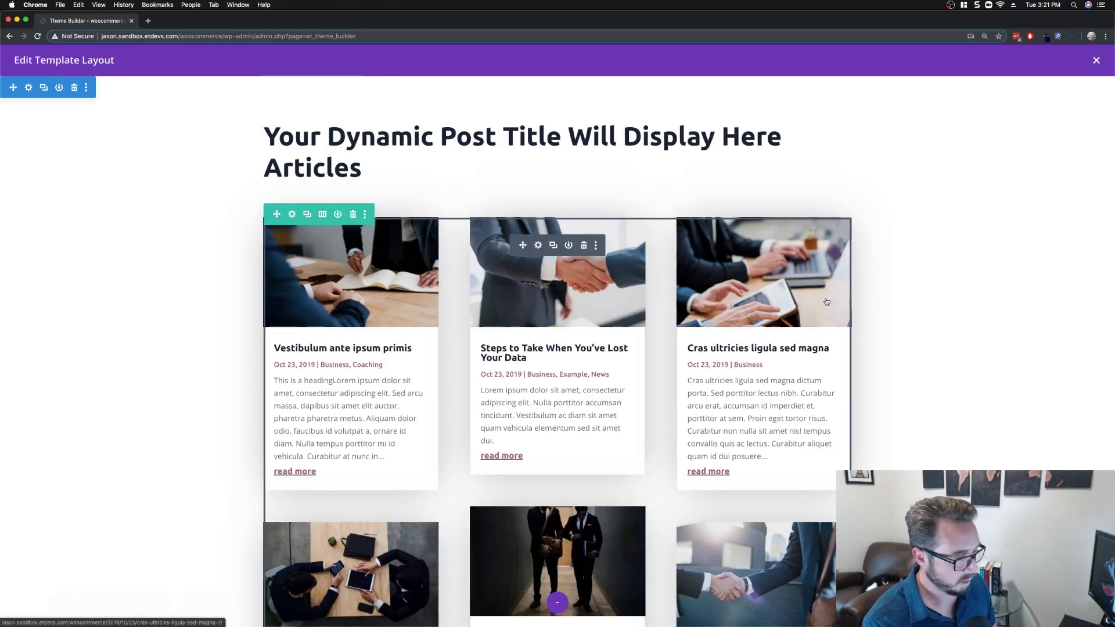
pyautogui.click(557, 603)
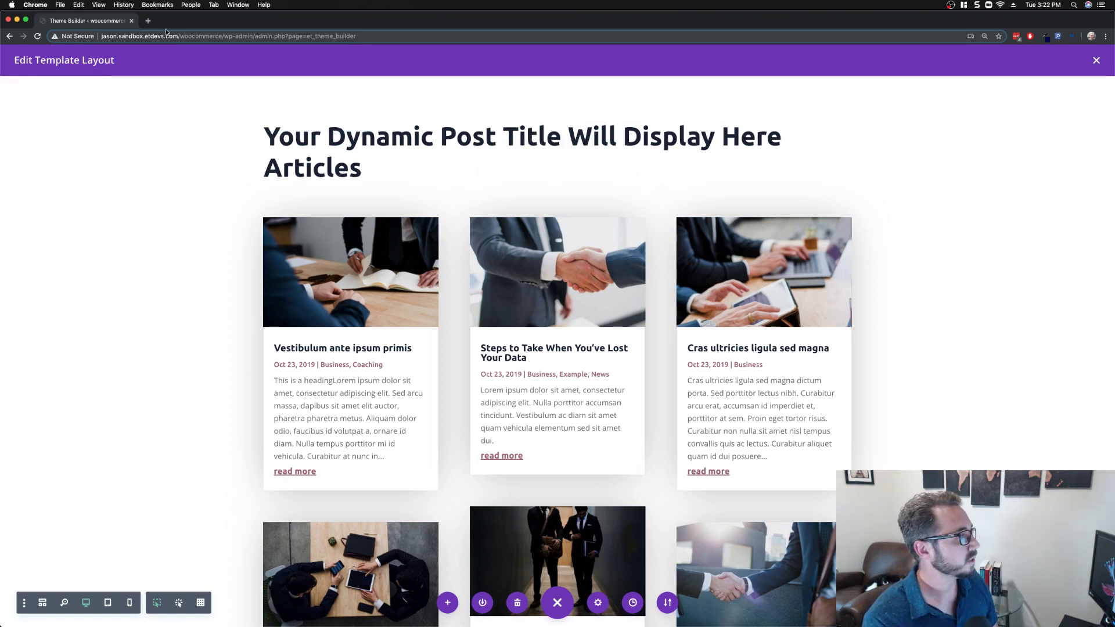
pyautogui.rightClick(108, 21)
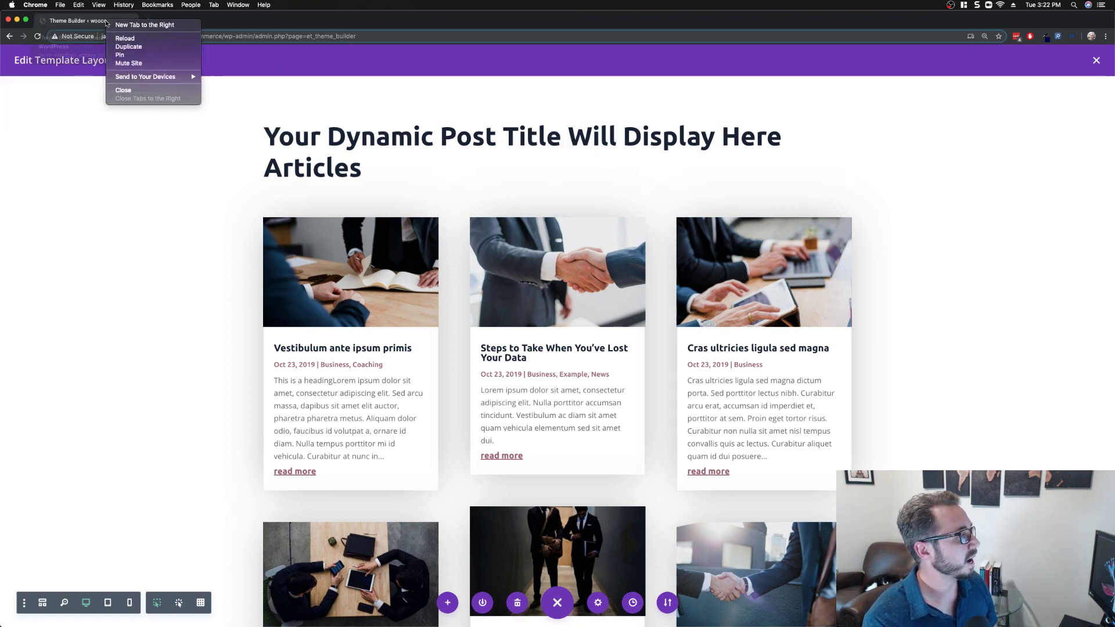
pyautogui.click(127, 47)
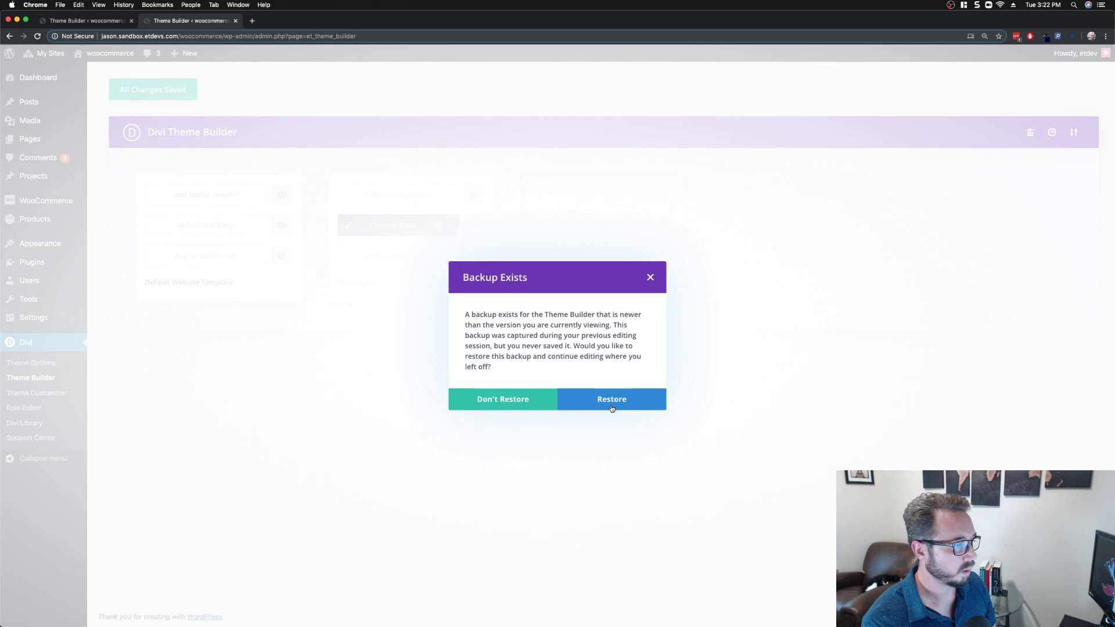
pyautogui.click(649, 278)
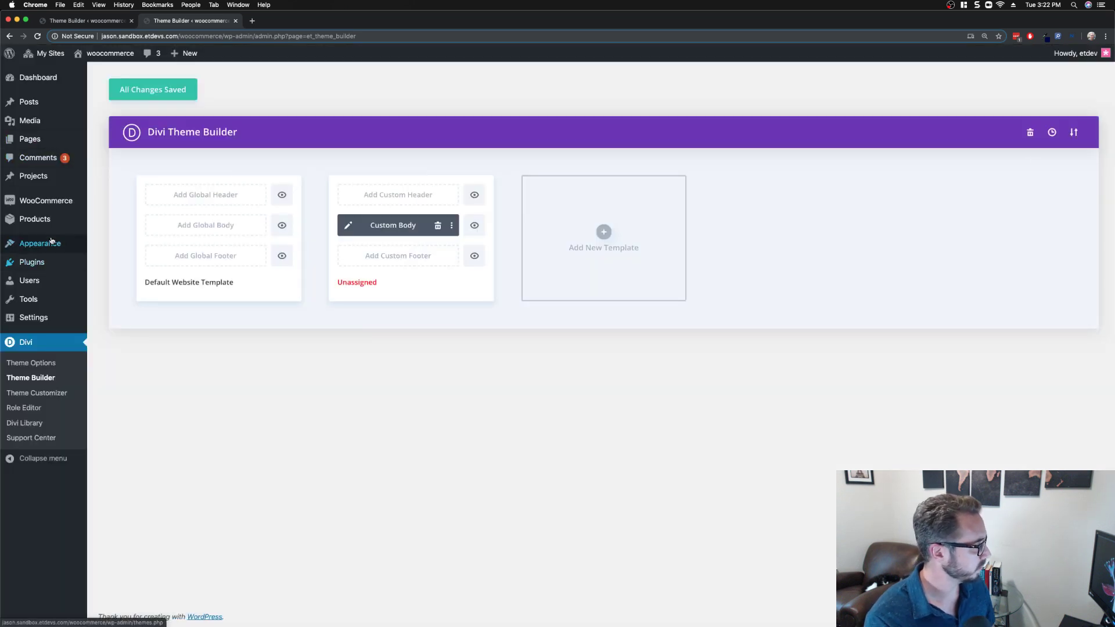
pyautogui.moveTo(51, 243)
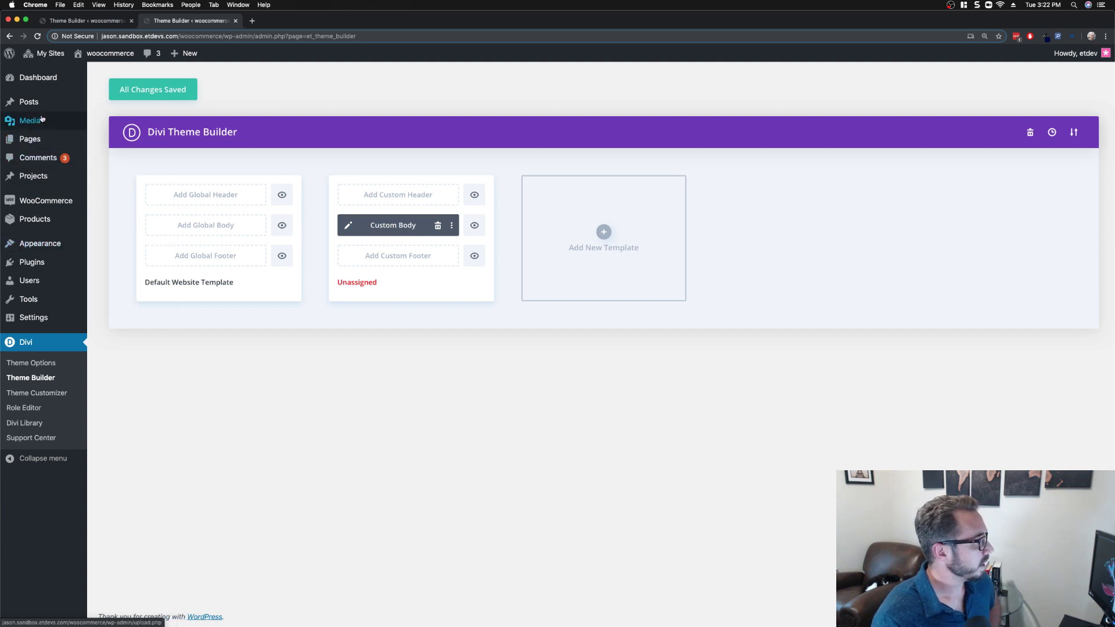
pyautogui.moveTo(45, 110)
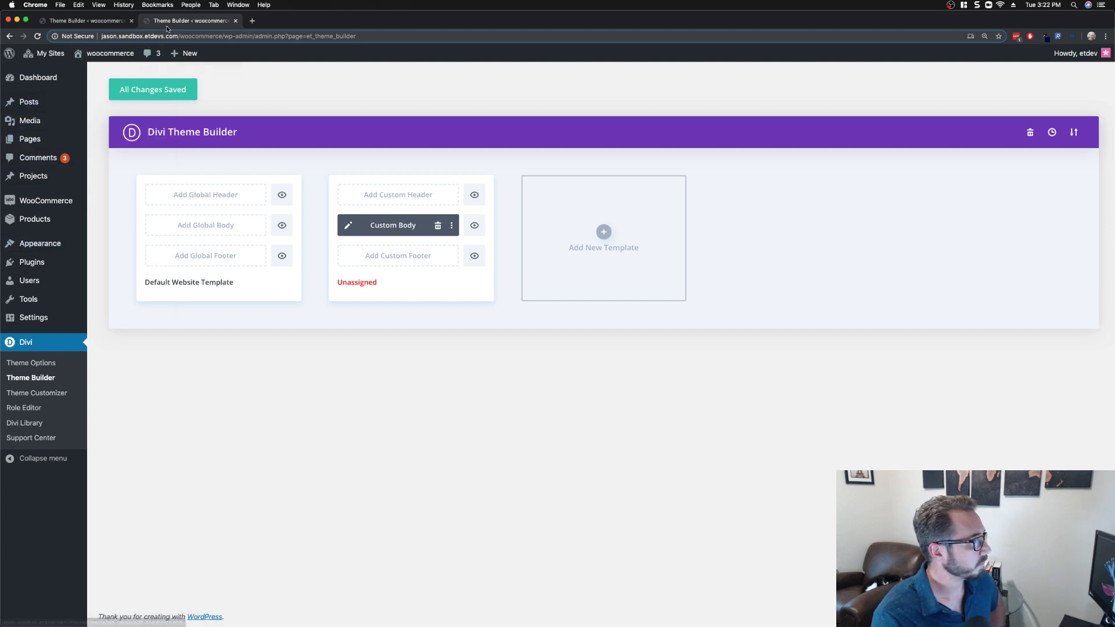
pyautogui.click(235, 21)
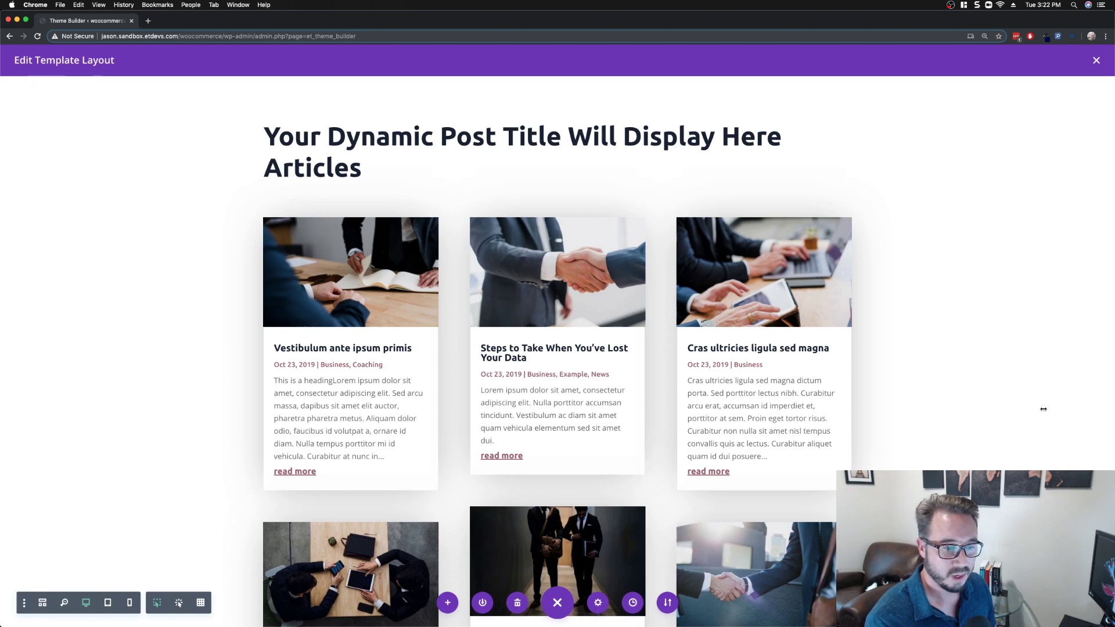
# Step: Leave the template layout editor and save the Theme Builder changes
pyautogui.click(1096, 61)
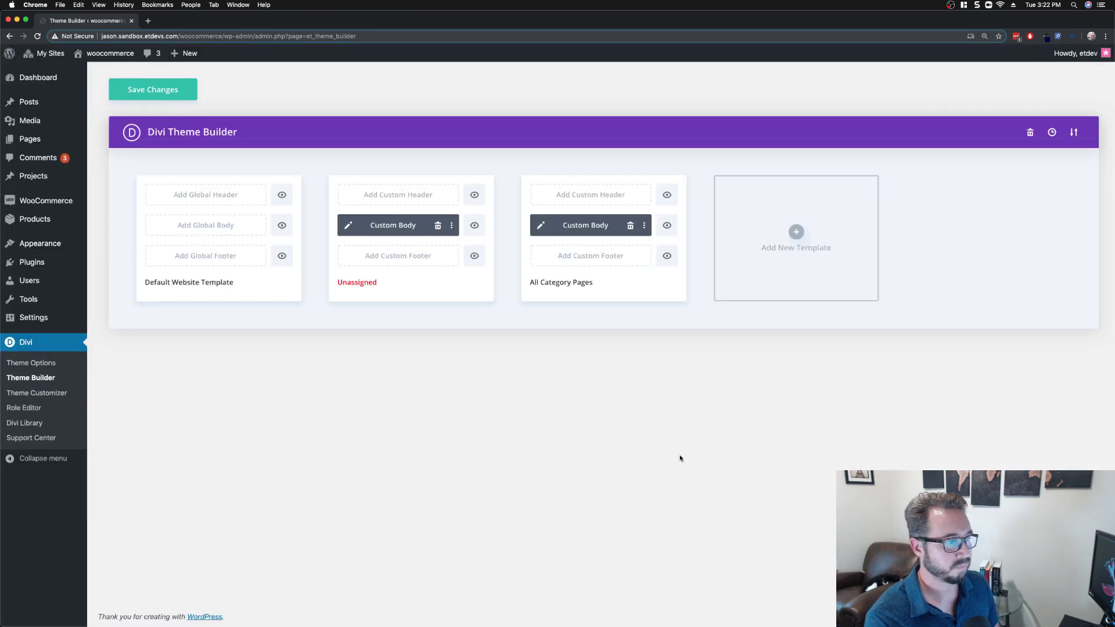
pyautogui.click(166, 91)
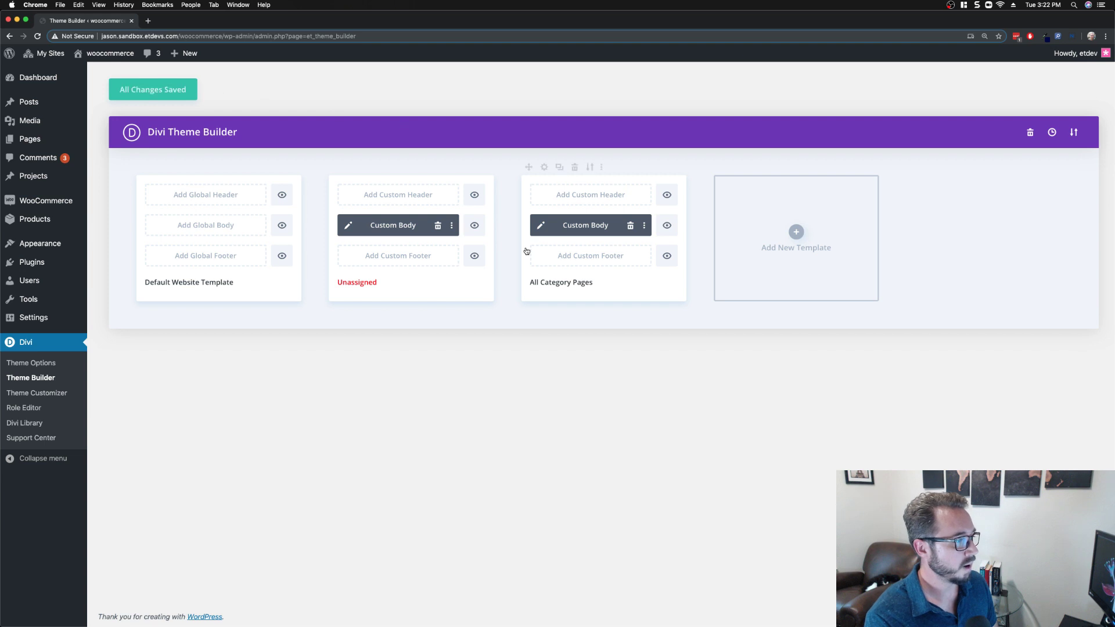
# Step: Open the post categories in a separate browser tab and check the live Business category page with the new template
pyautogui.moveTo(77, 103)
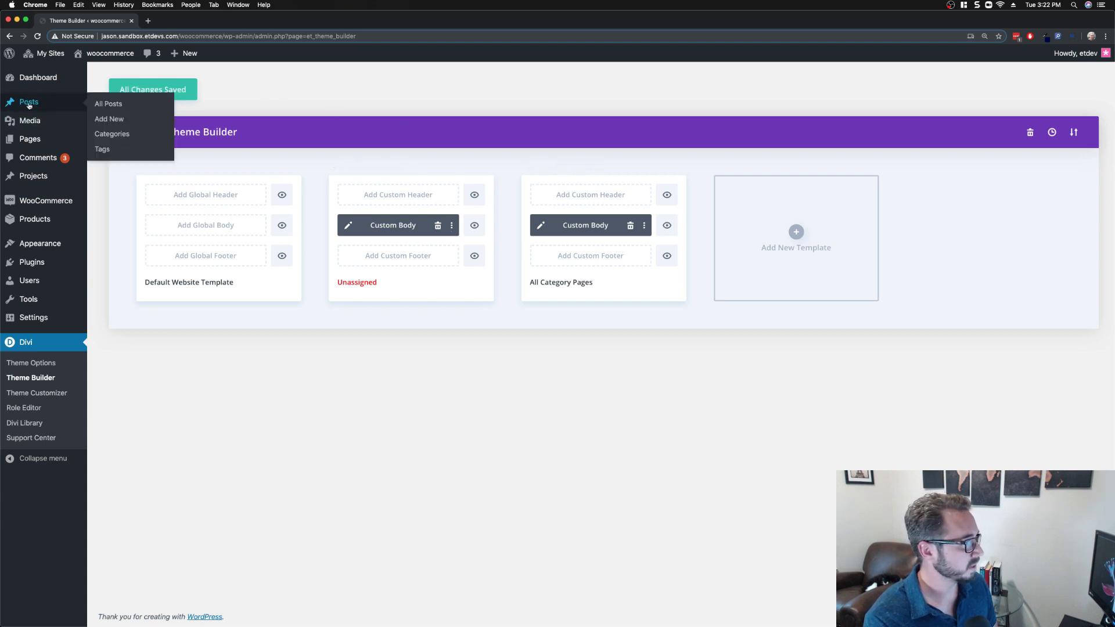
pyautogui.rightClick(100, 137)
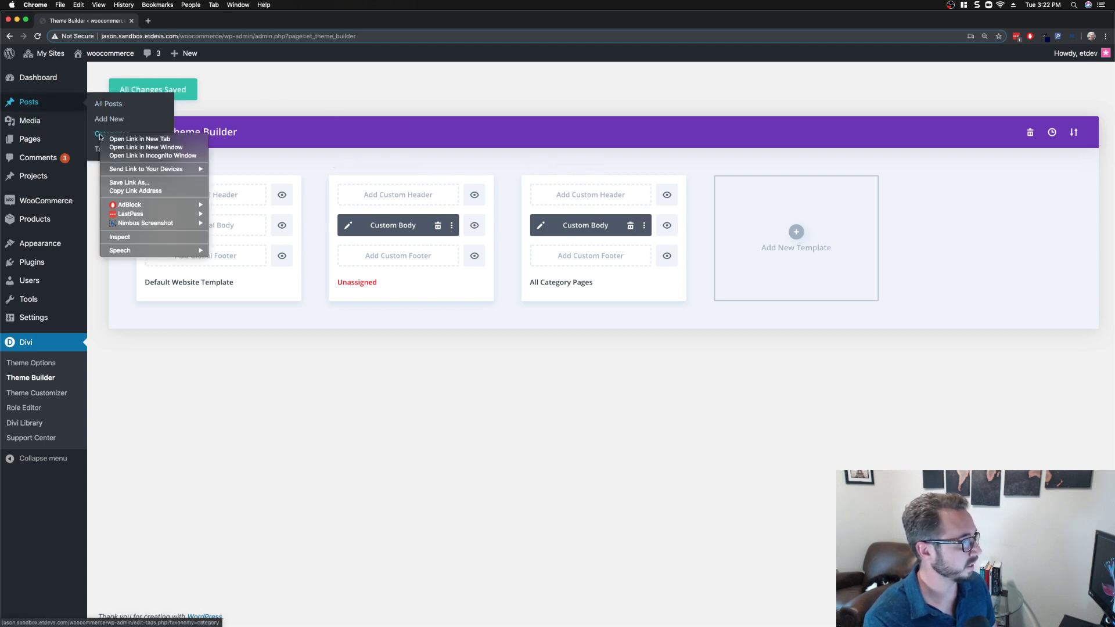
pyautogui.click(127, 138)
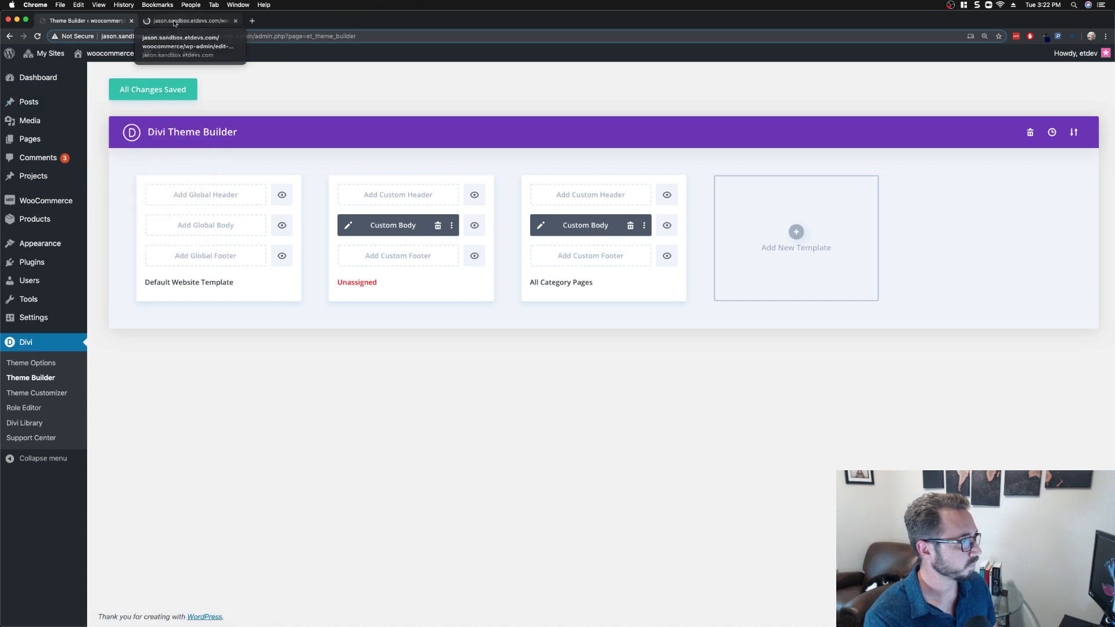
pyautogui.click(171, 21)
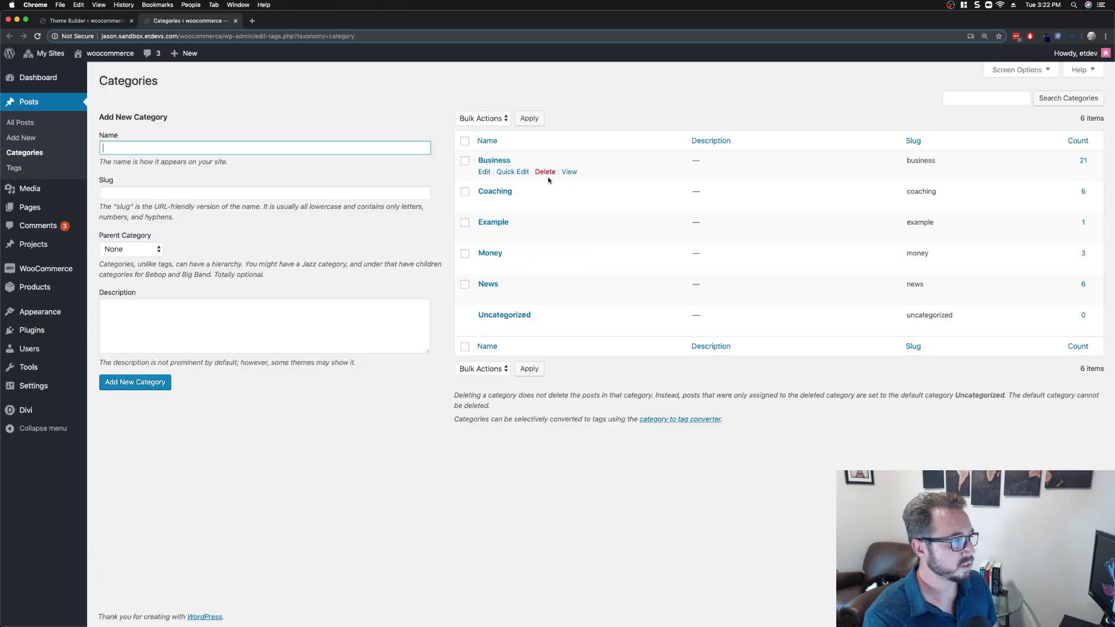
pyautogui.click(569, 172)
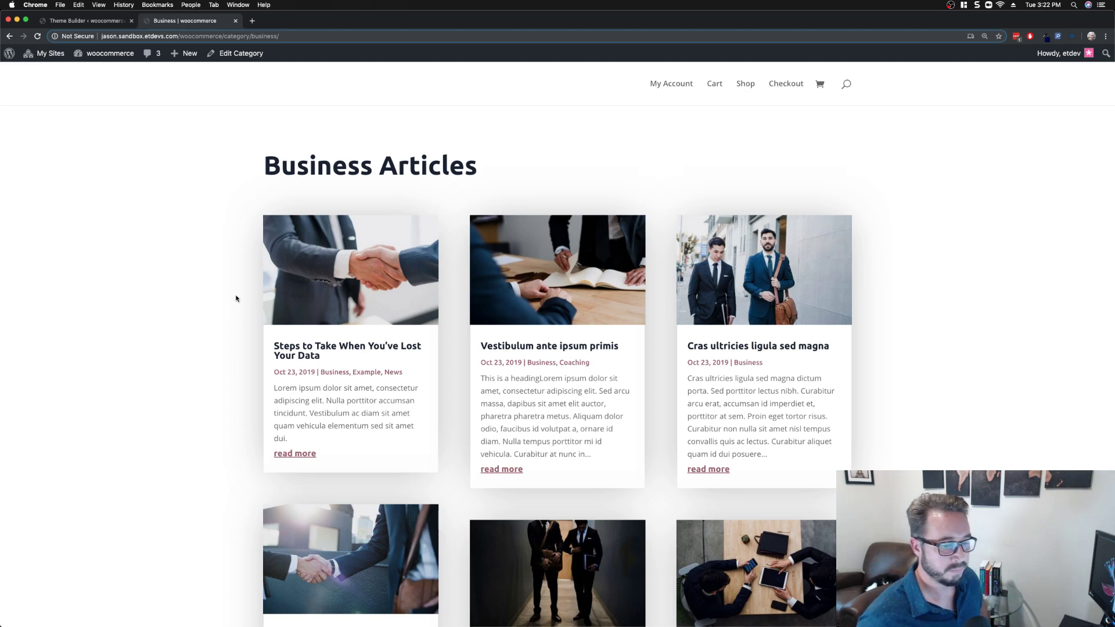
pyautogui.scroll(-7, 234, 329)
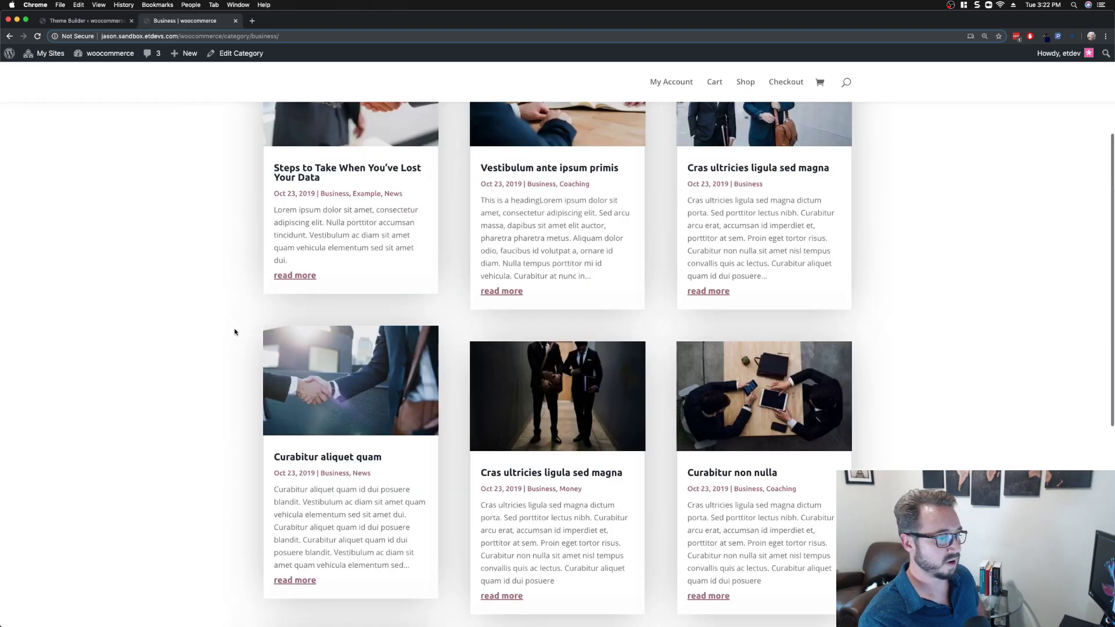
pyautogui.scroll(7, 235, 332)
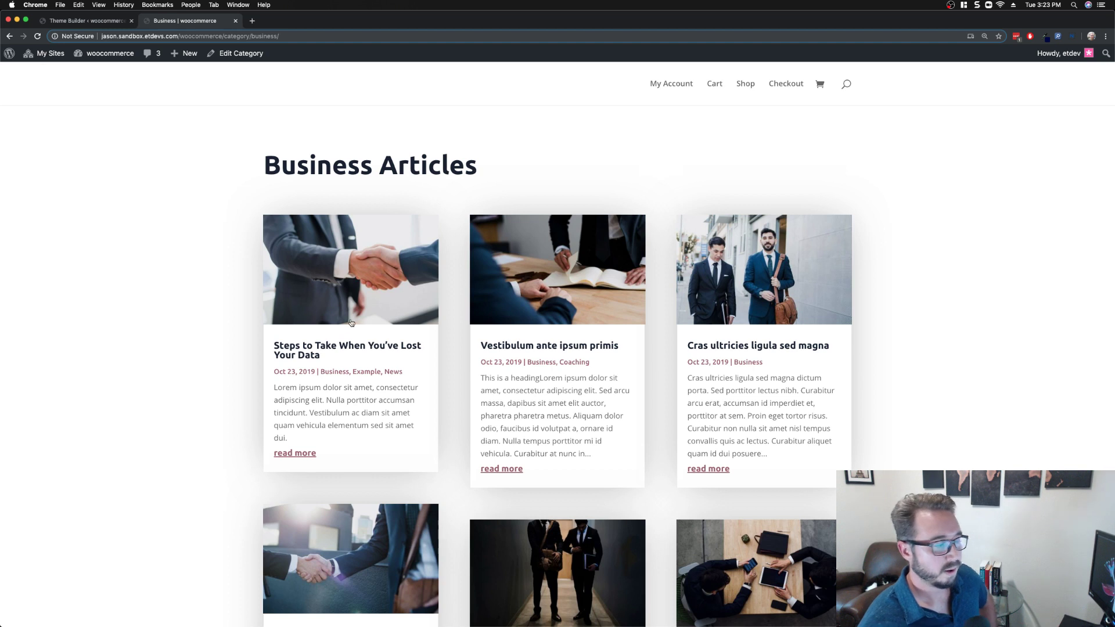
# Step: Return to the Theme Builder and reopen the custom body of the All Category Pages template for editing
pyautogui.click(85, 21)
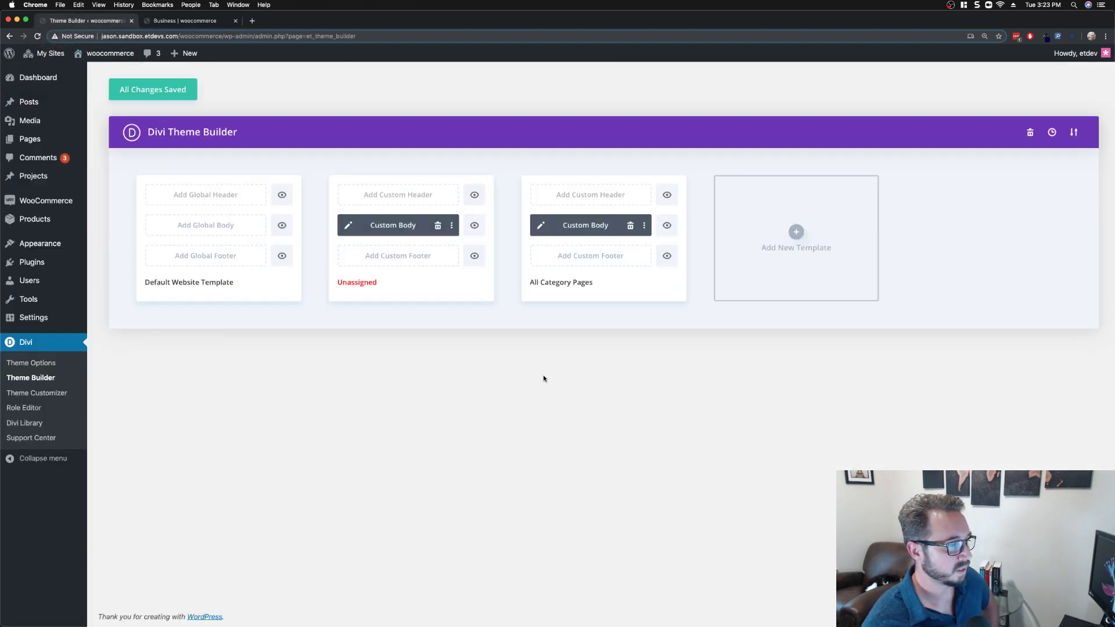
pyautogui.moveTo(601, 224)
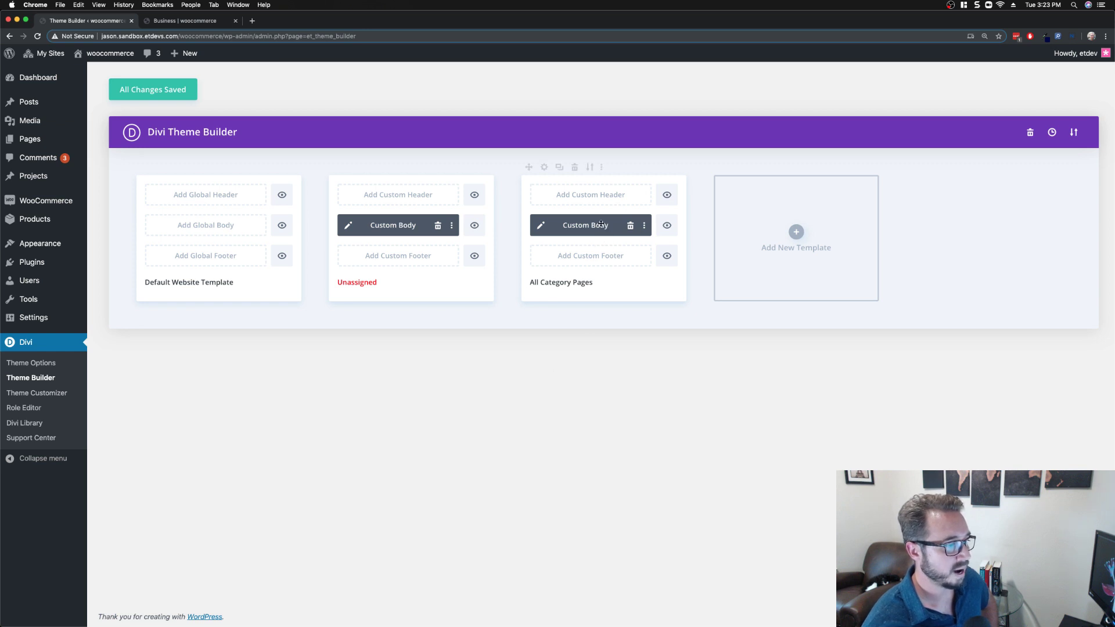
pyautogui.click(540, 226)
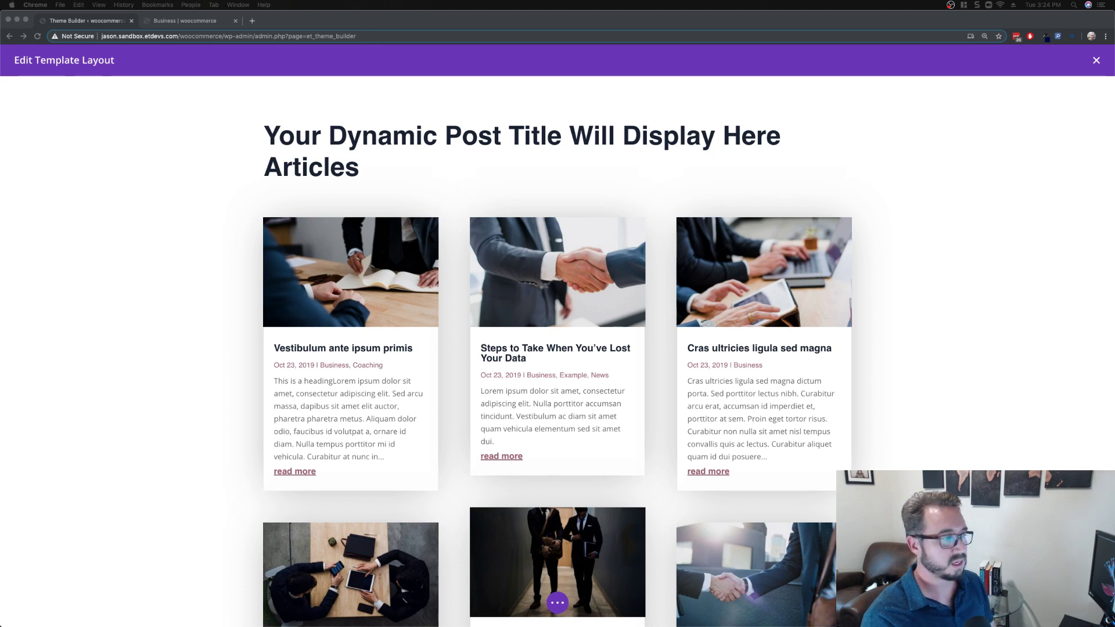
pyautogui.click(106, 22)
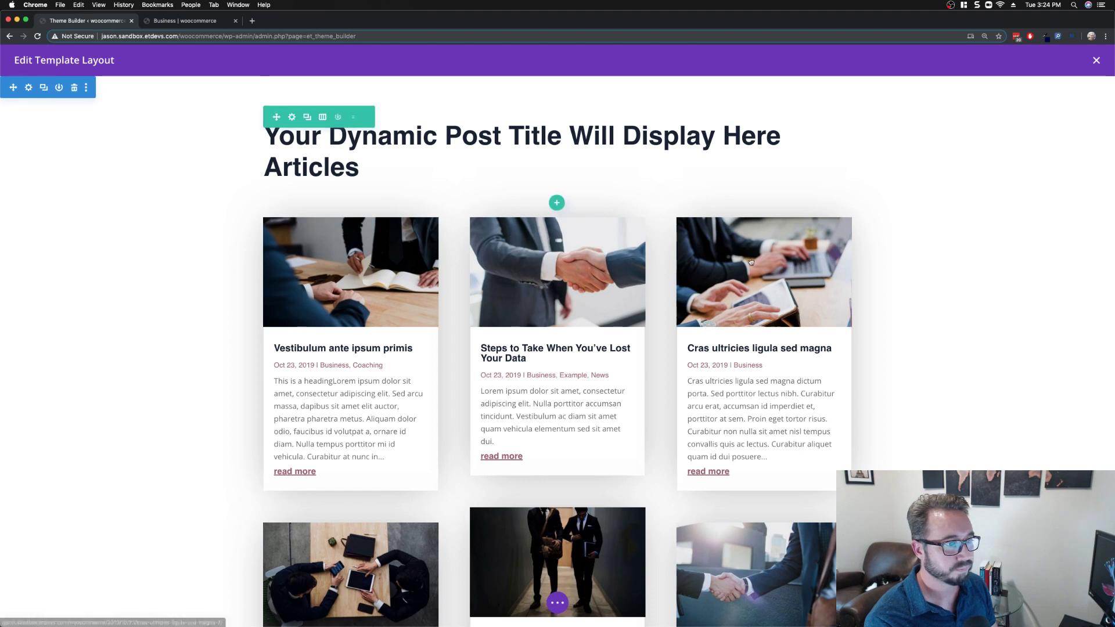
# Step: Inspect the heading's Post/Archive Title dynamic content and its Before and After fields, then close the Text module's settings without changes
pyautogui.moveTo(545, 253)
pyautogui.moveTo(558, 168)
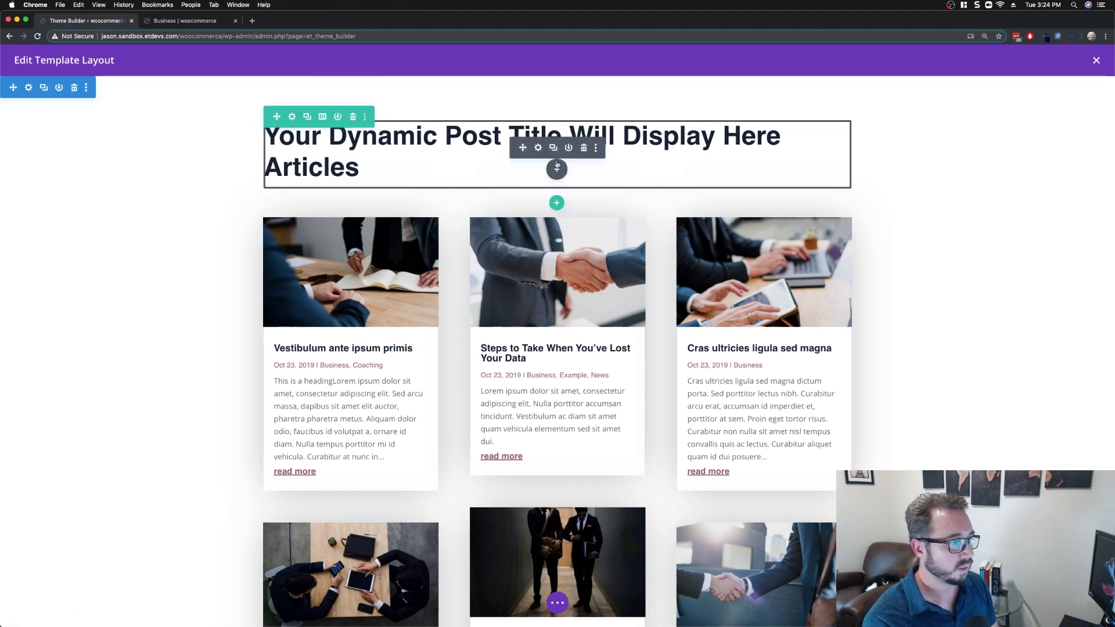
pyautogui.click(537, 151)
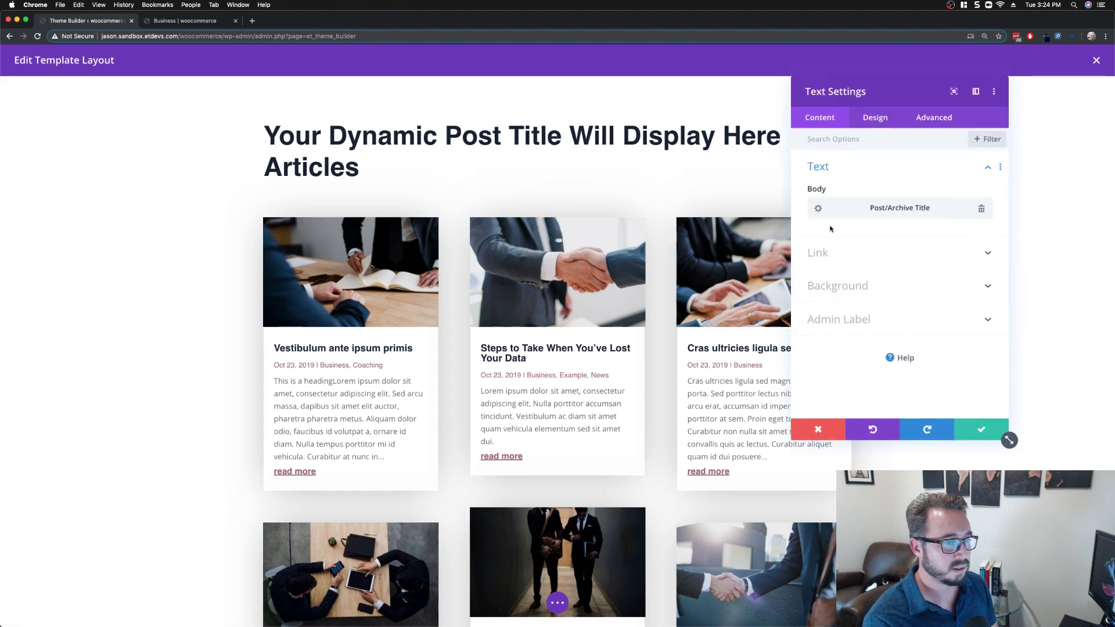
pyautogui.click(818, 210)
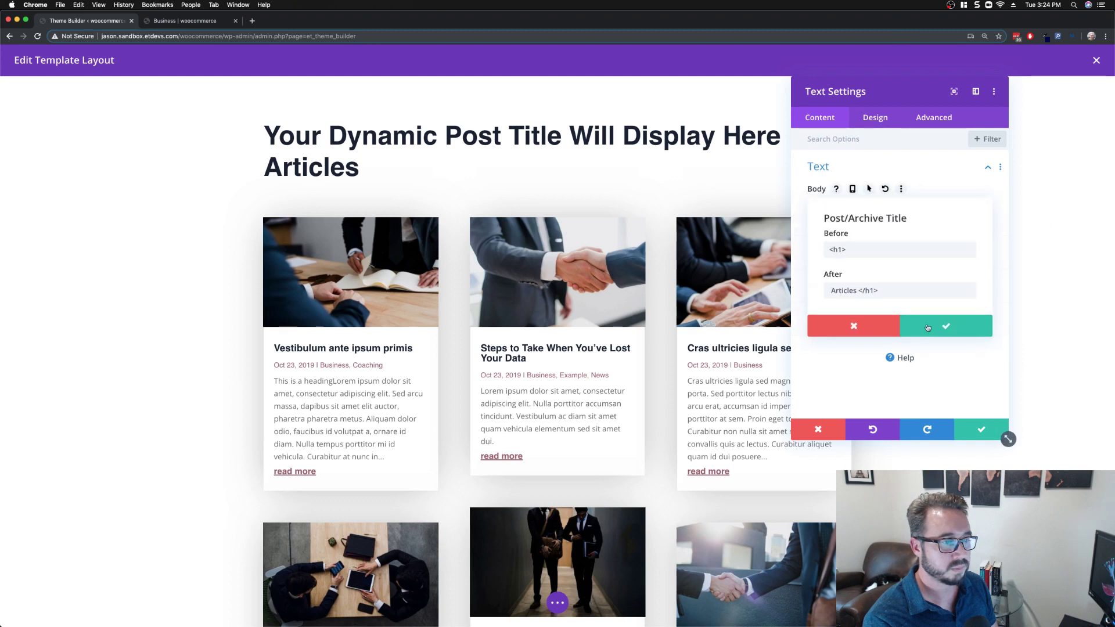
pyautogui.click(890, 323)
pyautogui.click(817, 428)
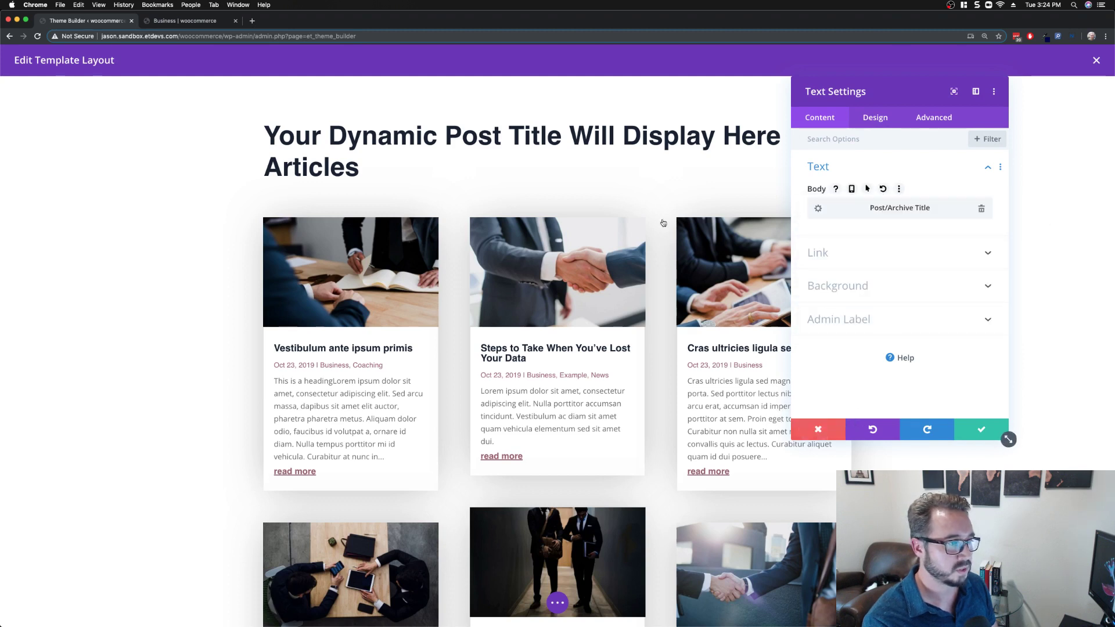
# Step: Insert a Text module directly below the dynamic title heading
pyautogui.moveTo(553, 135)
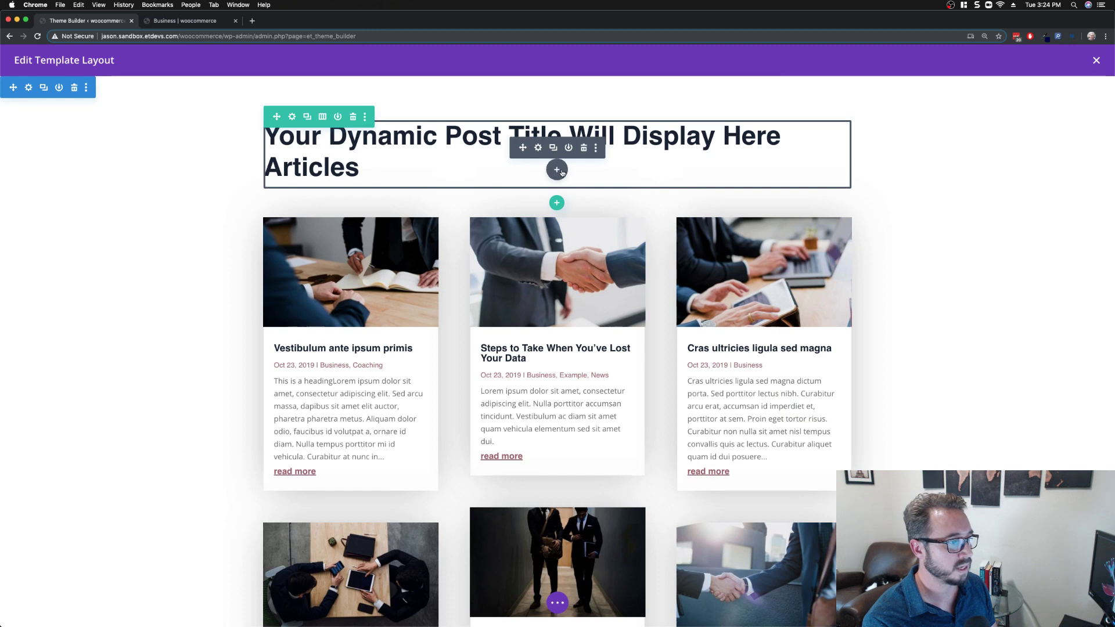
pyautogui.click(557, 171)
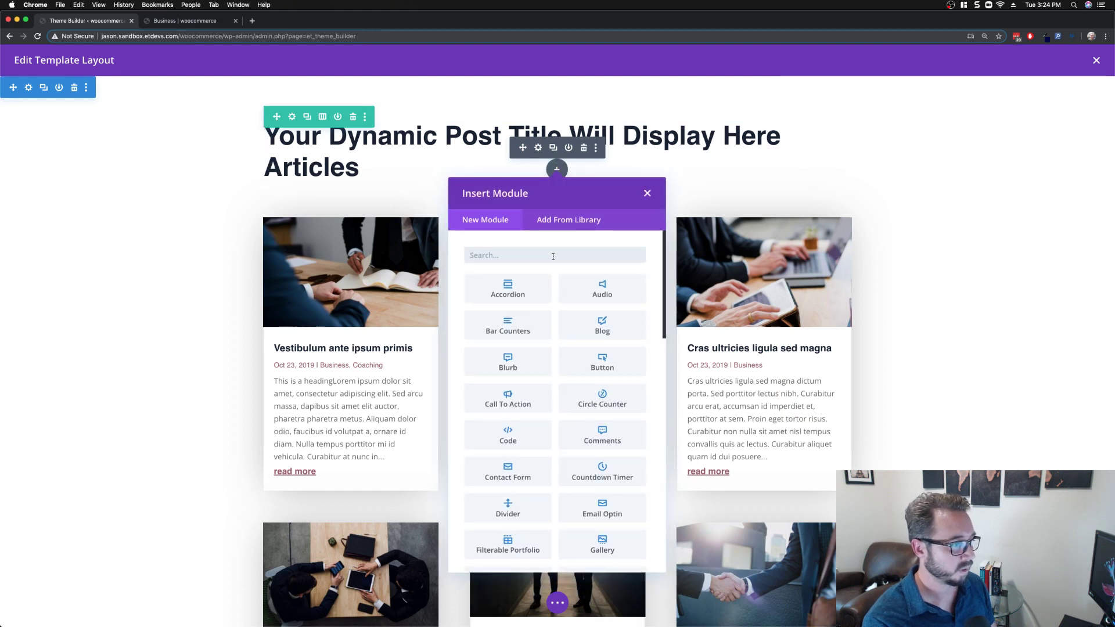
pyautogui.write('text')
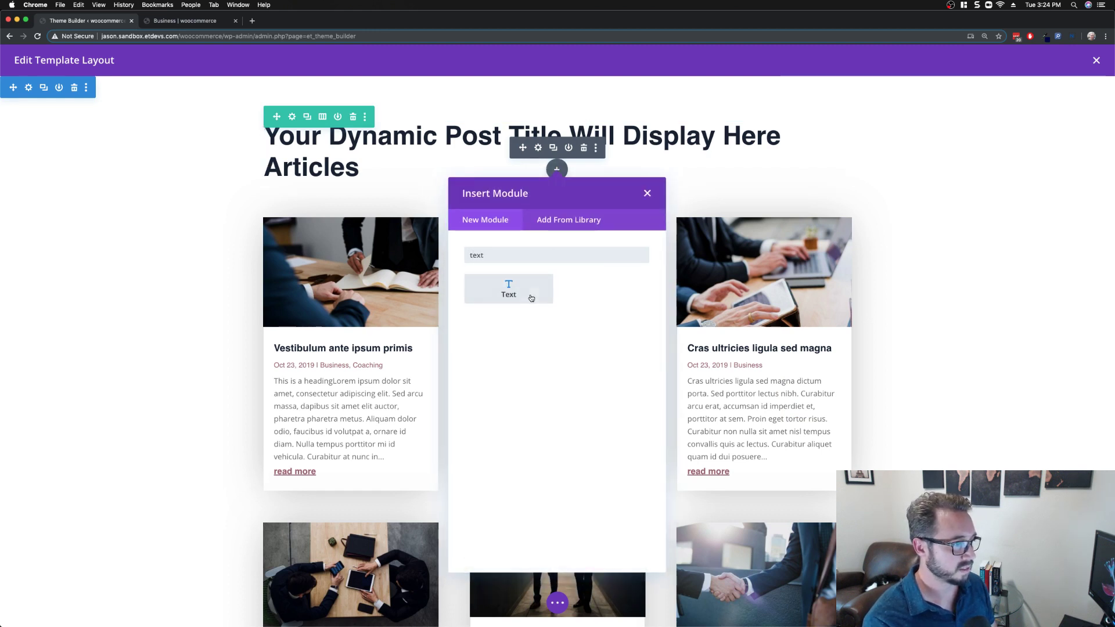
pyautogui.click(532, 298)
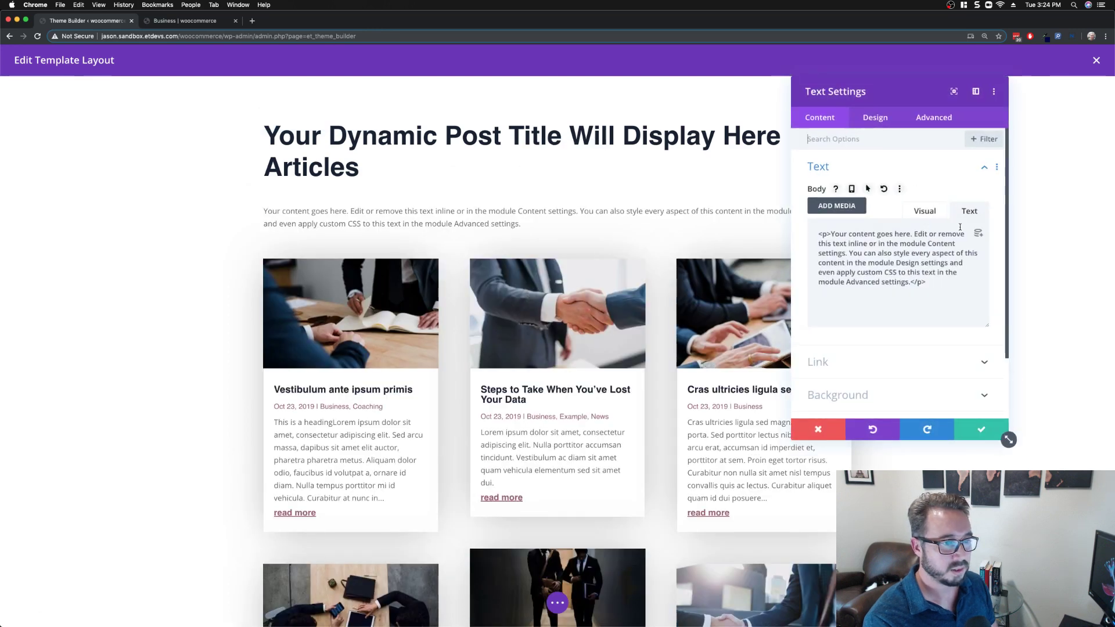
# Step: Browse the dynamic content sources available for the new Text module's body, discard its settings and delete the module
pyautogui.click(978, 233)
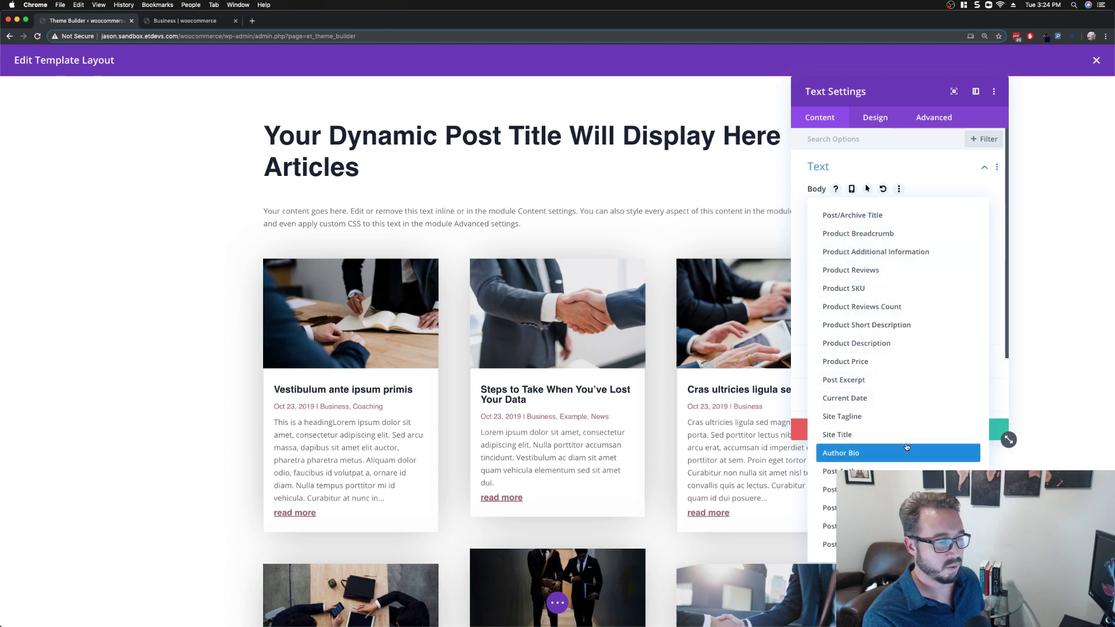
pyautogui.click(913, 174)
pyautogui.click(830, 429)
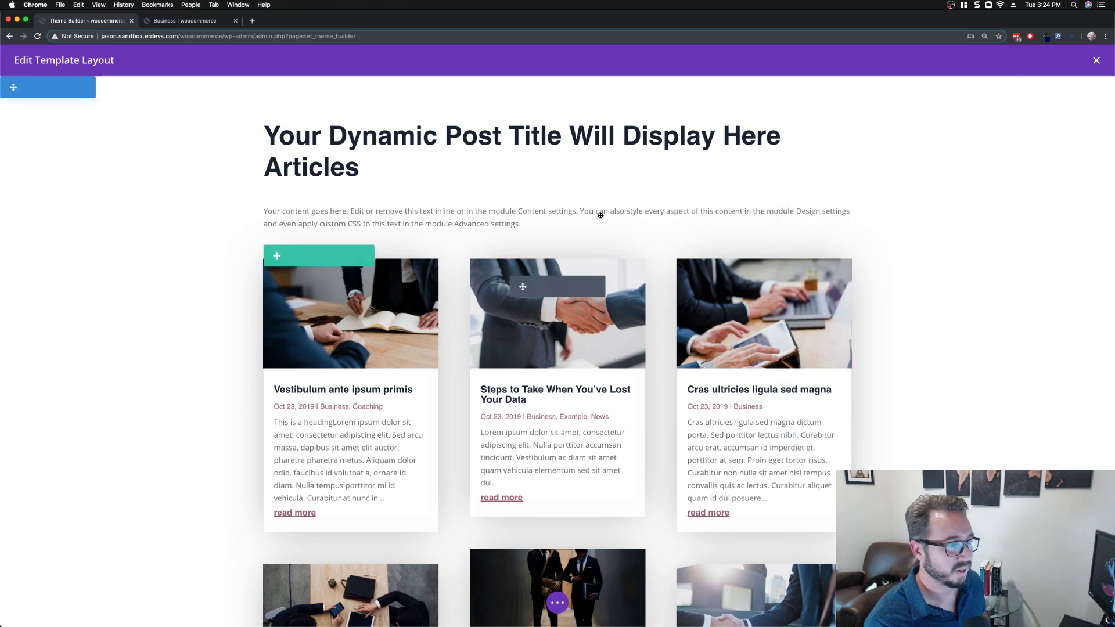
pyautogui.click(583, 210)
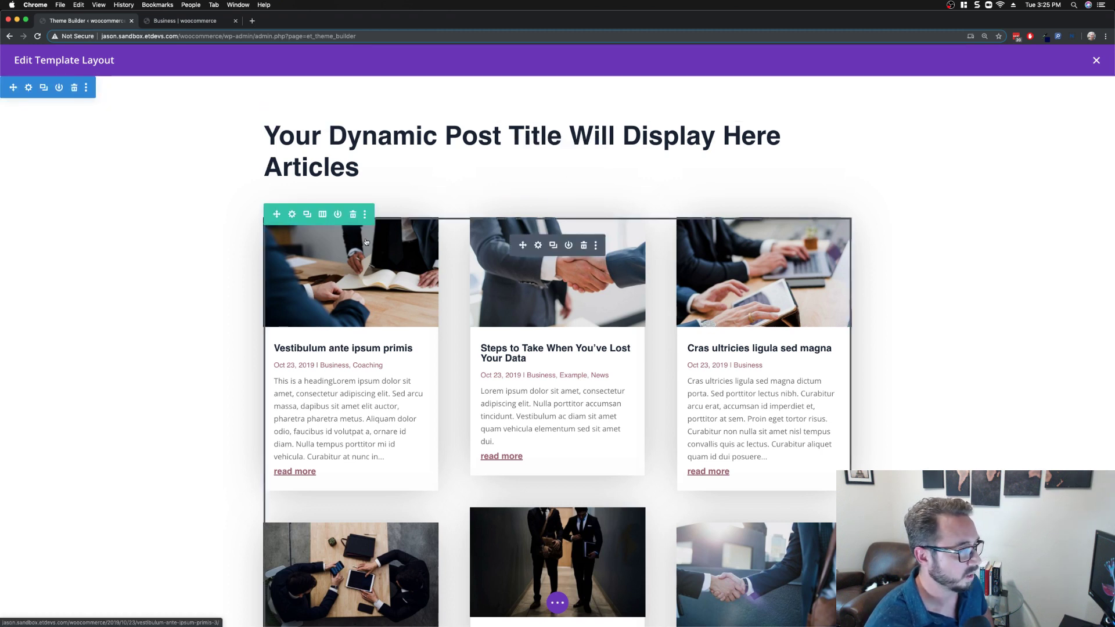
# Step: Examine the post grid and the excerpt text lengths on the live Business category page
pyautogui.click(182, 23)
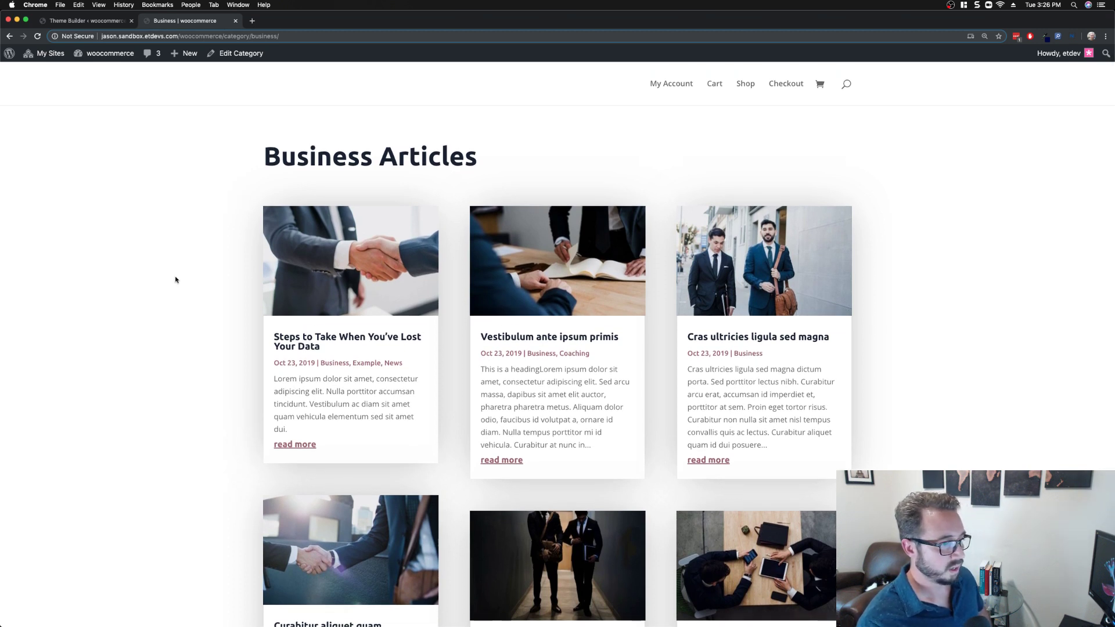
pyautogui.scroll(-5, 176, 281)
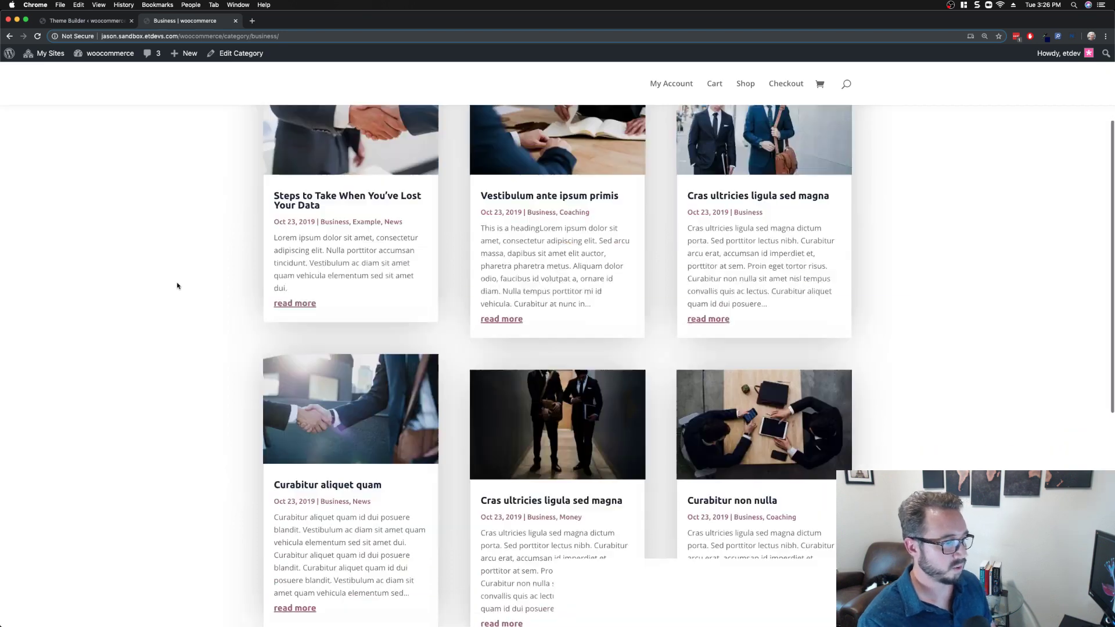
pyautogui.scroll(-3, 177, 285)
pyautogui.scroll(4, 178, 285)
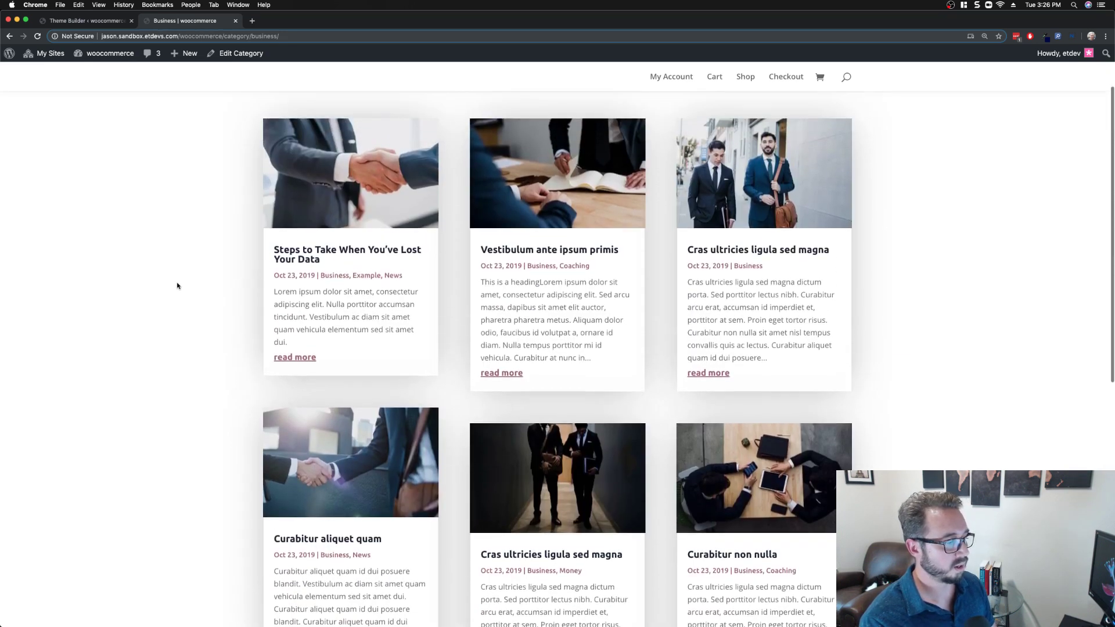
pyautogui.scroll(3, 178, 285)
pyautogui.scroll(1, 335, 292)
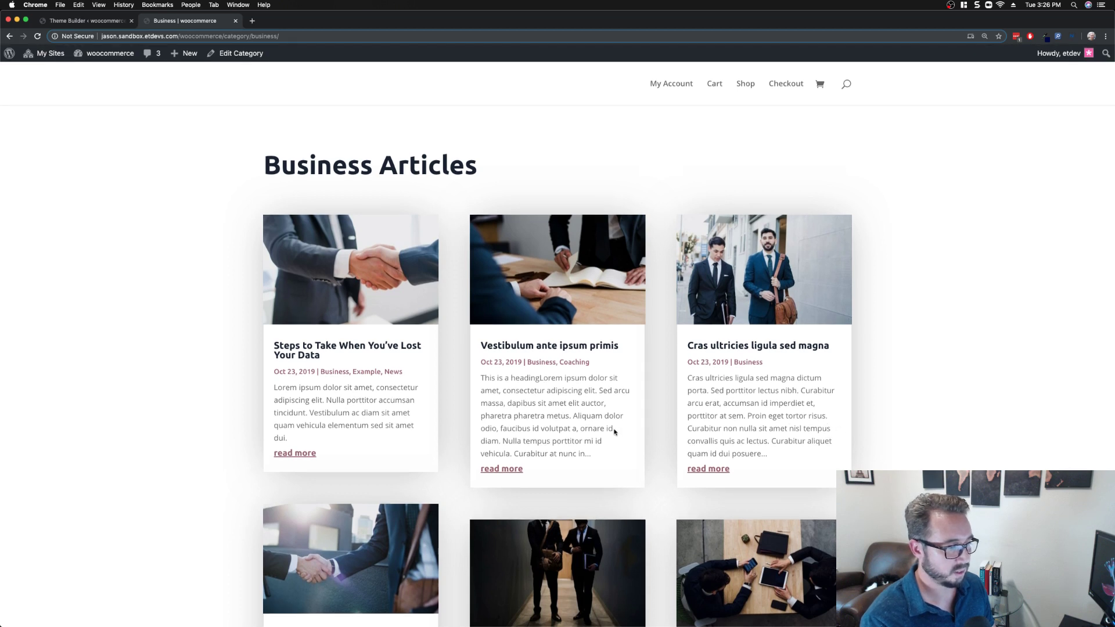
pyautogui.moveTo(302, 439); pyautogui.dragTo(271, 395)
pyautogui.moveTo(592, 460); pyautogui.dragTo(478, 377)
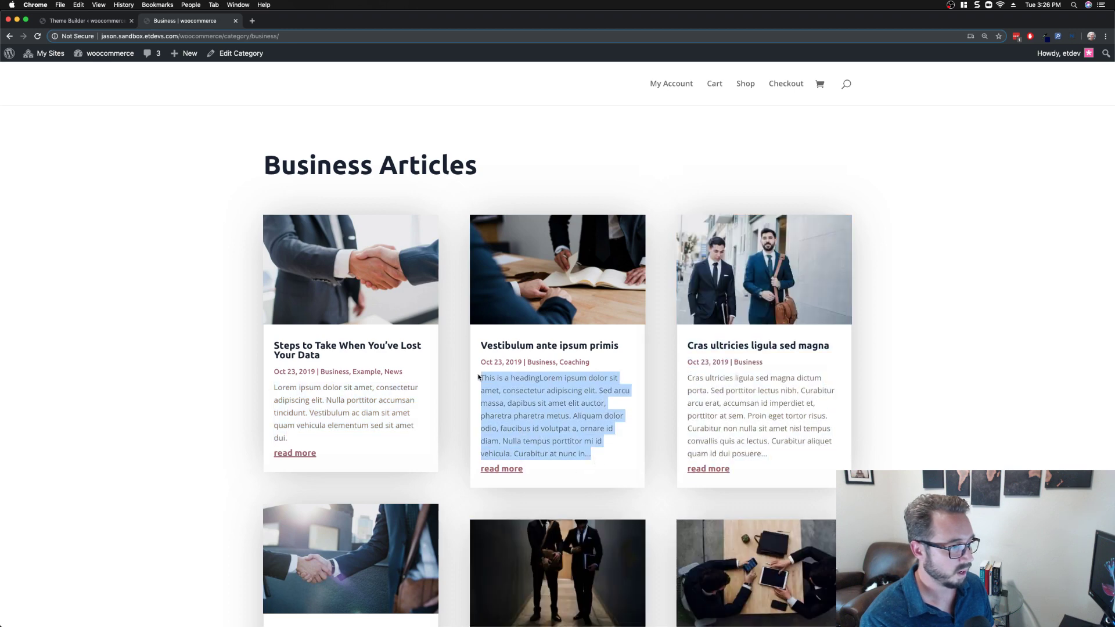
pyautogui.click(519, 160)
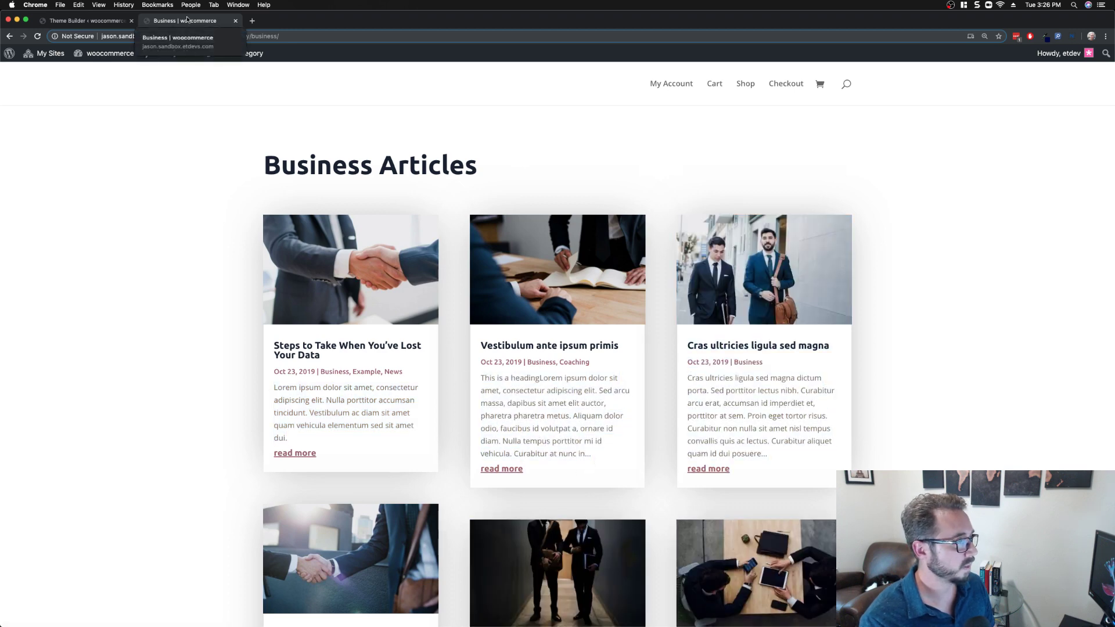
# Step: Return to the template layout and open the Blog module's settings
pyautogui.click(120, 22)
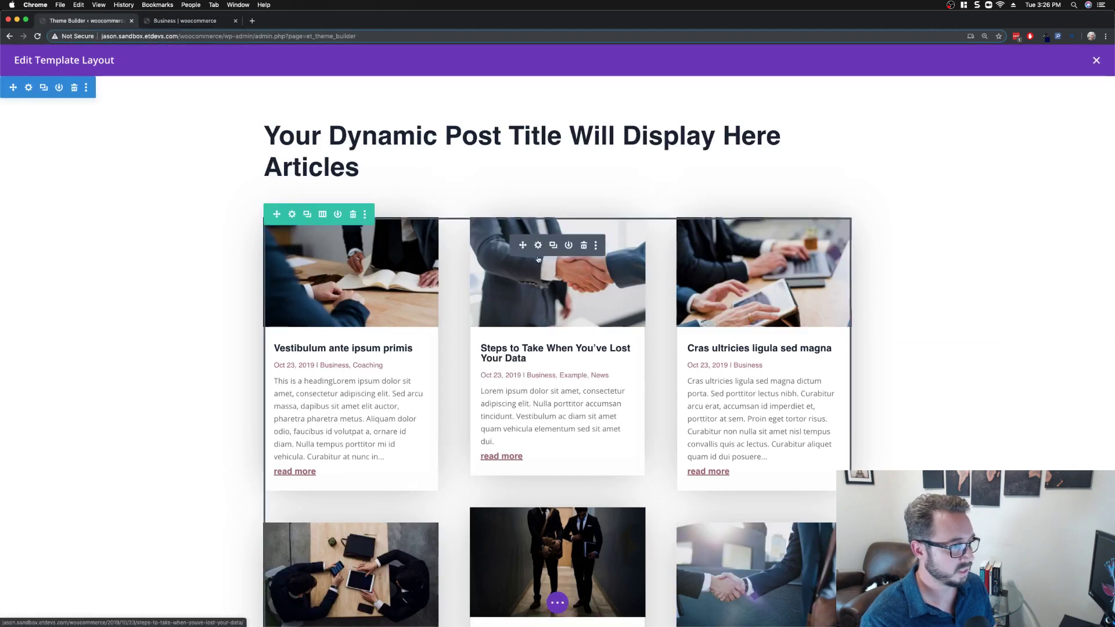
pyautogui.click(538, 246)
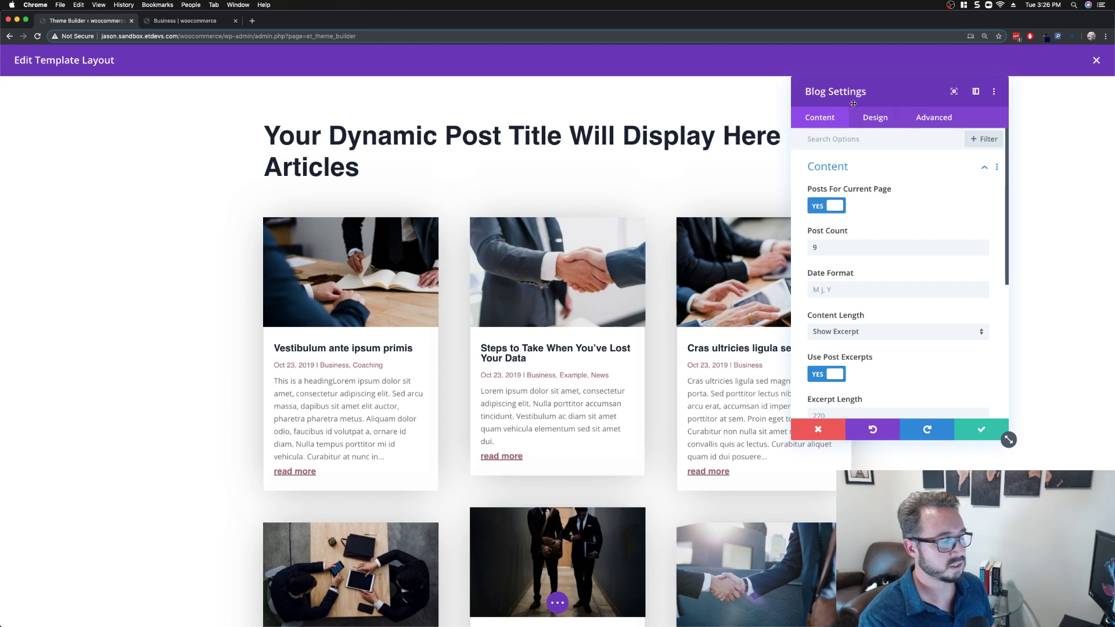
# Step: Turn off Use Post Excerpts for the Blog module and set its excerpt length to 120
pyautogui.scroll(-2, 875, 318)
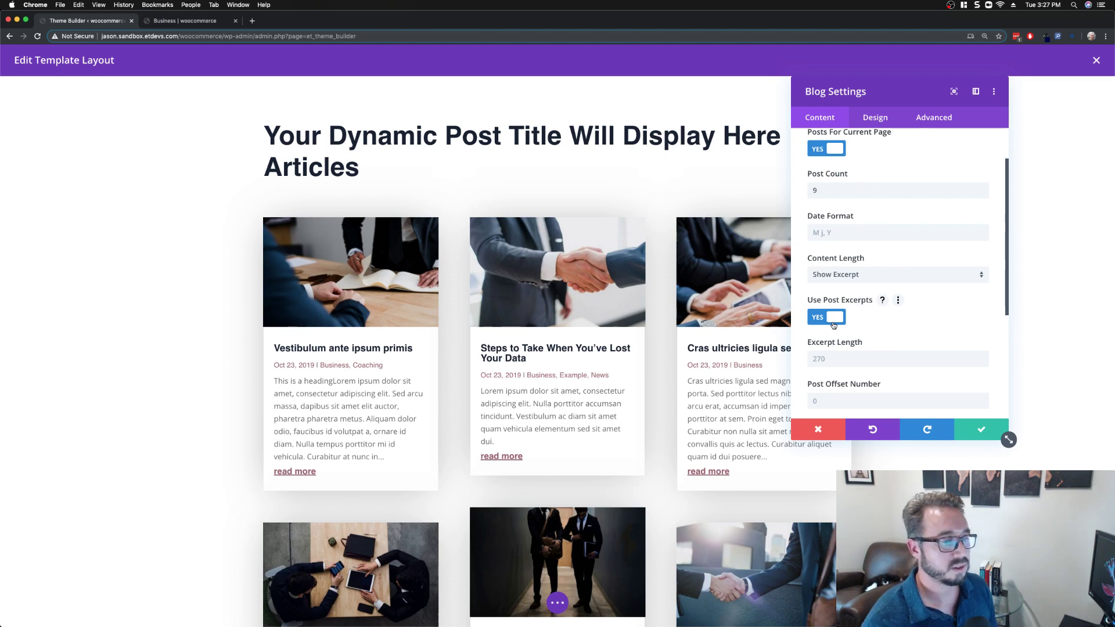
pyautogui.click(835, 319)
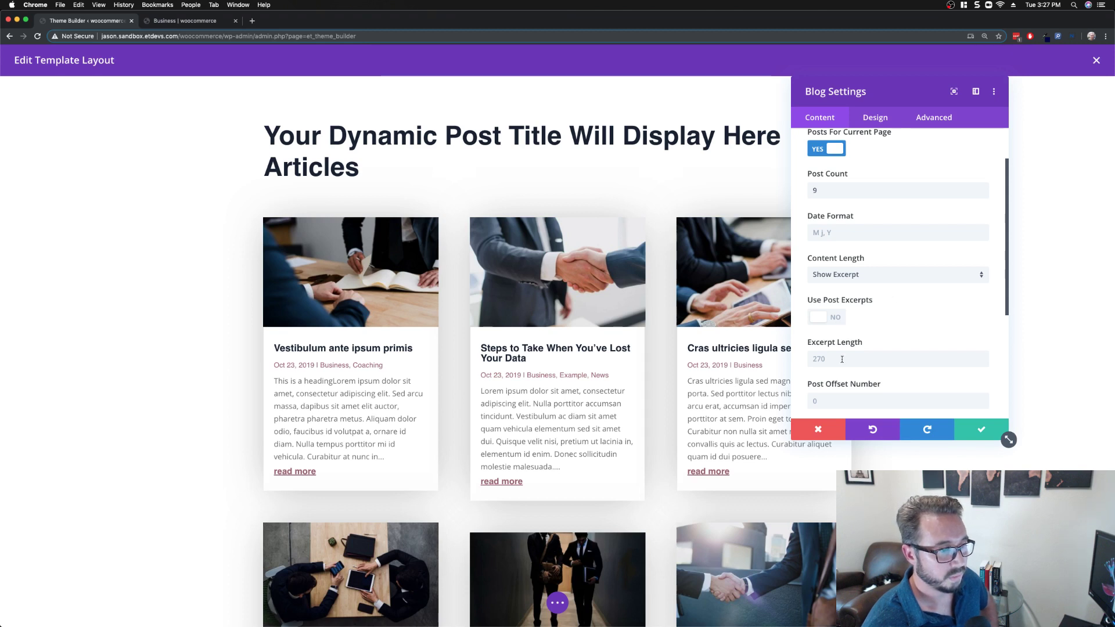
pyautogui.click(843, 359)
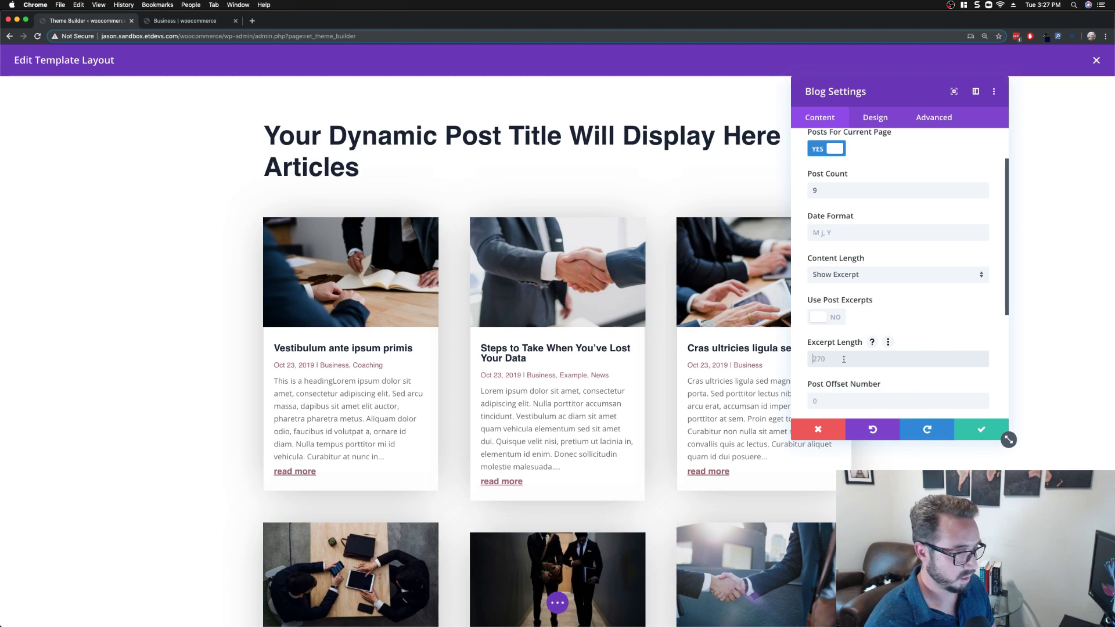
pyautogui.write('120')
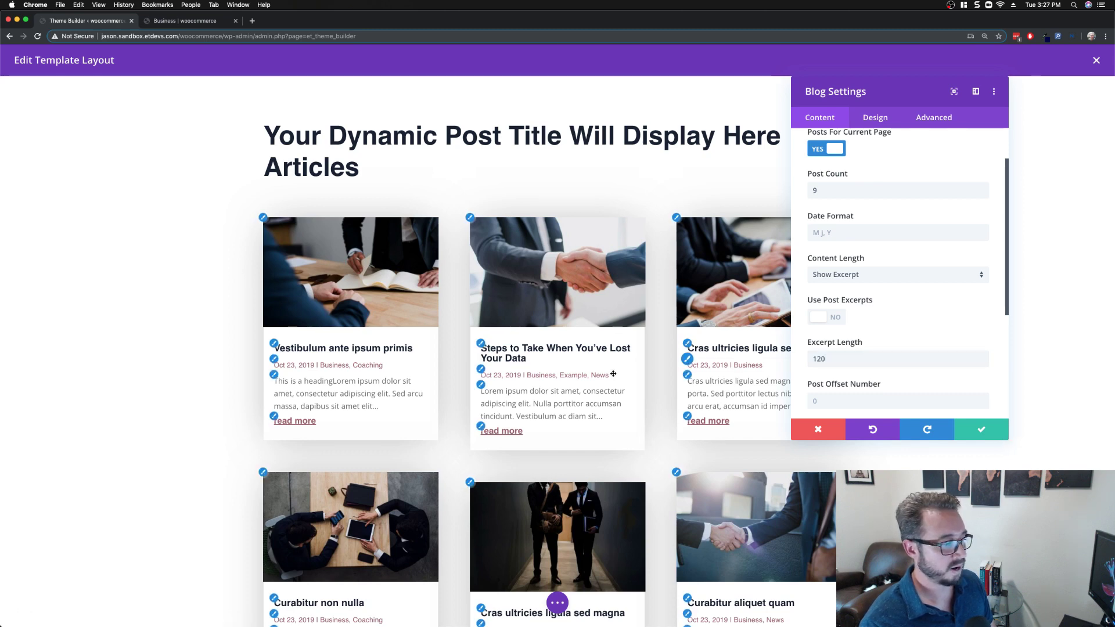
pyautogui.scroll(-2, 613, 374)
pyautogui.scroll(-7, 613, 374)
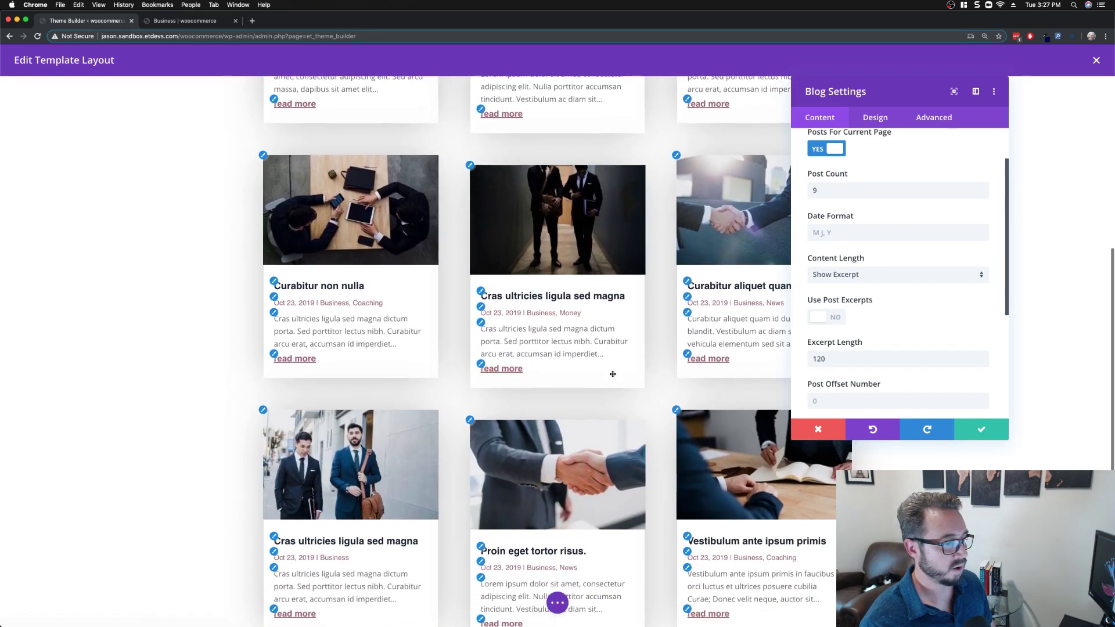
pyautogui.scroll(9, 612, 374)
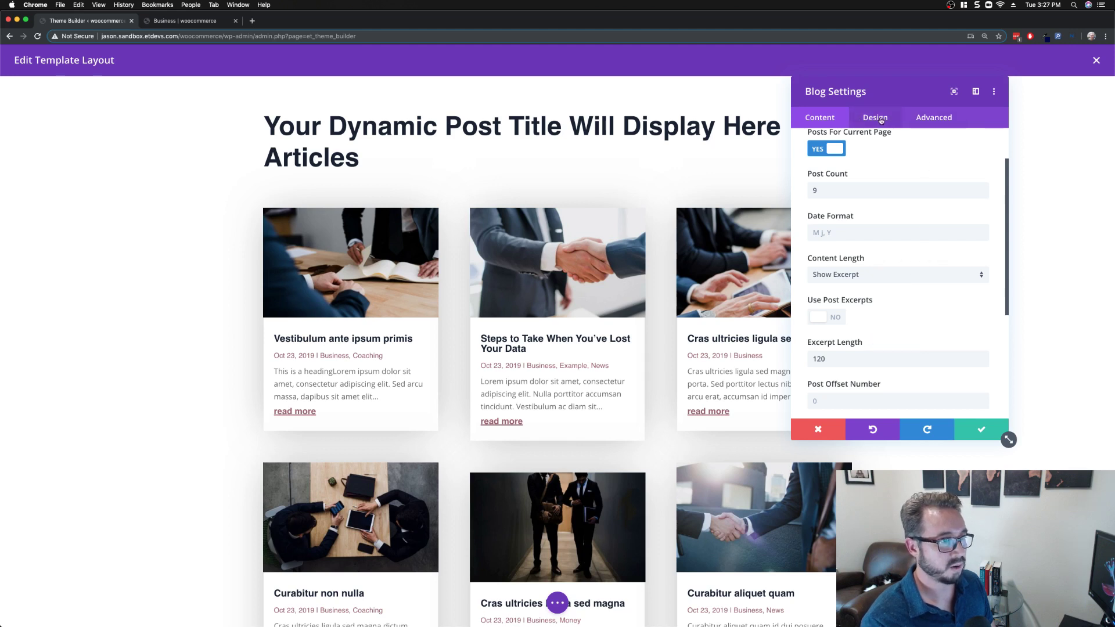
# Step: Review the Blog module's design options and custom CSS fields, and save the module settings
pyautogui.click(882, 120)
pyautogui.scroll(-3, 907, 281)
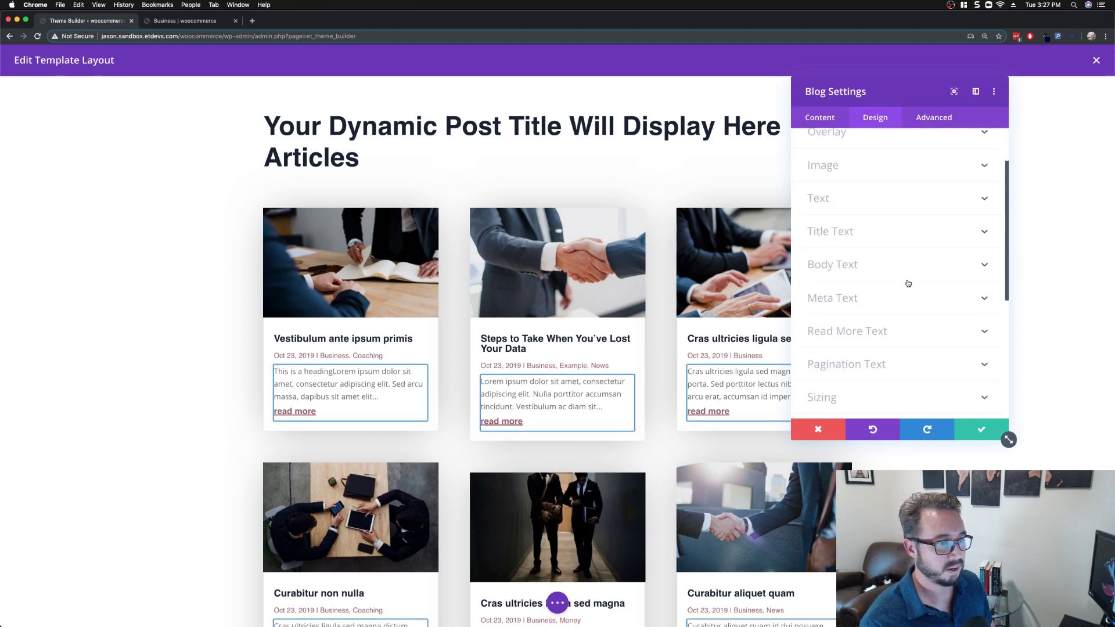
pyautogui.scroll(3, 907, 282)
pyautogui.click(962, 117)
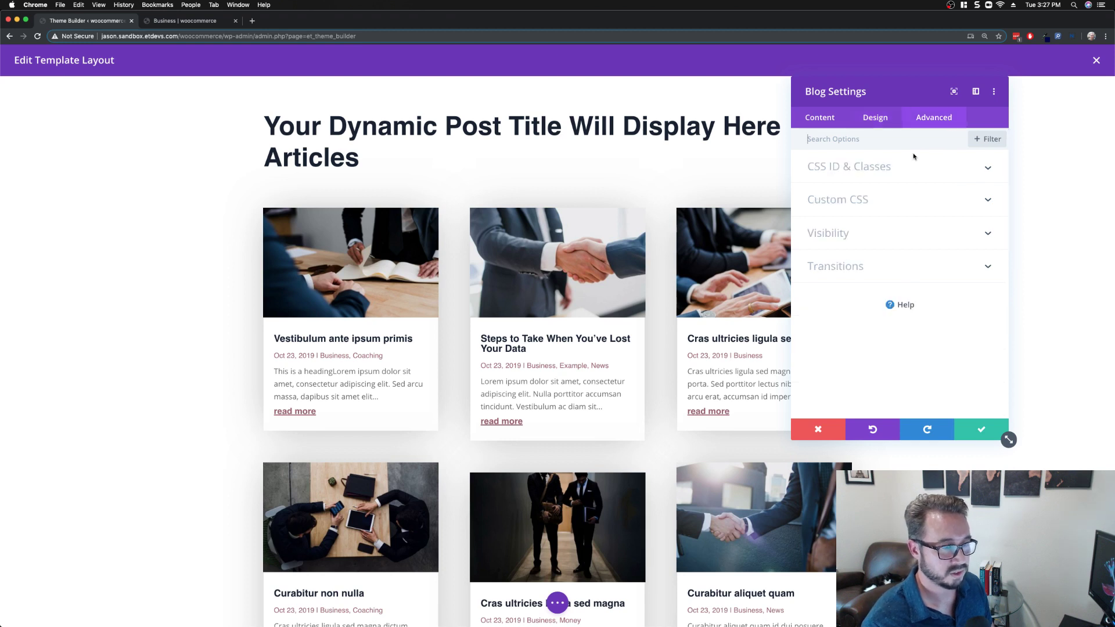
pyautogui.click(870, 214)
pyautogui.scroll(-6, 878, 297)
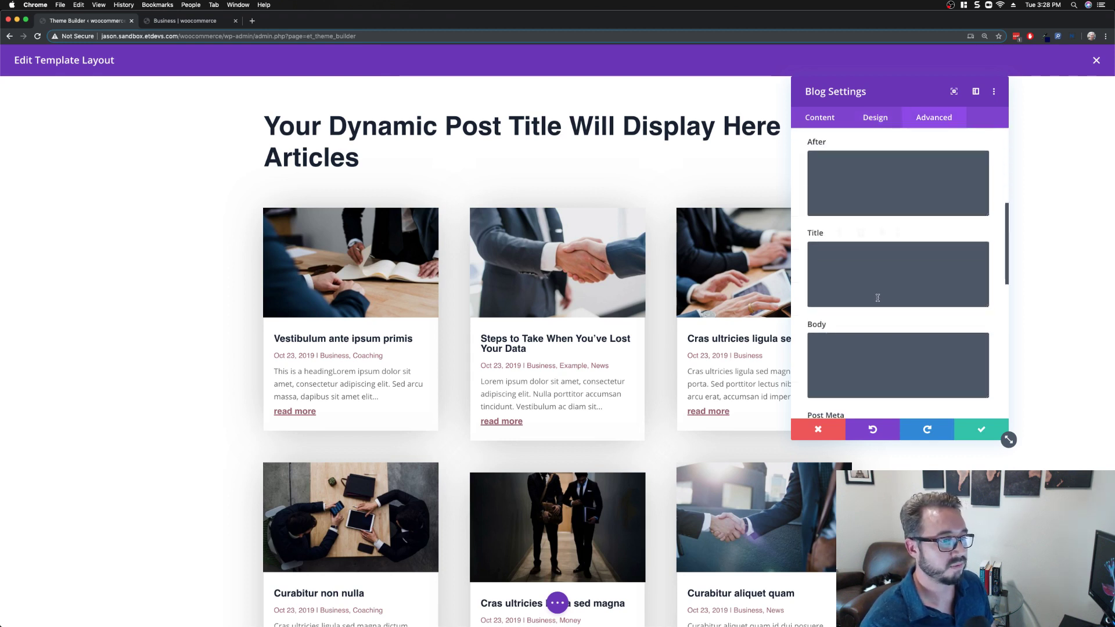
pyautogui.scroll(-3, 878, 300)
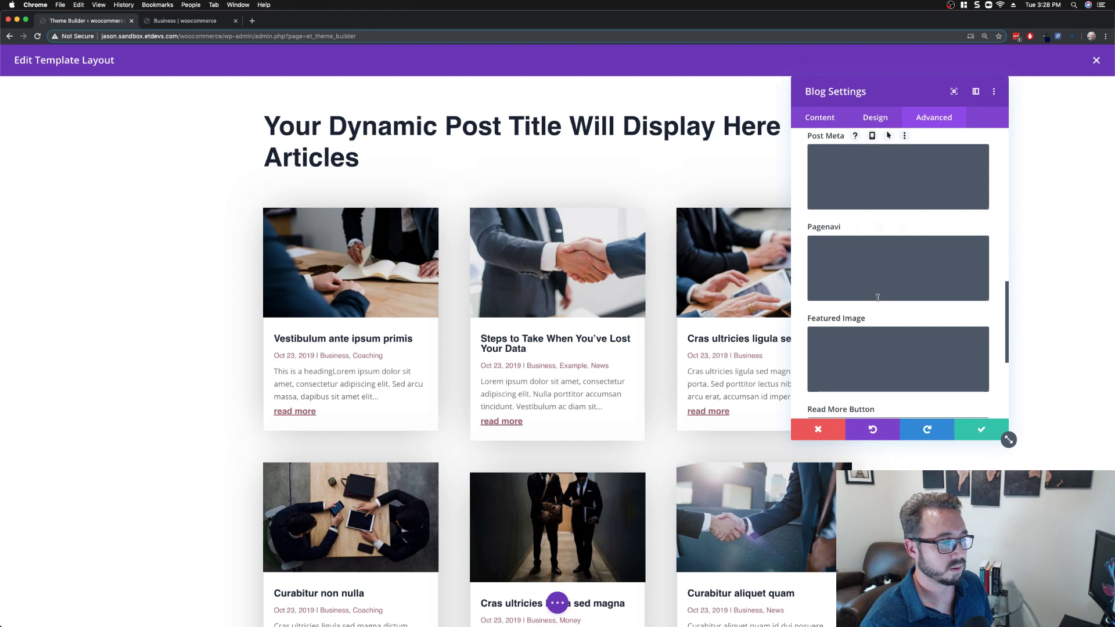
pyautogui.scroll(3, 878, 299)
pyautogui.scroll(3, 878, 298)
pyautogui.scroll(-5, 878, 298)
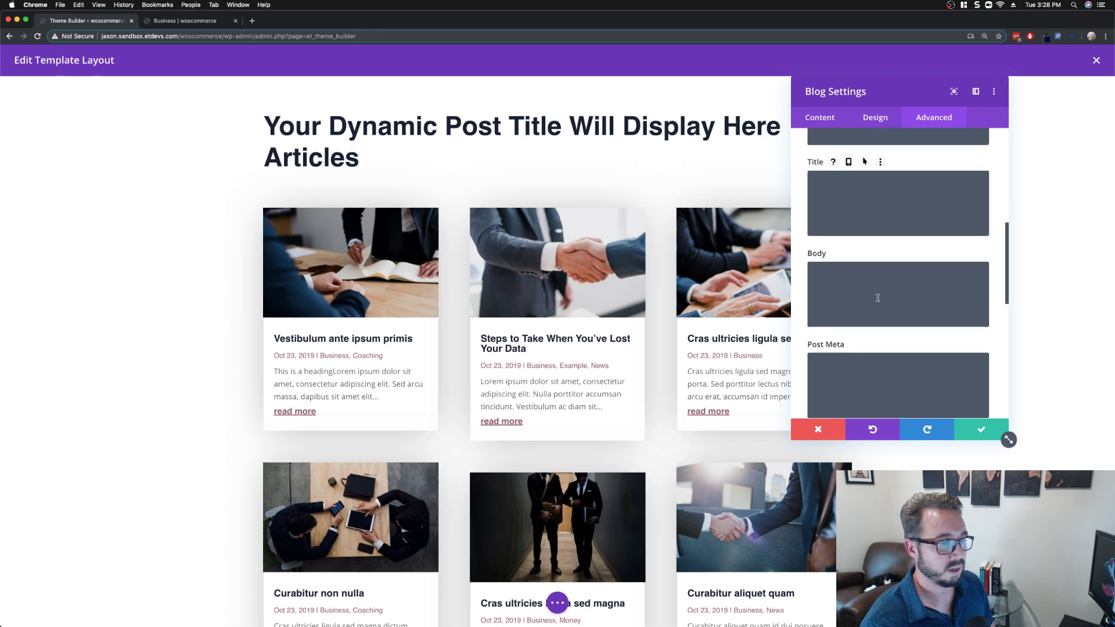
pyautogui.scroll(-5, 878, 298)
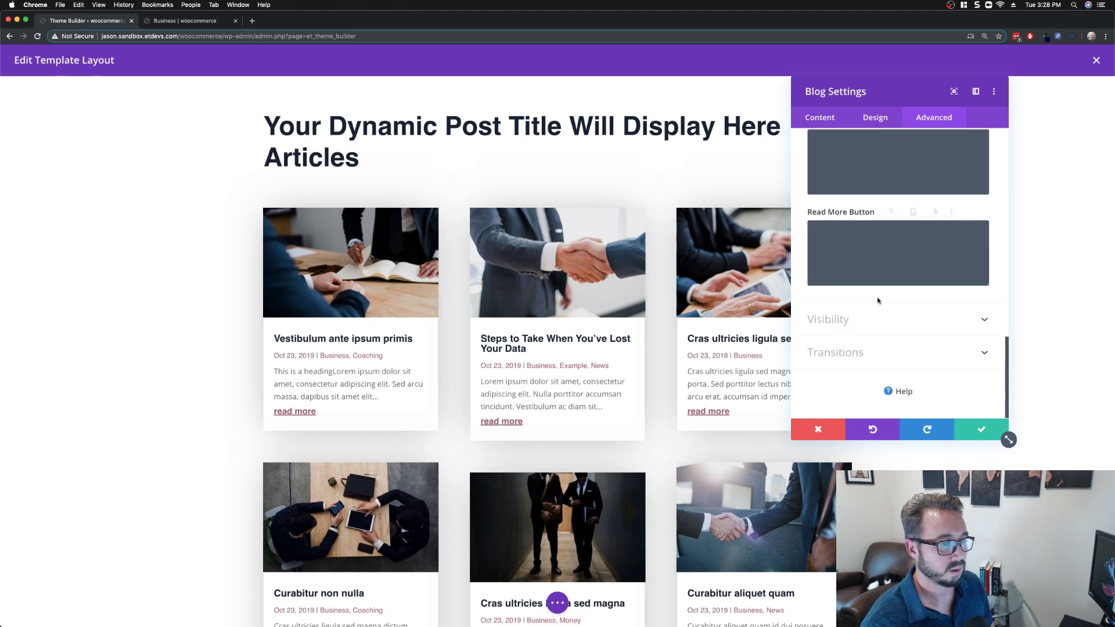
pyautogui.scroll(10, 880, 300)
pyautogui.click(968, 429)
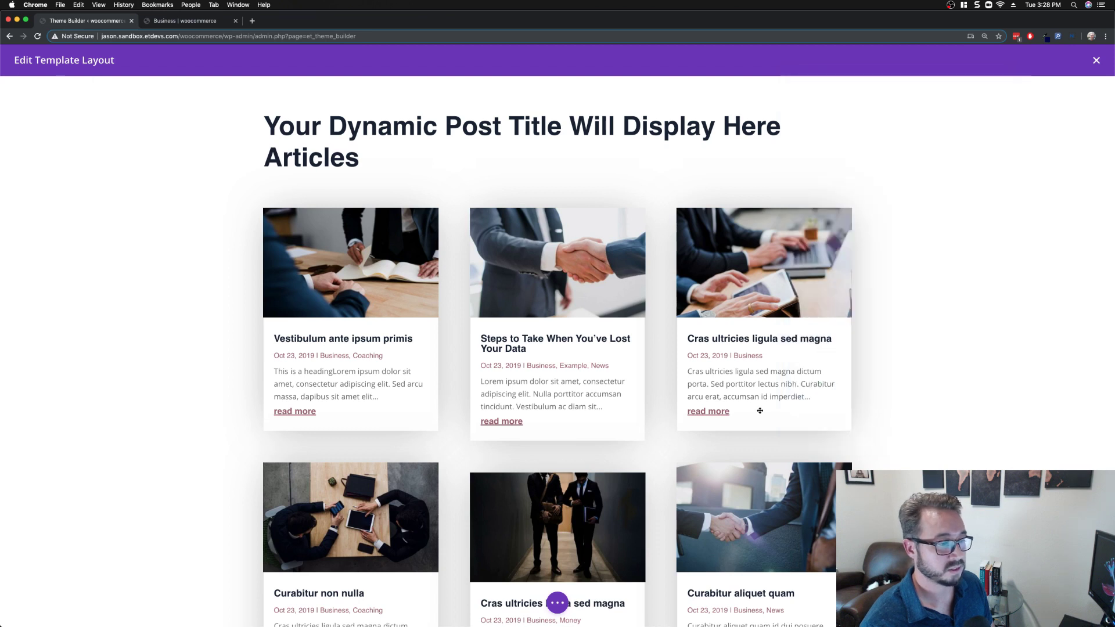
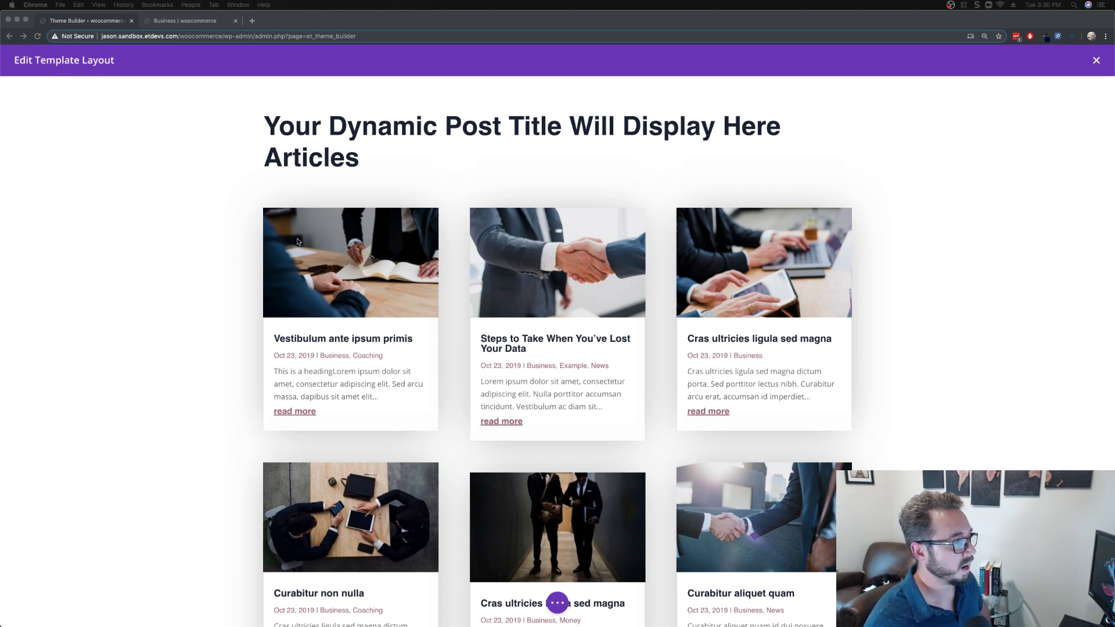
# Step: Reopen the Blog module's settings, move their window clear of the header to examine the content options, and close them
pyautogui.click(86, 22)
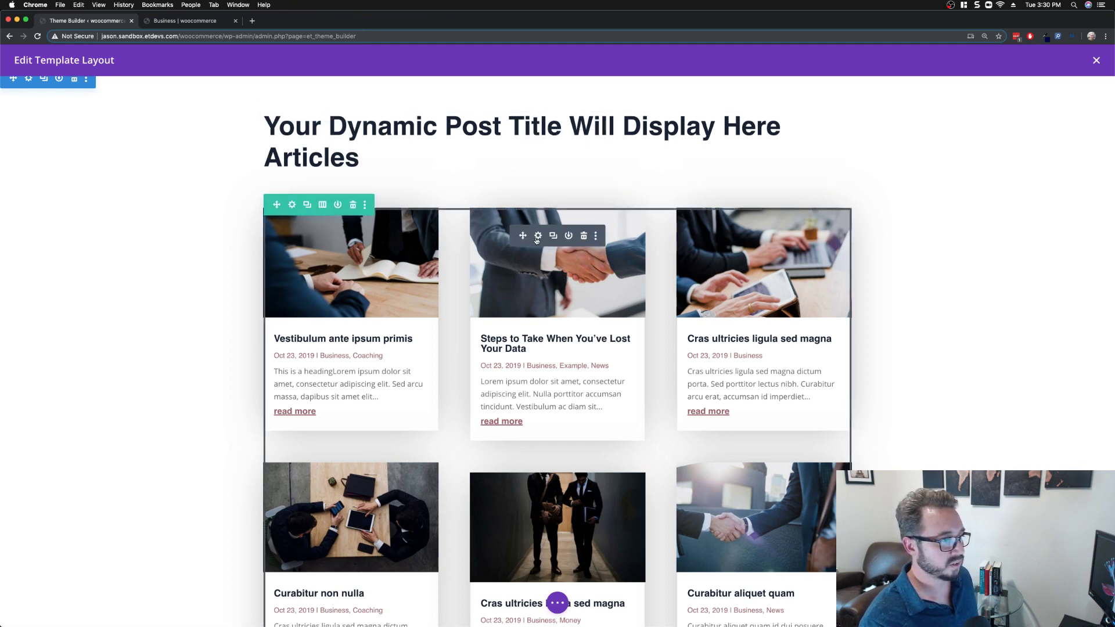
pyautogui.click(538, 236)
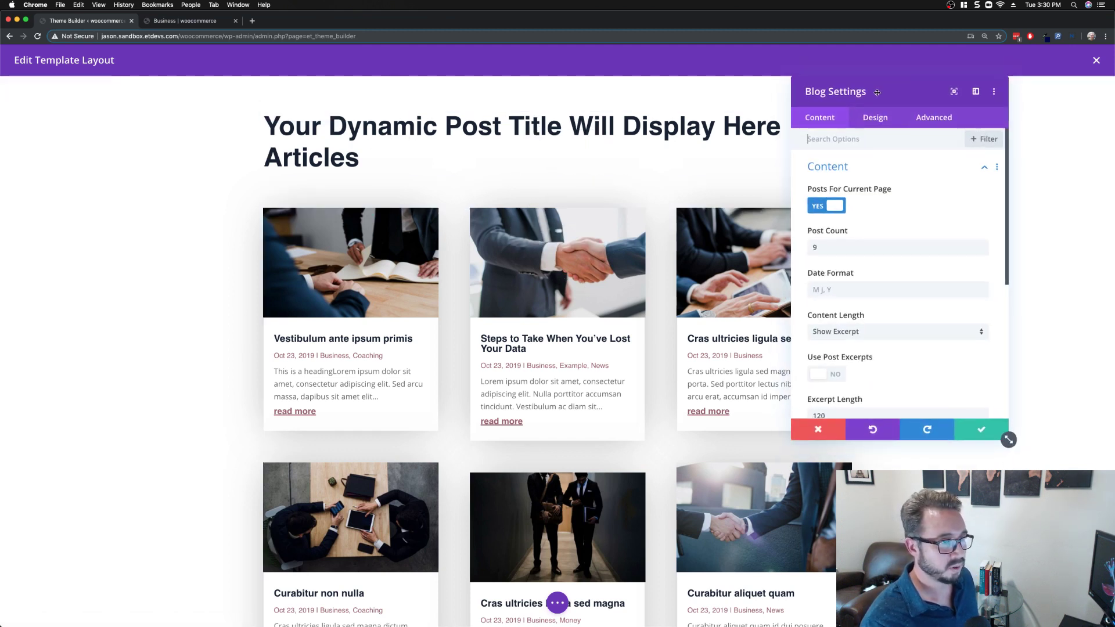
pyautogui.moveTo(872, 91); pyautogui.dragTo(886, 130)
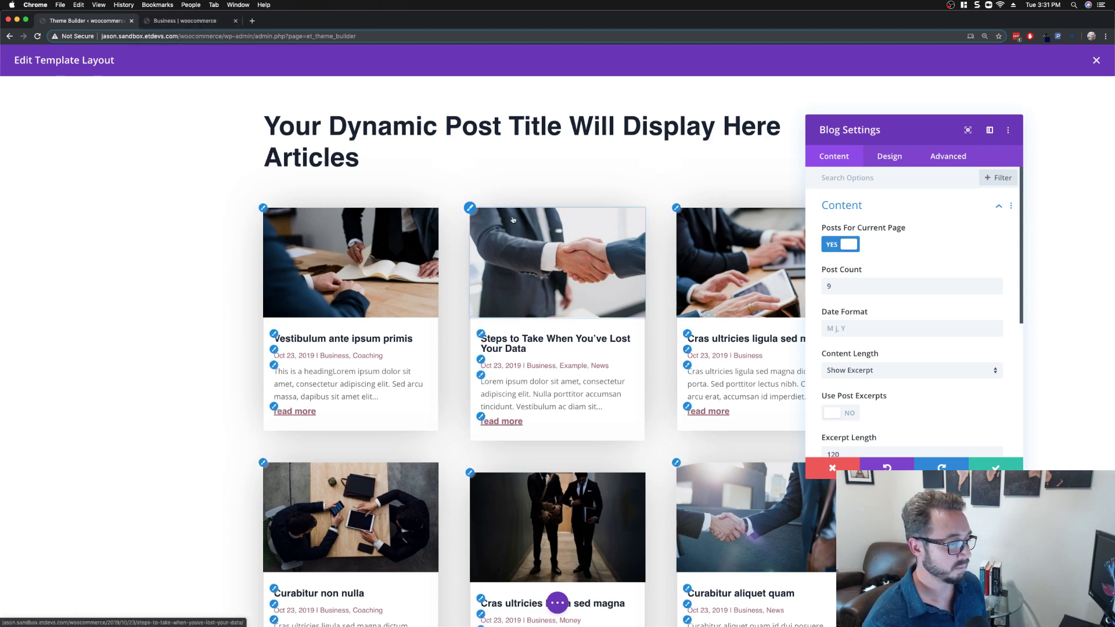
pyautogui.scroll(-1, 562, 230)
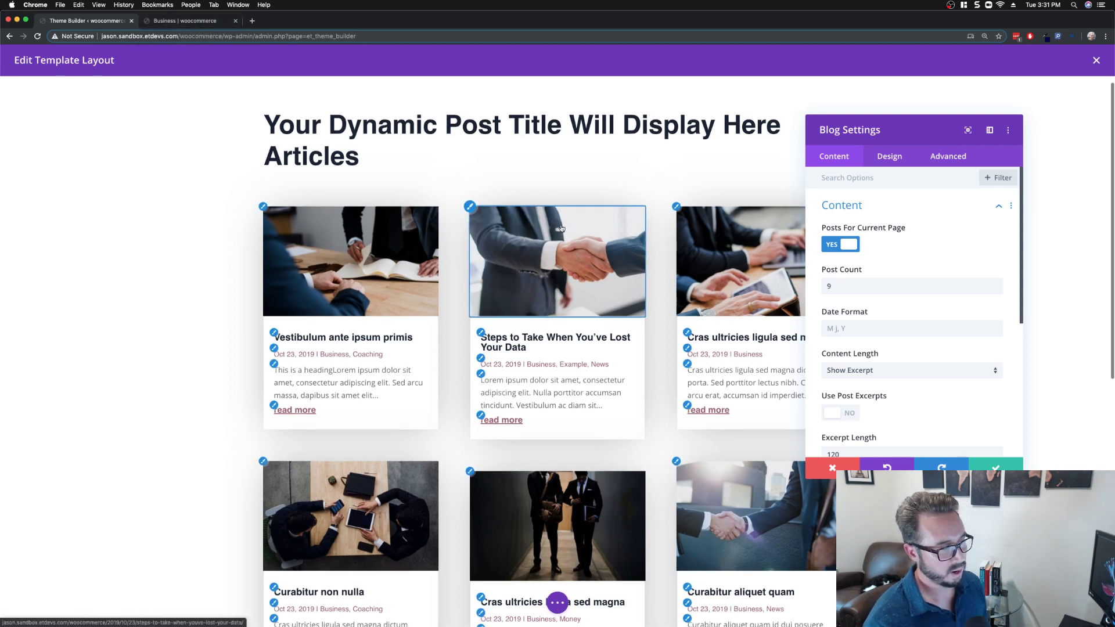
pyautogui.scroll(1, 482, 270)
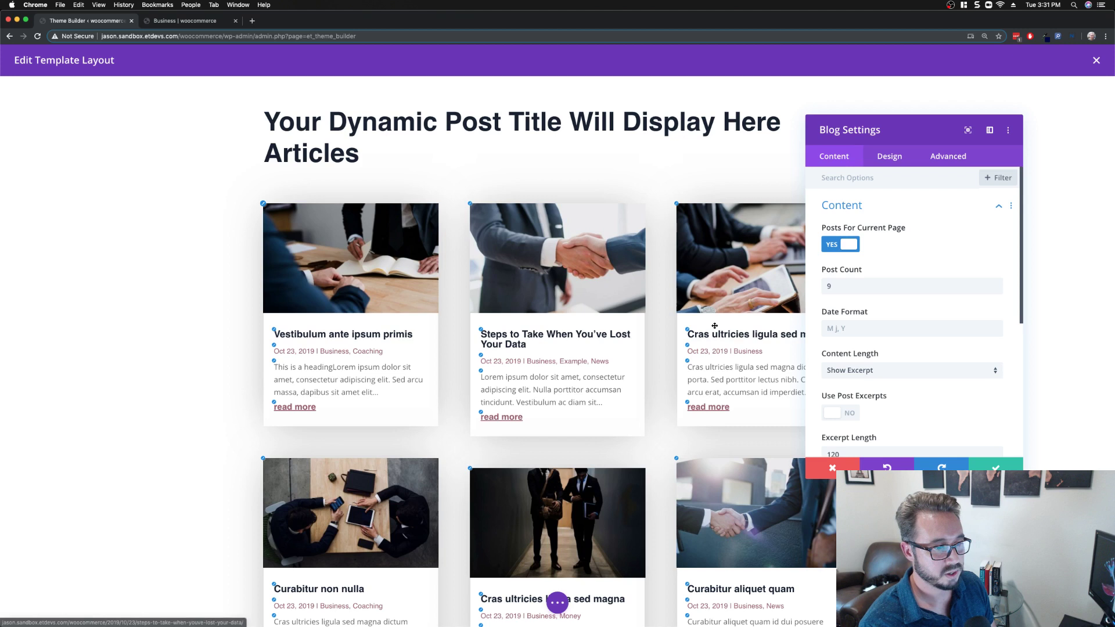
pyautogui.click(996, 468)
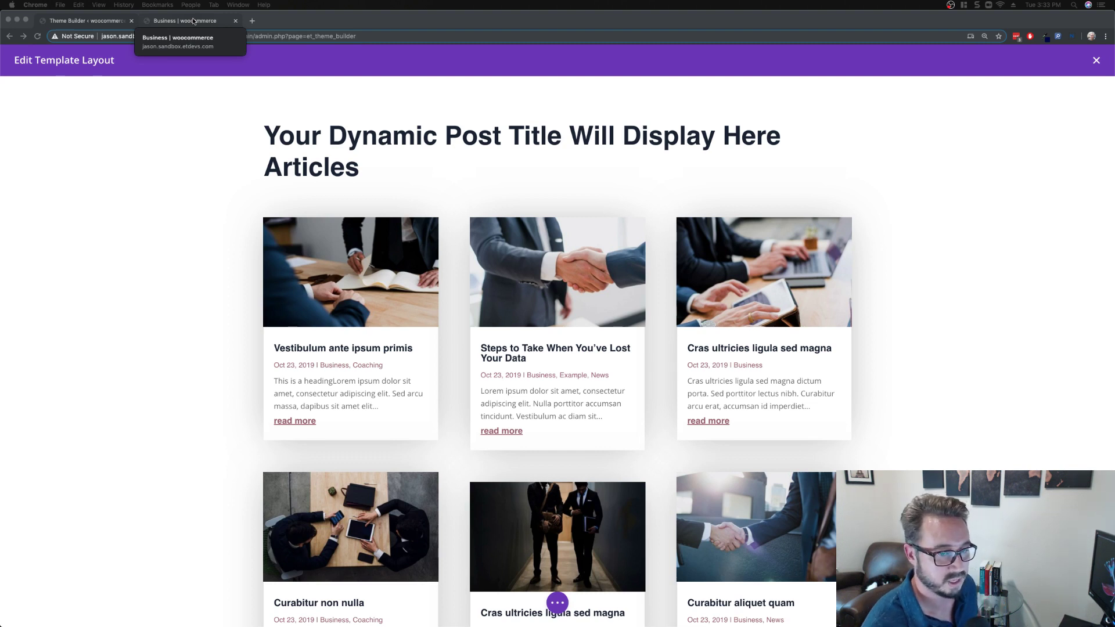
pyautogui.click(190, 154)
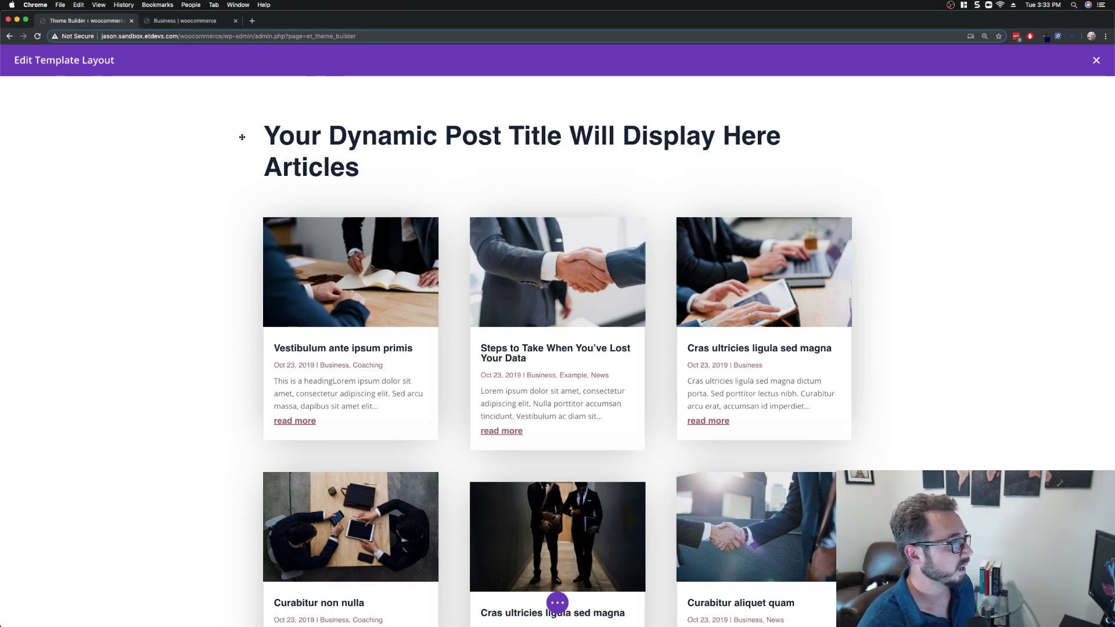
pyautogui.moveTo(367, 145)
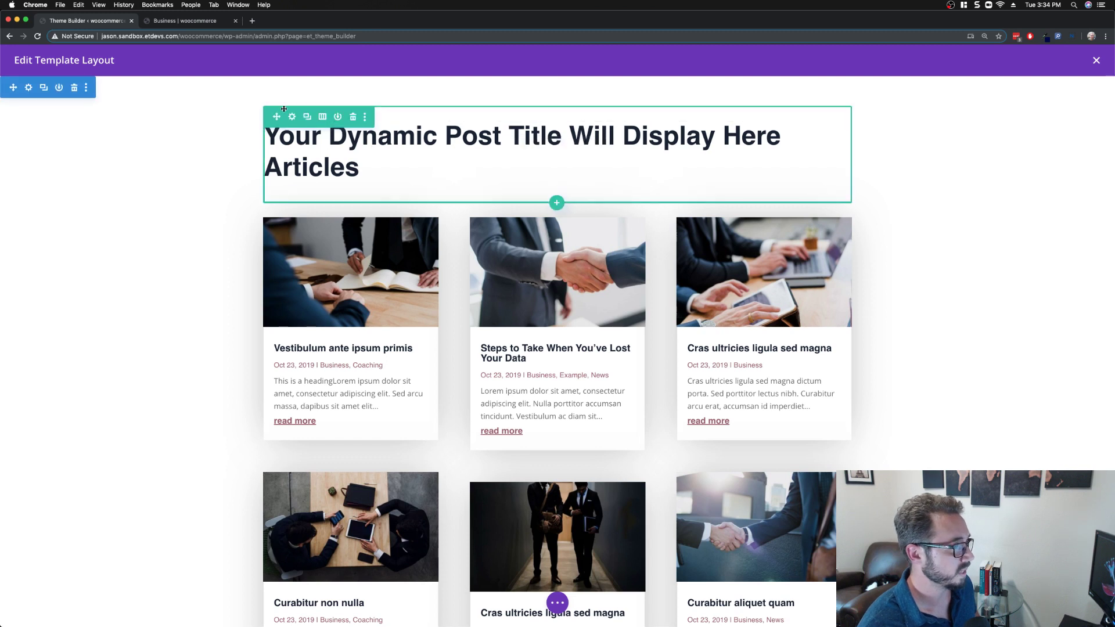
pyautogui.scroll(-1, 154, 219)
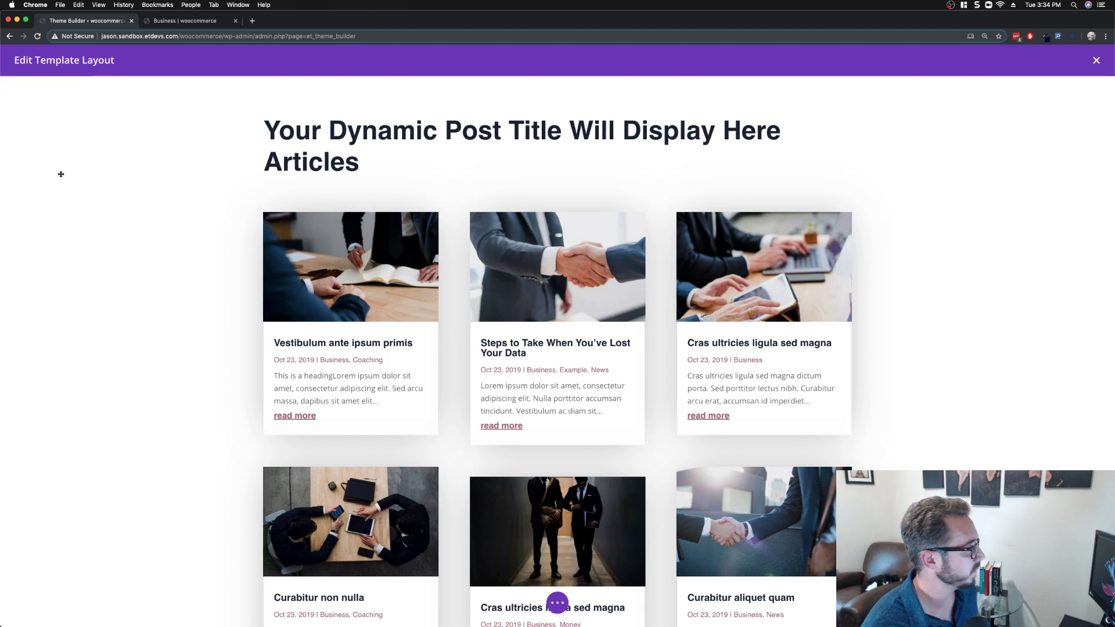
pyautogui.moveTo(449, 148)
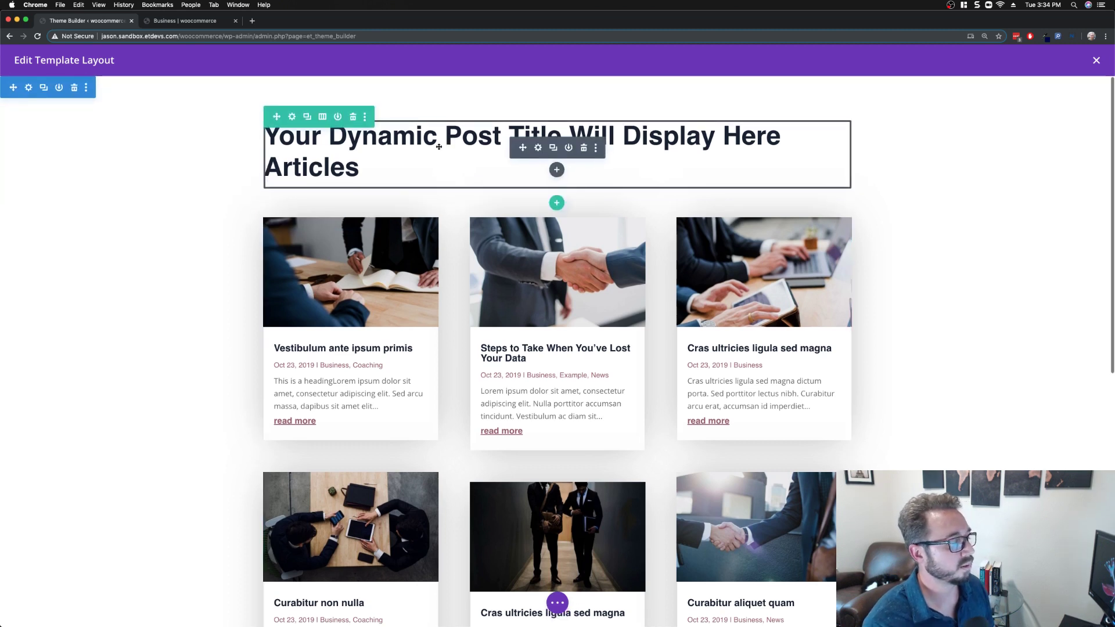
pyautogui.scroll(1, 559, 84)
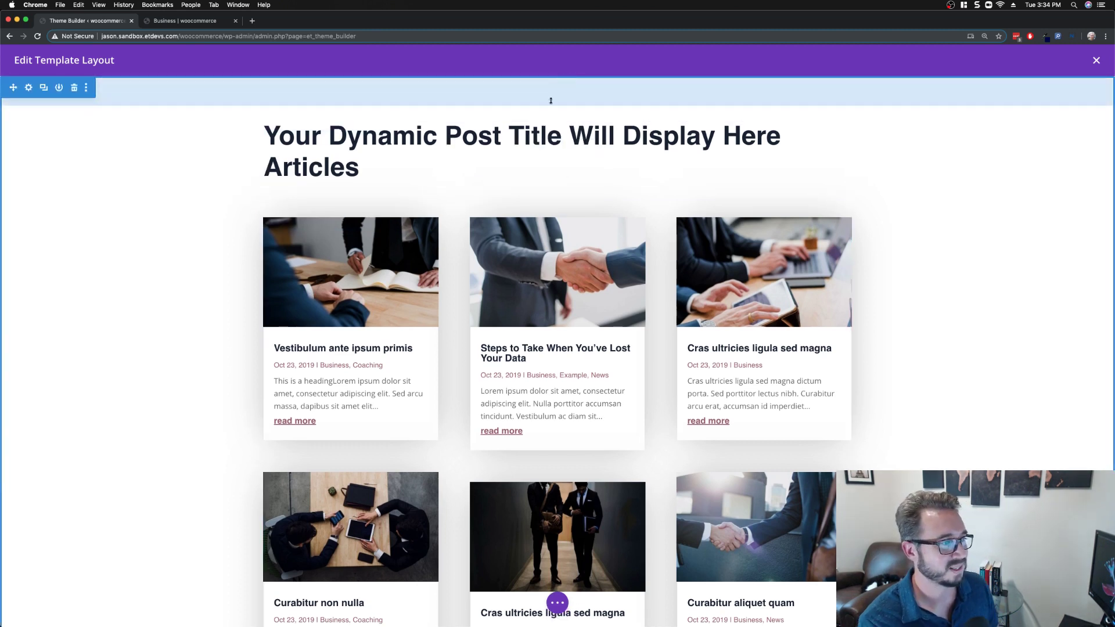
# Step: Insert a two-fifths/three-fifths row below the post title row and add a Post Slider module to its first column
pyautogui.click(557, 201)
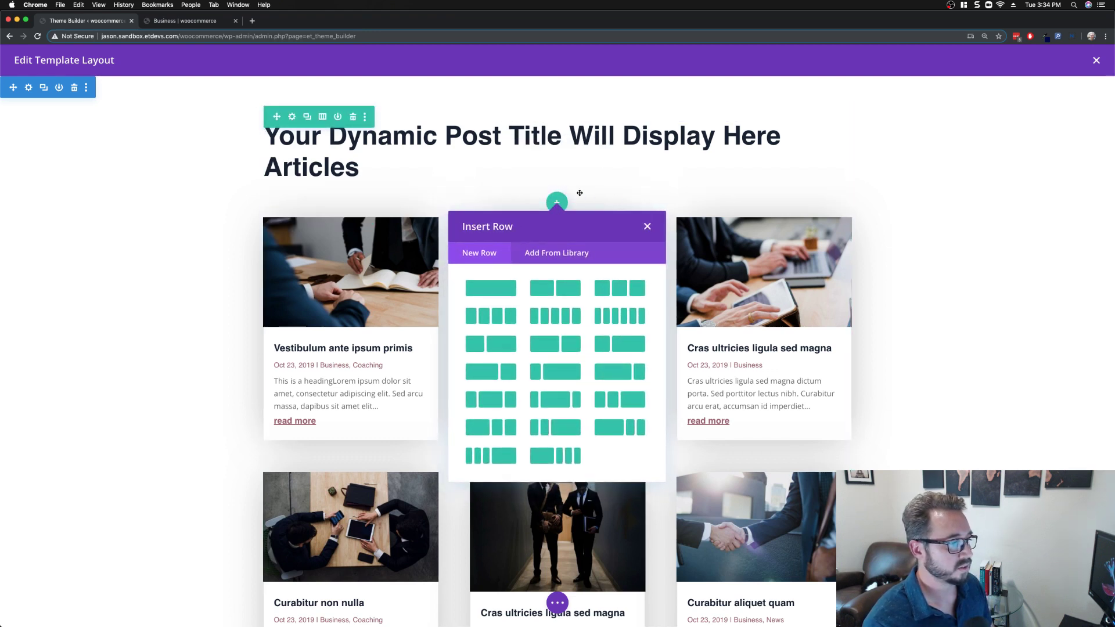
pyautogui.scroll(-1, 570, 276)
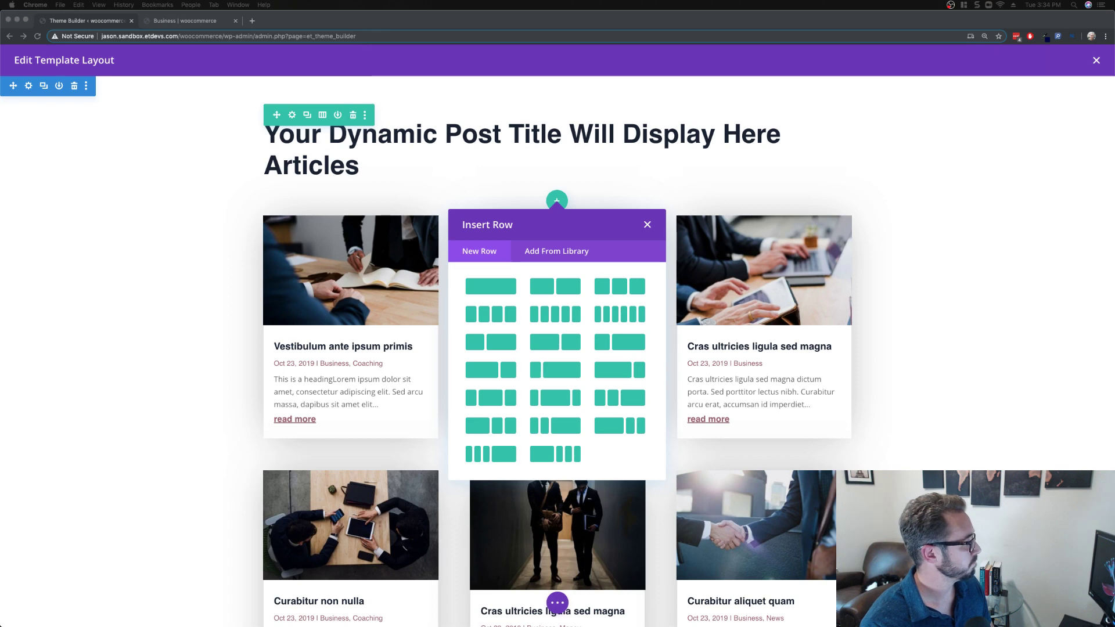
pyautogui.click(508, 345)
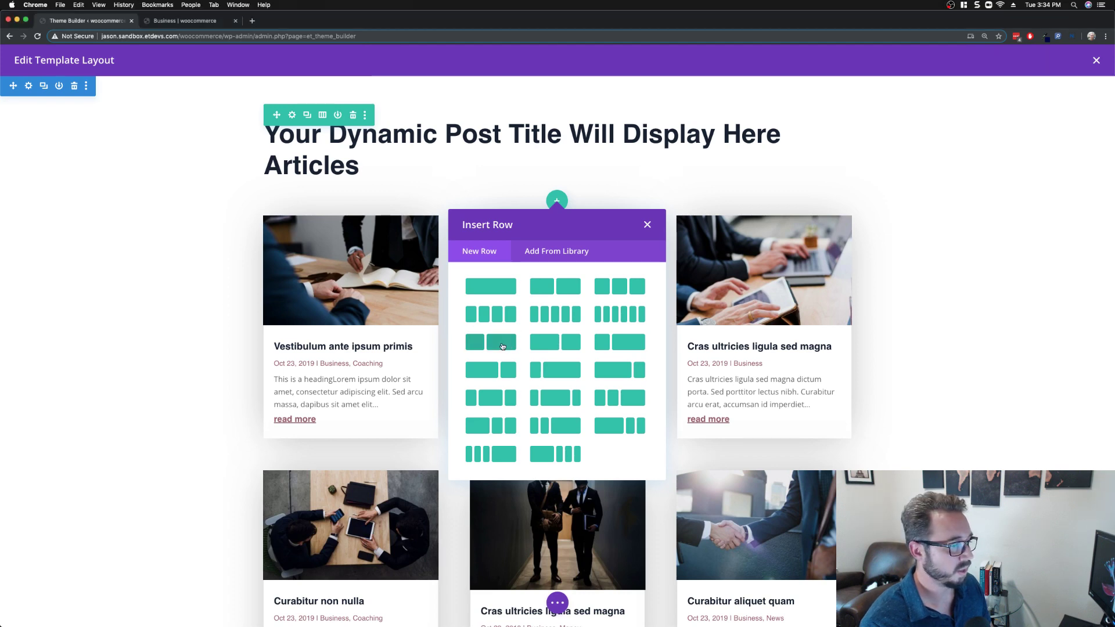
pyautogui.click(501, 347)
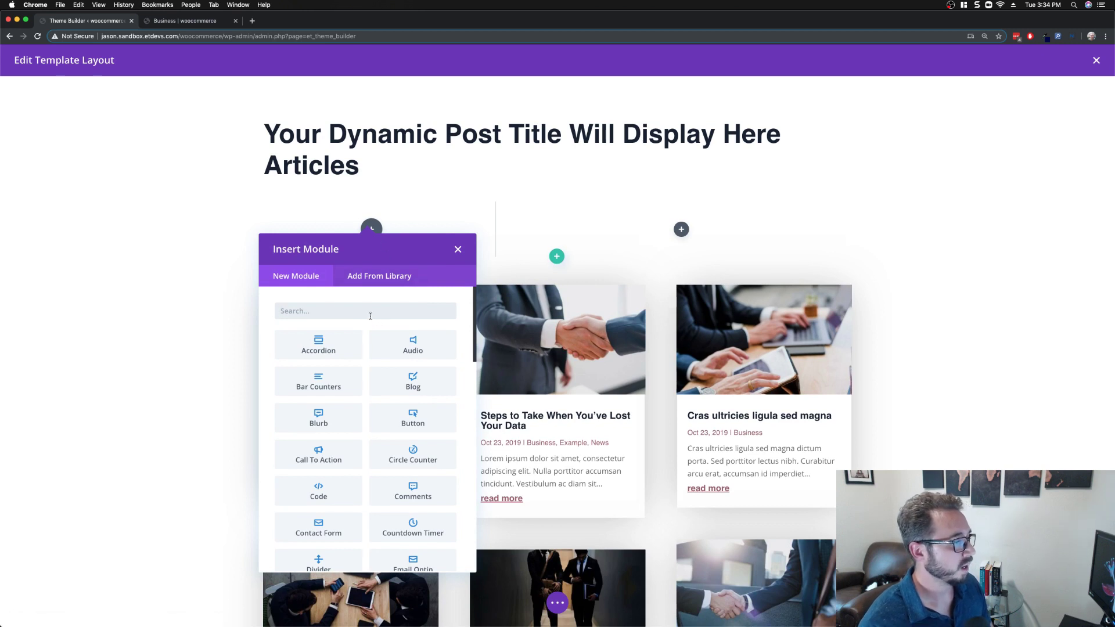
pyautogui.write('post')
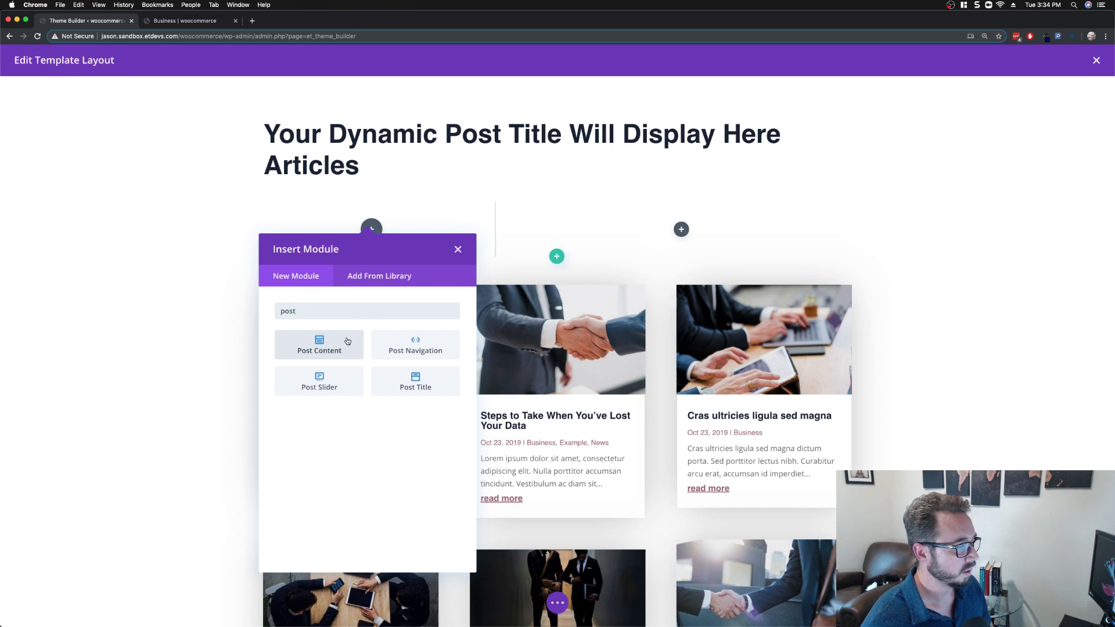
pyautogui.click(323, 385)
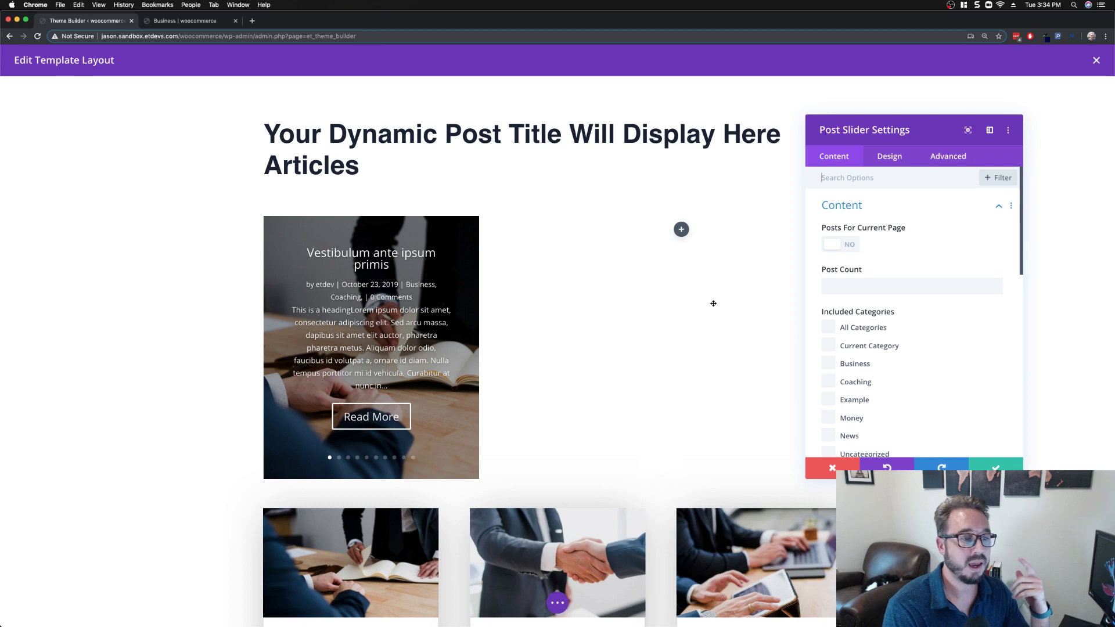
# Step: Enable Posts For Current Page on the Post Slider and set its post count to 4
pyautogui.moveTo(864, 242)
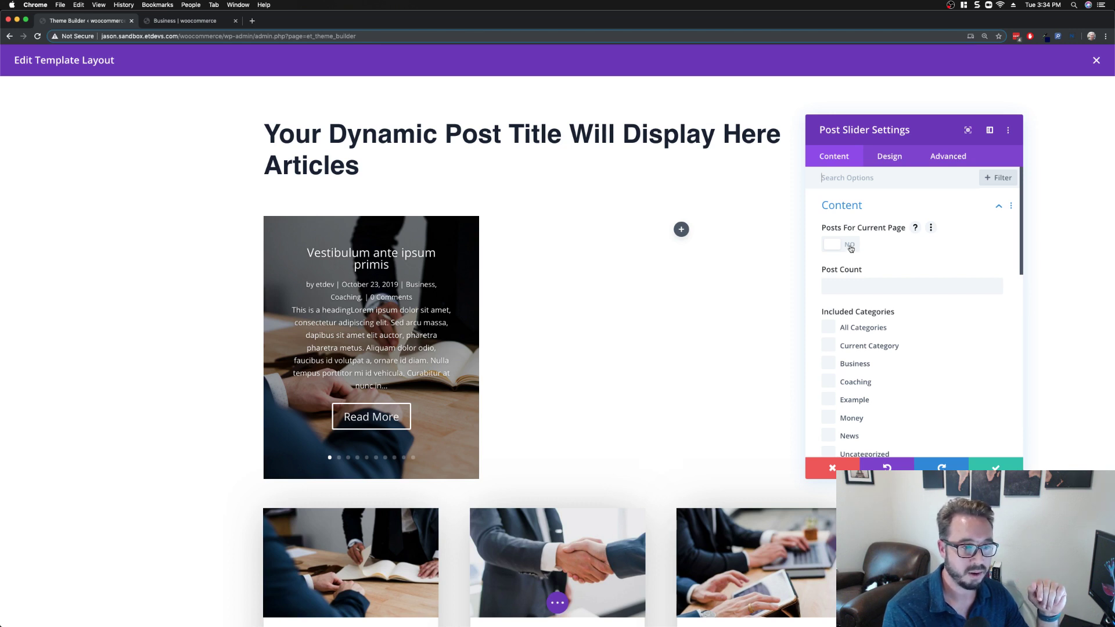
pyautogui.click(850, 247)
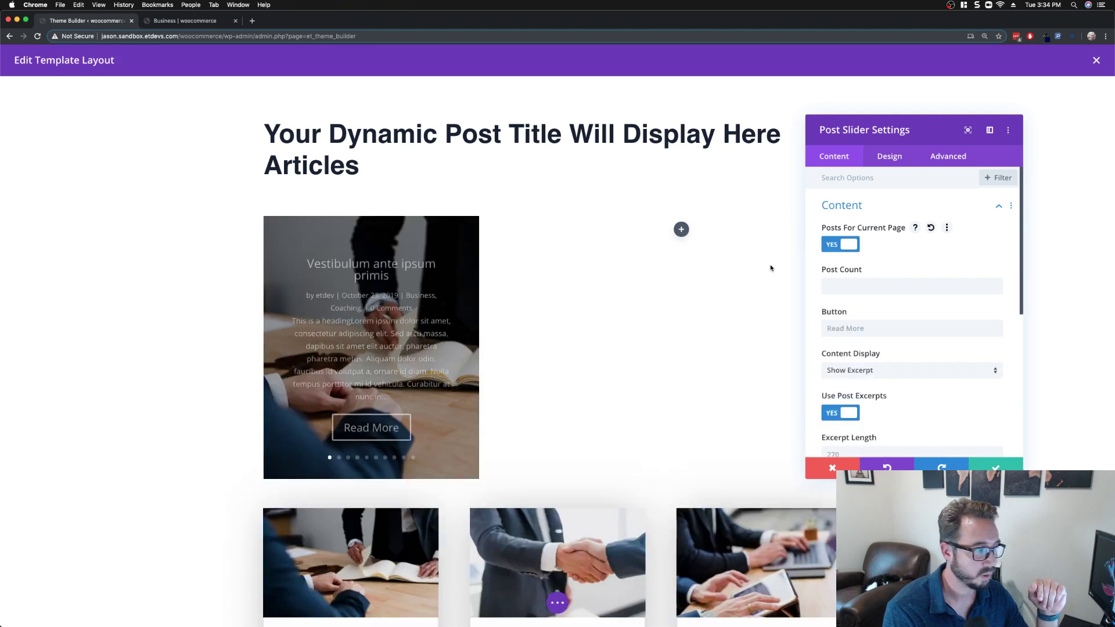
pyautogui.click(887, 290)
pyautogui.write('4')
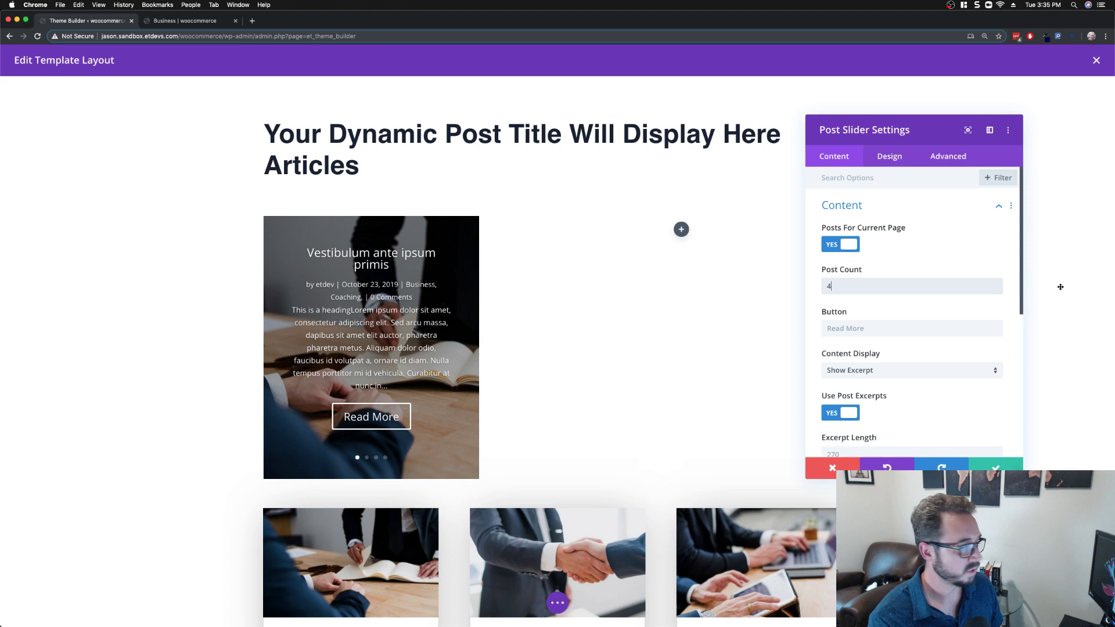
pyautogui.scroll(-1, 991, 327)
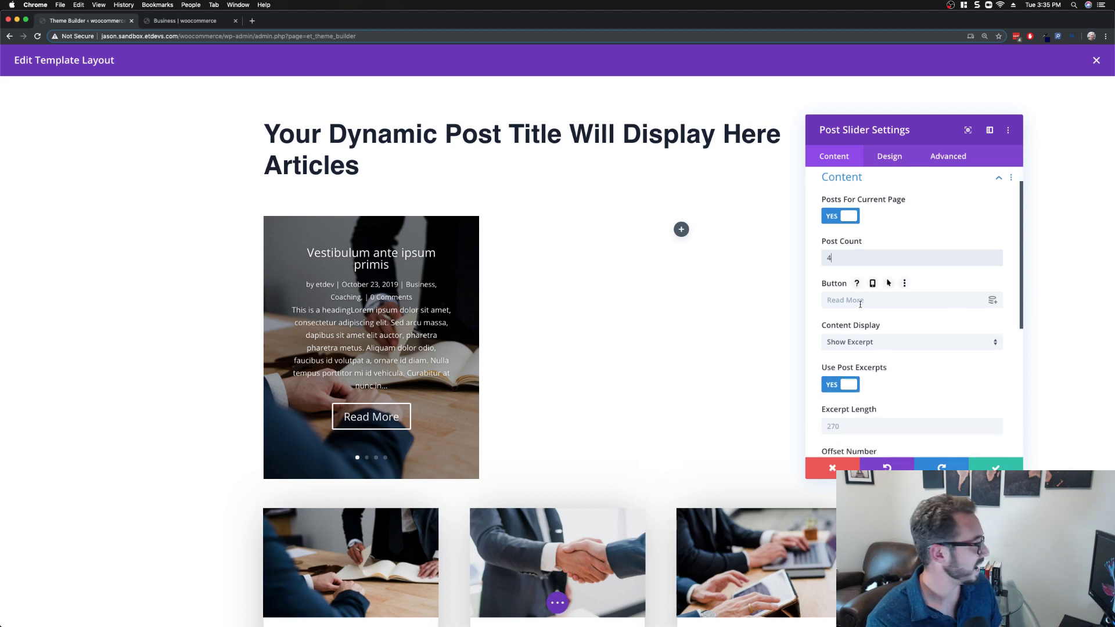
# Step: Review the Post Slider's excerpt and featured image options, and turn off Show Post Meta among its elements
pyautogui.scroll(-1, 872, 323)
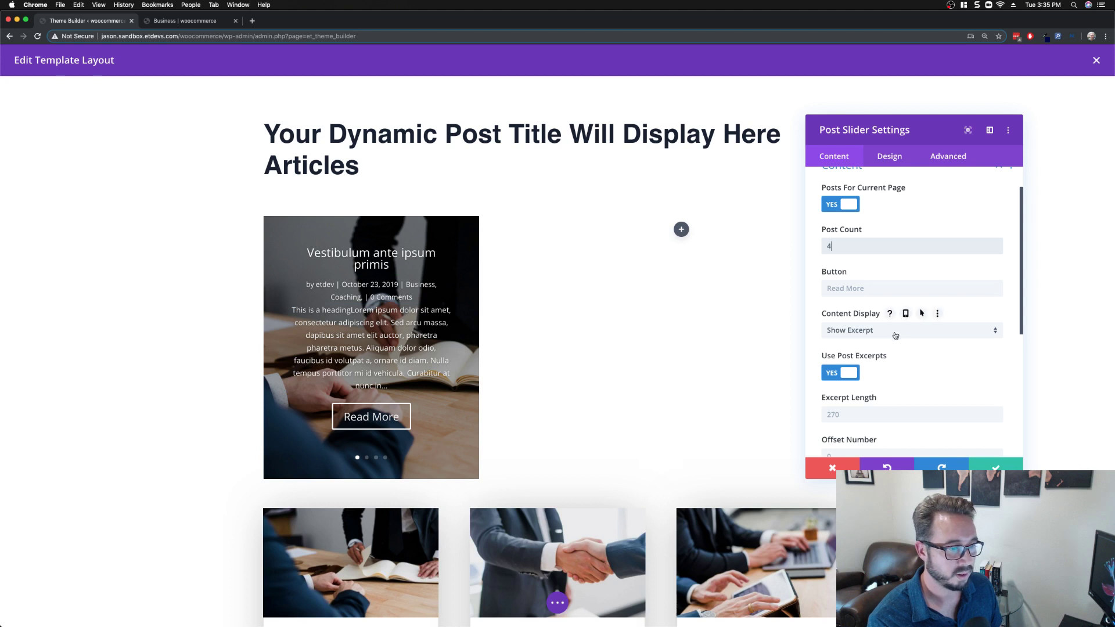
pyautogui.scroll(-3, 897, 378)
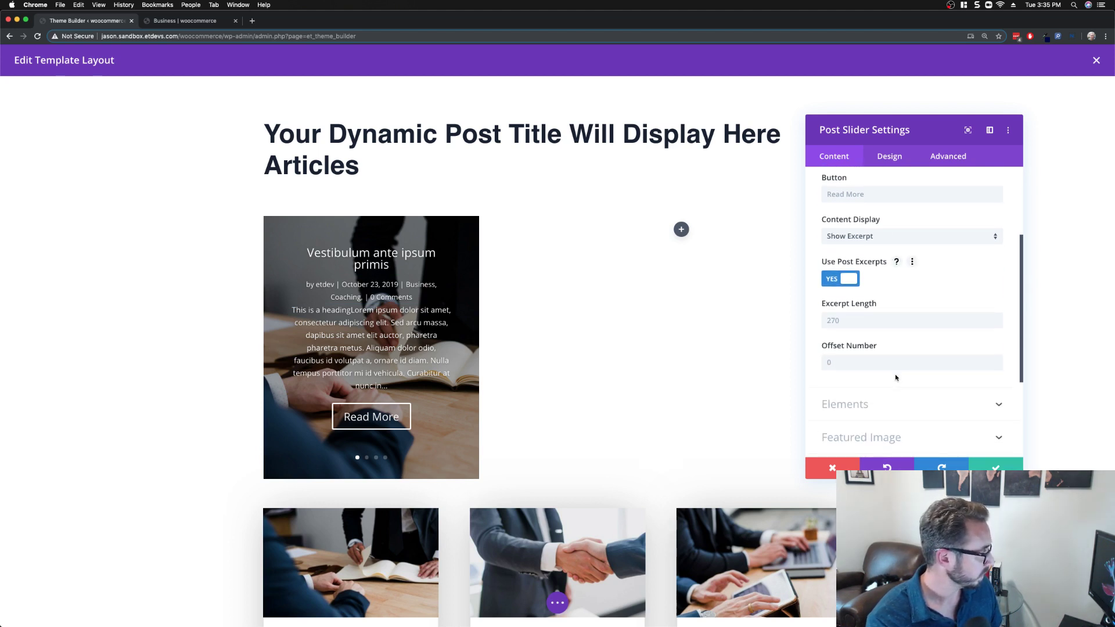
pyautogui.scroll(-2, 896, 378)
pyautogui.click(891, 382)
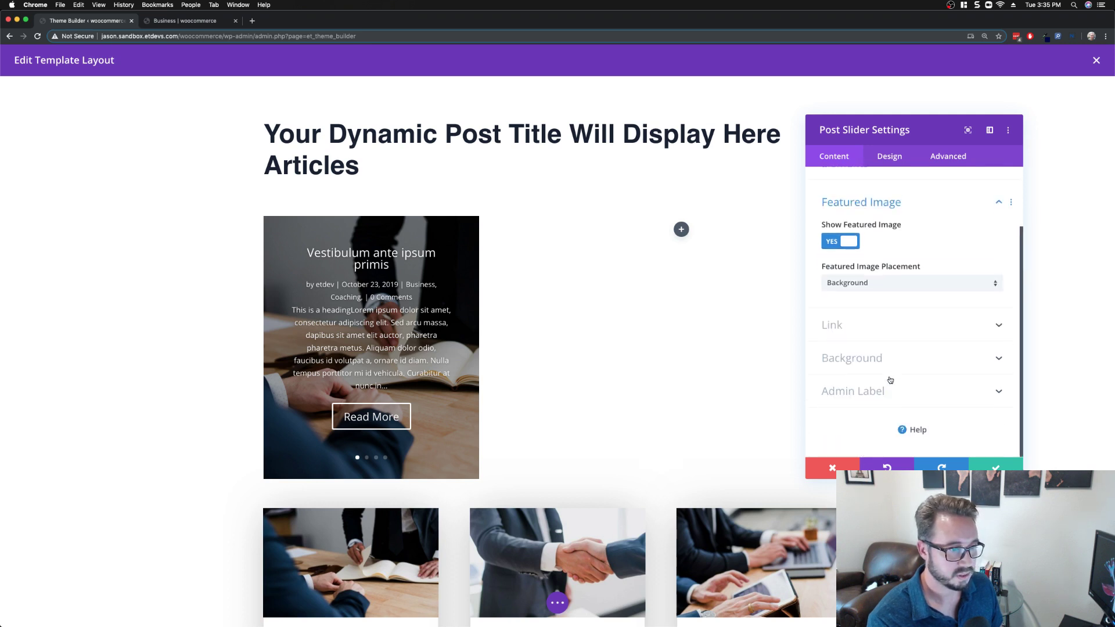
pyautogui.scroll(2, 883, 244)
pyautogui.click(874, 227)
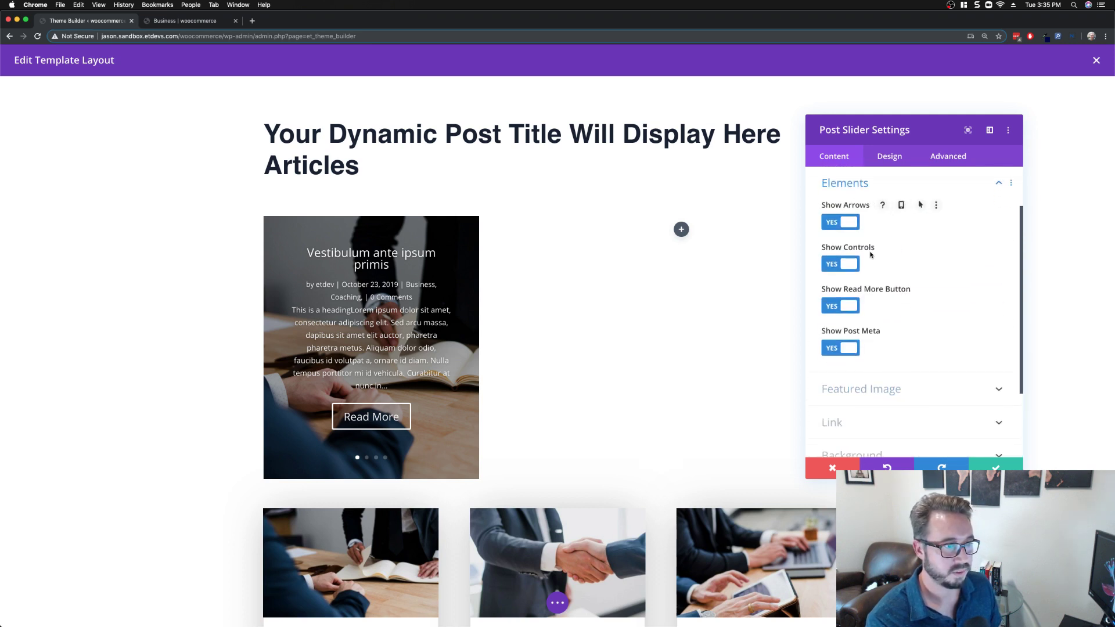
pyautogui.click(851, 350)
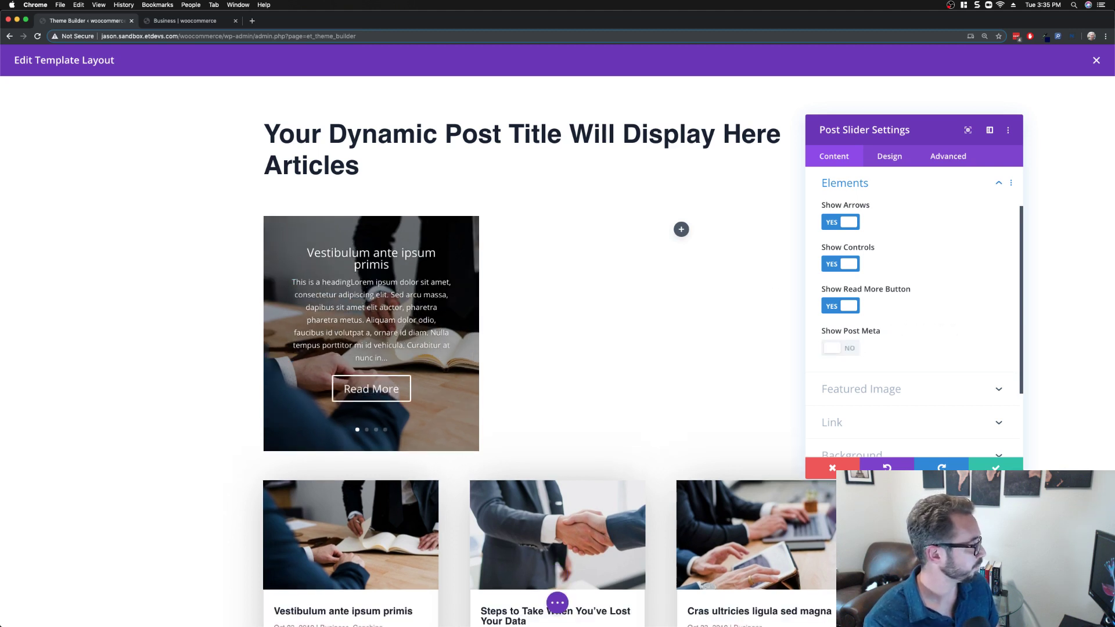
# Step: Show the Post Slider's design options and move the settings window up so that it is fully visible
pyautogui.click(887, 159)
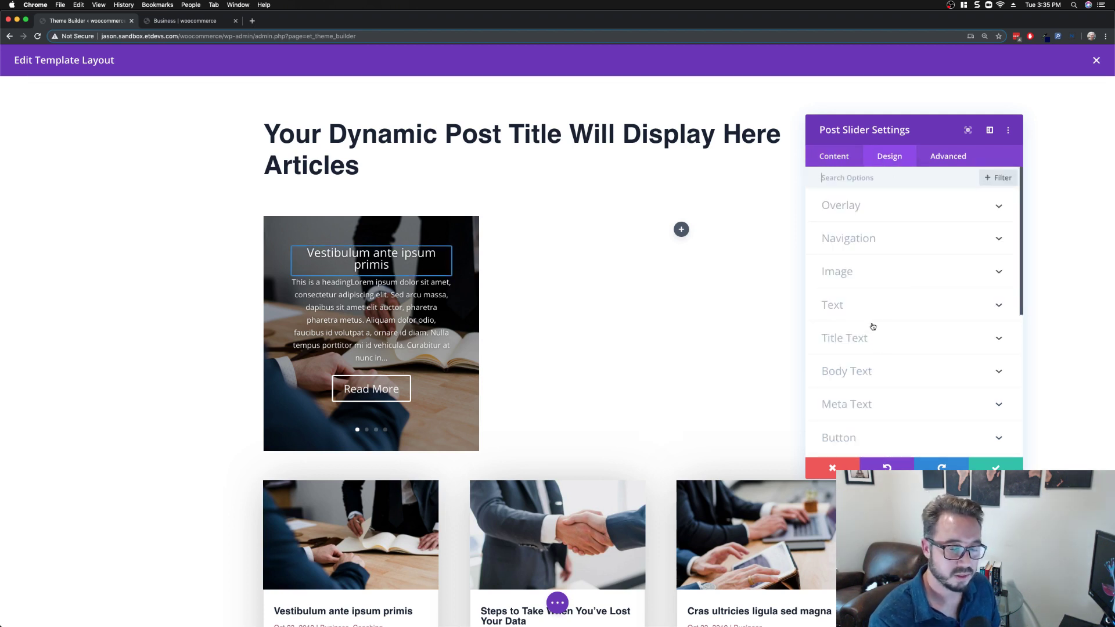
pyautogui.moveTo(899, 102); pyautogui.dragTo(900, 102)
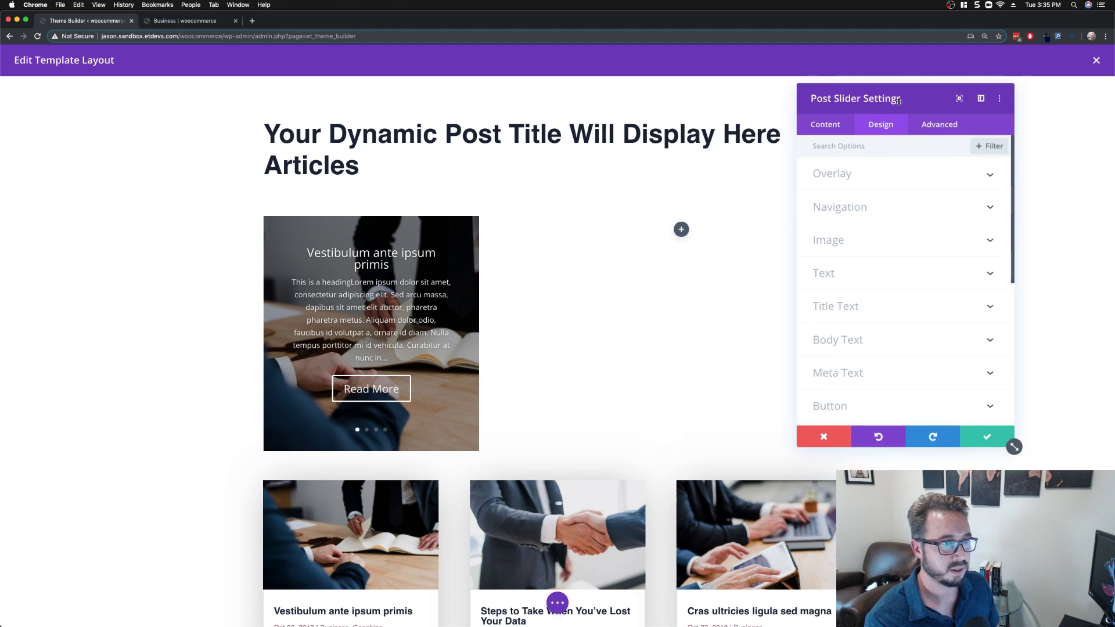
# Step: Try left alignment on the Post Slider's title text only, and reset that alignment
pyautogui.click(840, 306)
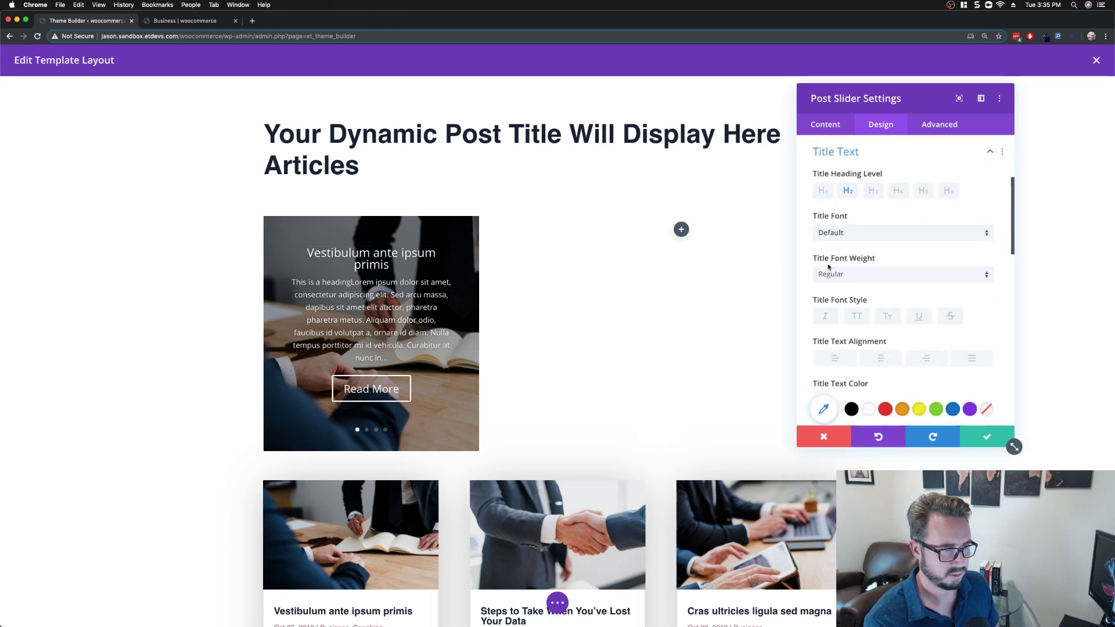
pyautogui.click(832, 358)
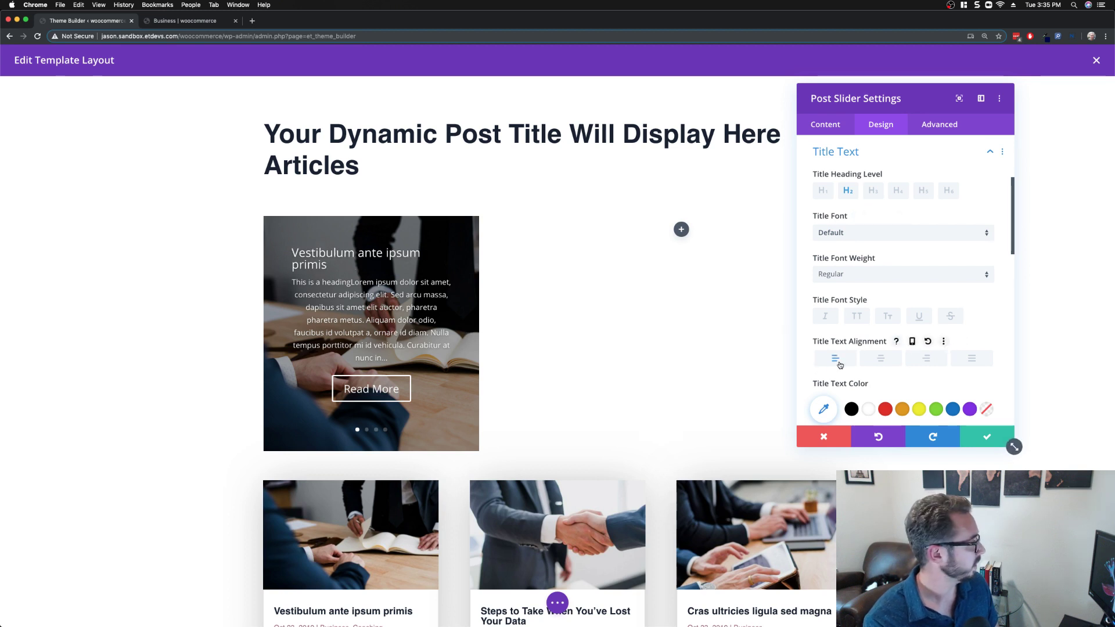
pyautogui.click(929, 343)
# Step: Left-align all of the Post Slider's text through its general text alignment option
pyautogui.scroll(5, 877, 354)
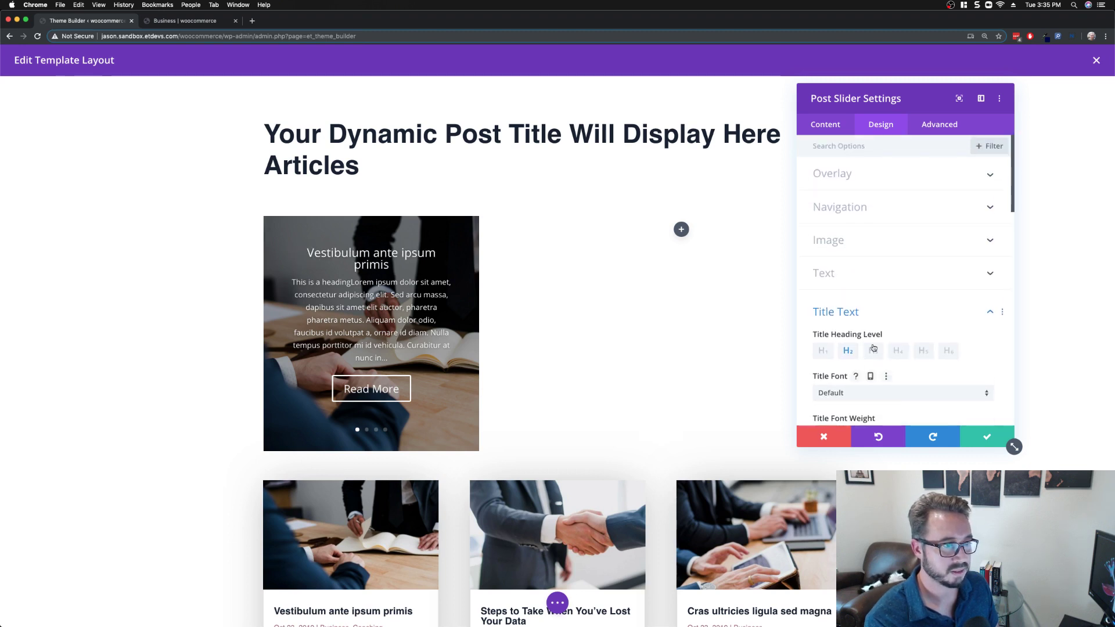
pyautogui.click(867, 282)
pyautogui.click(835, 191)
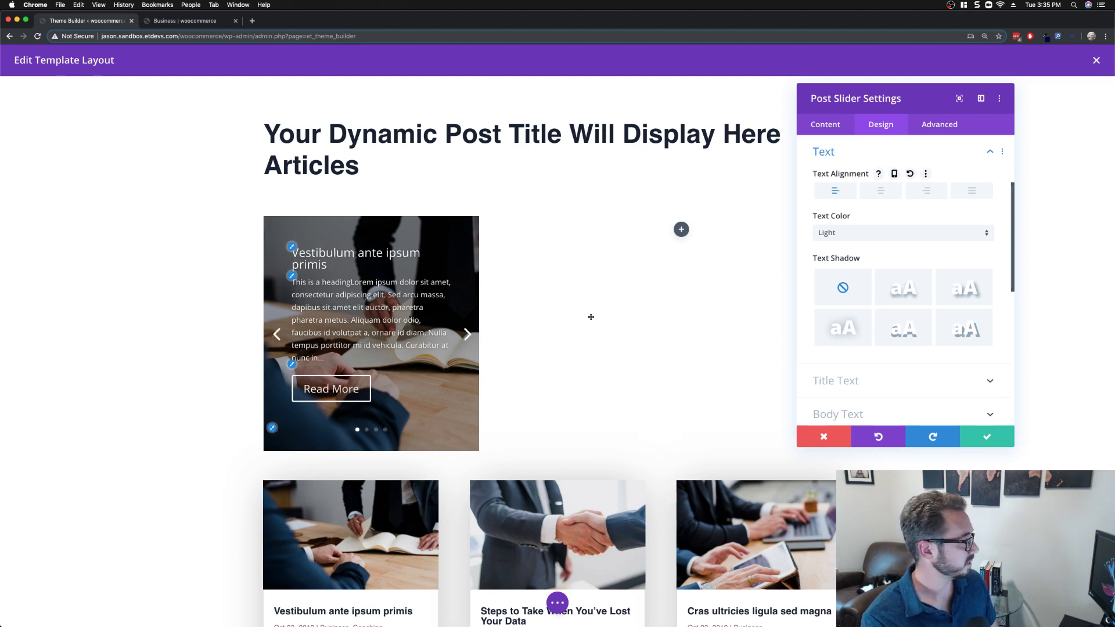
# Step: Set the Post Slider's title font to Ubuntu
pyautogui.scroll(-1, 845, 326)
pyautogui.click(845, 357)
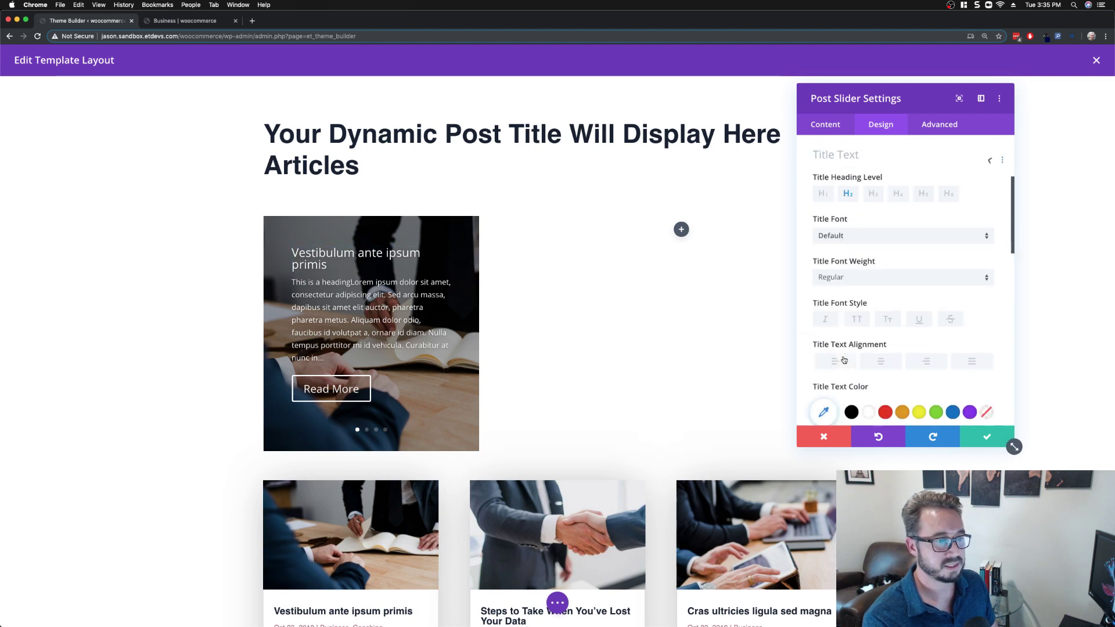
pyautogui.click(856, 236)
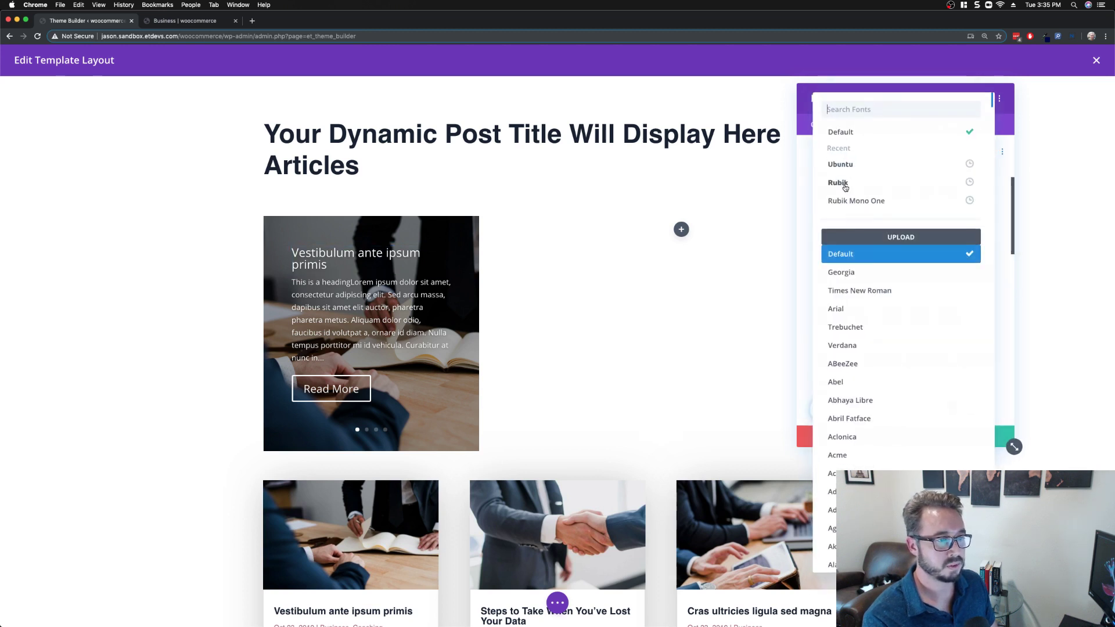
pyautogui.click(842, 165)
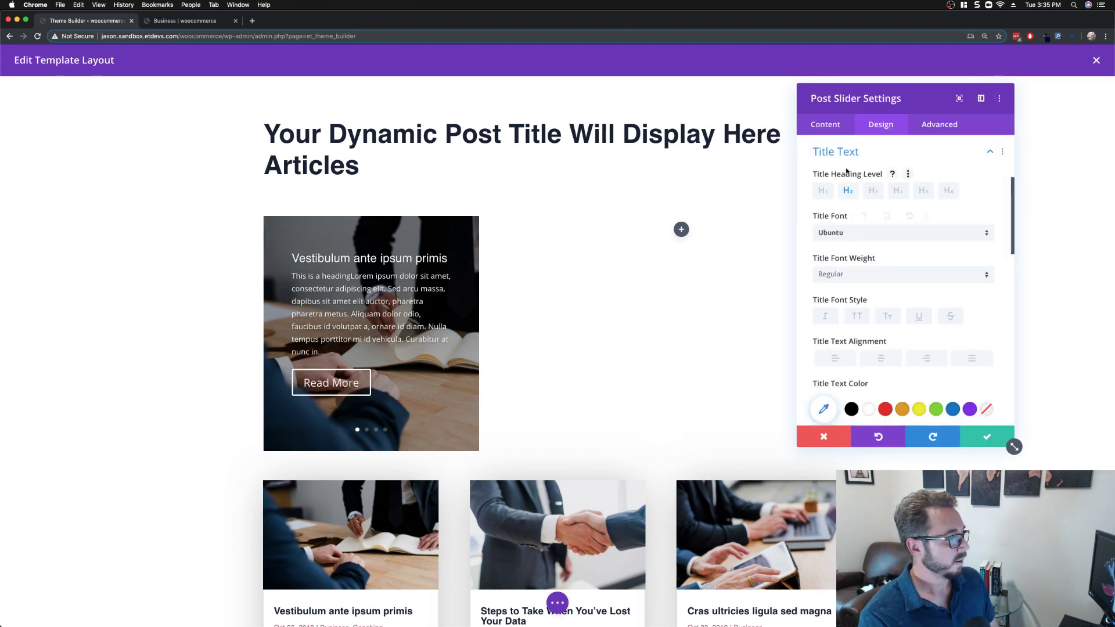
# Step: Increase the Post Slider's title line height to 1.3em
pyautogui.scroll(-3, 934, 330)
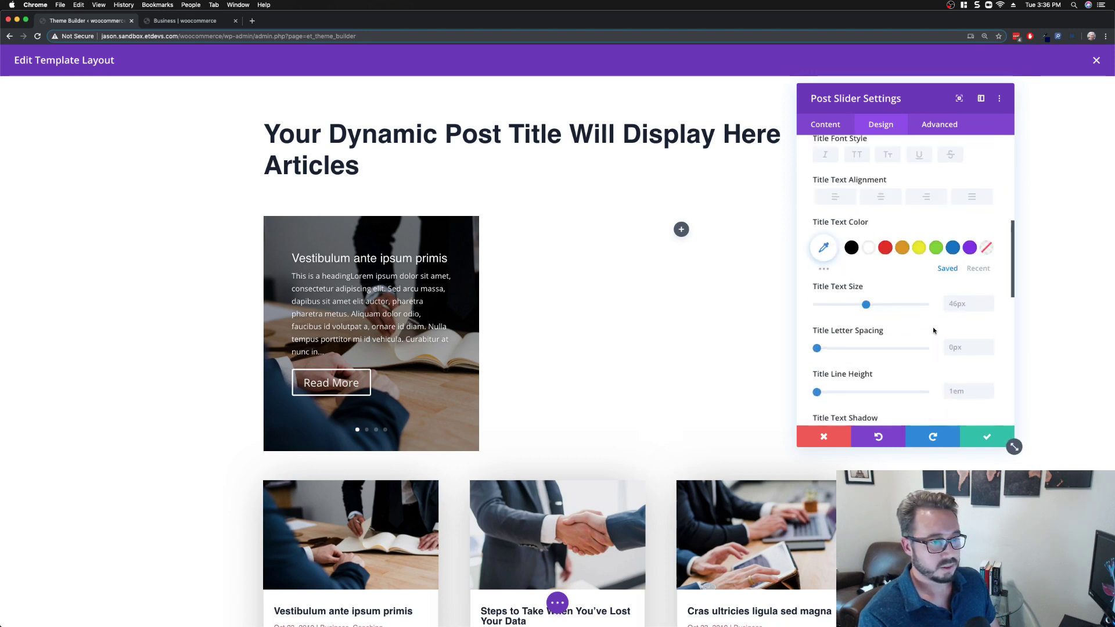
pyautogui.scroll(1, 934, 331)
pyautogui.scroll(-1, 934, 330)
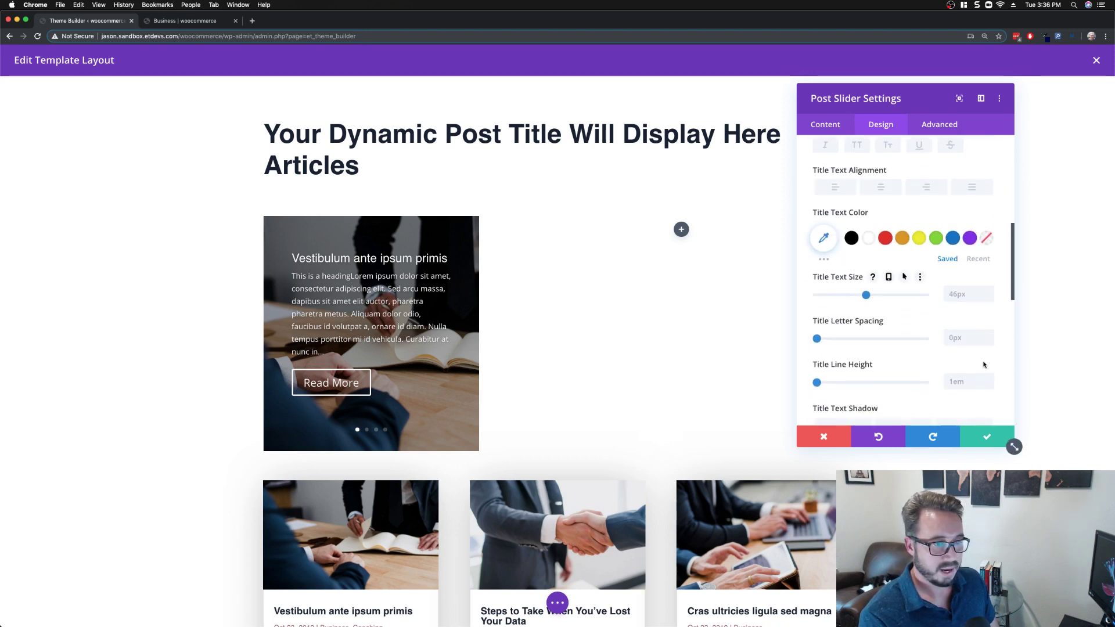
pyautogui.click(989, 380)
pyautogui.click(990, 380)
pyautogui.click(989, 380)
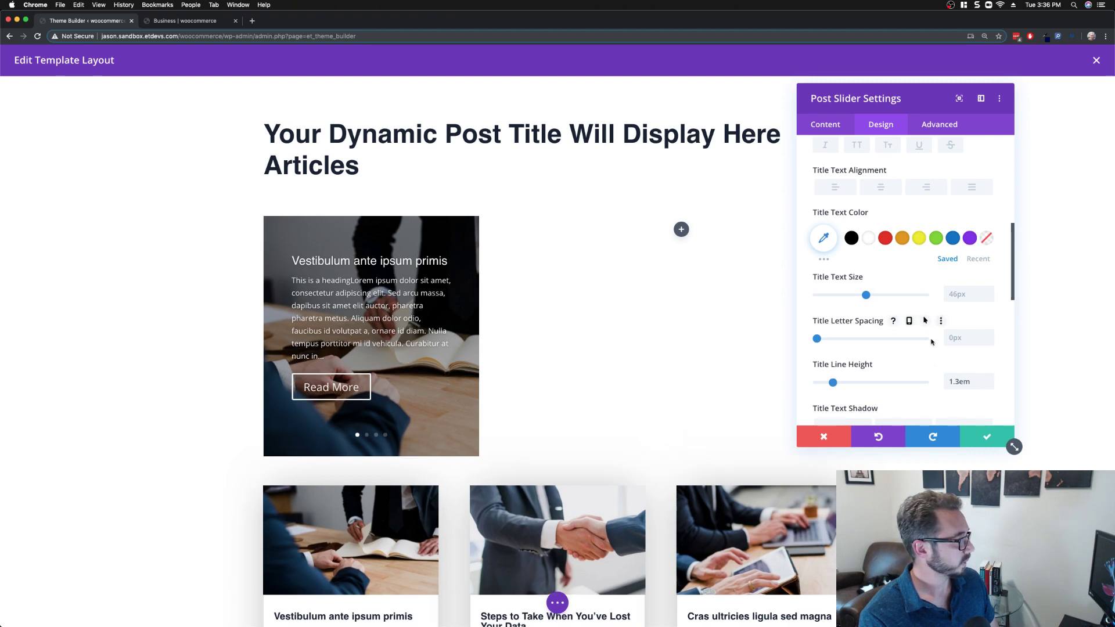
# Step: Enable custom styles for the Post Slider's button and give it the background color #985e6d
pyautogui.scroll(-2, 932, 342)
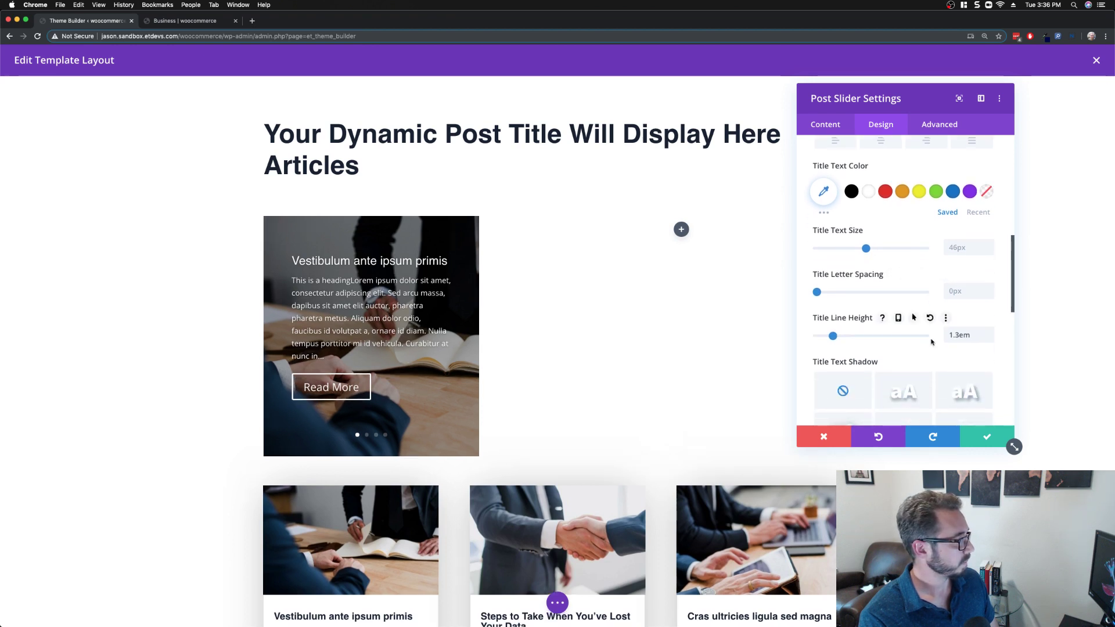
pyautogui.scroll(-3, 932, 342)
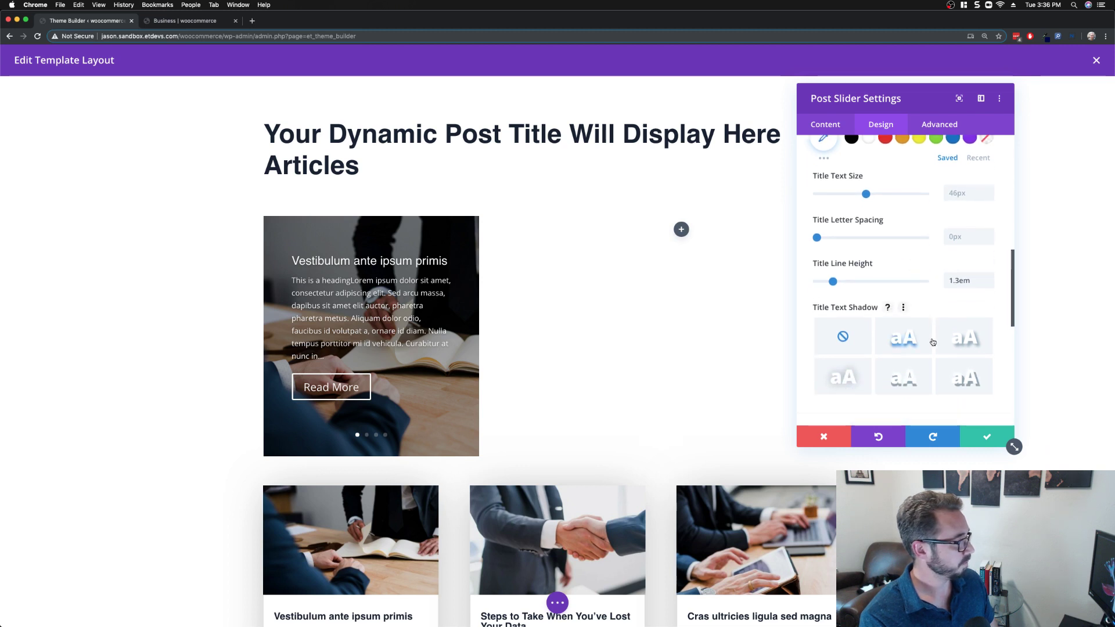
pyautogui.scroll(-6, 933, 342)
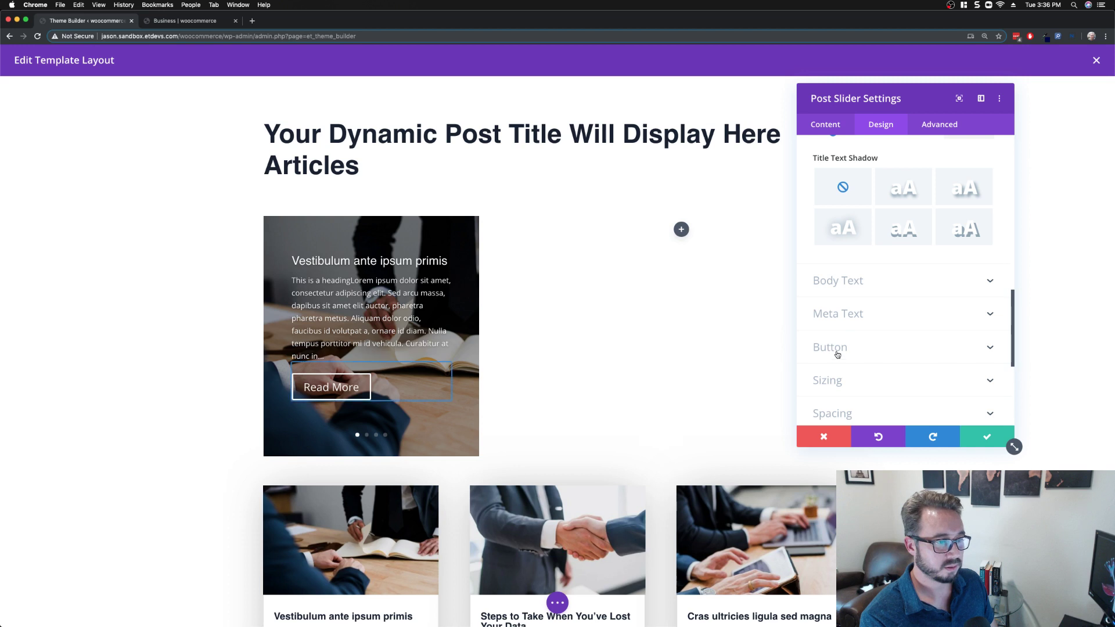
pyautogui.click(831, 347)
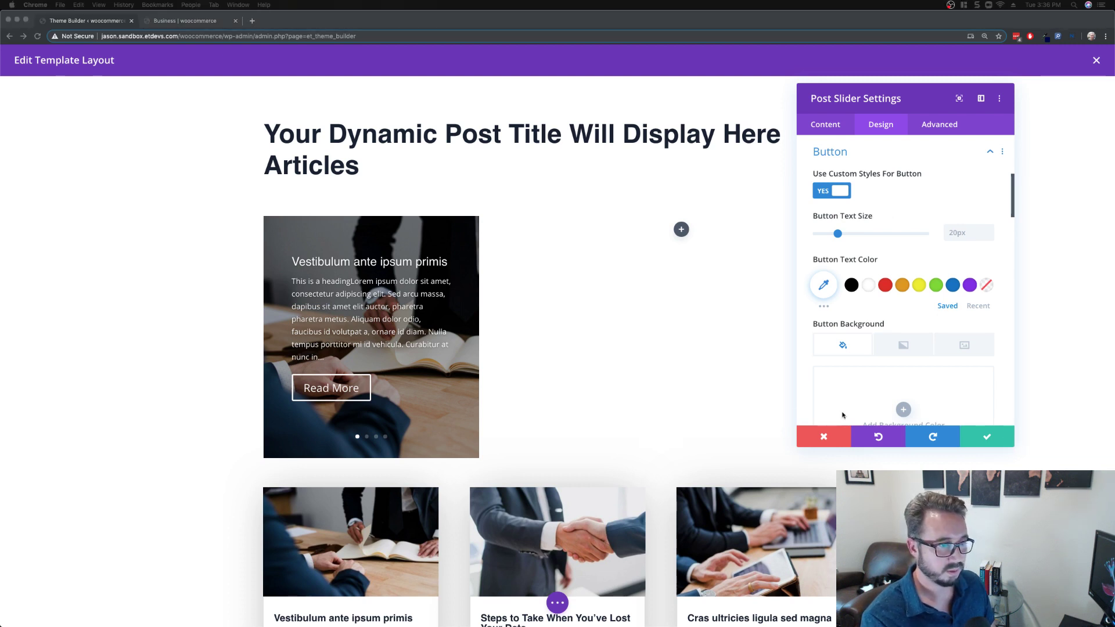
pyautogui.click(904, 410)
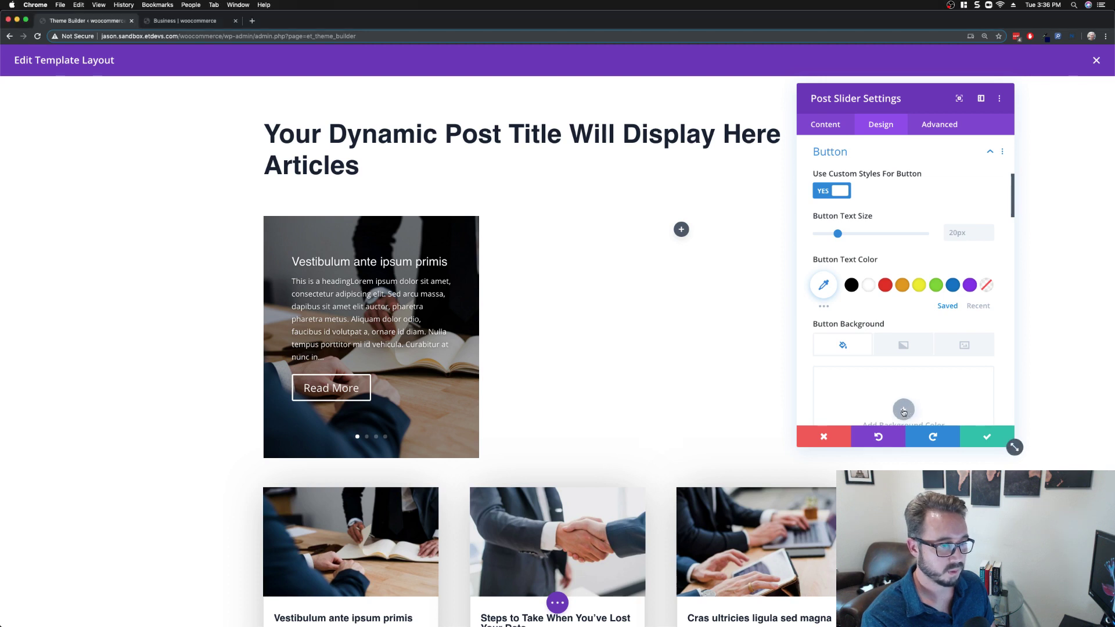
pyautogui.click(904, 410)
pyautogui.write('#985e6d')
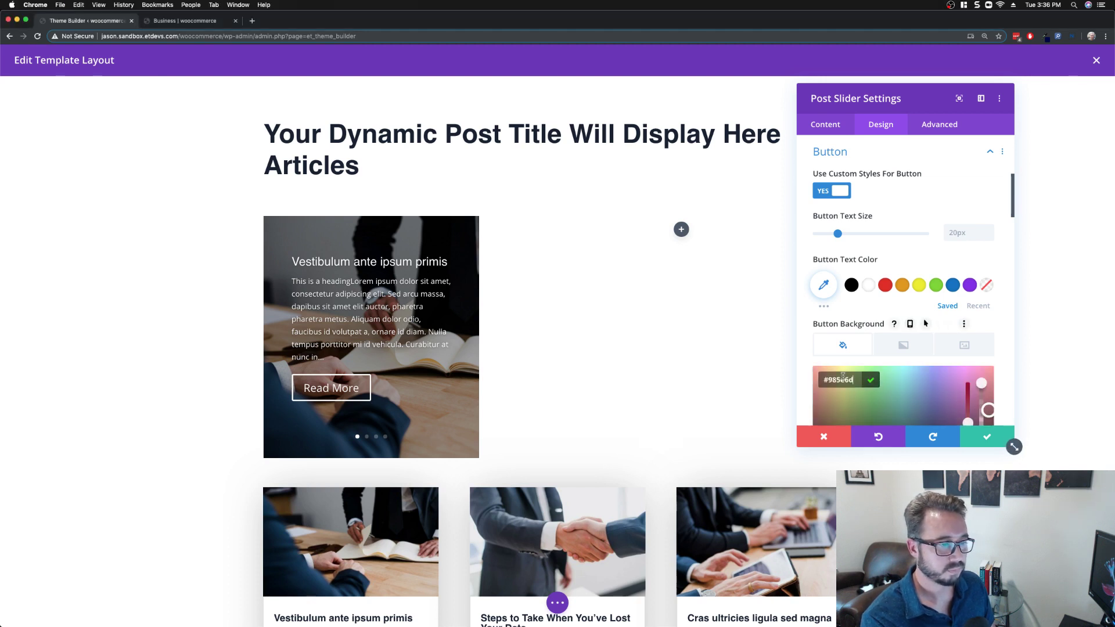
# Step: Reduce the Post Slider's button text size to 16px
pyautogui.scroll(-2, 916, 348)
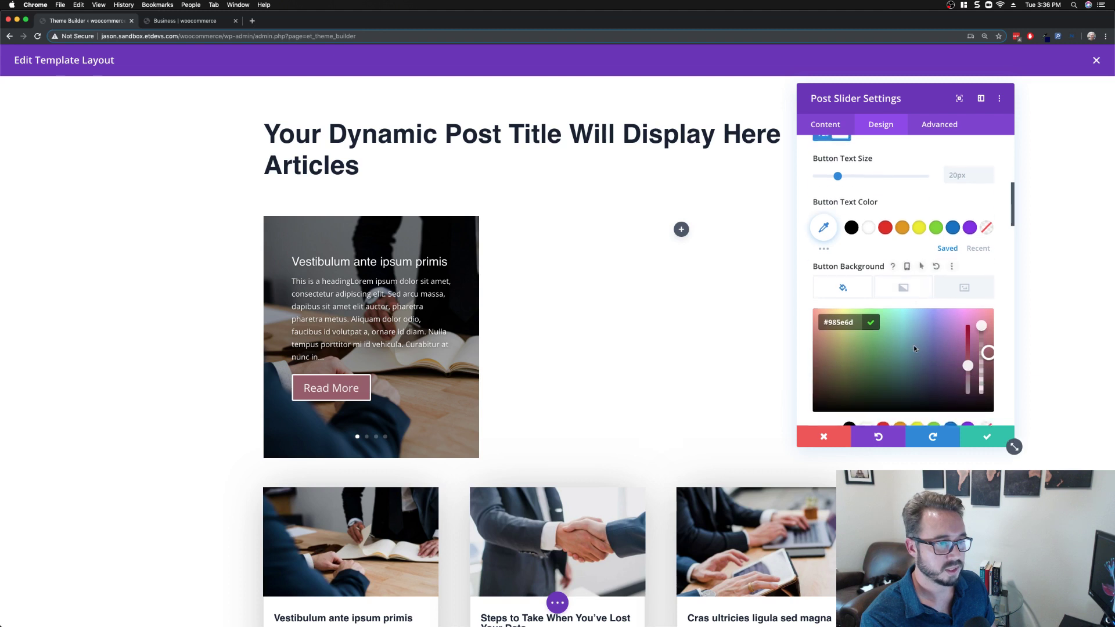
pyautogui.scroll(-3, 915, 346)
pyautogui.scroll(3, 915, 347)
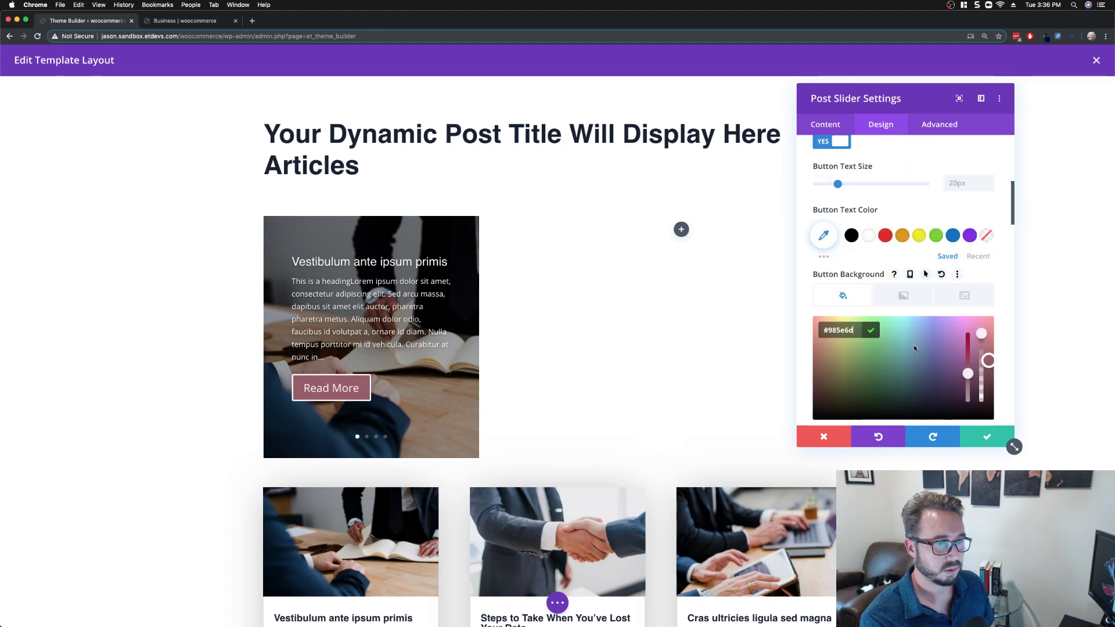
pyautogui.click(988, 187)
pyautogui.click(988, 187)
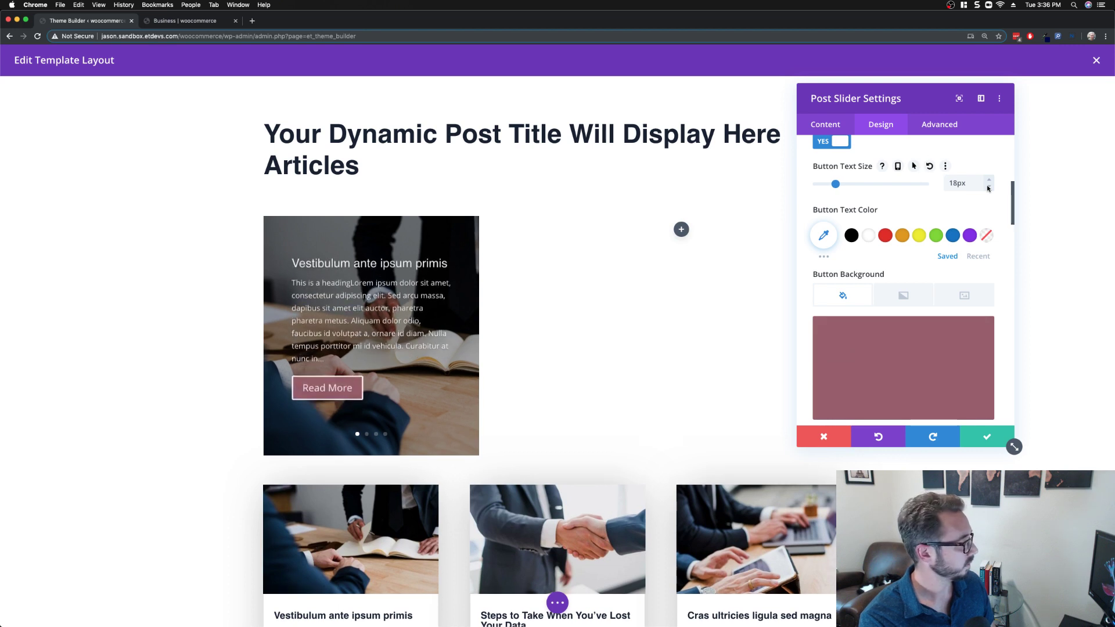
pyautogui.click(988, 187)
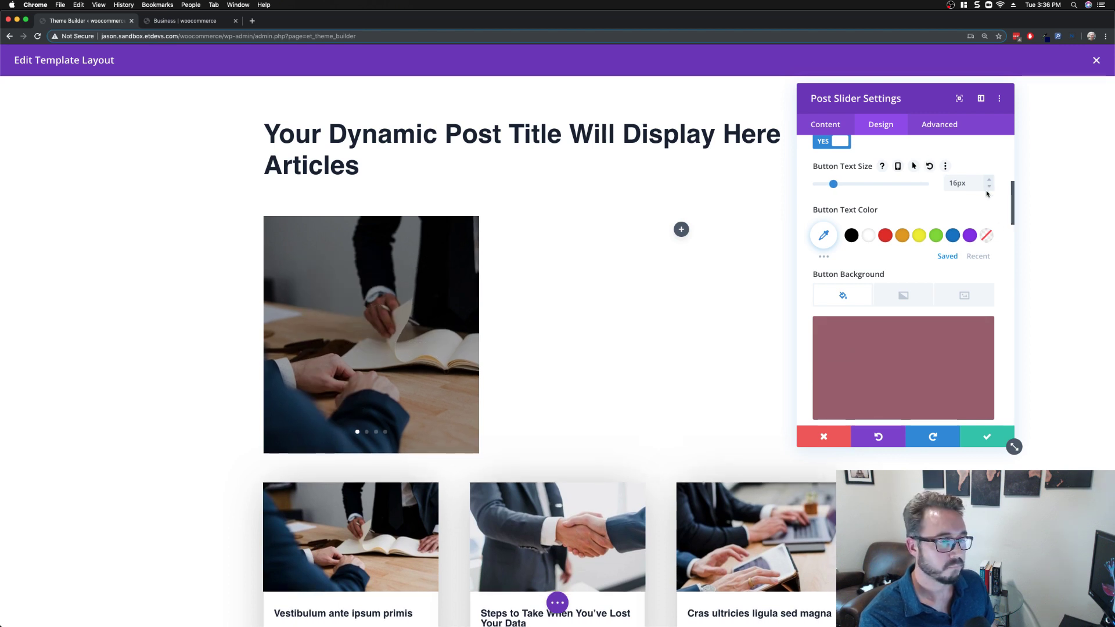
pyautogui.click(988, 187)
# Step: Set the Post Slider's button border width to 0px
pyautogui.scroll(-5, 999, 245)
pyautogui.scroll(-2, 999, 244)
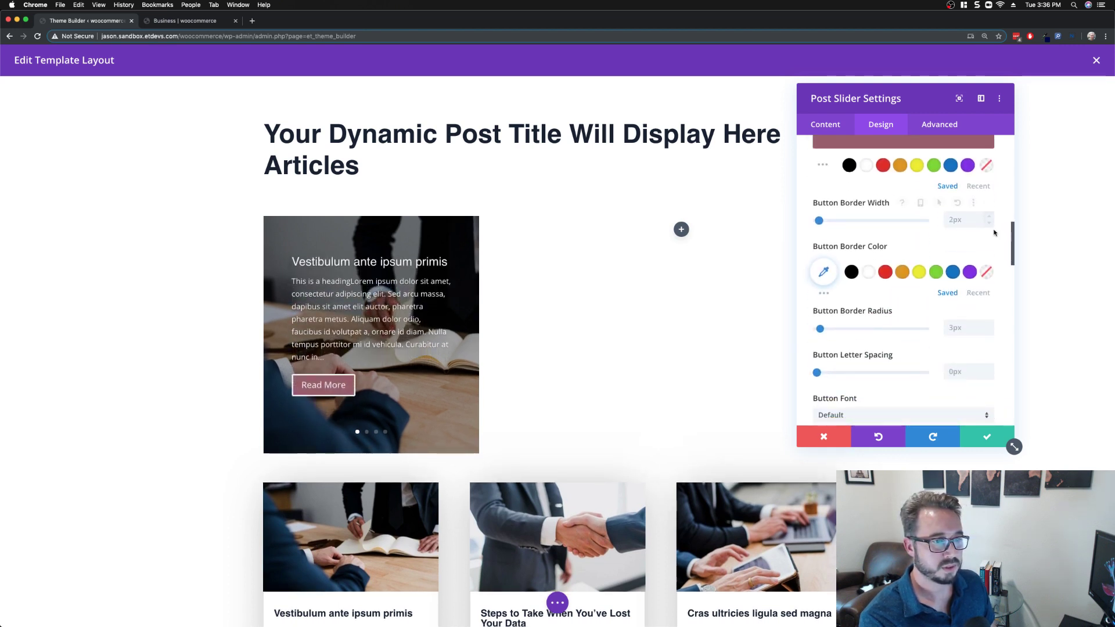
pyautogui.click(989, 224)
pyautogui.click(989, 225)
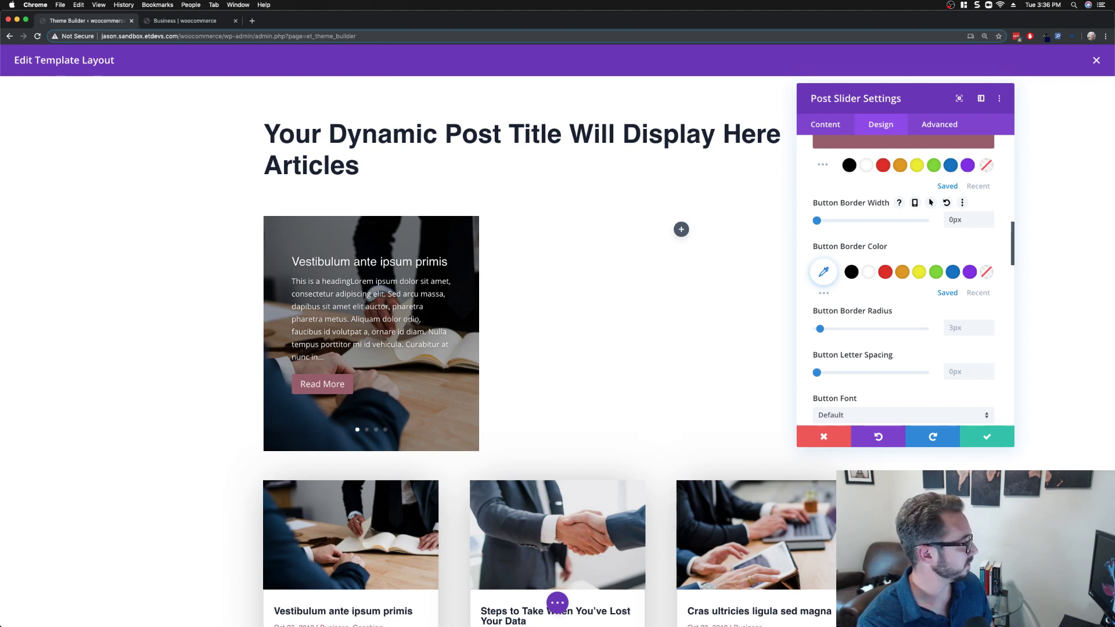
# Step: Apply the first box shadow preset, the even shadow on all sides, to the Post Slider's button
pyautogui.scroll(-1, 944, 337)
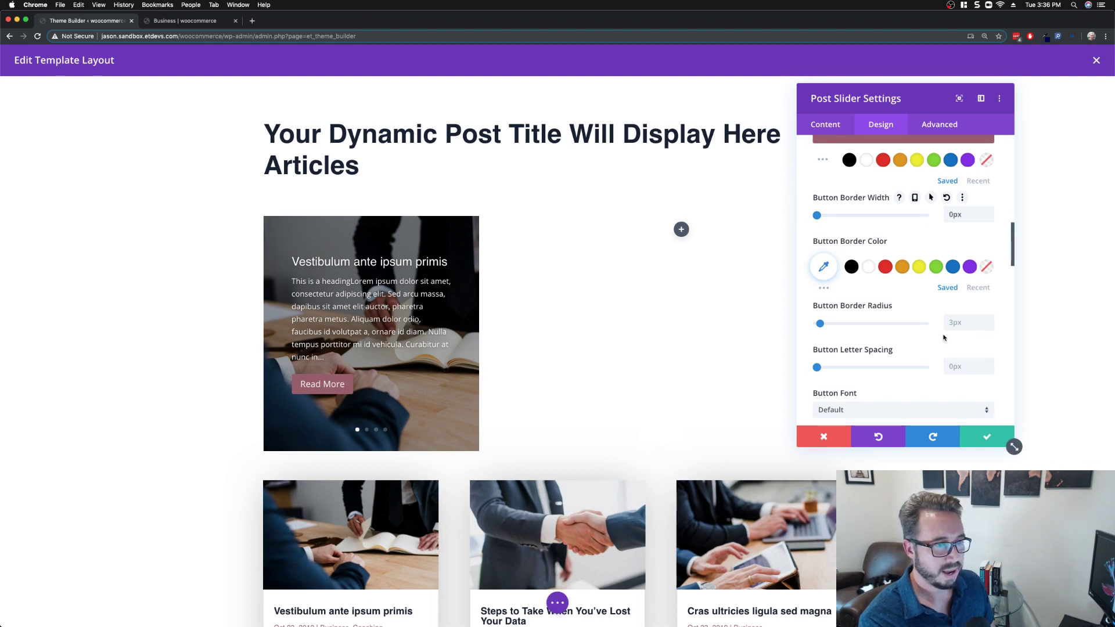
pyautogui.scroll(-5, 944, 338)
pyautogui.scroll(3, 944, 337)
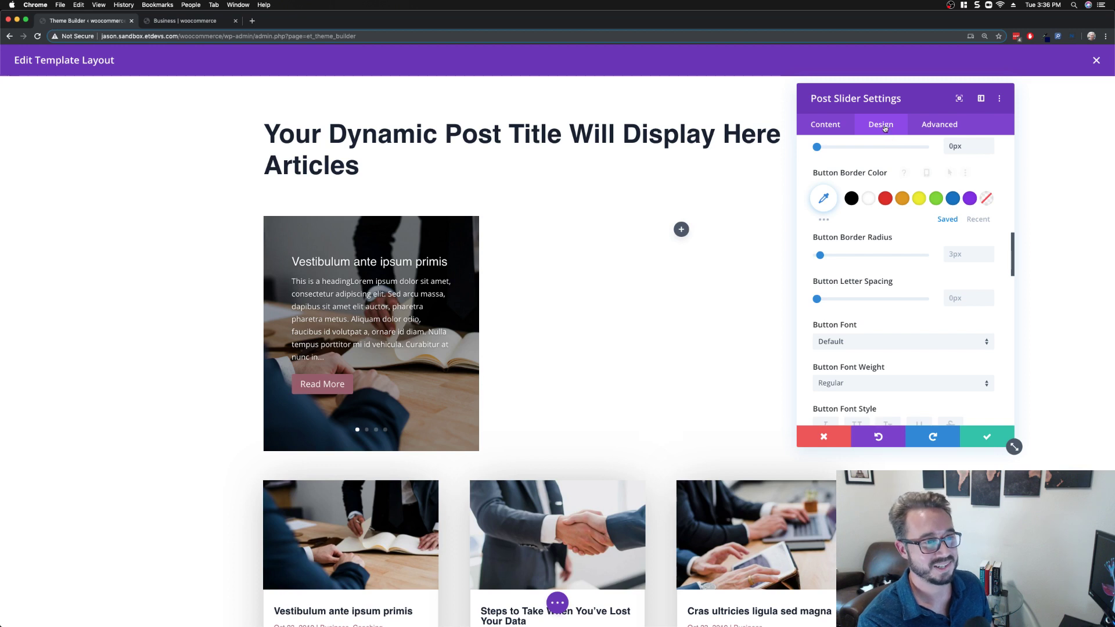
pyautogui.scroll(-15, 899, 340)
pyautogui.scroll(-12, 899, 338)
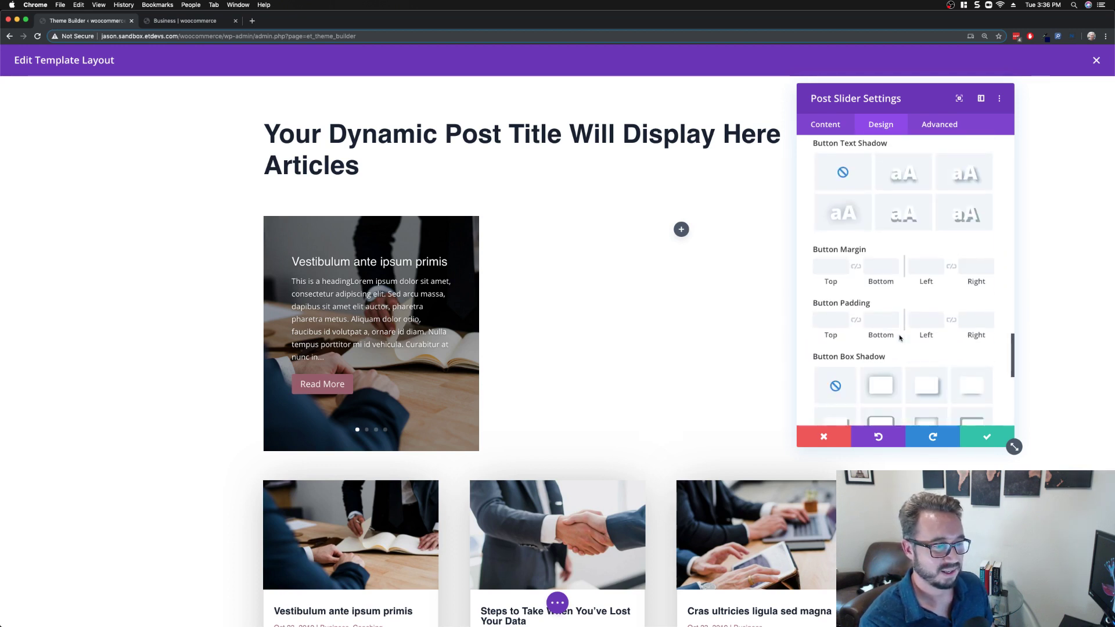
pyautogui.scroll(3, 895, 331)
pyautogui.click(892, 328)
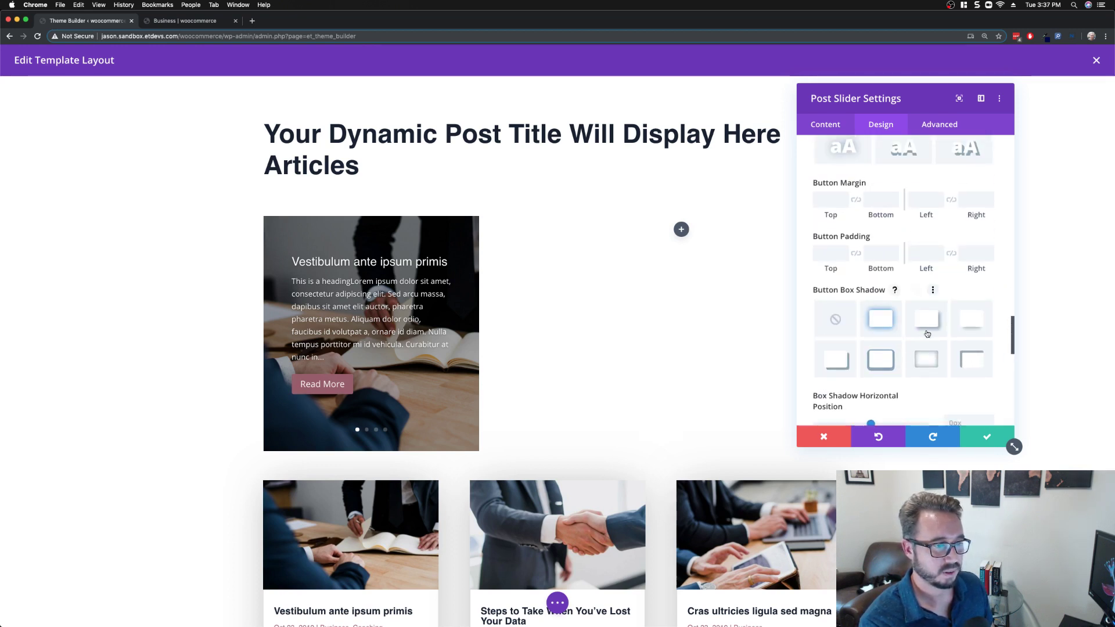
# Step: Set the Post Slider button's box shadow blur strength to 70px and spread strength to -10px, and save the module settings
pyautogui.scroll(-3, 649, 524)
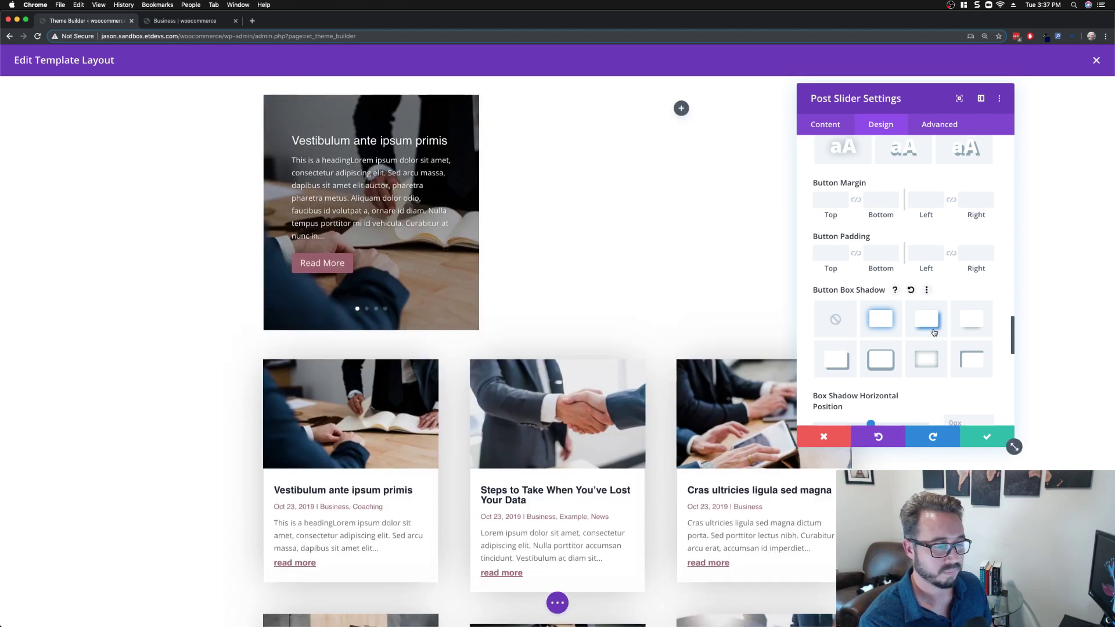
pyautogui.scroll(-3, 926, 322)
pyautogui.scroll(-3, 912, 309)
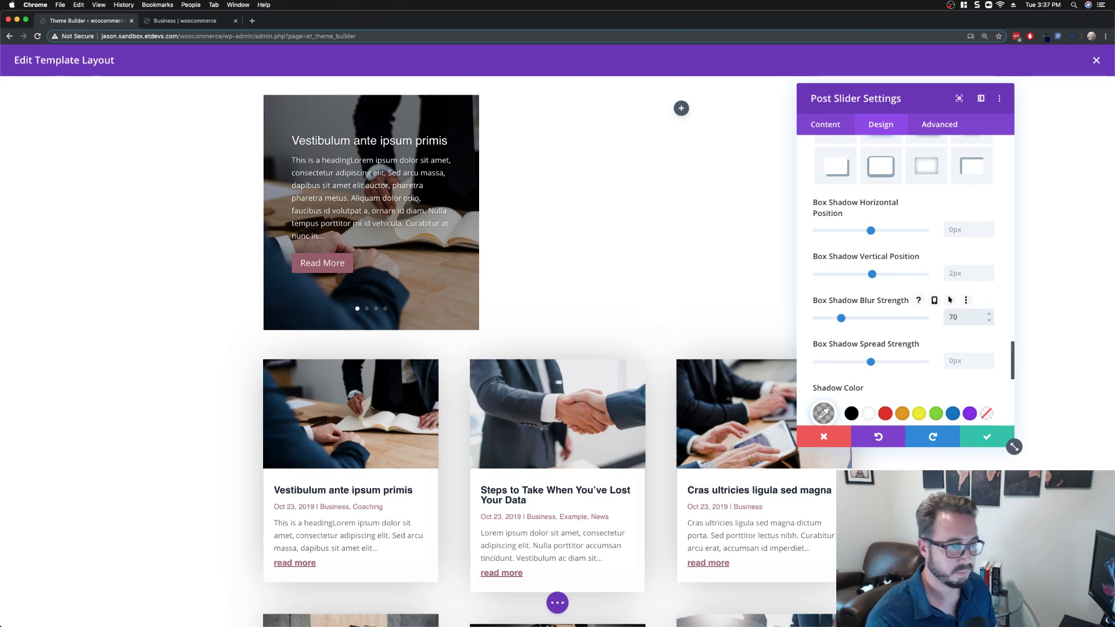
pyautogui.click(952, 361)
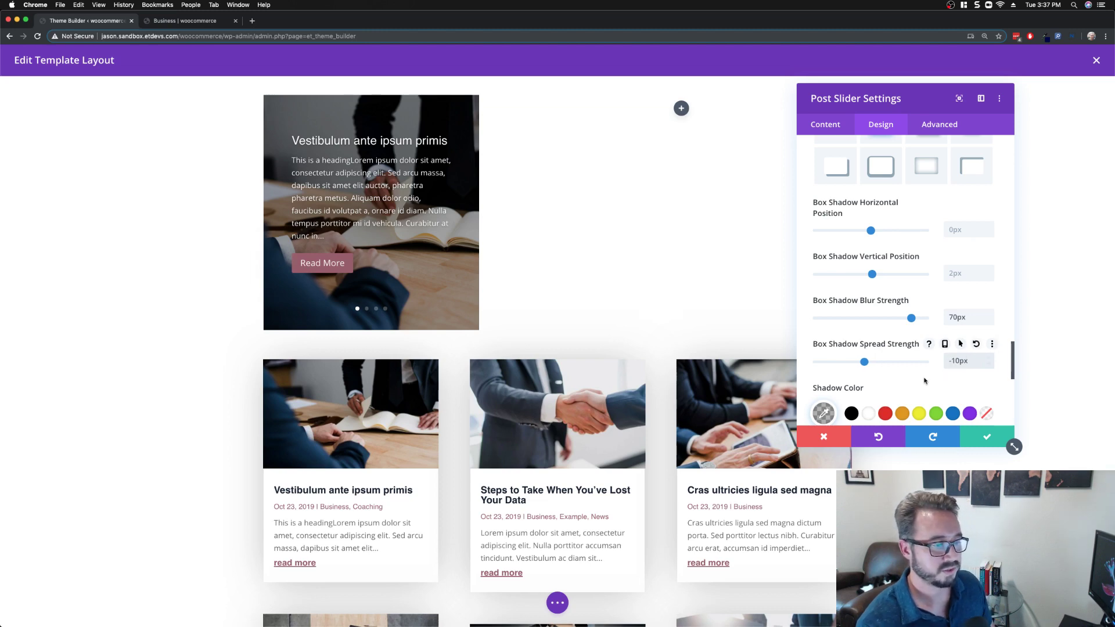
pyautogui.scroll(-3, 716, 383)
pyautogui.scroll(5, 715, 382)
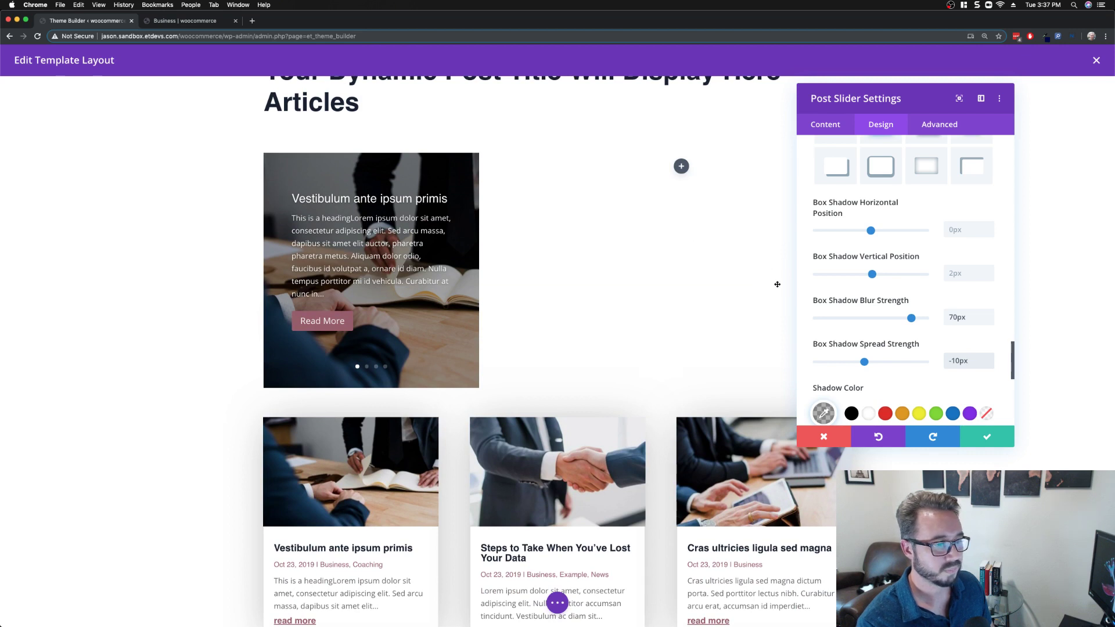
pyautogui.click(974, 439)
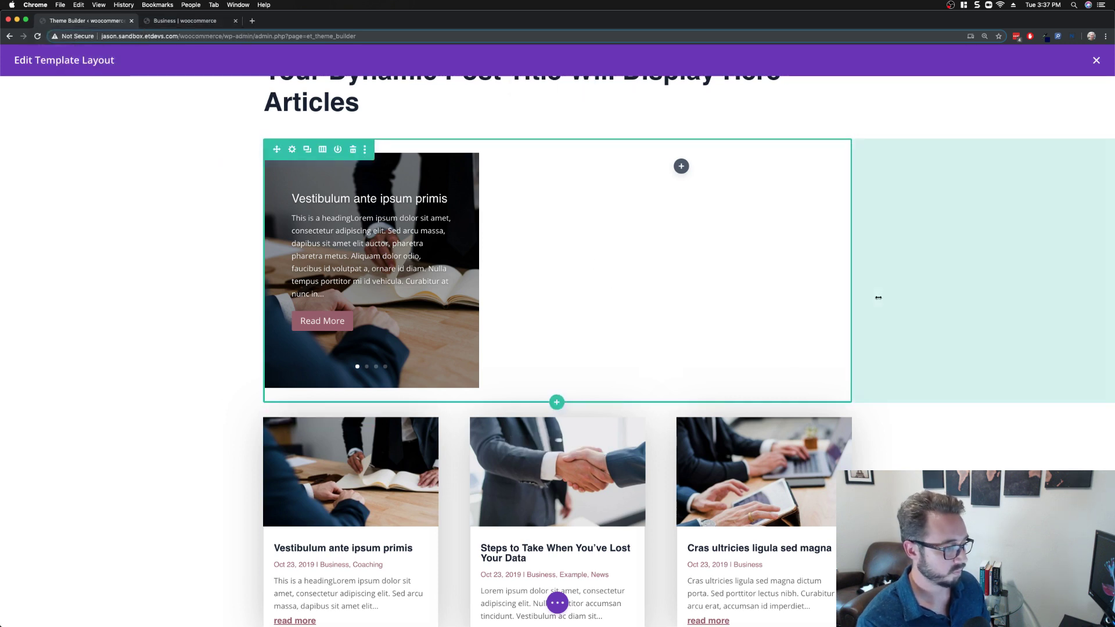
# Step: Save the template layout, leave the layout editor and save the Theme Builder changes
pyautogui.press('super+s')
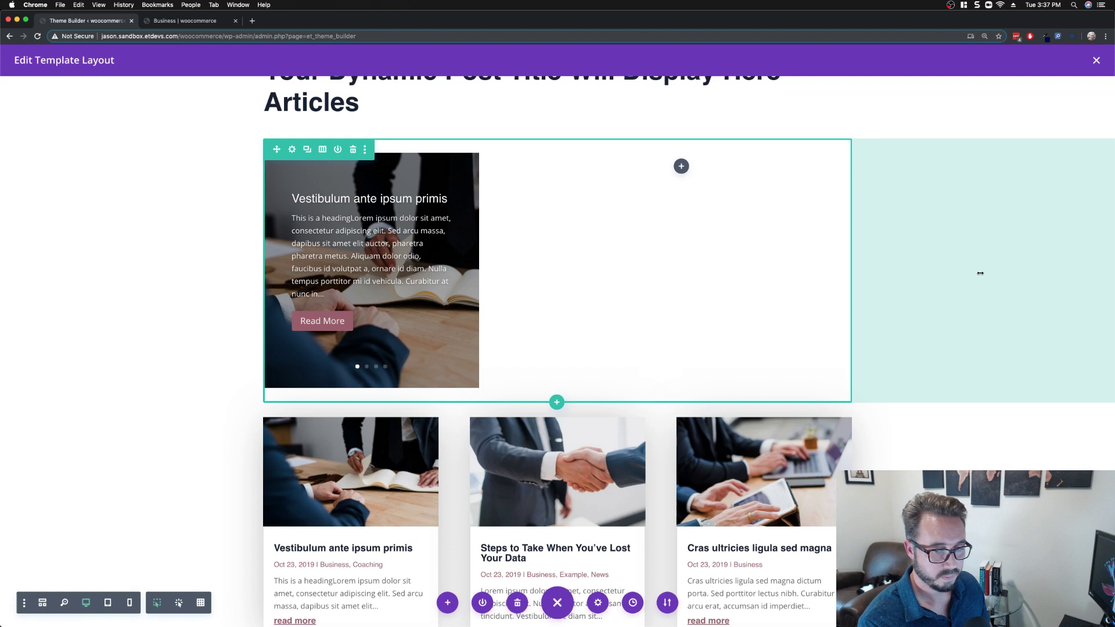
pyautogui.click(1097, 61)
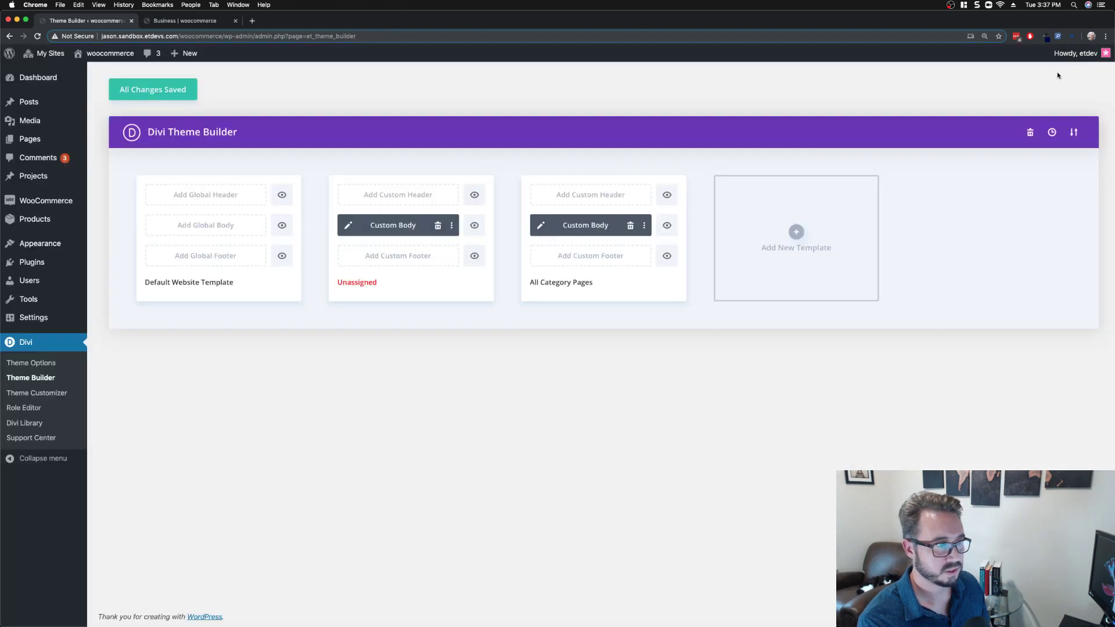
pyautogui.click(163, 91)
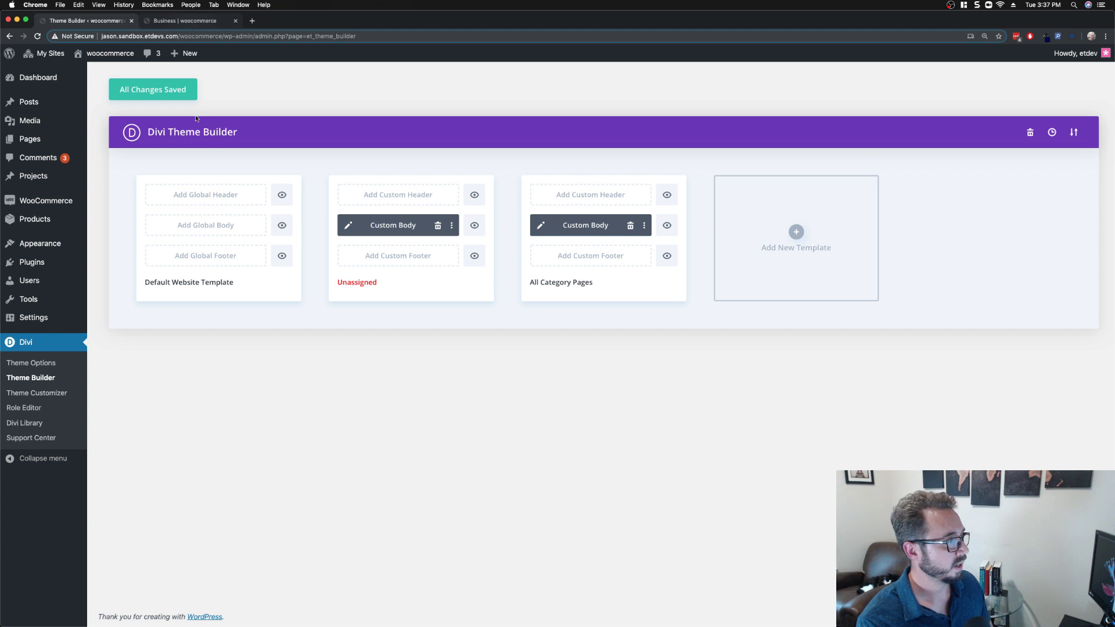
# Step: Examine the live Business category page, going through the post slider's slides and the blog grid below it
pyautogui.click(187, 21)
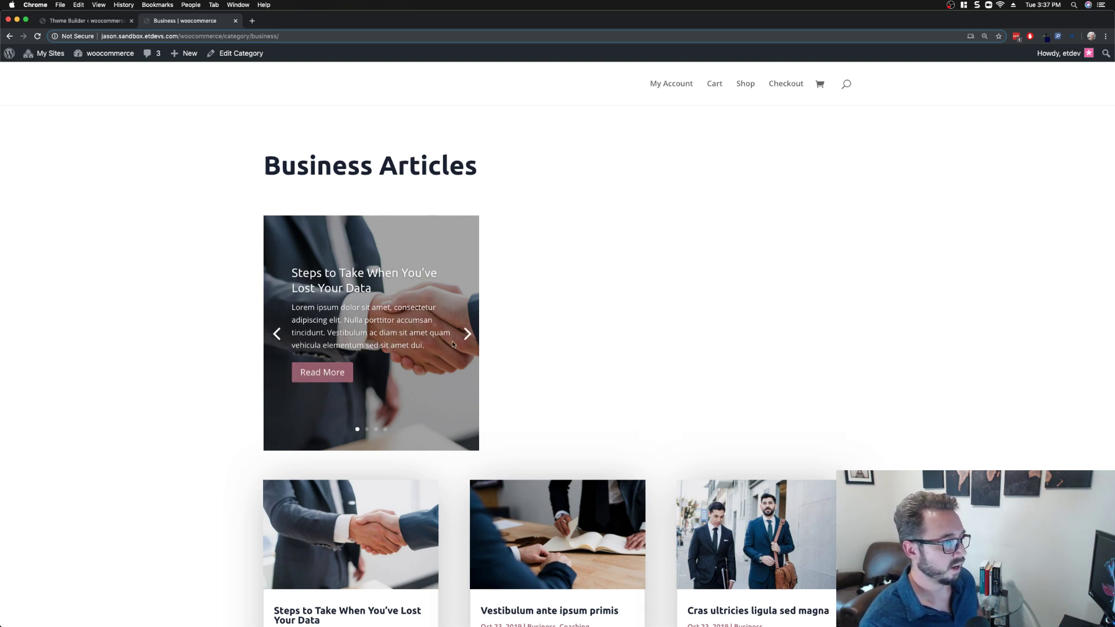
pyautogui.click(465, 339)
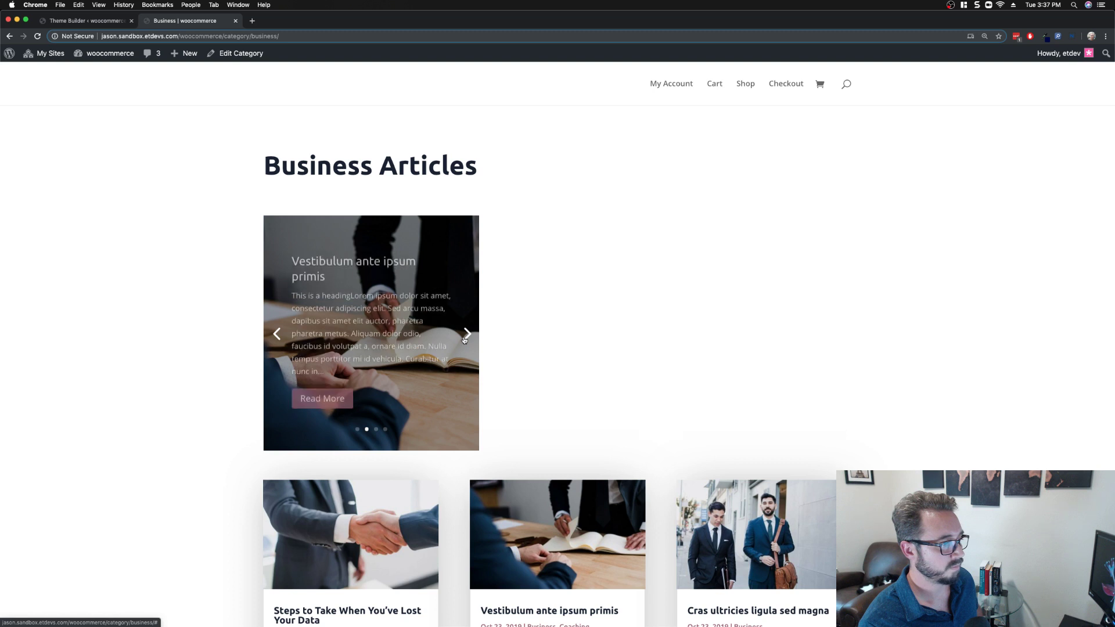
pyautogui.click(465, 339)
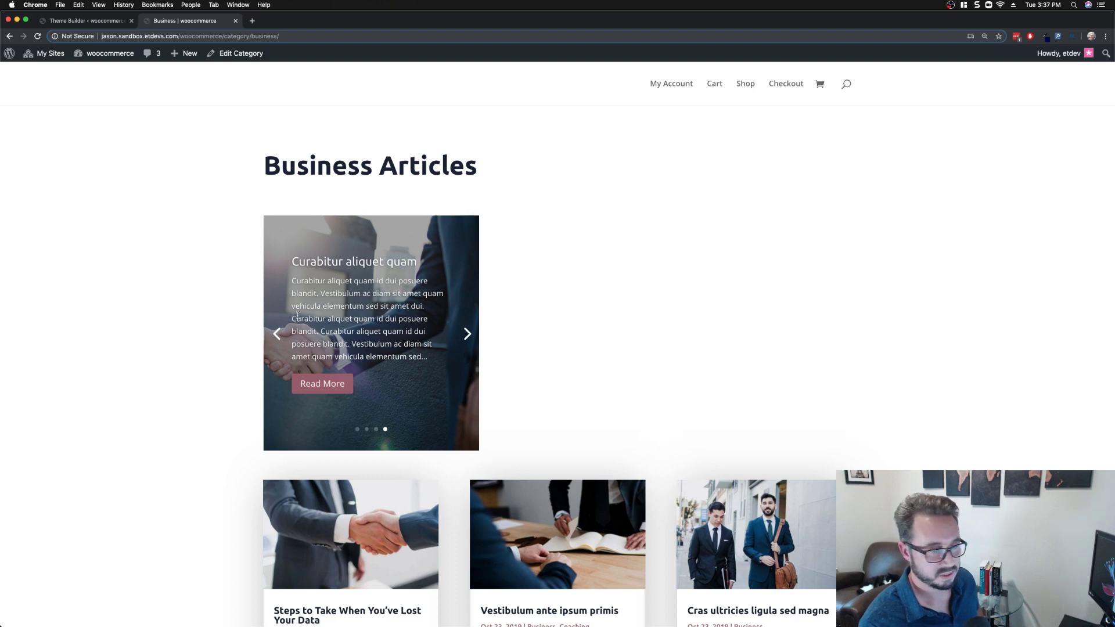
pyautogui.scroll(-3, 221, 311)
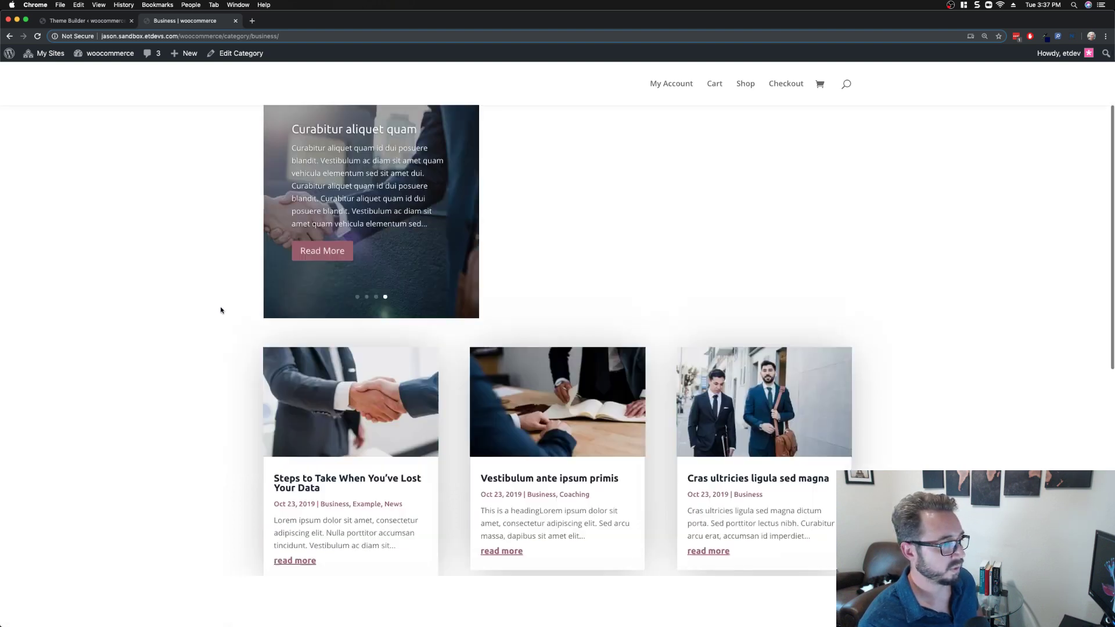
pyautogui.scroll(-5, 221, 312)
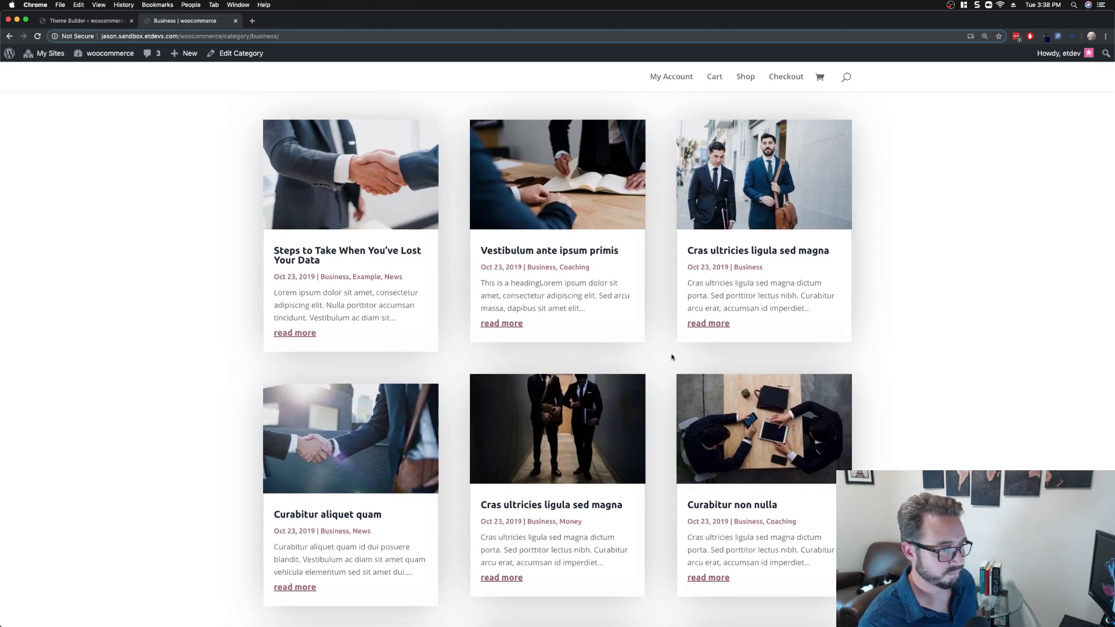
pyautogui.scroll(6, 673, 356)
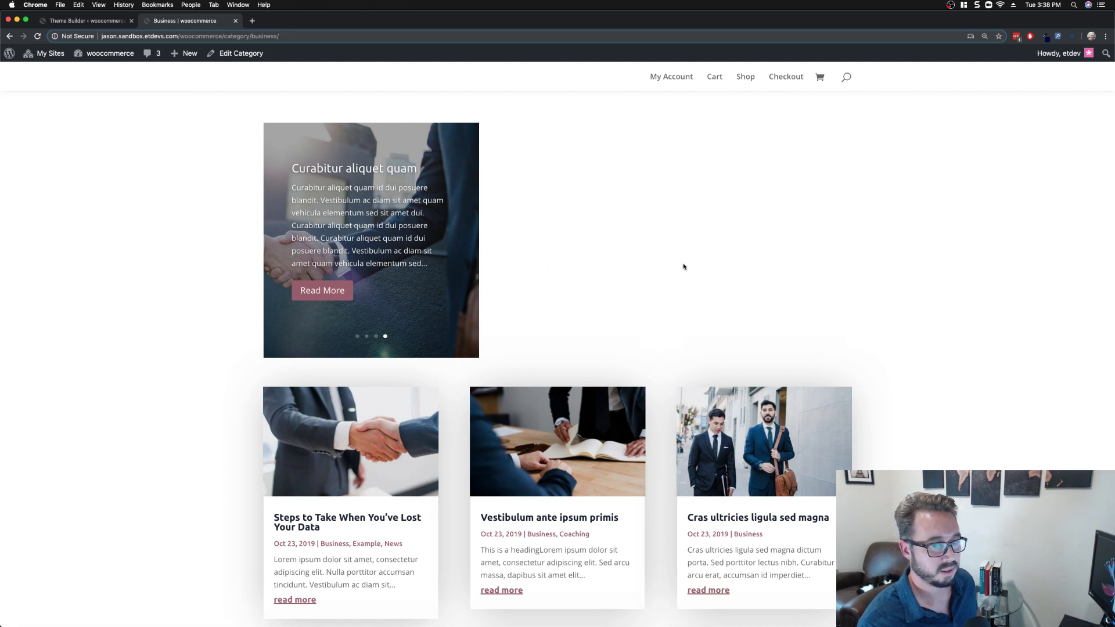
pyautogui.scroll(1, 660, 275)
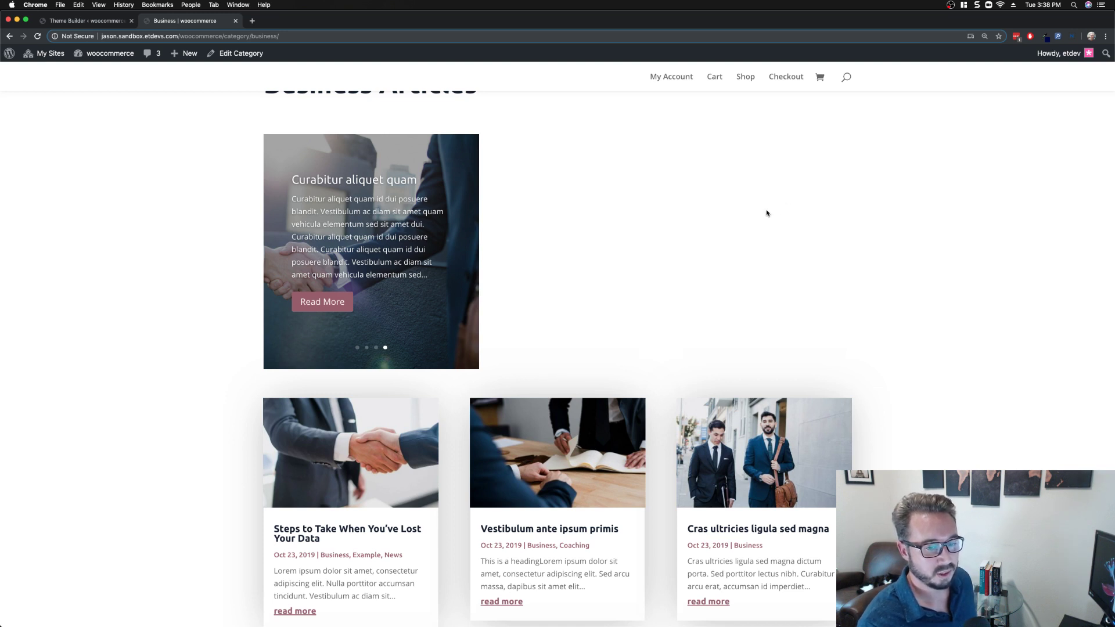
pyautogui.scroll(1, 770, 248)
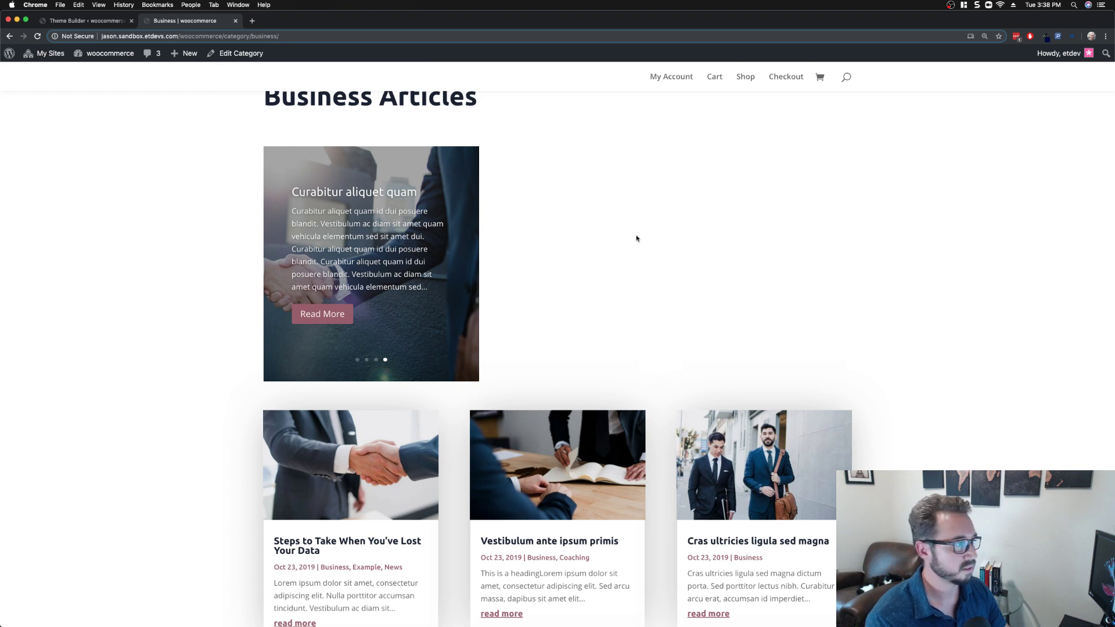
# Step: Return to the Theme Builder and reopen the custom body of the All Category Pages template for editing
pyautogui.click(82, 22)
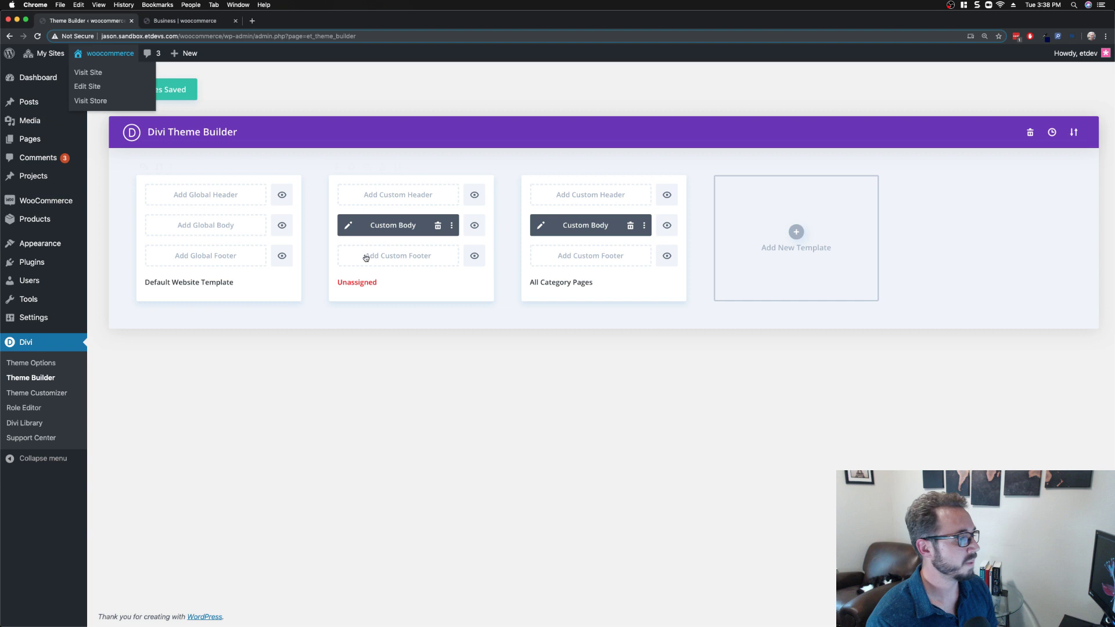
pyautogui.click(541, 226)
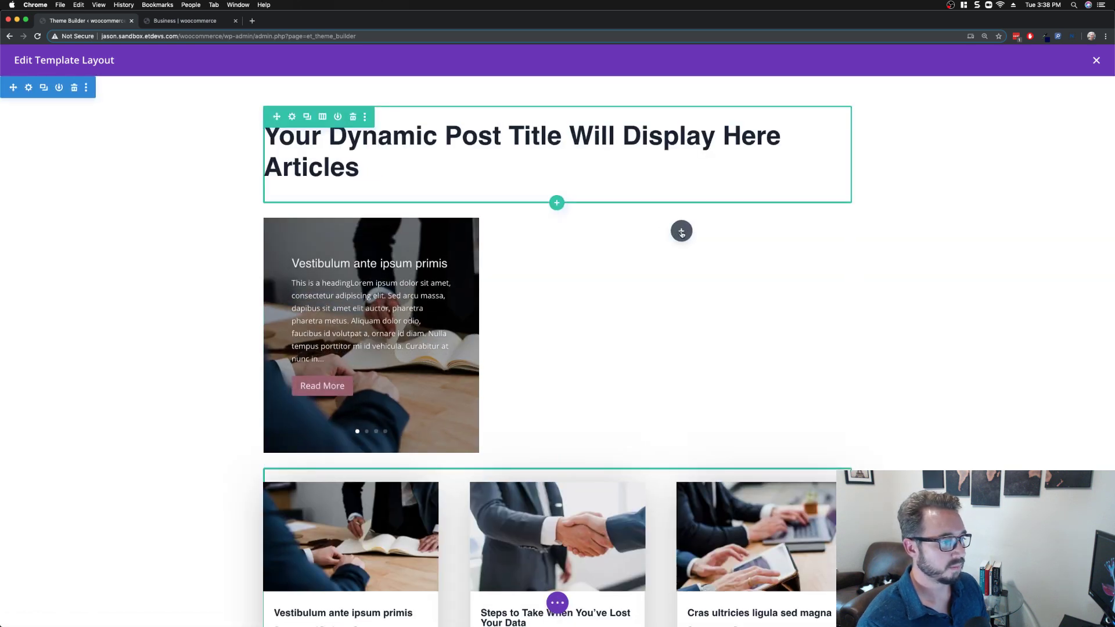
pyautogui.click(681, 232)
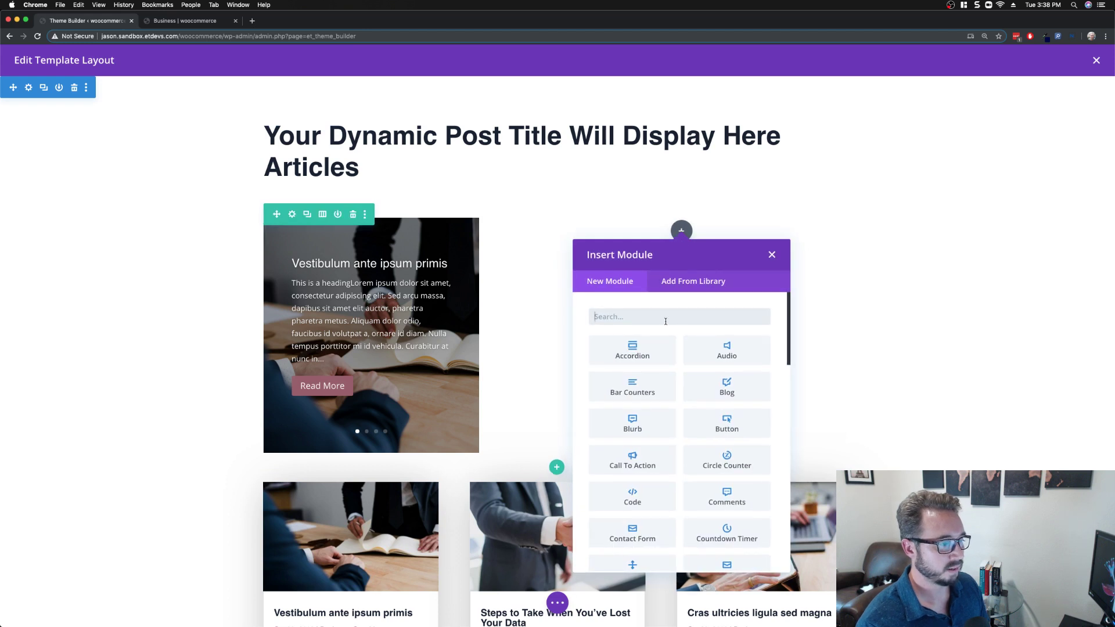
pyautogui.write('blog')
pyautogui.click(633, 348)
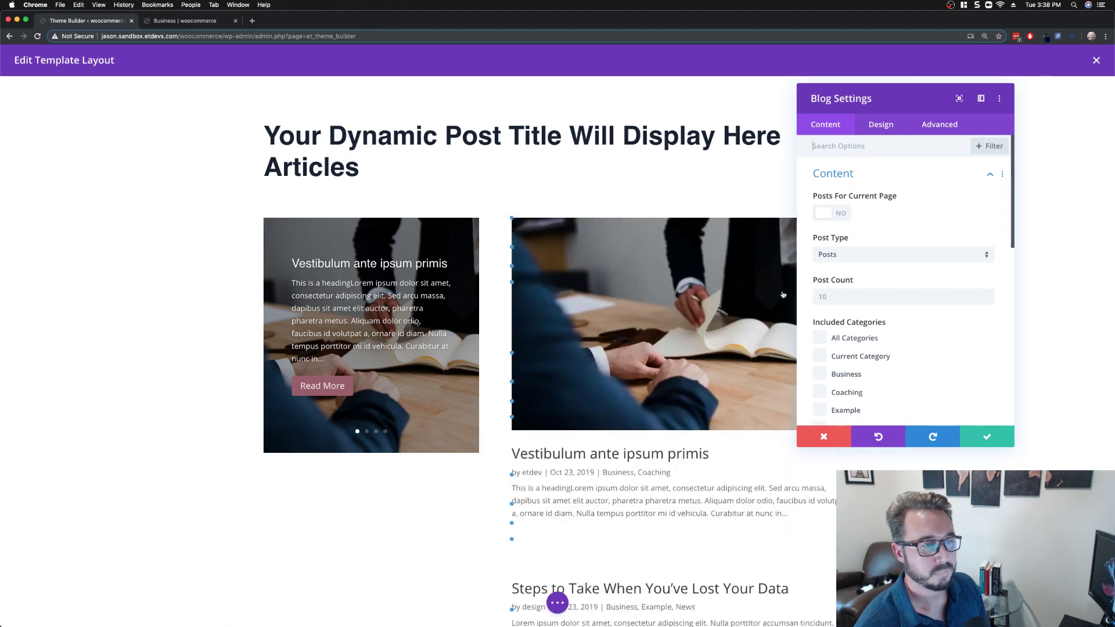
pyautogui.click(842, 215)
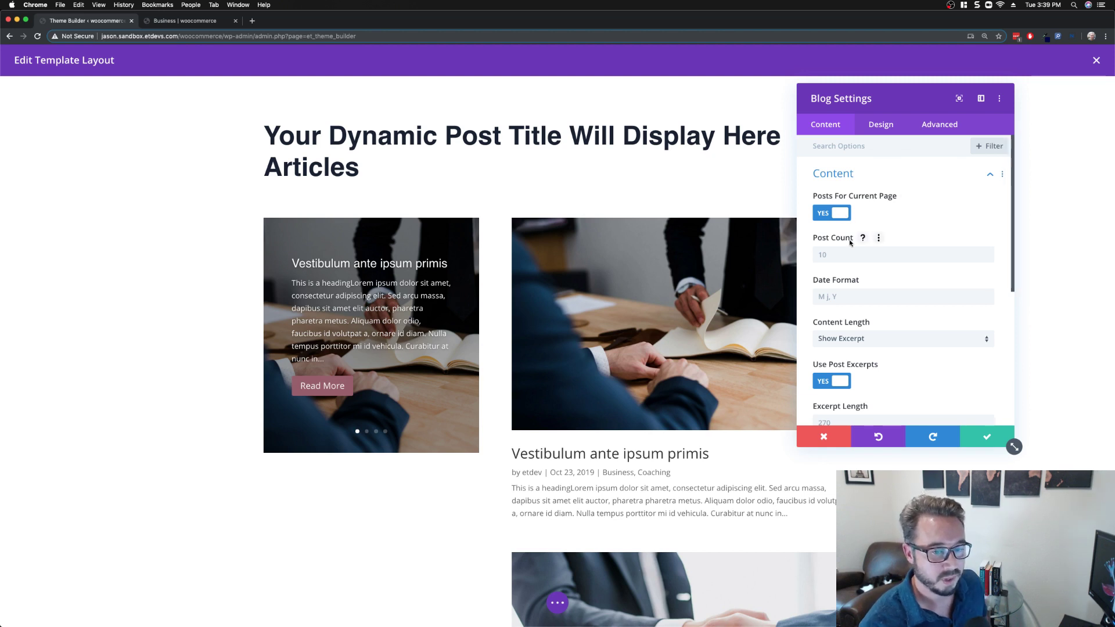
pyautogui.scroll(-3, 888, 270)
pyautogui.scroll(2, 889, 270)
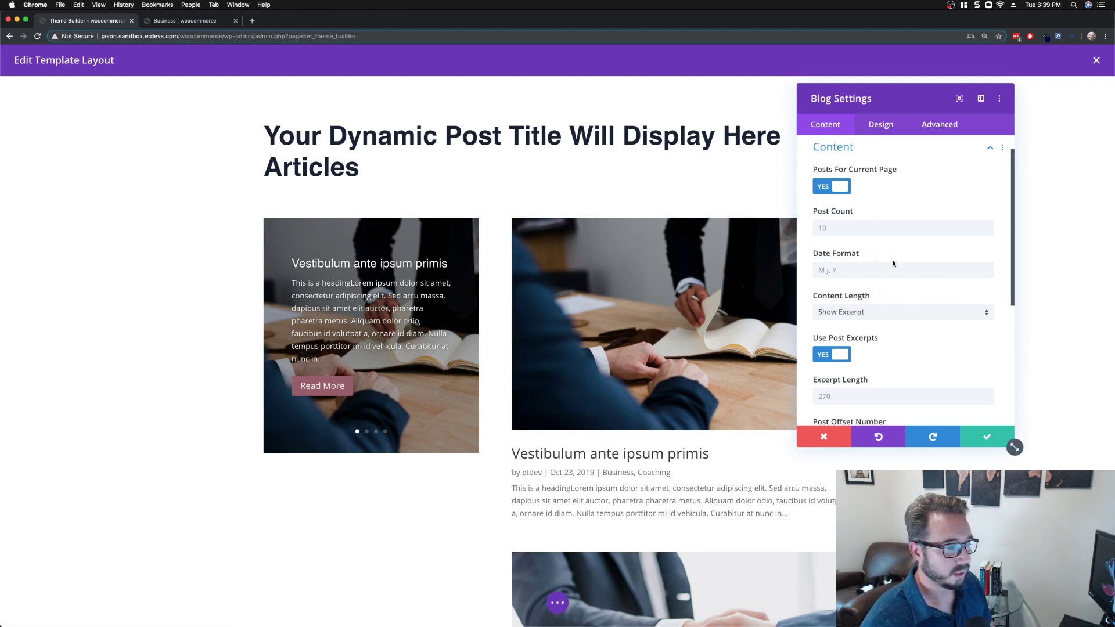
pyautogui.click(833, 446)
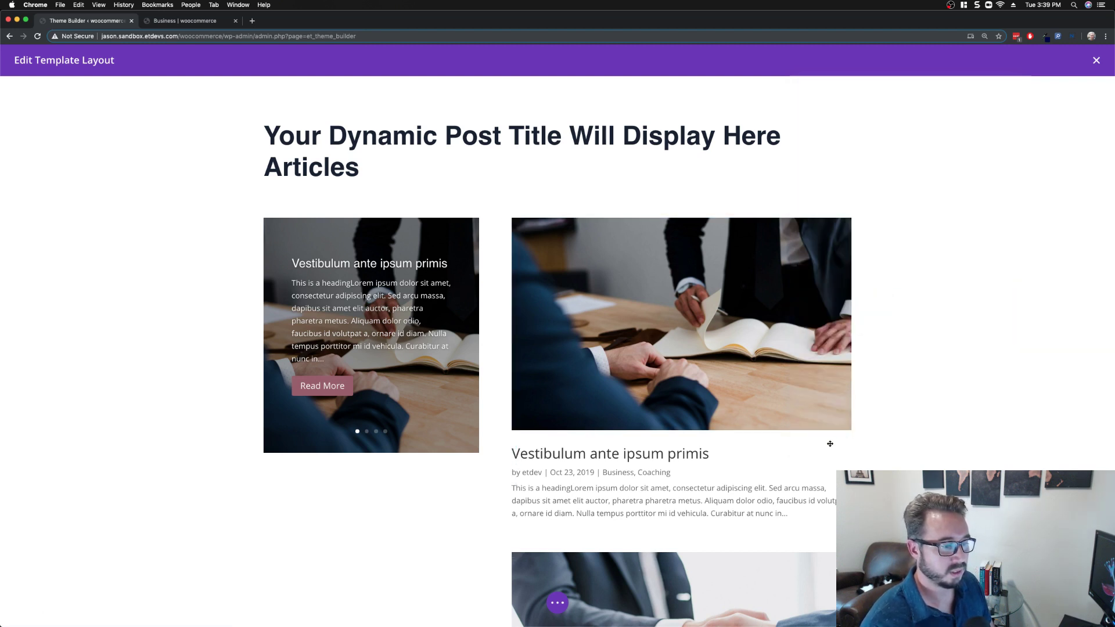
pyautogui.click(707, 246)
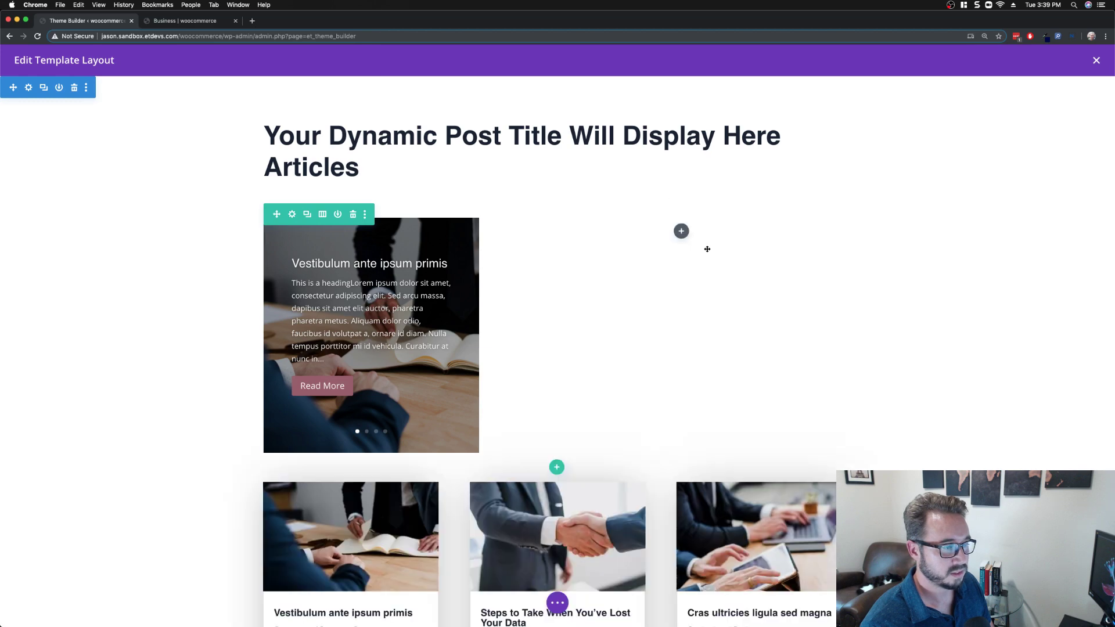
# Step: Copy the existing styled Blog module from the grid row and paste it into the empty column beside the post slider
pyautogui.scroll(-5, 912, 260)
pyautogui.scroll(-1, 911, 260)
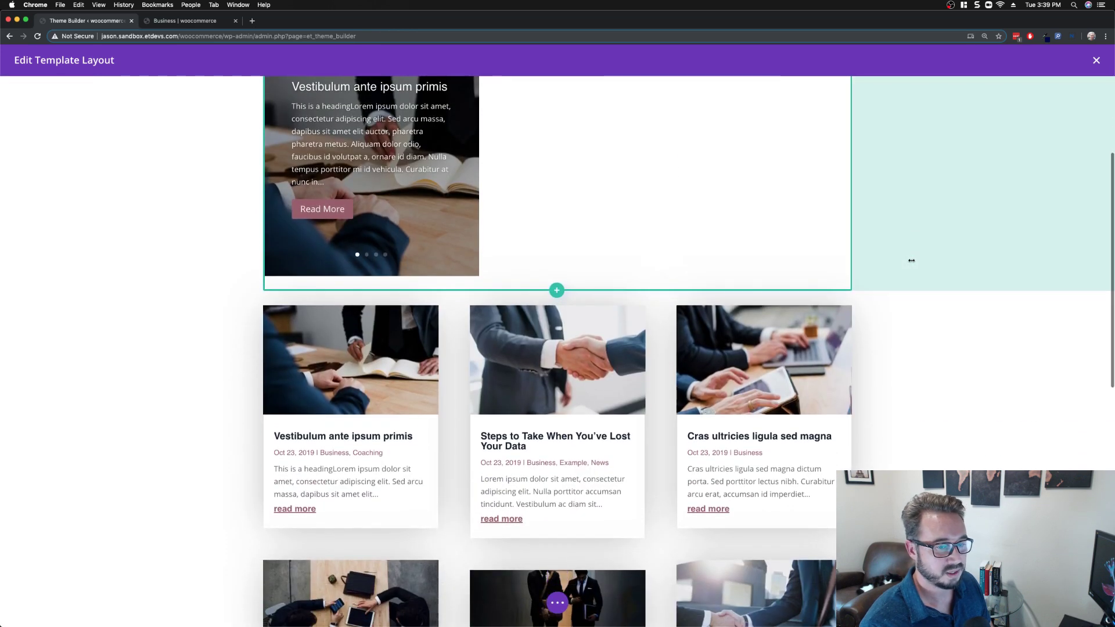
pyautogui.scroll(-3, 580, 361)
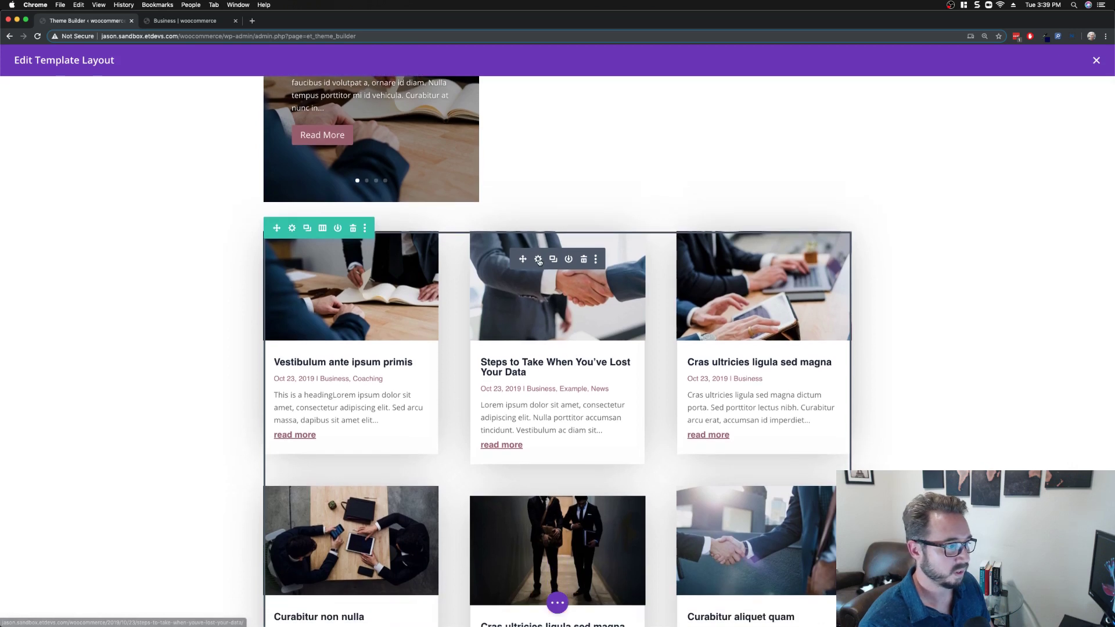
pyautogui.click(596, 259)
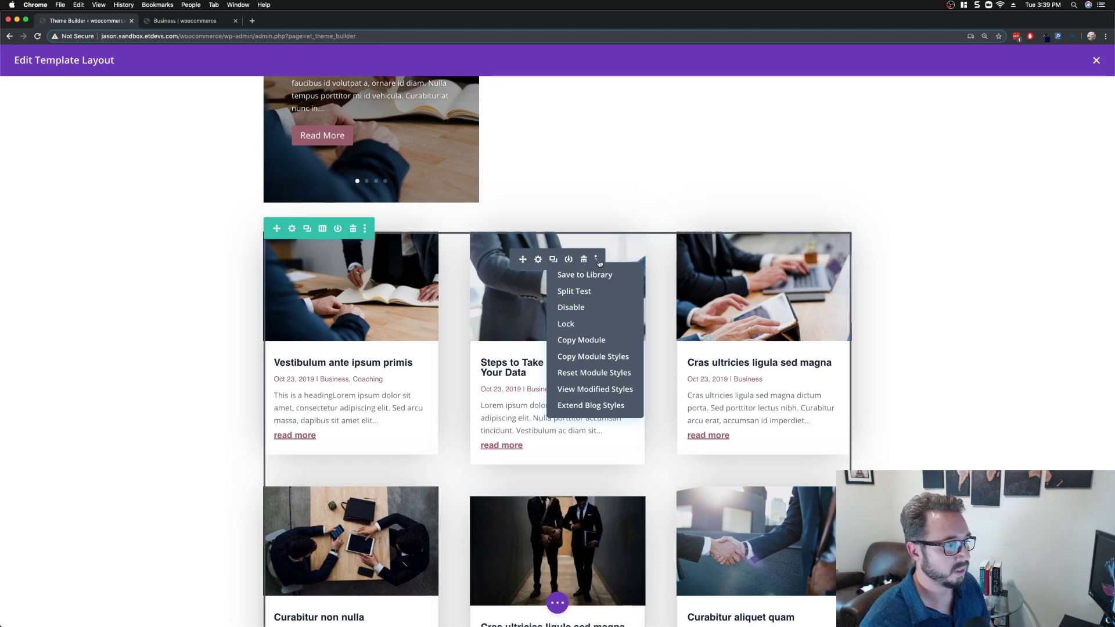
pyautogui.click(597, 341)
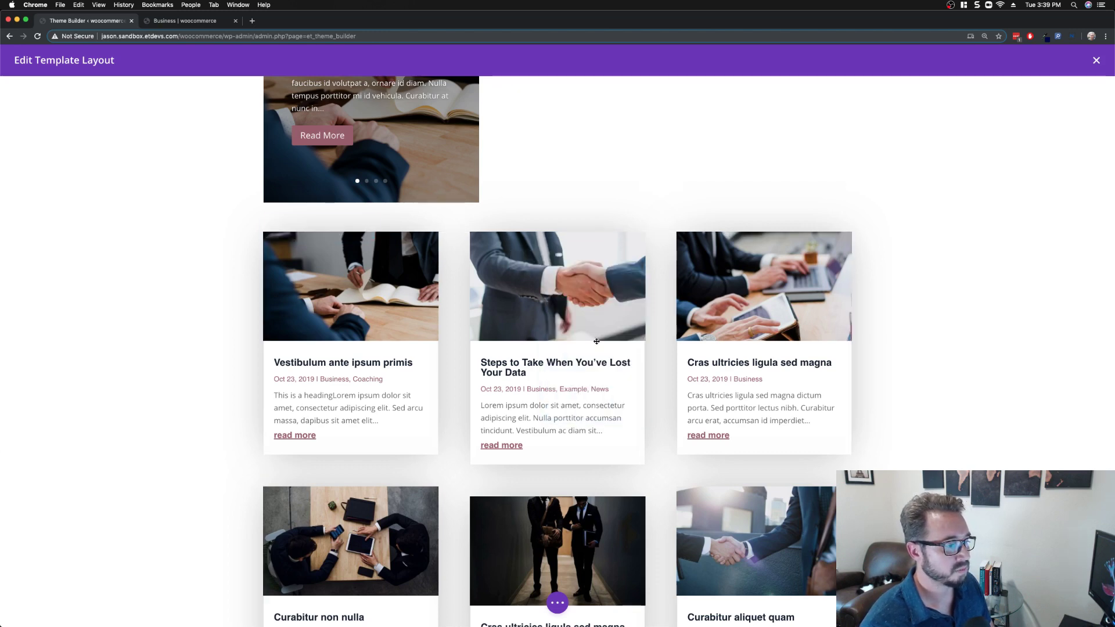
pyautogui.scroll(5, 610, 349)
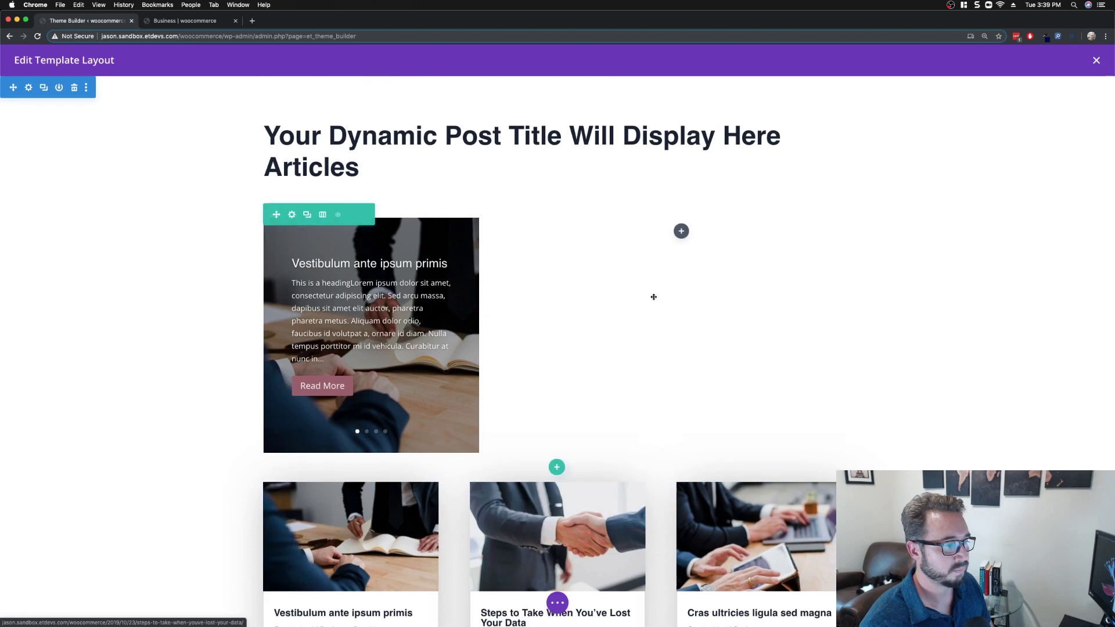
pyautogui.rightClick(654, 297)
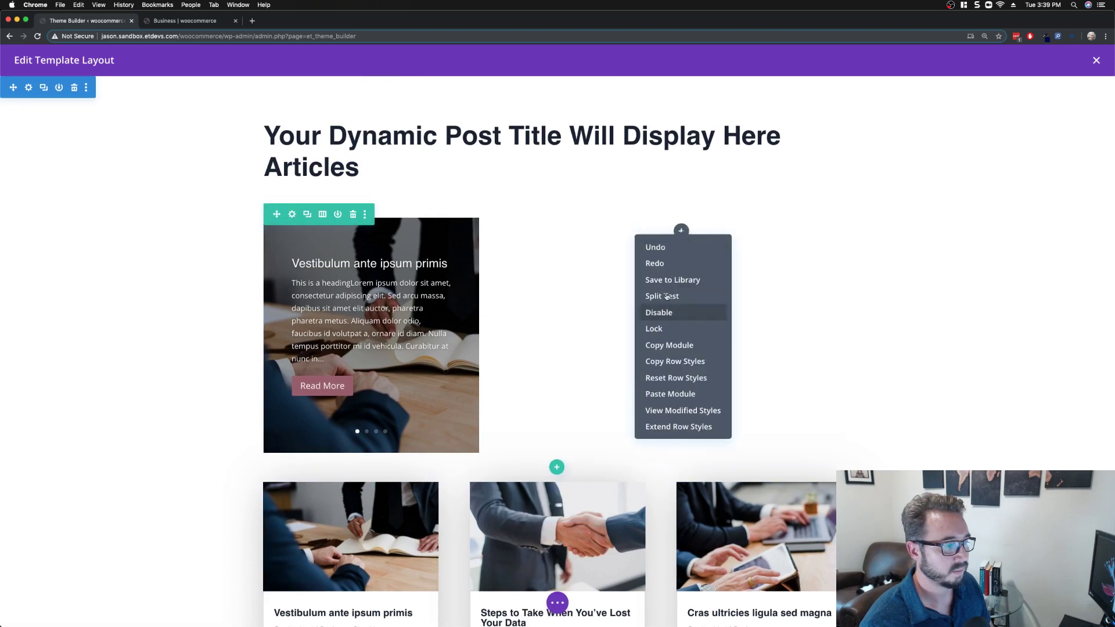
pyautogui.click(677, 399)
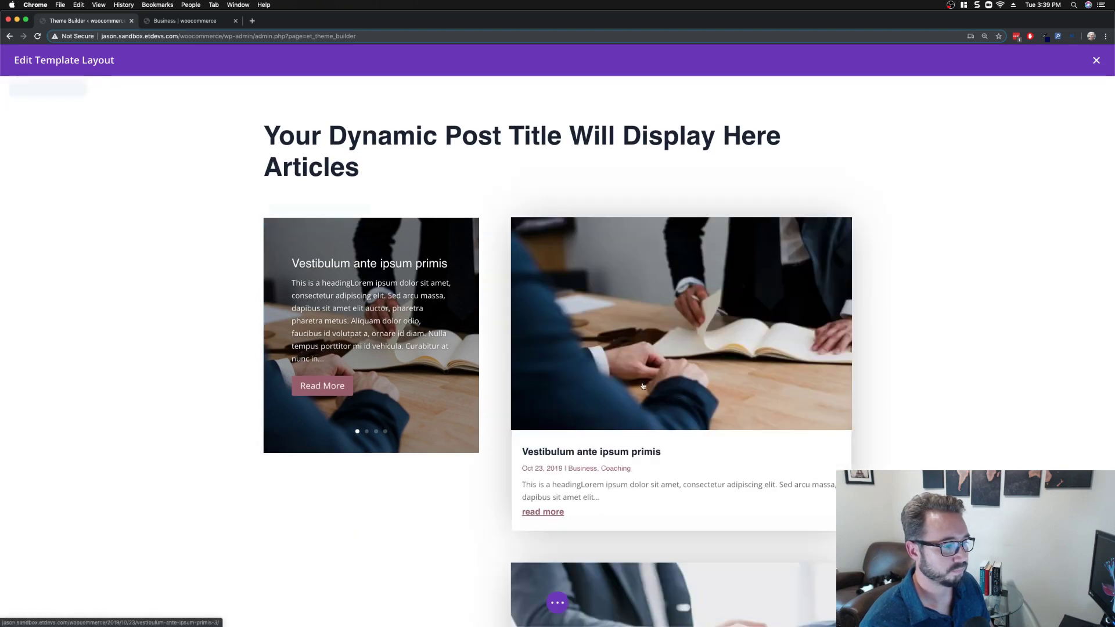
pyautogui.scroll(-3, 526, 276)
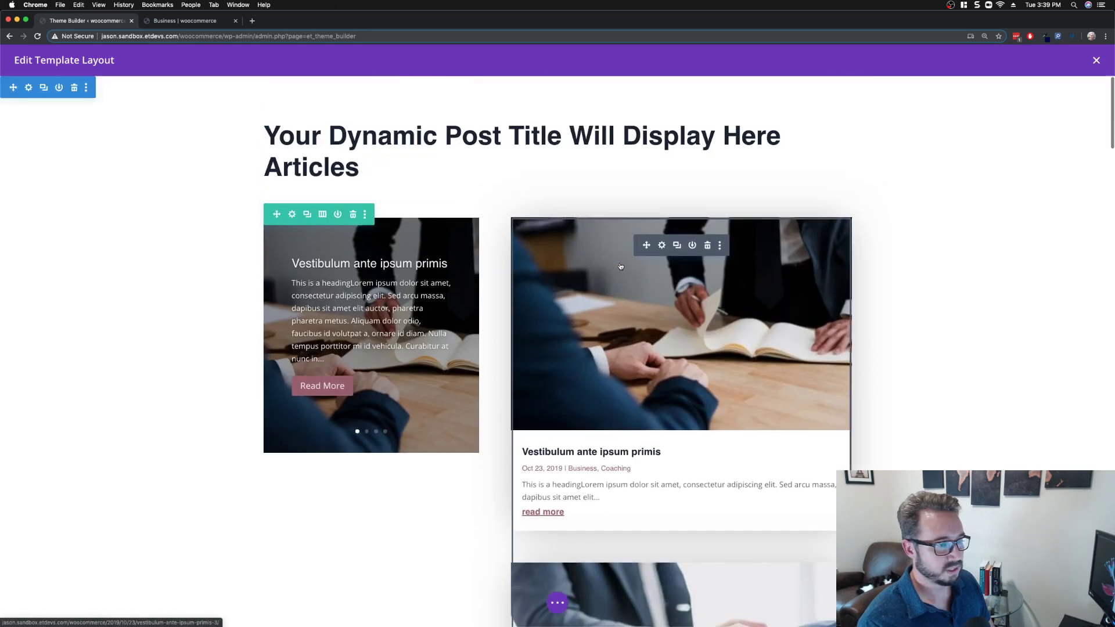
pyautogui.scroll(-8, 618, 267)
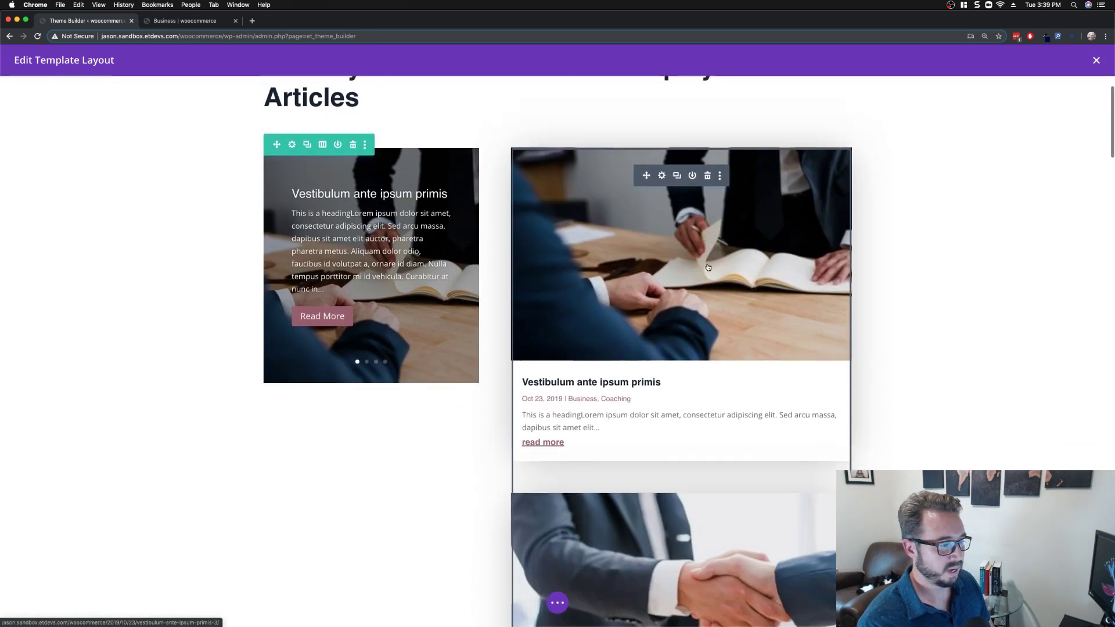
pyautogui.scroll(4, 708, 268)
pyautogui.scroll(6, 709, 268)
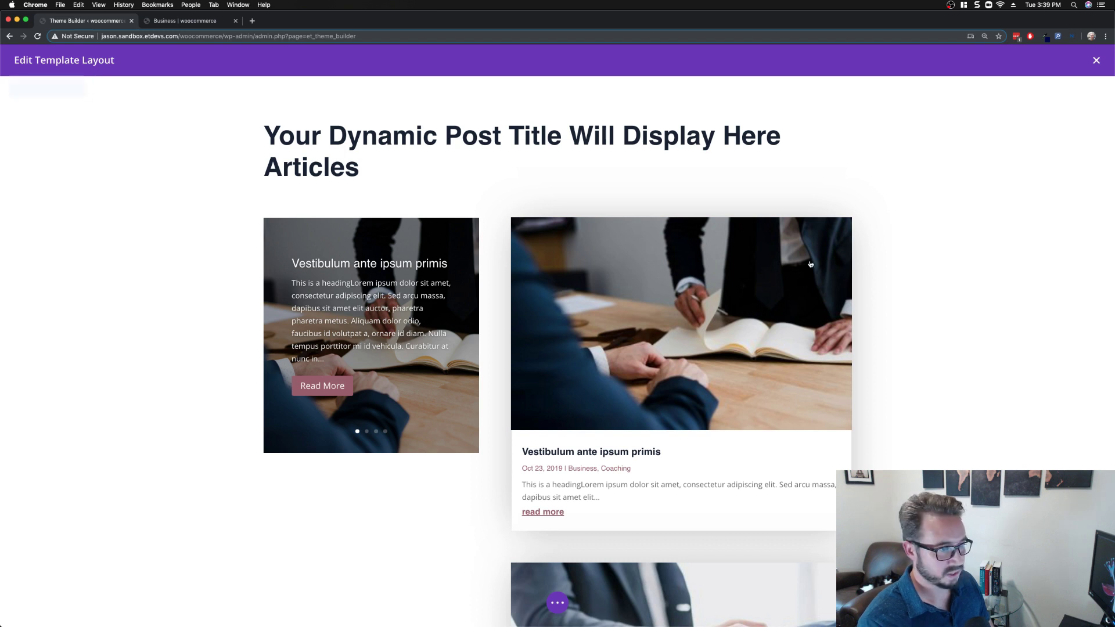
pyautogui.moveTo(656, 284)
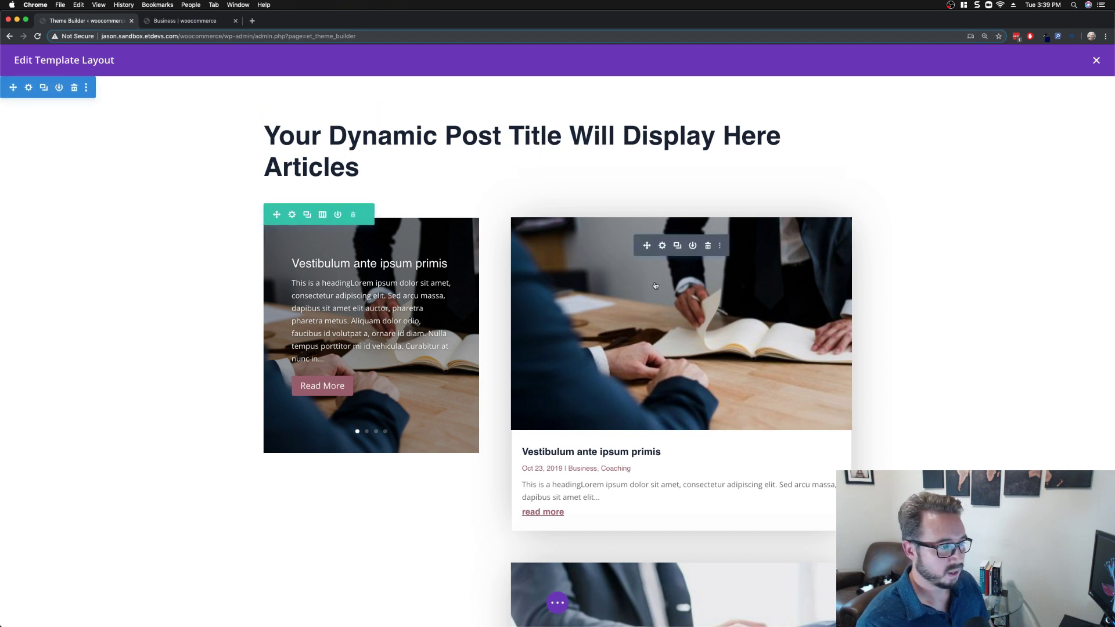
# Step: Open the settings of the Blog module beside the post slider and set its post count to 3
pyautogui.click(662, 245)
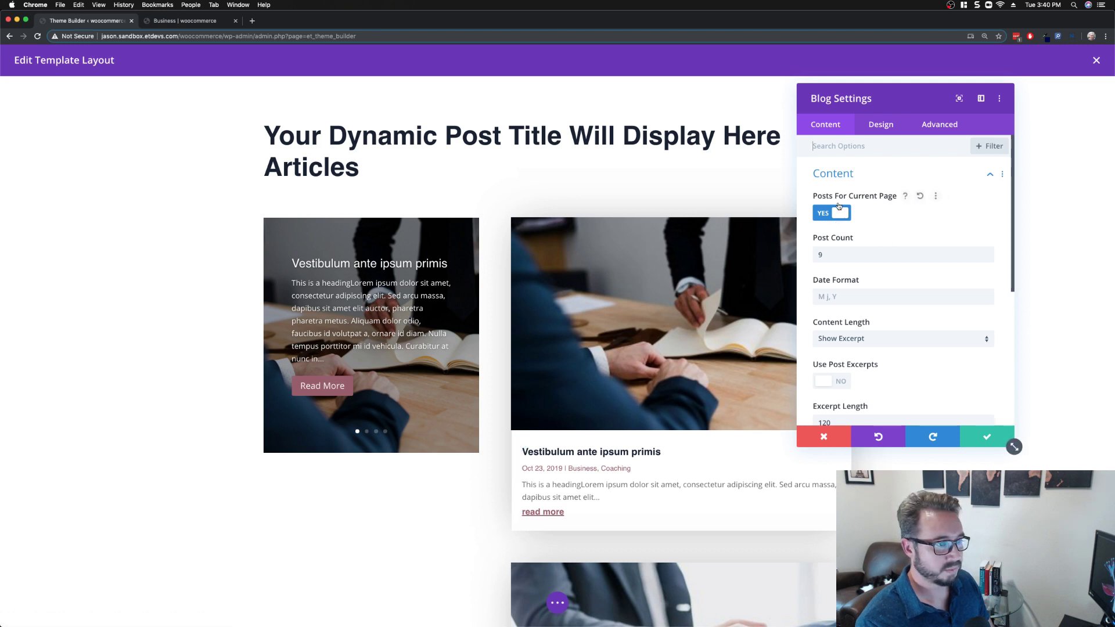
pyautogui.click(832, 260)
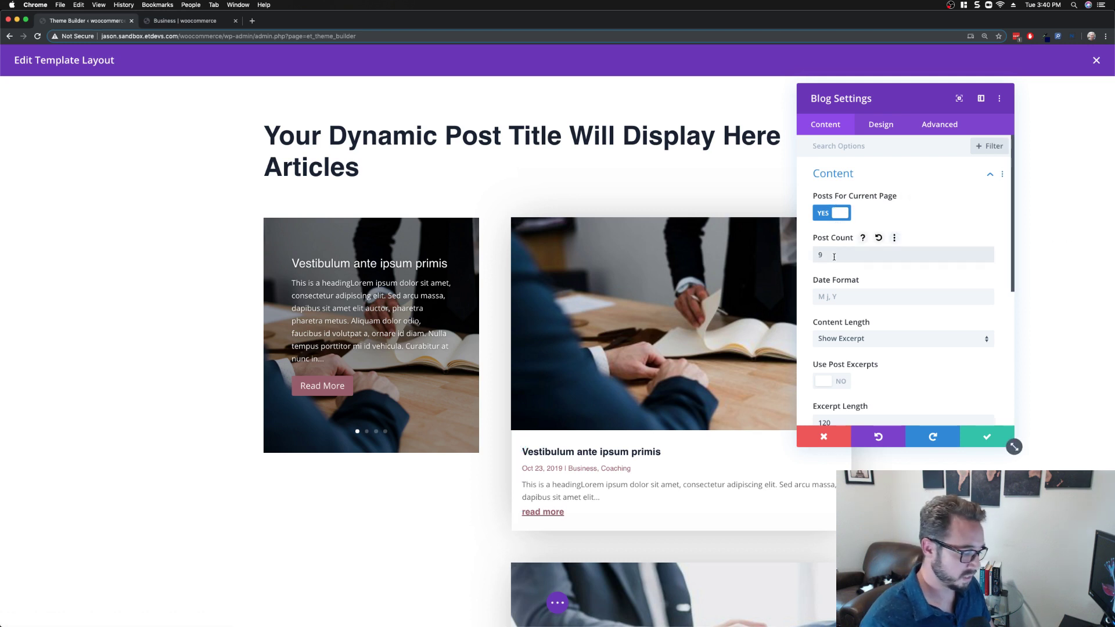
pyautogui.press('BackSpace')
pyautogui.write('3')
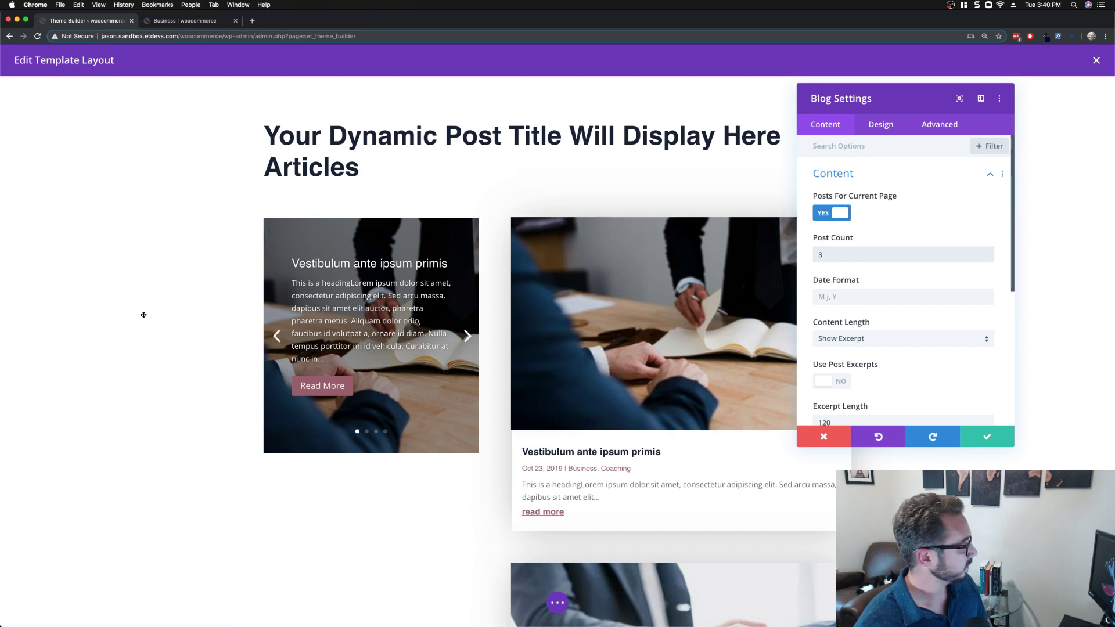
# Step: Turn off the featured image in the elements shown by the Blog module beside the slider
pyautogui.scroll(-3, 871, 343)
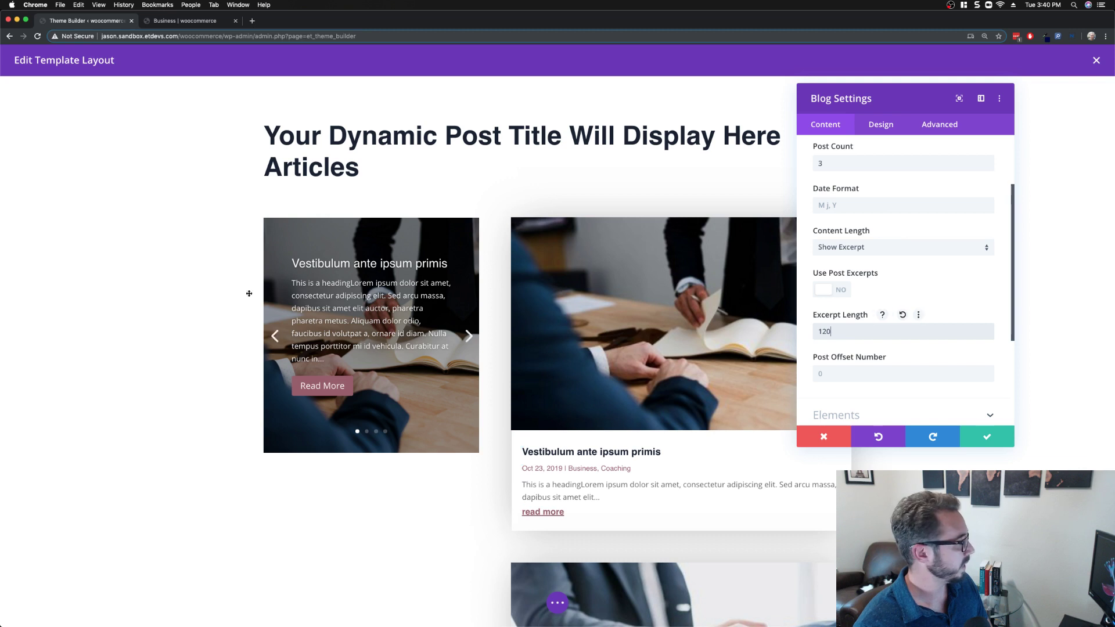
pyautogui.scroll(-4, 916, 333)
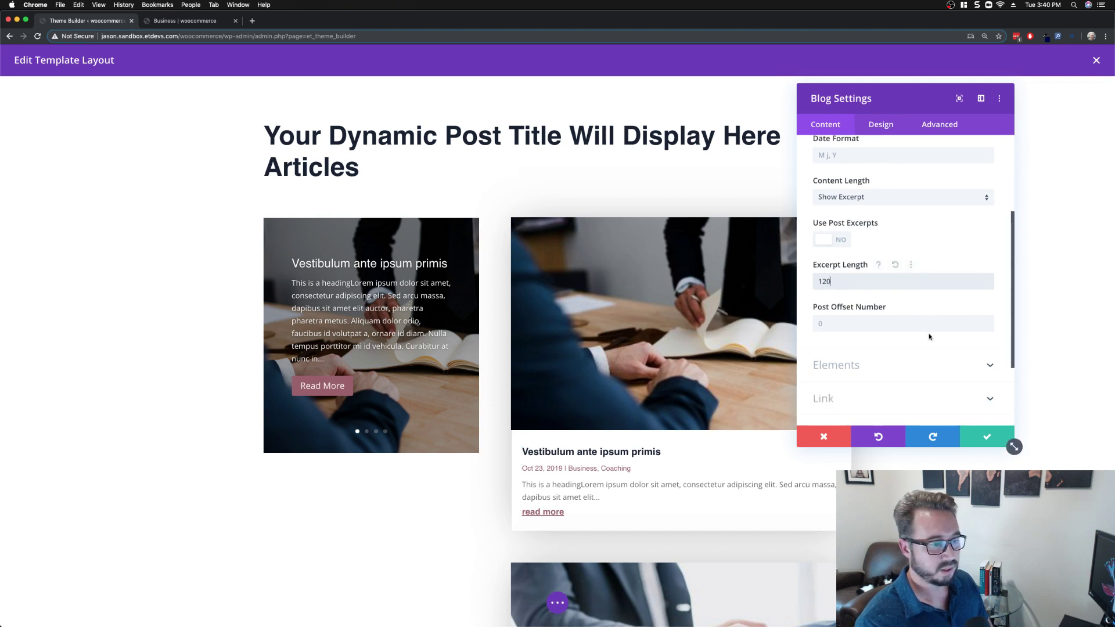
pyautogui.click(873, 286)
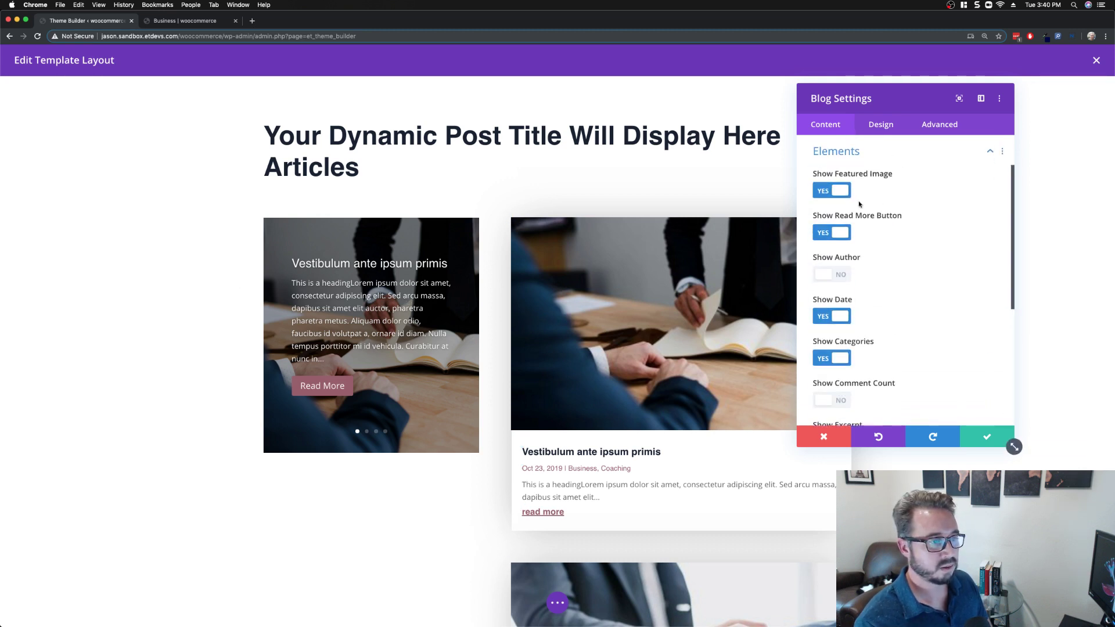
pyautogui.click(840, 191)
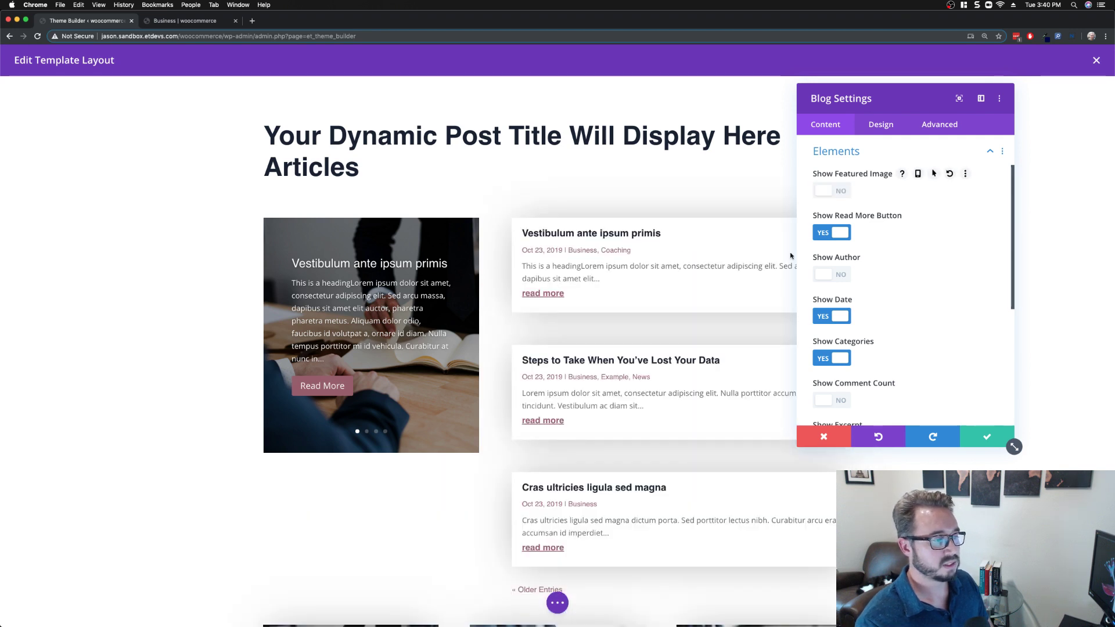
pyautogui.scroll(-3, 593, 293)
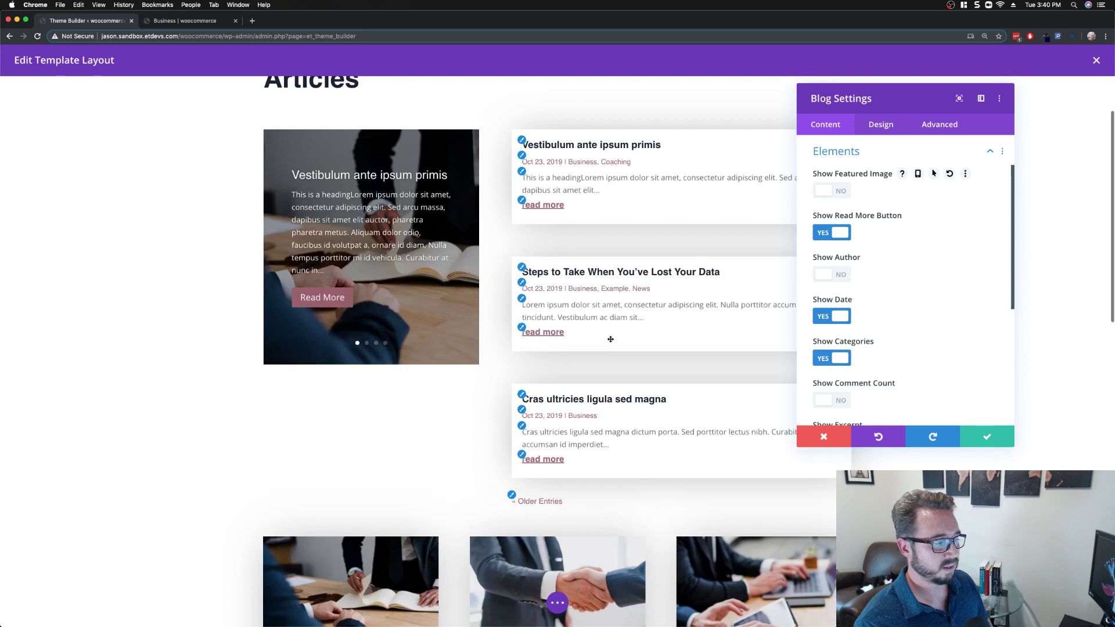
pyautogui.scroll(1, 611, 339)
pyautogui.scroll(1, 677, 313)
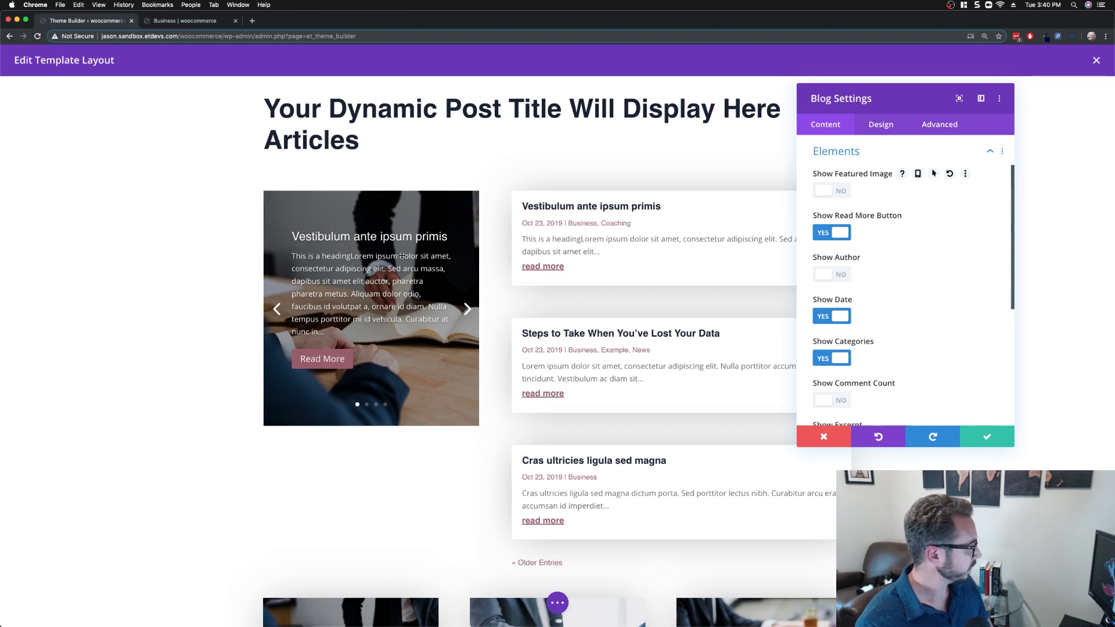
# Step: Turn off pagination for the Blog module beside the slider
pyautogui.scroll(-5, 916, 326)
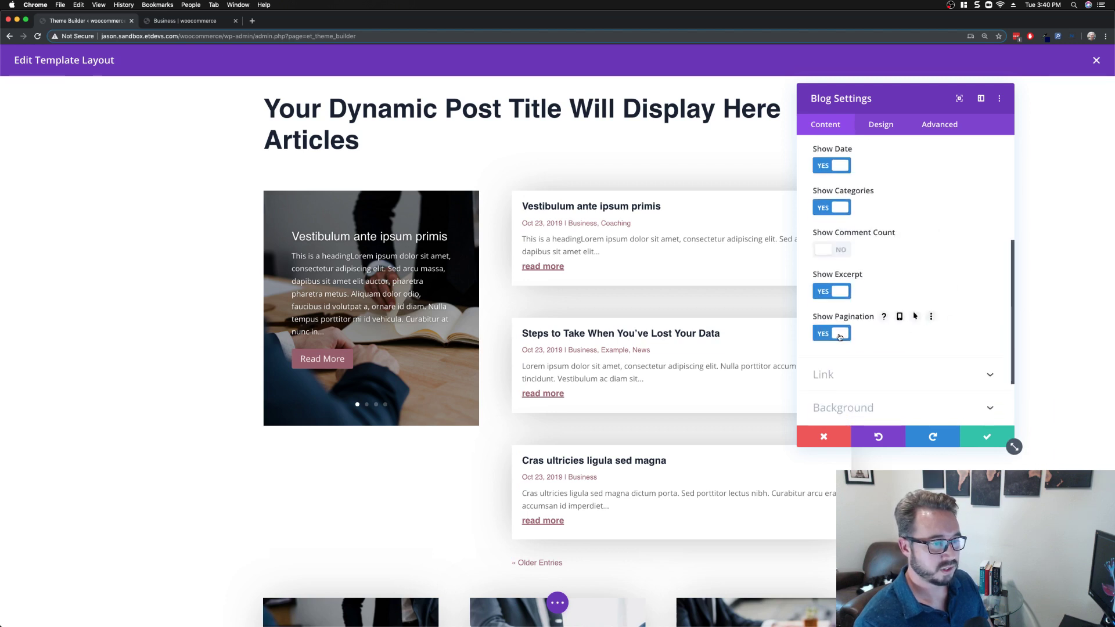
pyautogui.click(839, 335)
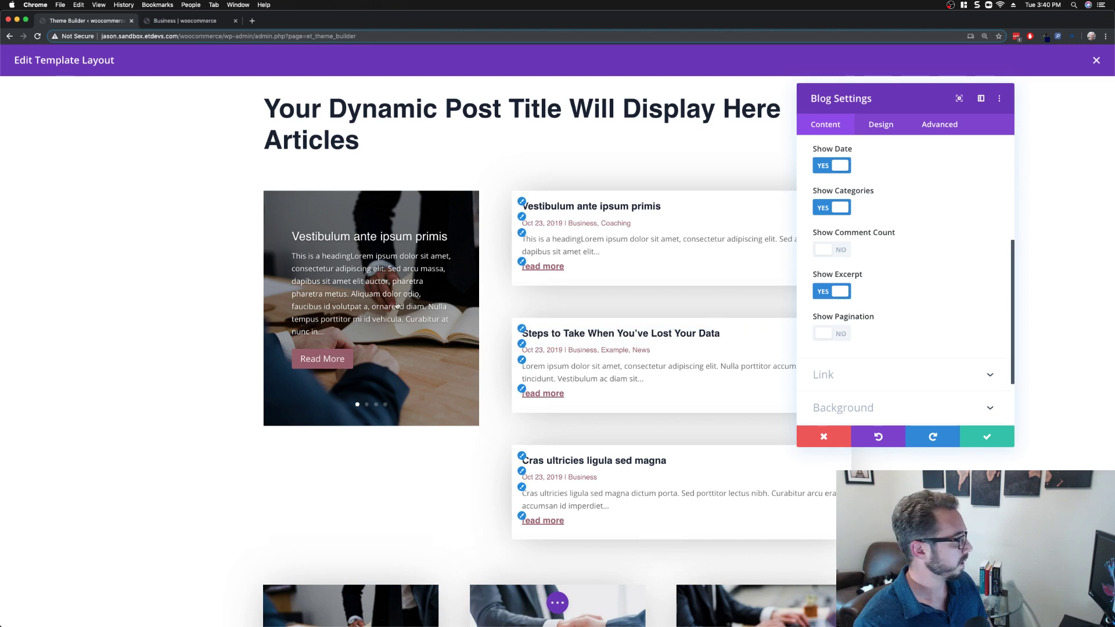
pyautogui.scroll(1, 871, 273)
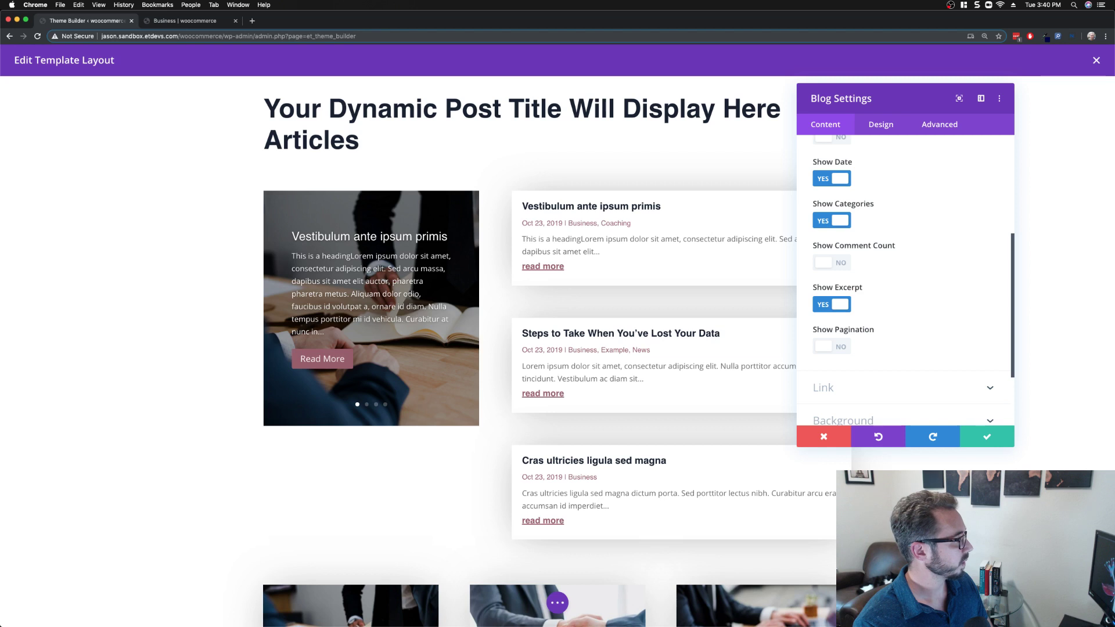
# Step: Change the layout of the Blog module beside the slider to Fullwidth
pyautogui.click(887, 128)
pyautogui.click(890, 178)
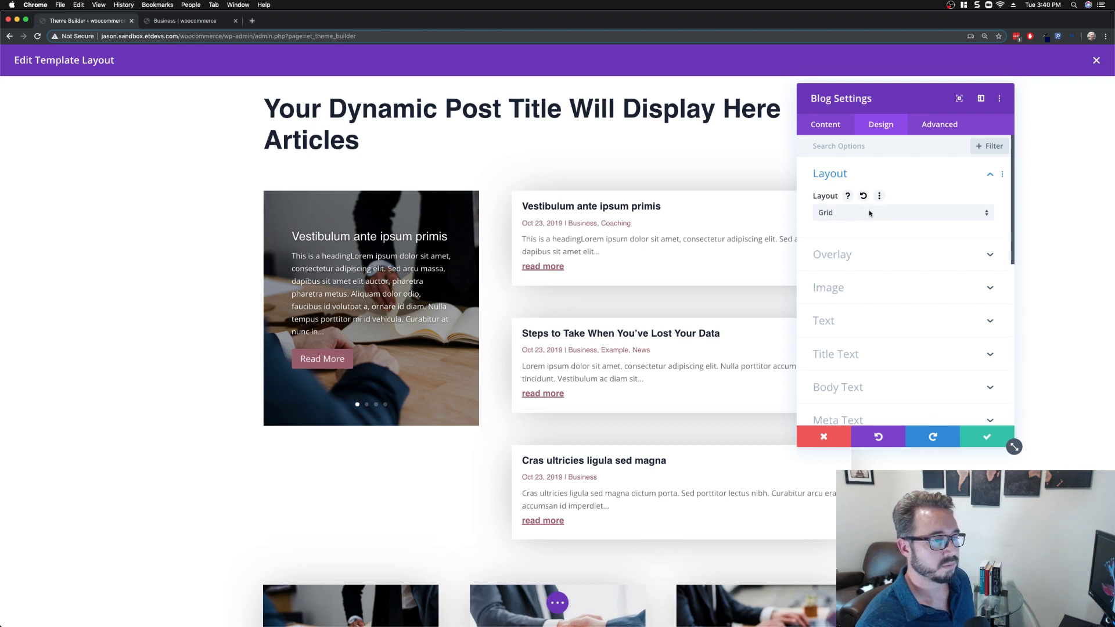
pyautogui.click(870, 214)
pyautogui.click(867, 224)
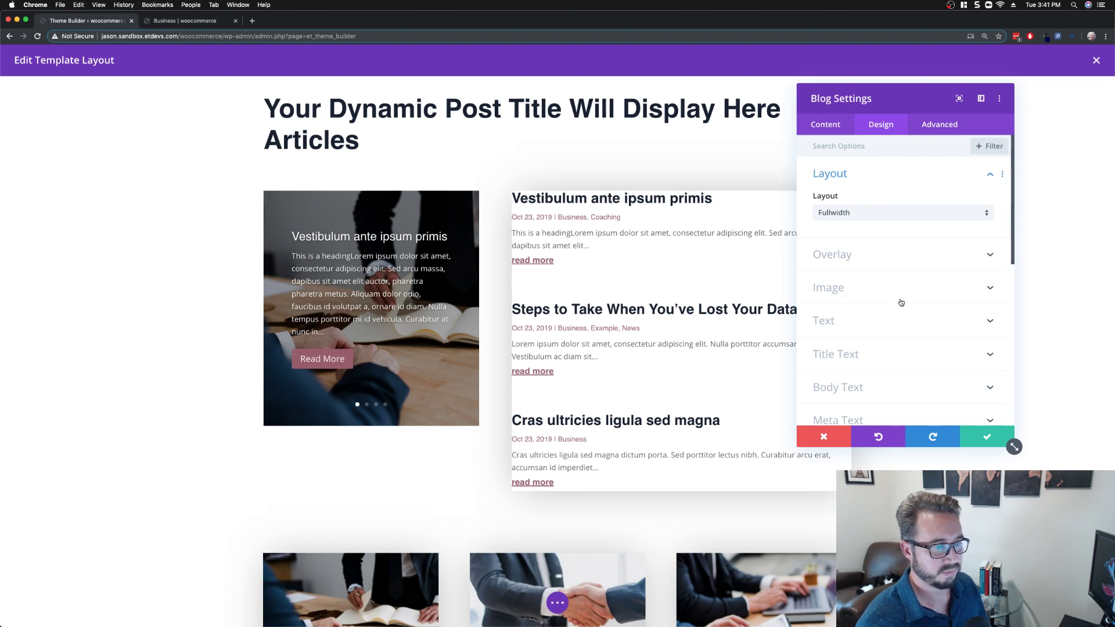
# Step: Remove the box shadow from the Blog module beside the slider and save the module settings
pyautogui.scroll(-6, 901, 302)
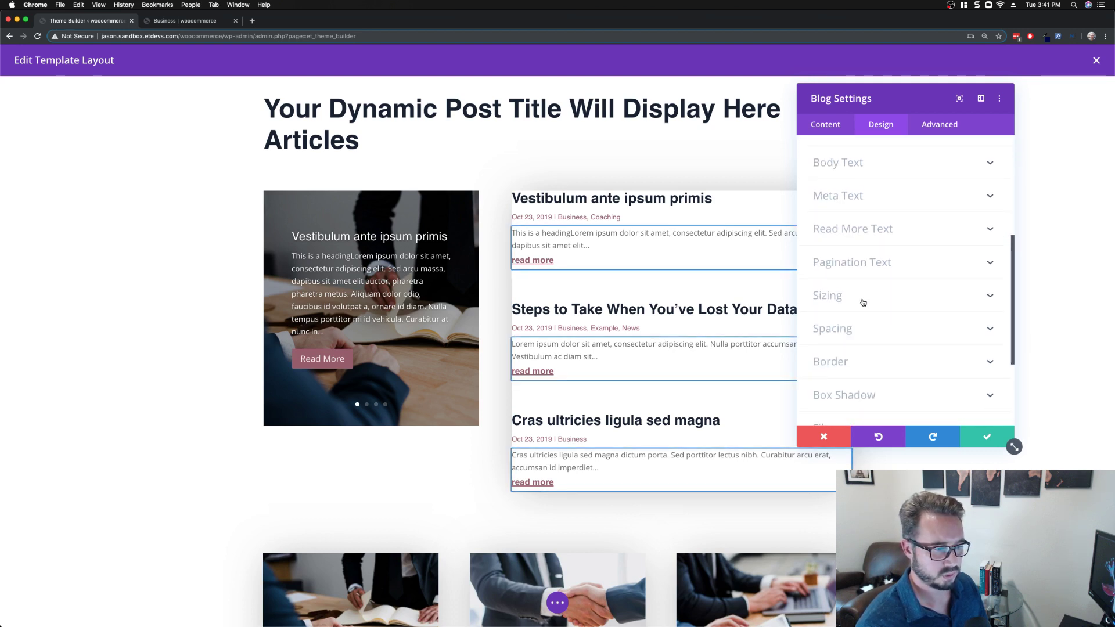
pyautogui.scroll(-2, 864, 308)
pyautogui.click(874, 370)
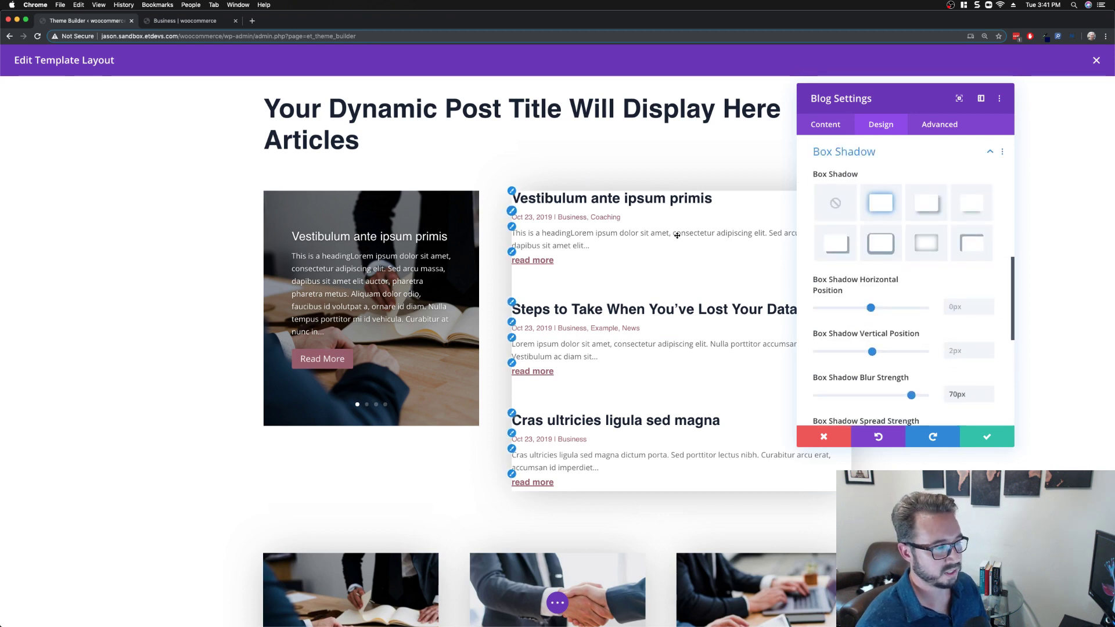
pyautogui.click(838, 204)
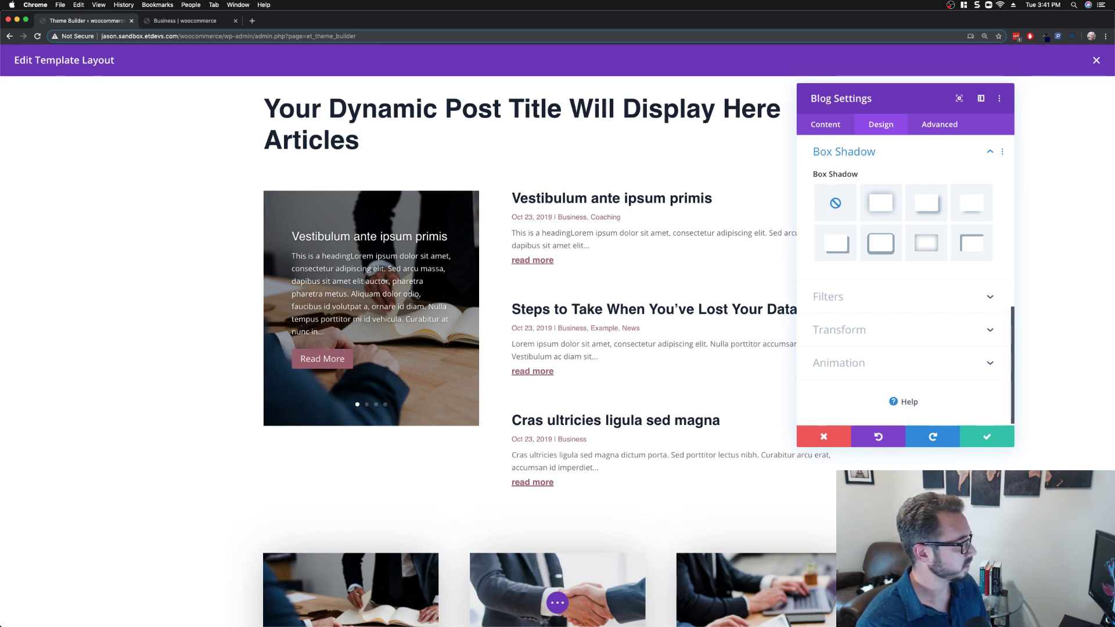
pyautogui.click(987, 436)
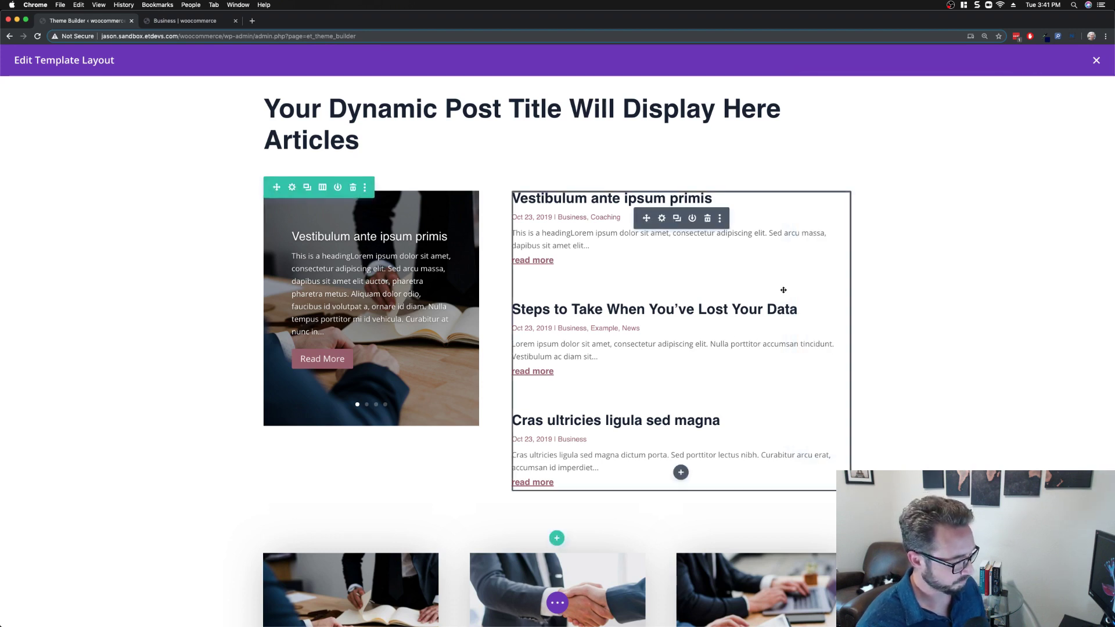
# Step: Switch to the live Business category page and examine the post slider, the blog list beside it and the grid below
pyautogui.click(209, 26)
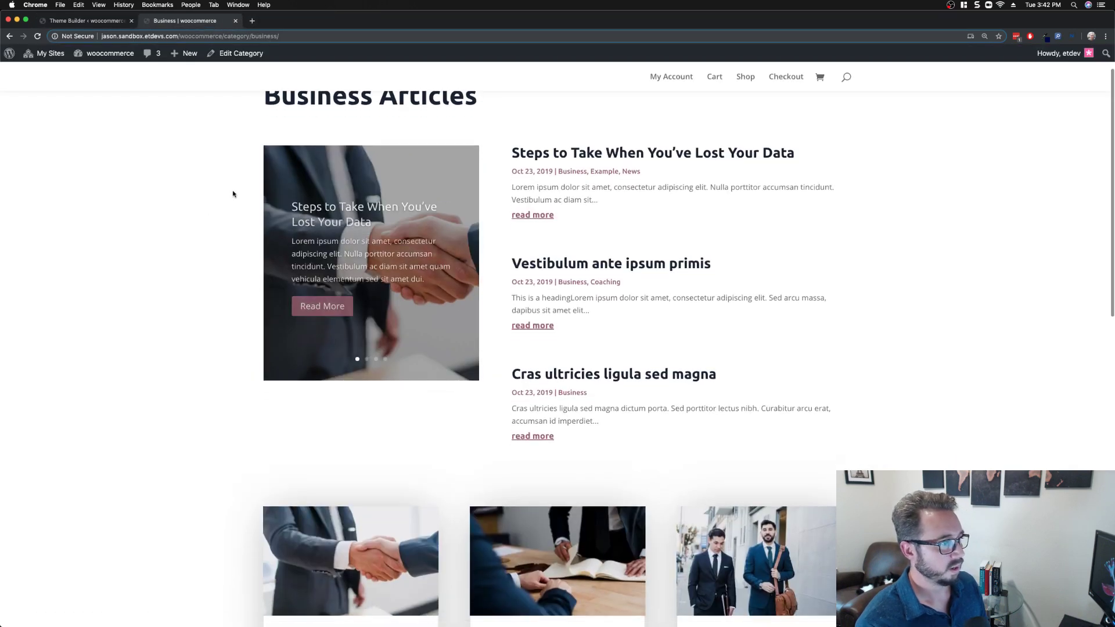
pyautogui.scroll(2, 645, 285)
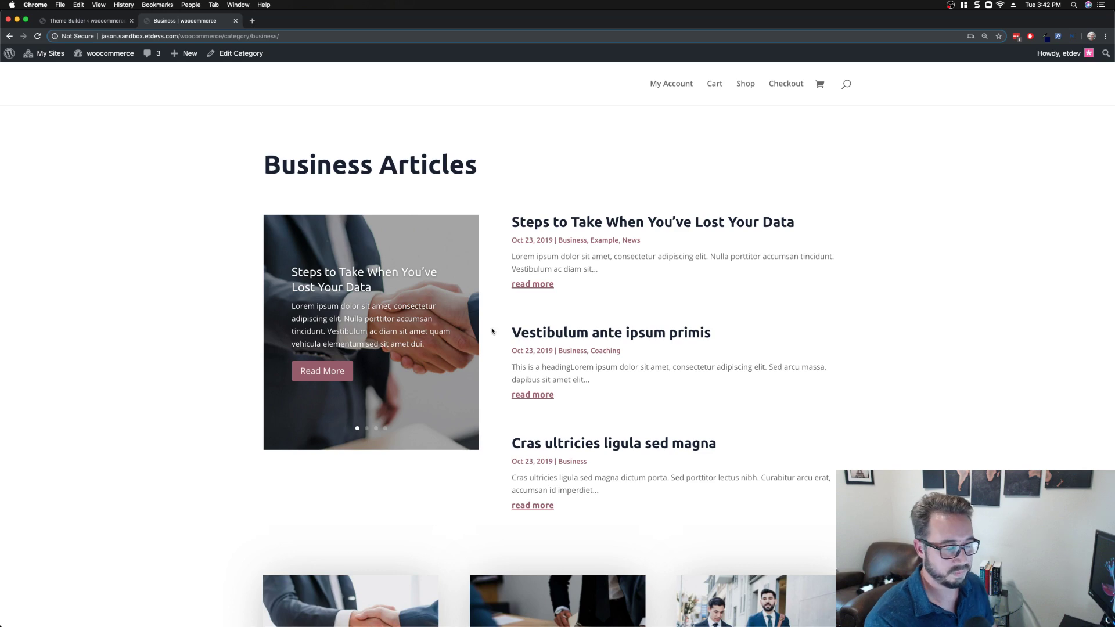
pyautogui.scroll(-4, 493, 332)
pyautogui.scroll(4, 493, 332)
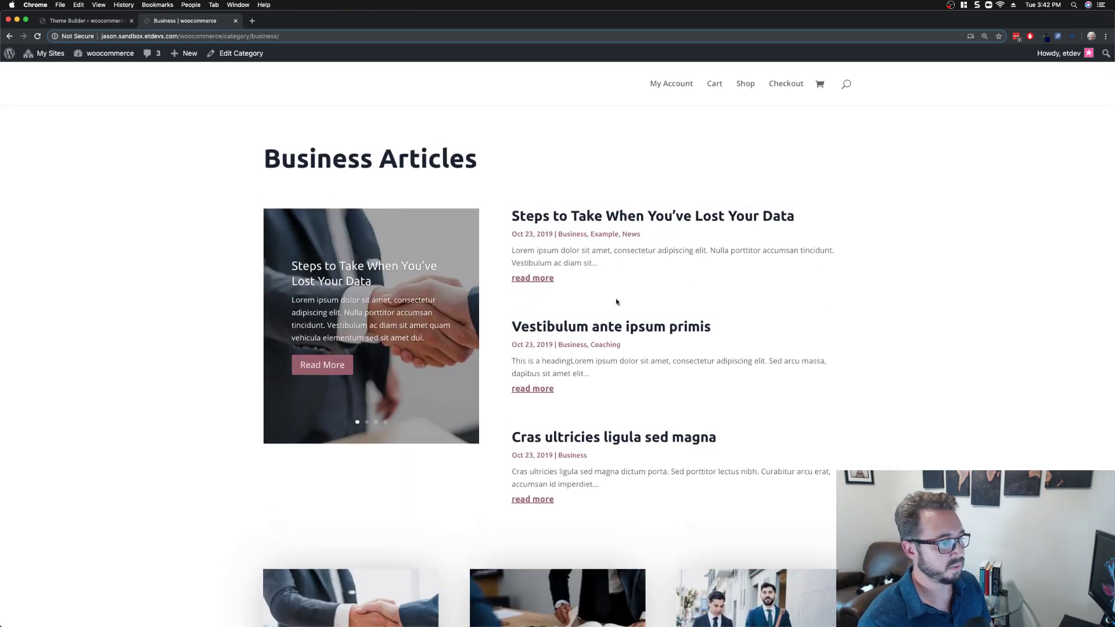
pyautogui.scroll(-8, 617, 302)
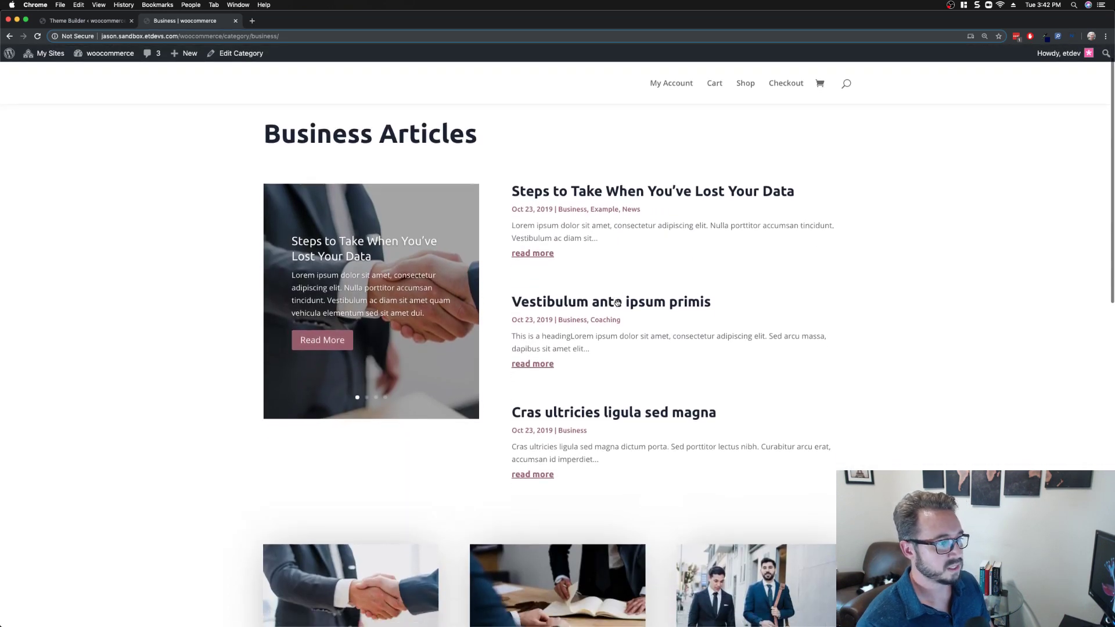
pyautogui.scroll(-4, 617, 302)
pyautogui.scroll(12, 617, 302)
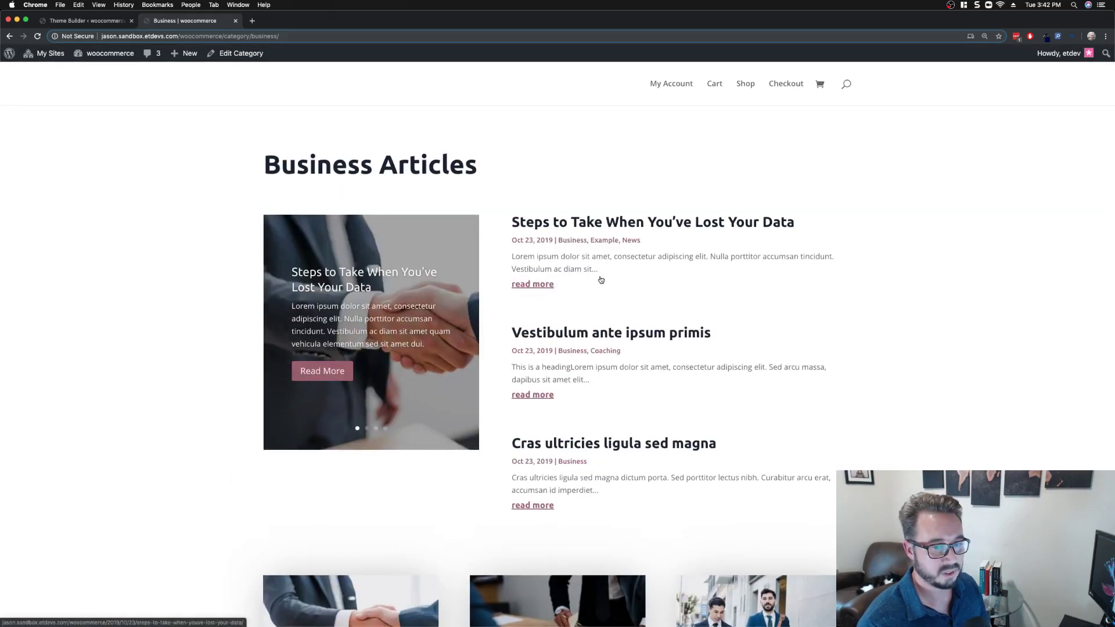
pyautogui.scroll(-3, 600, 279)
pyautogui.scroll(3, 601, 280)
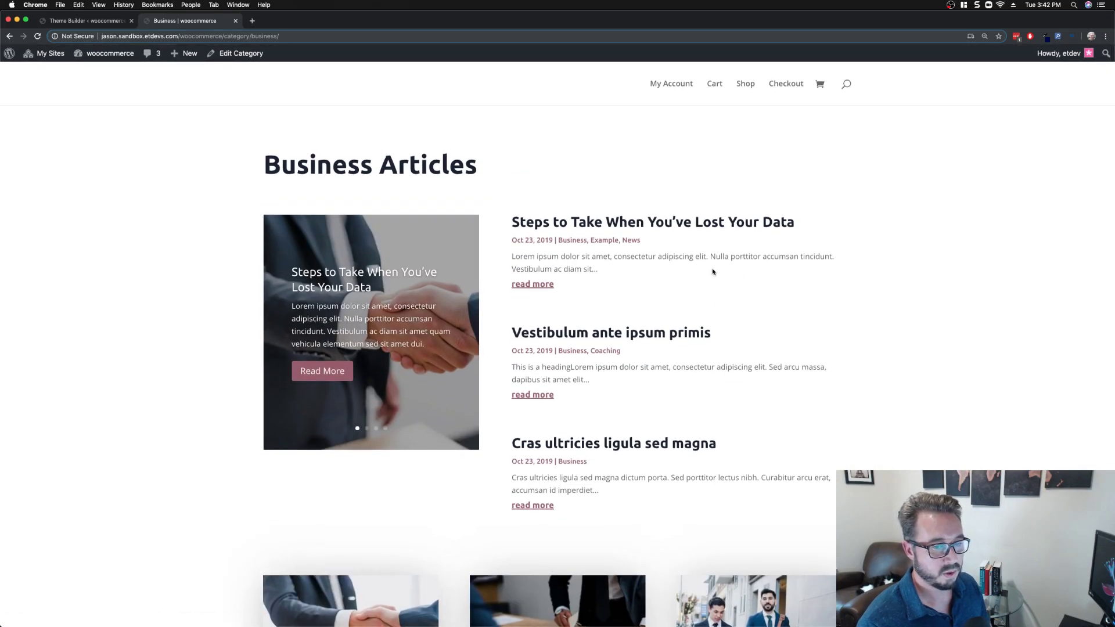
pyautogui.scroll(-6, 714, 273)
pyautogui.scroll(-3, 713, 272)
pyautogui.scroll(9, 644, 279)
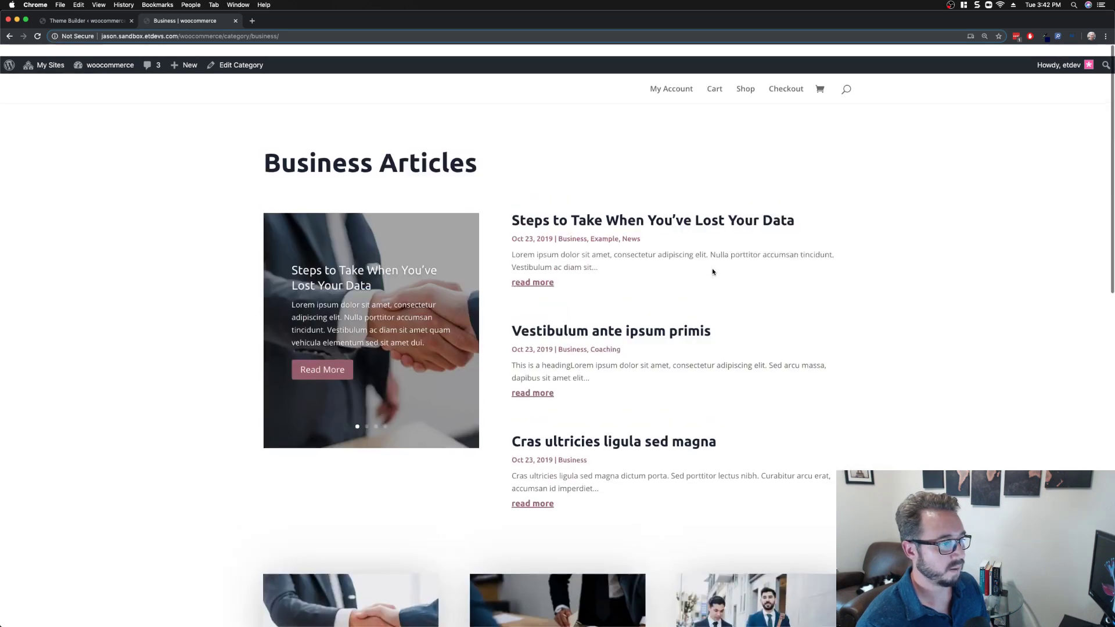
# Step: Return to the template layout editor and set the post offset number of the Blog module beside the slider to 1
pyautogui.click(113, 22)
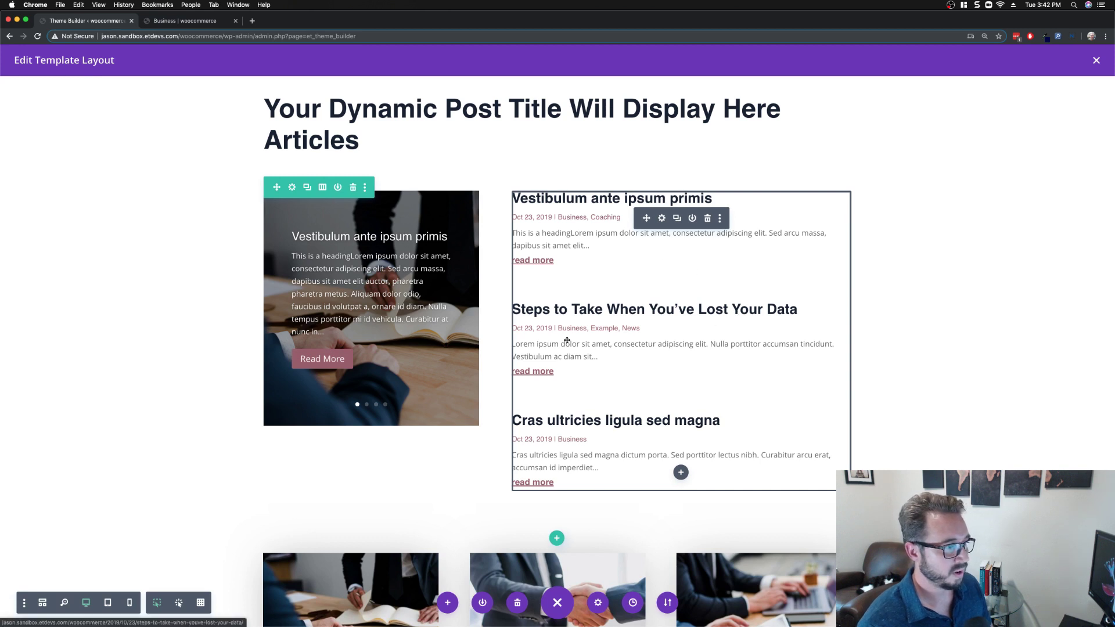
pyautogui.scroll(1, 682, 220)
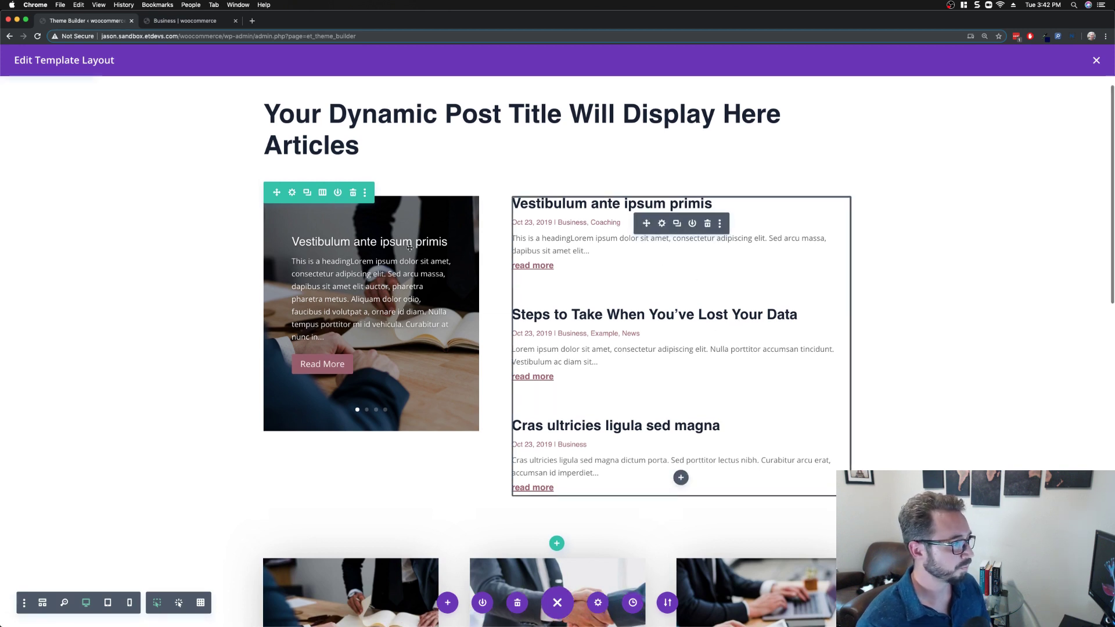
pyautogui.scroll(-1, 353, 231)
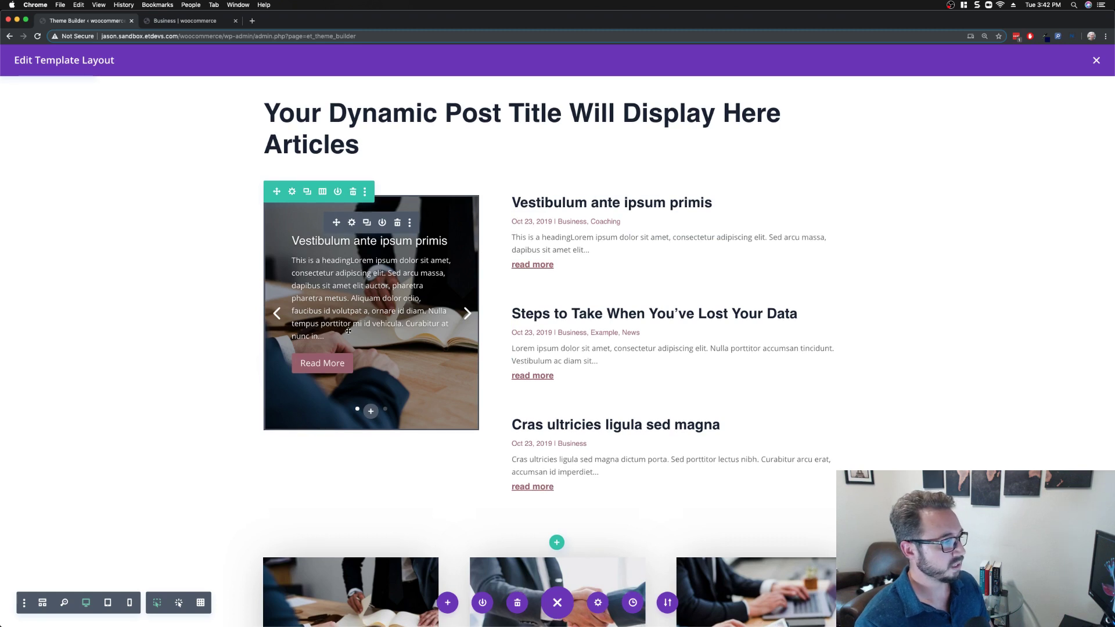
pyautogui.scroll(-1, 359, 314)
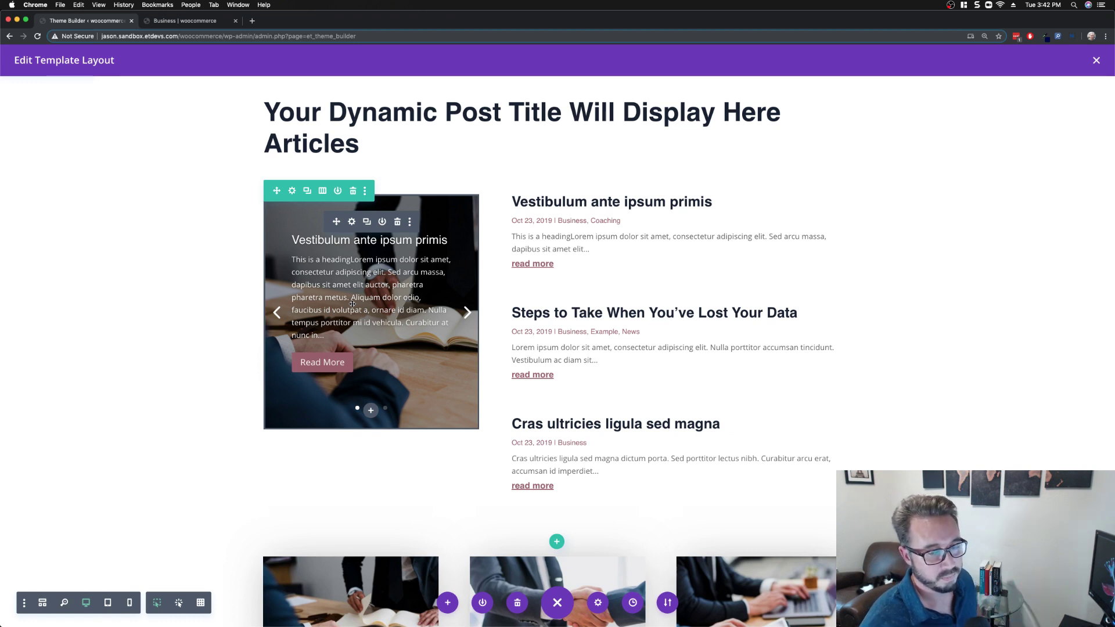
pyautogui.scroll(-1, 353, 304)
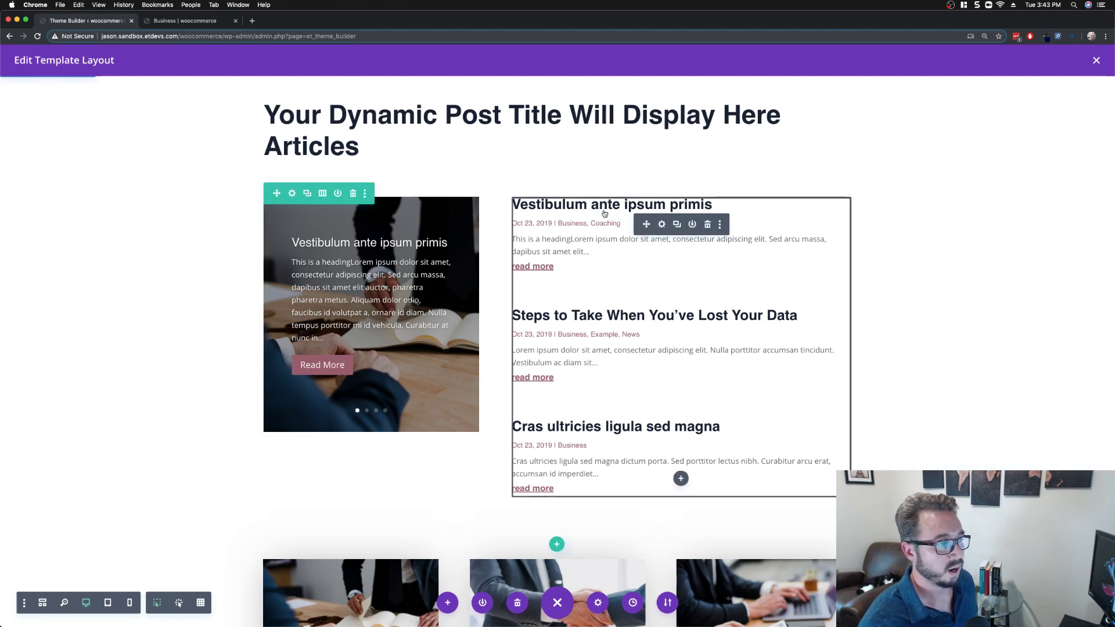
pyautogui.click(662, 225)
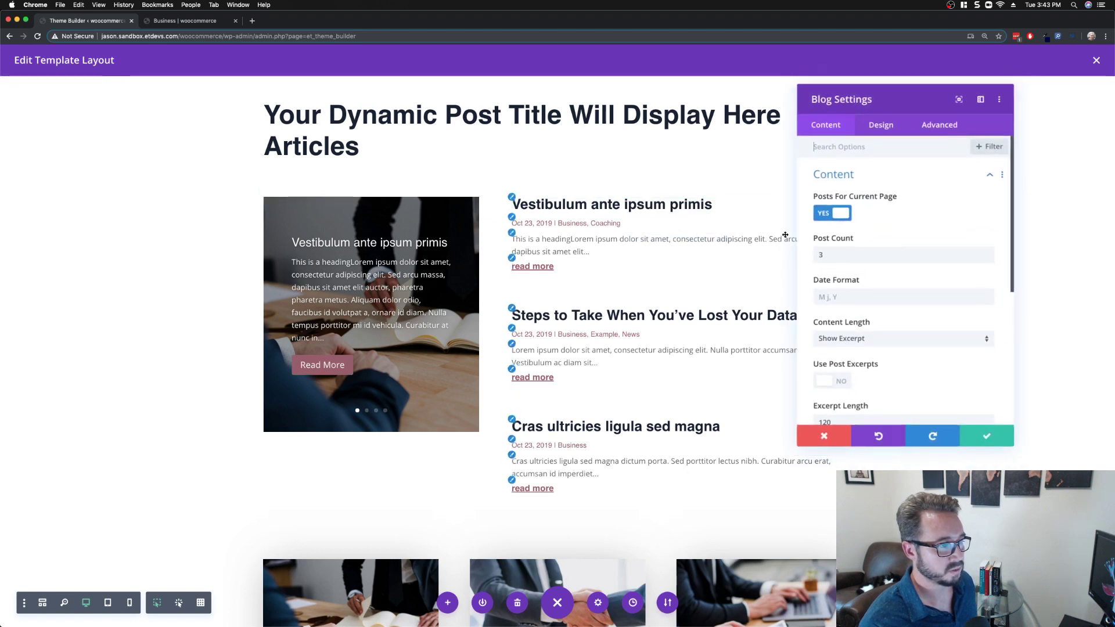
pyautogui.scroll(-5, 900, 278)
pyautogui.click(847, 332)
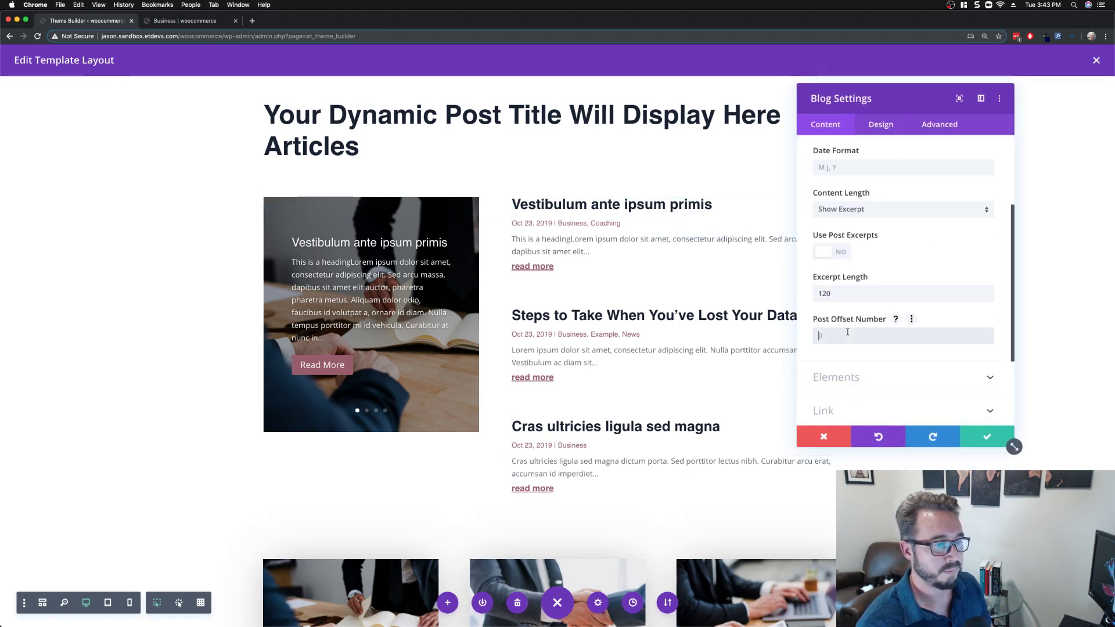
pyautogui.write('1')
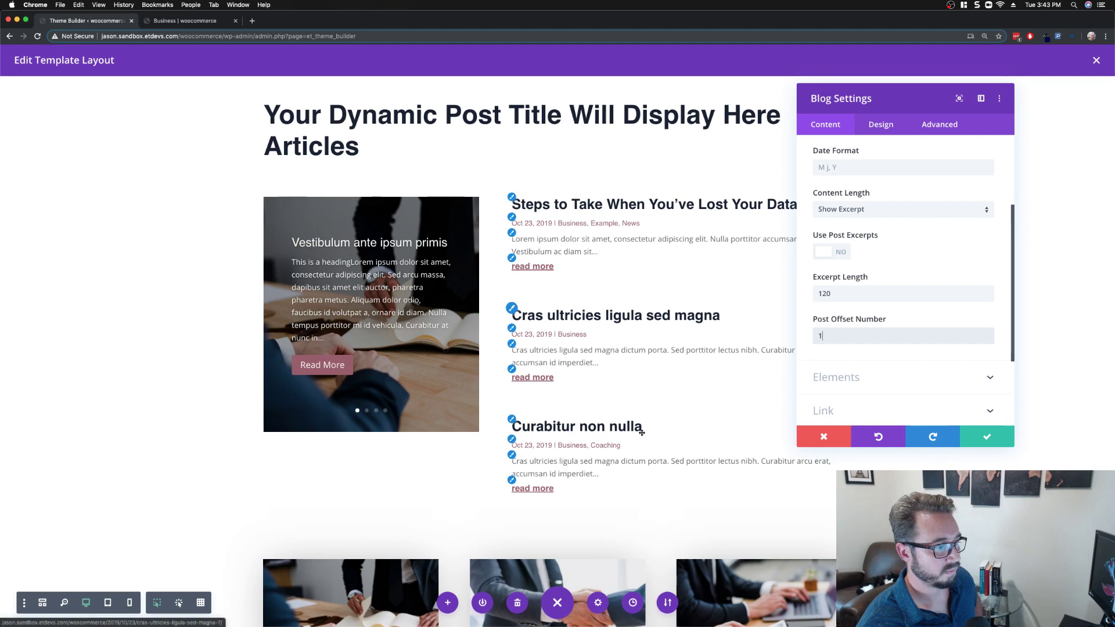
pyautogui.scroll(-1, 635, 439)
pyautogui.scroll(-5, 634, 440)
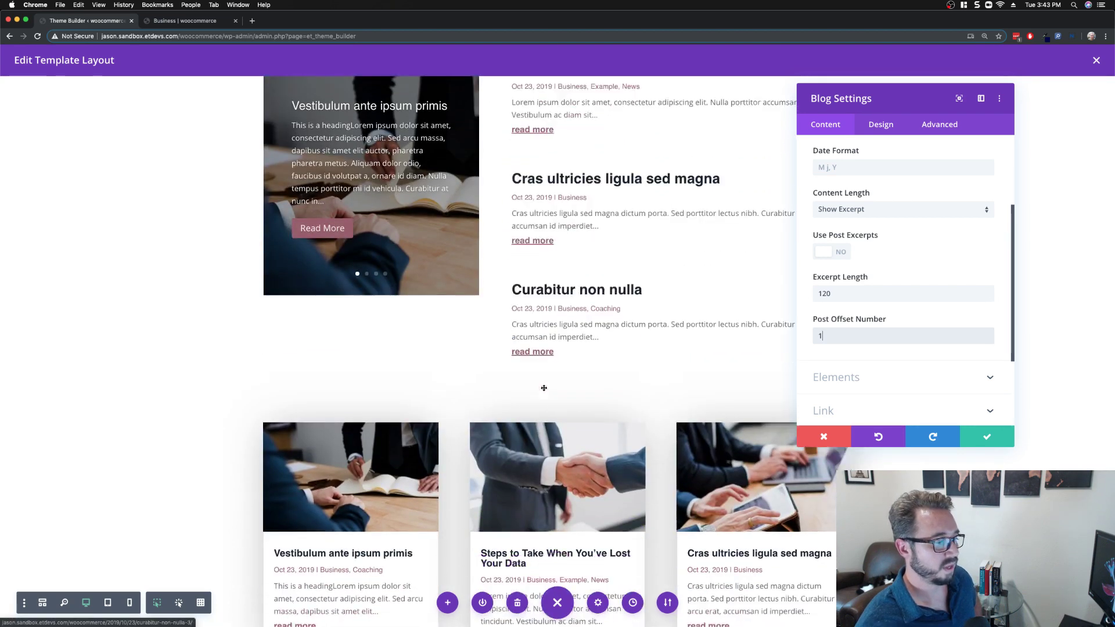
pyautogui.scroll(-1, 545, 389)
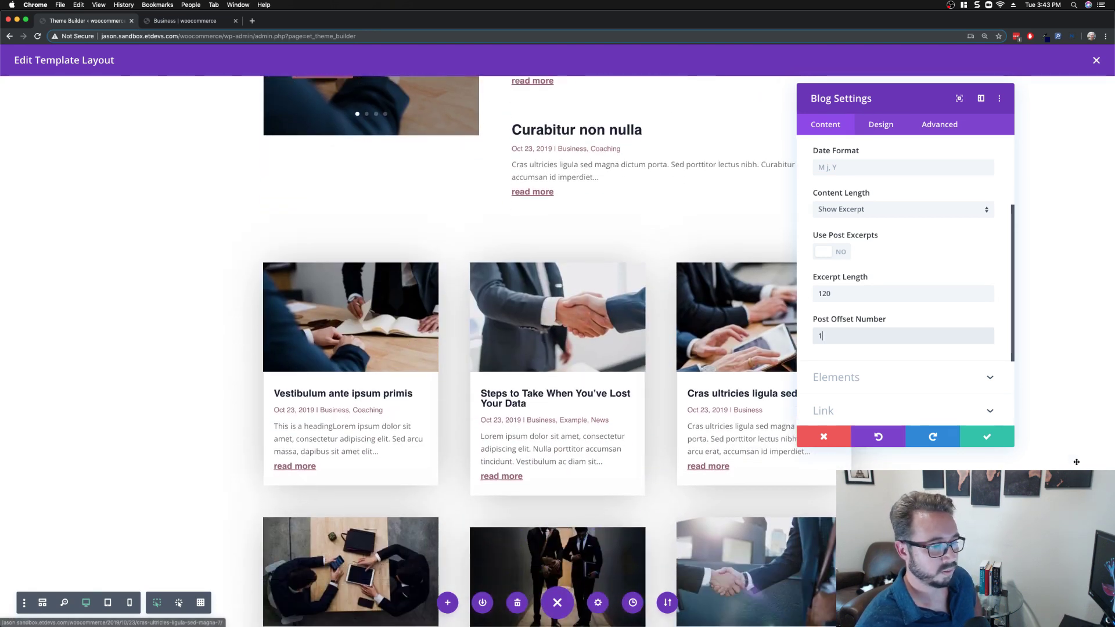
# Step: Save the Blog module beside the slider, and set the post offset number of the blog grid module below to 4 and save it
pyautogui.click(986, 446)
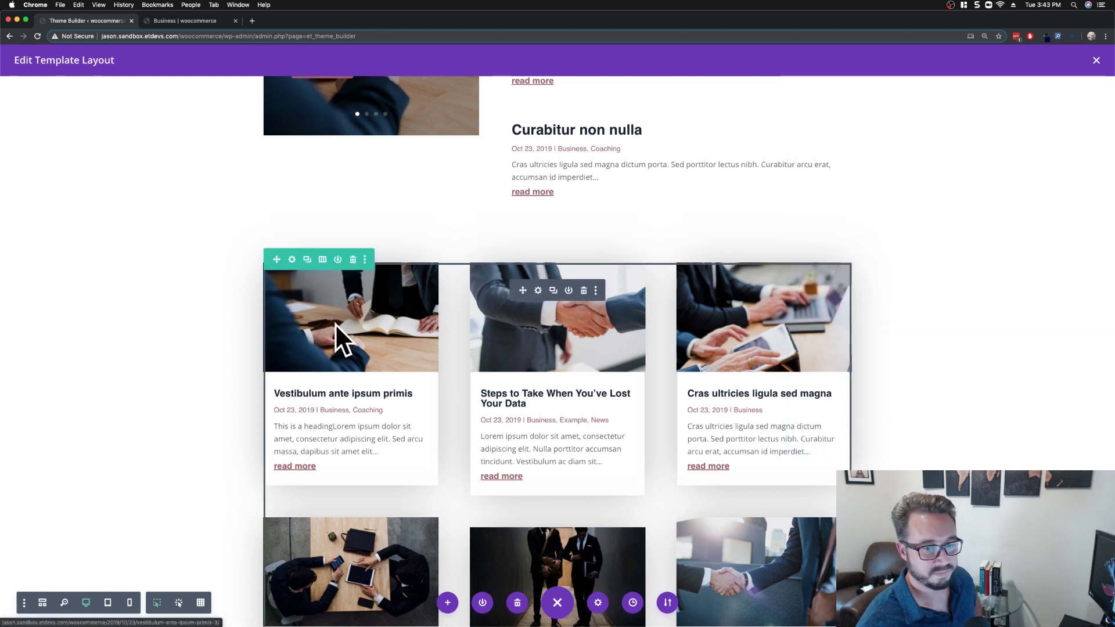
pyautogui.click(538, 291)
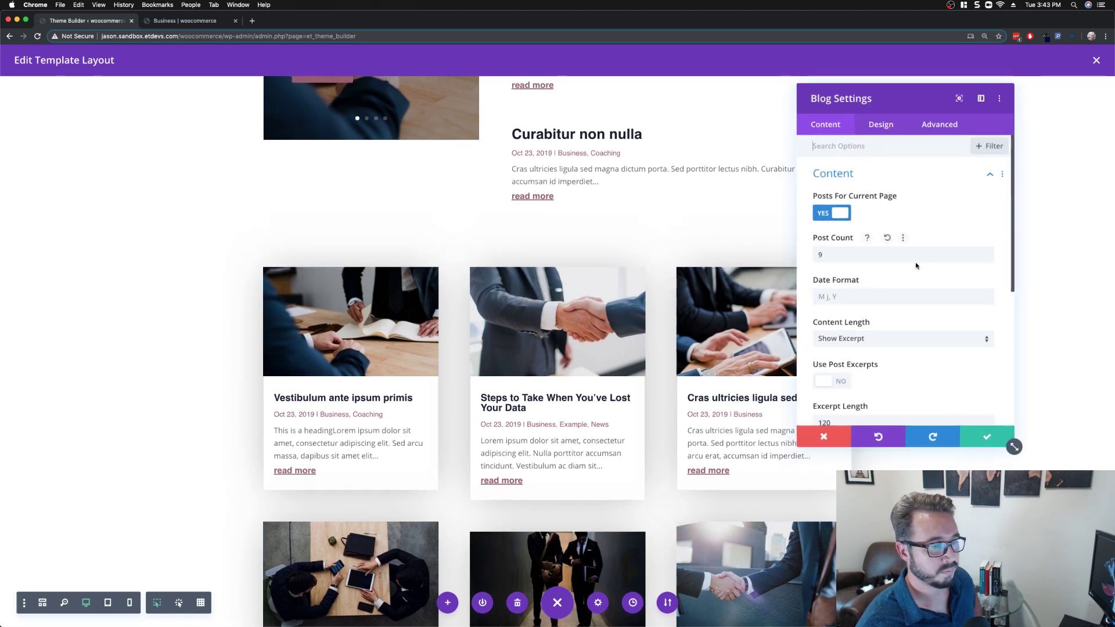
pyautogui.scroll(-5, 916, 262)
pyautogui.click(883, 317)
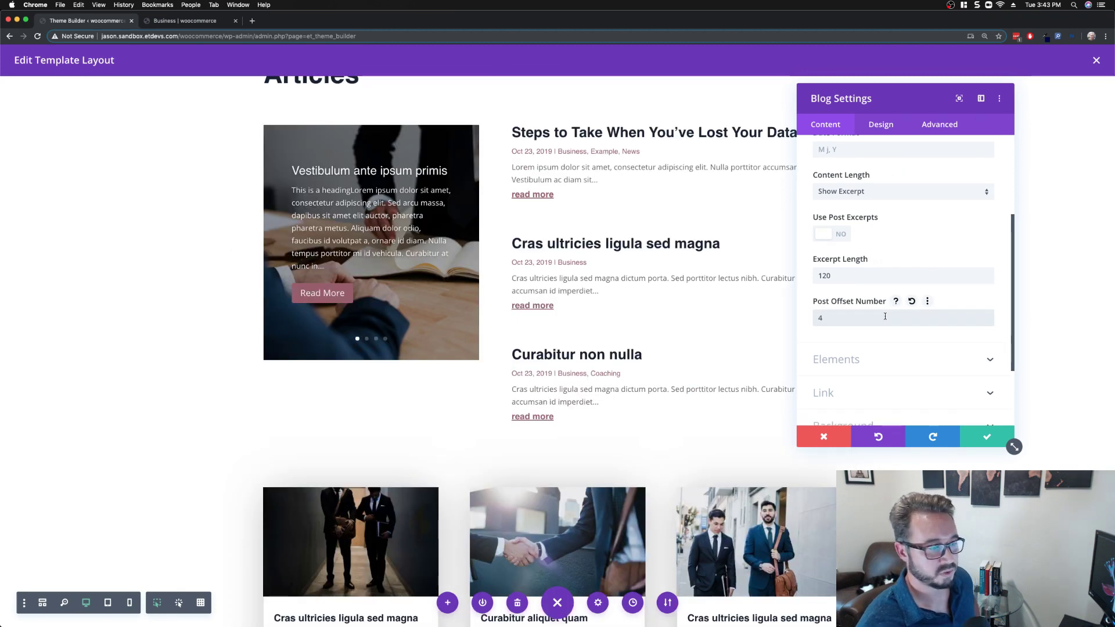
pyautogui.scroll(-3, 596, 326)
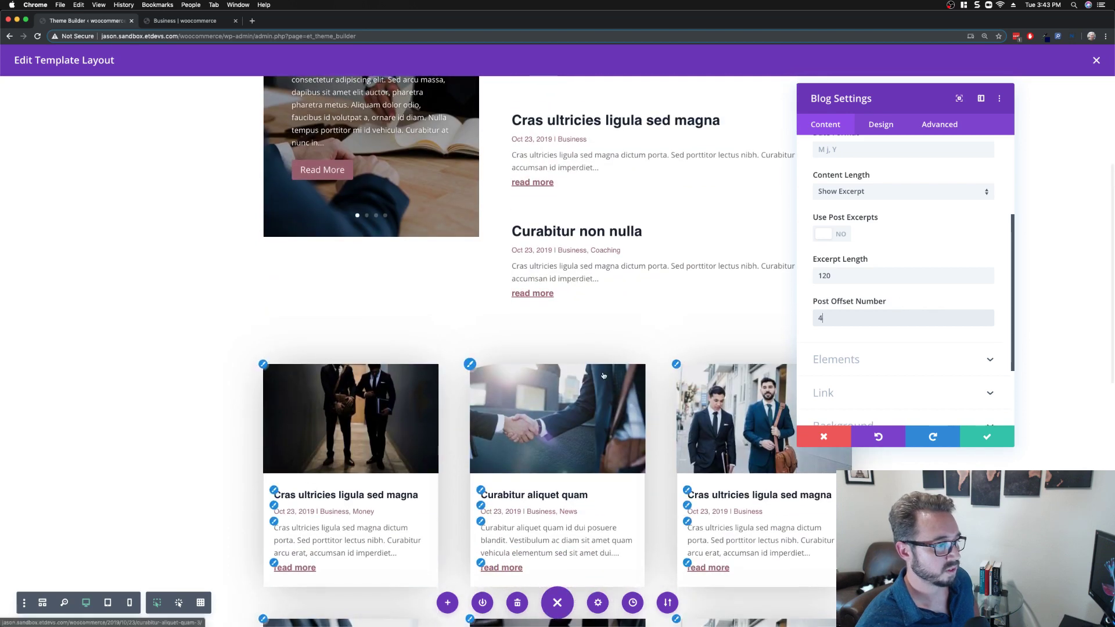
pyautogui.scroll(2, 604, 376)
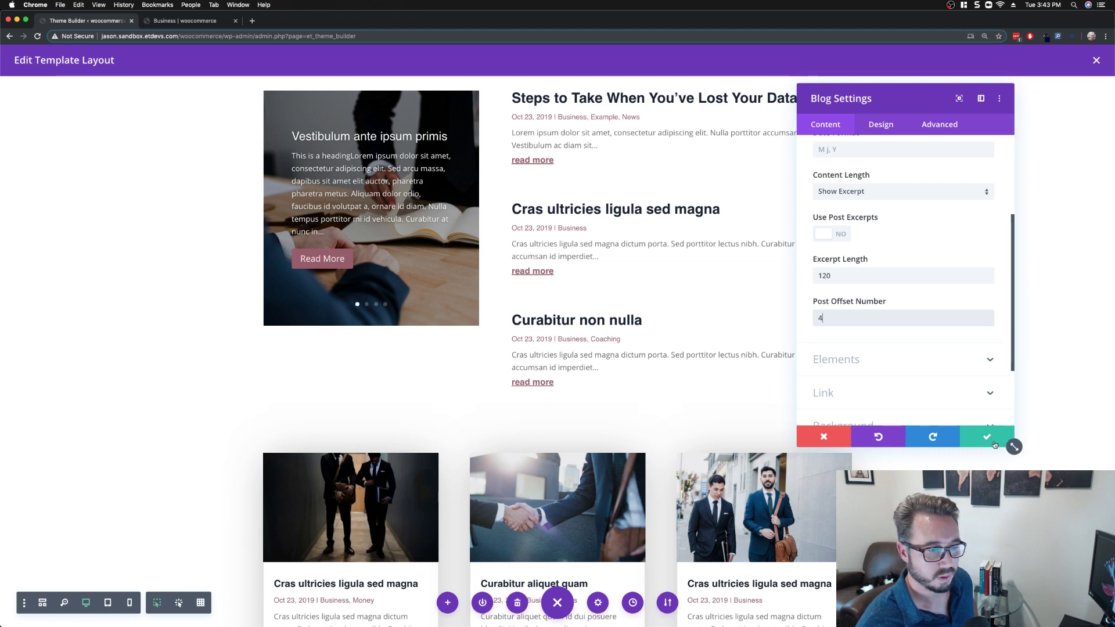
pyautogui.click(994, 444)
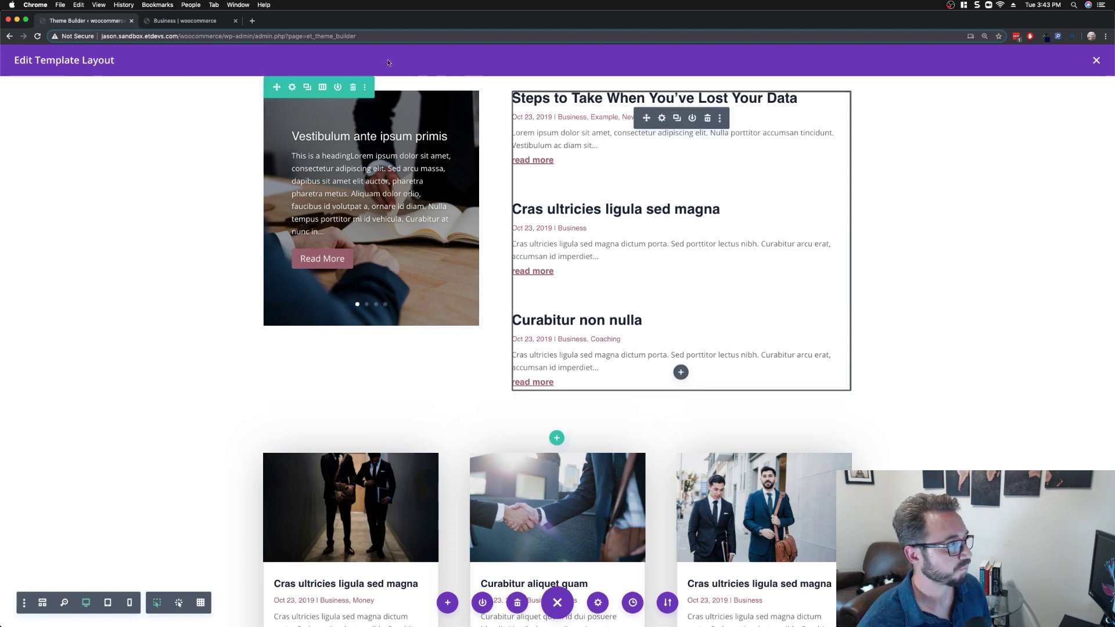
# Step: Switch to the live Business category page and compare the posts in the slider, the list beside it and the grid for duplicates
pyautogui.click(213, 24)
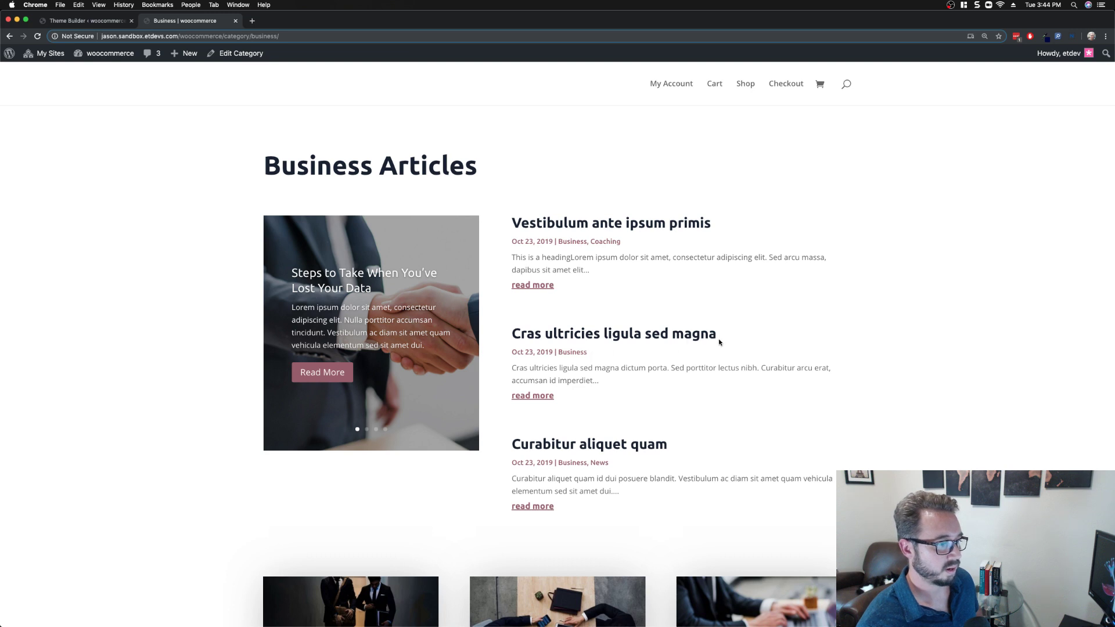
pyautogui.moveTo(720, 343); pyautogui.dragTo(507, 336)
pyautogui.moveTo(675, 443); pyautogui.dragTo(508, 440)
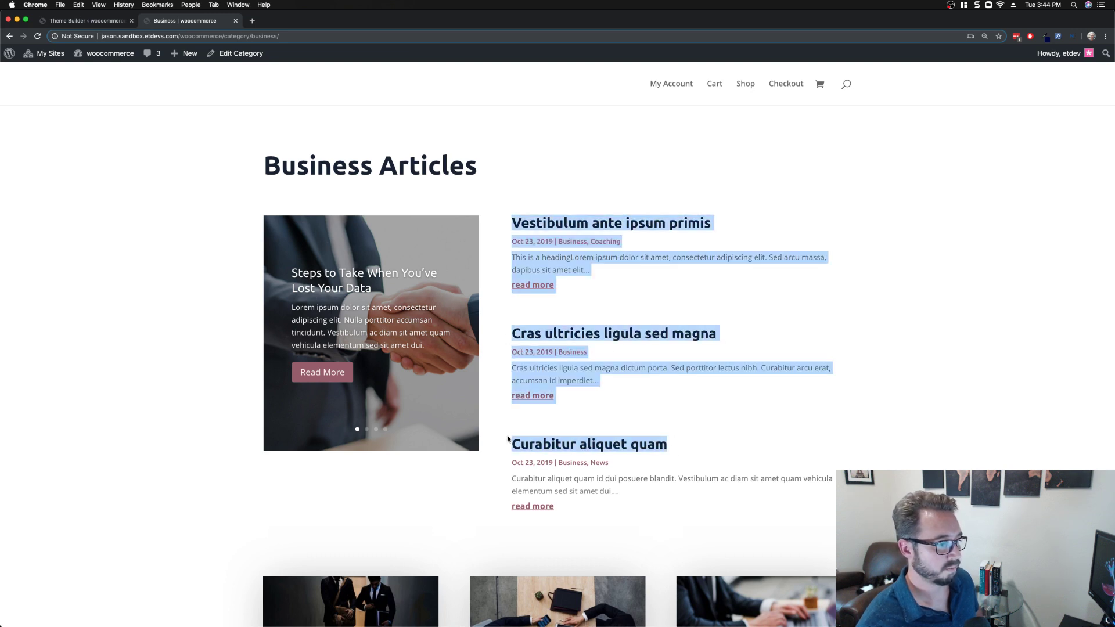
pyautogui.click(685, 449)
pyautogui.scroll(-5, 695, 448)
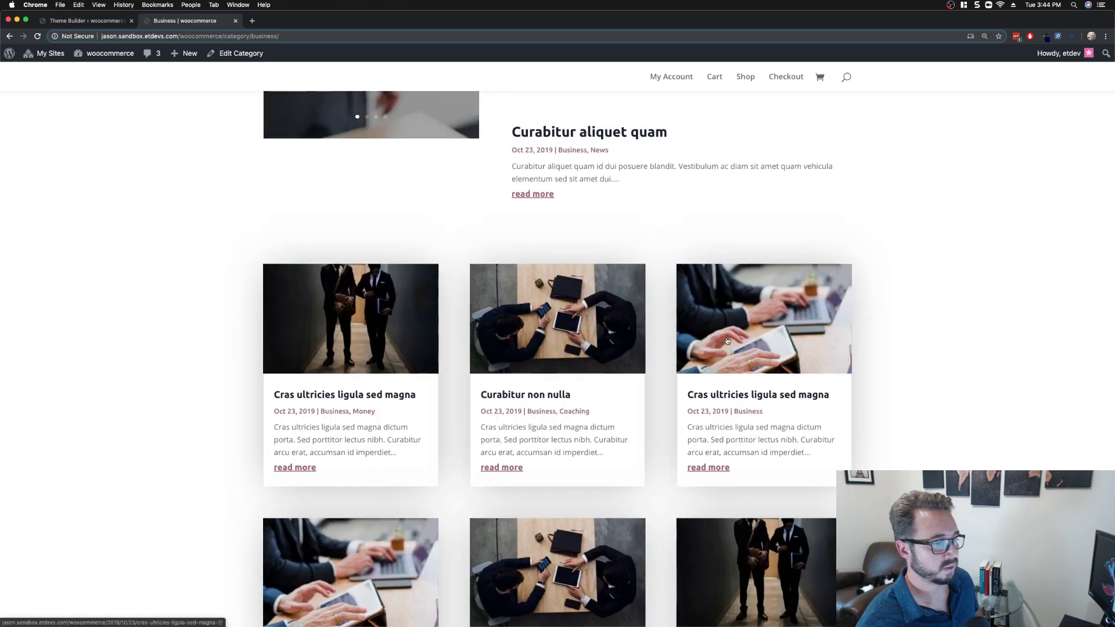
pyautogui.scroll(-2, 381, 328)
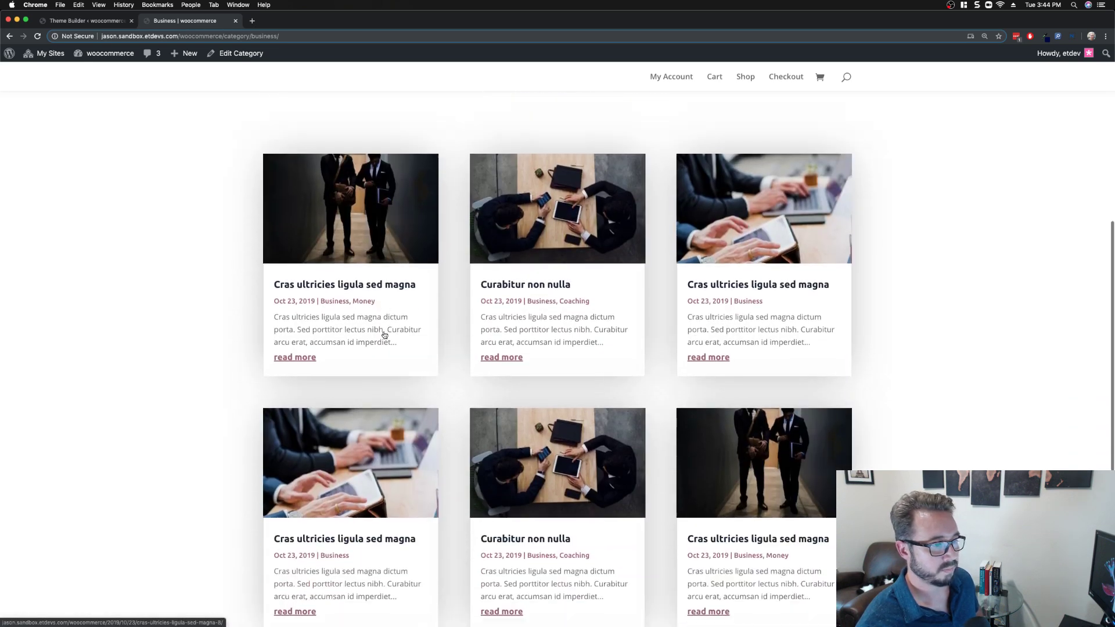
pyautogui.scroll(1, 382, 331)
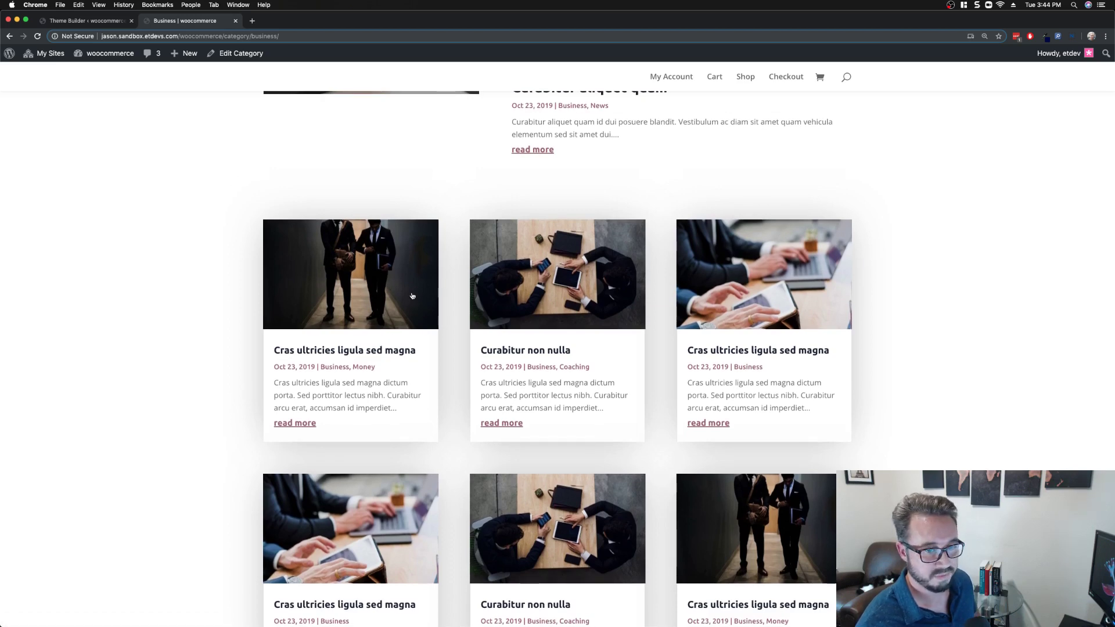
pyautogui.scroll(5, 385, 311)
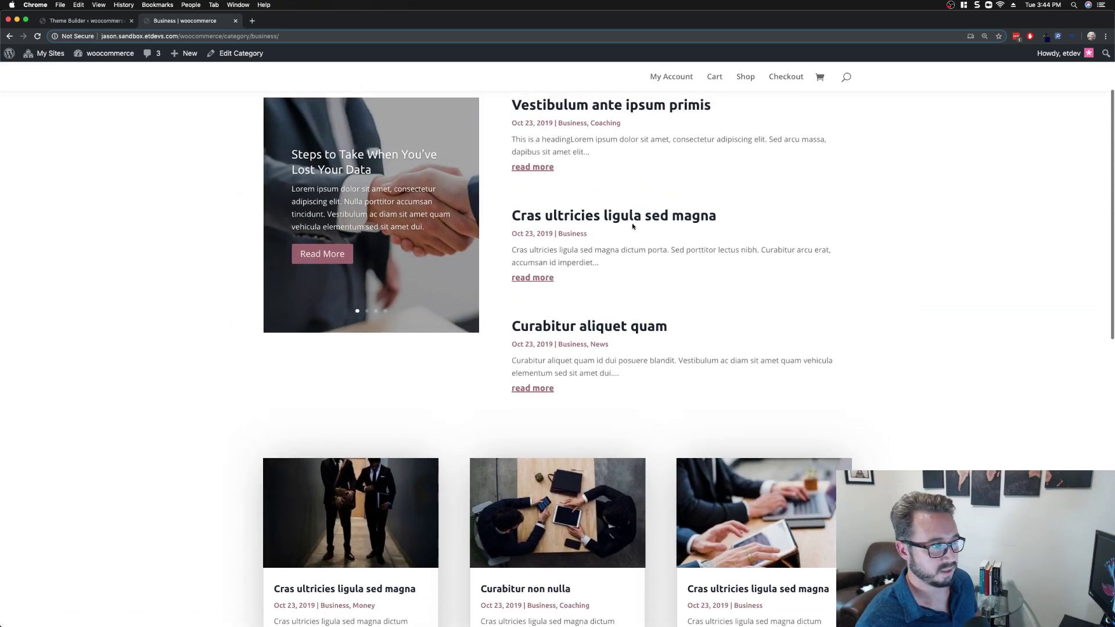
pyautogui.scroll(1, 577, 276)
pyautogui.scroll(-4, 577, 275)
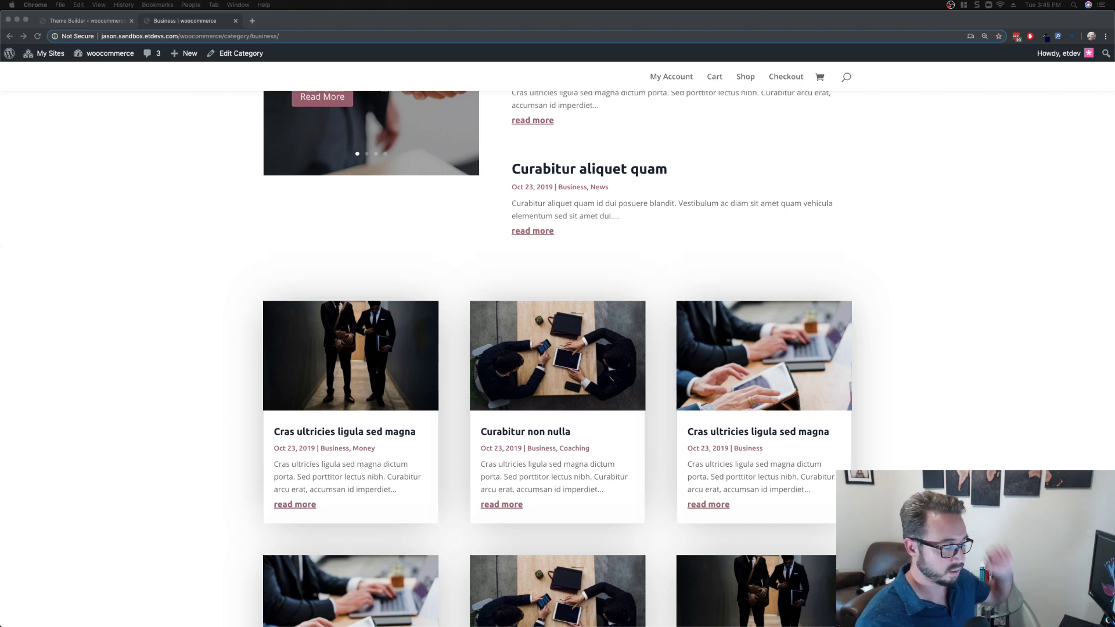
pyautogui.scroll(10, 64, 244)
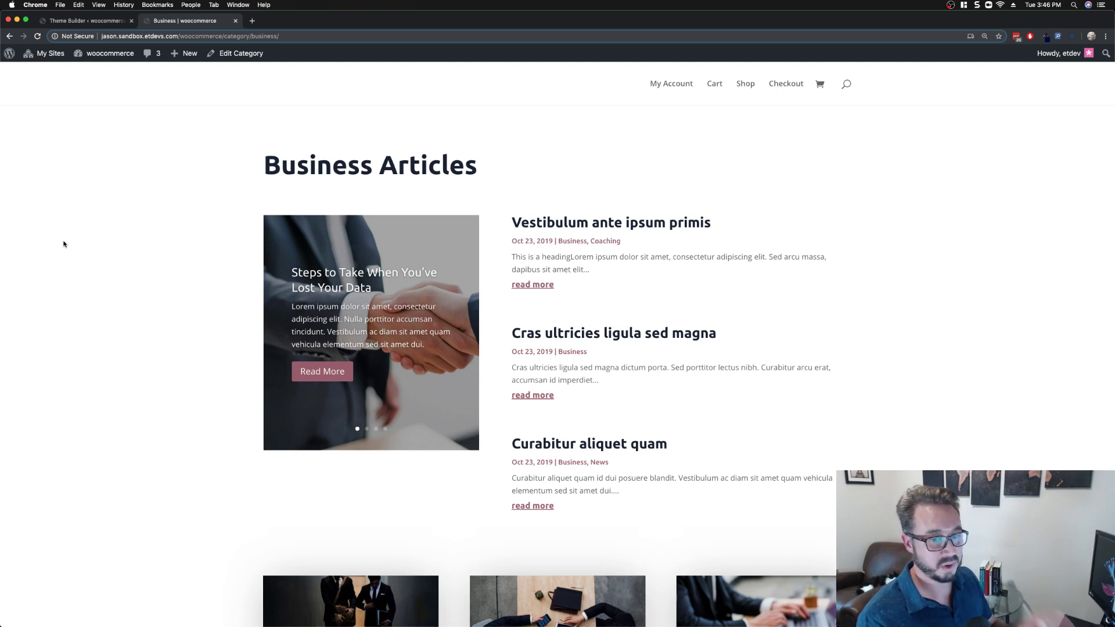
# Step: Check the content settings of the Blog module beside the slider in the template layout editor against the live Business category page
pyautogui.click(87, 20)
pyautogui.scroll(3, 667, 298)
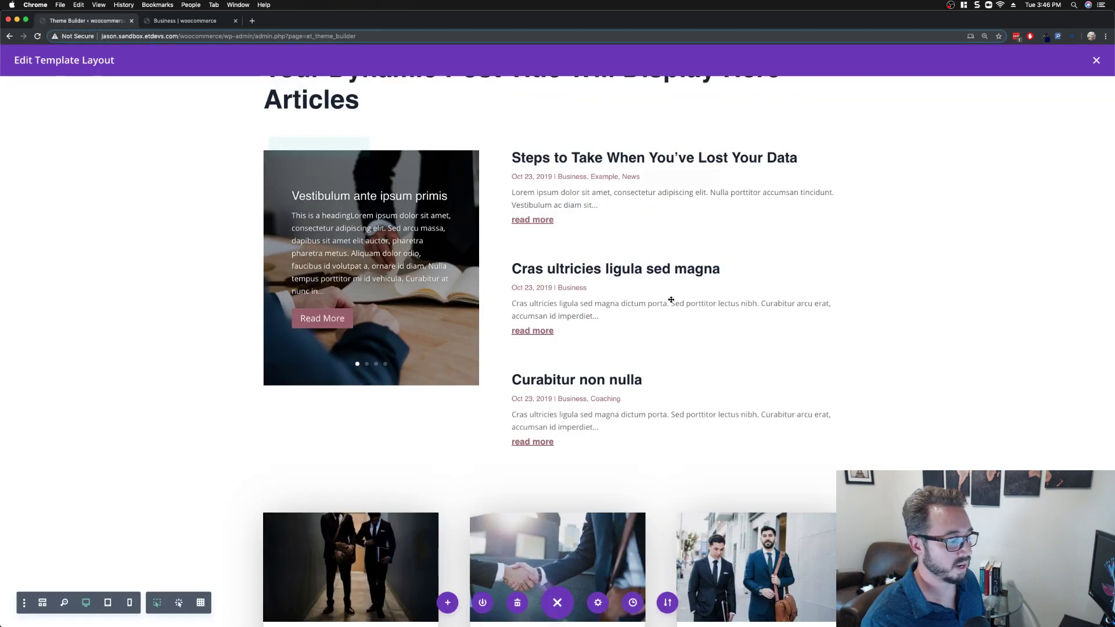
pyautogui.click(661, 246)
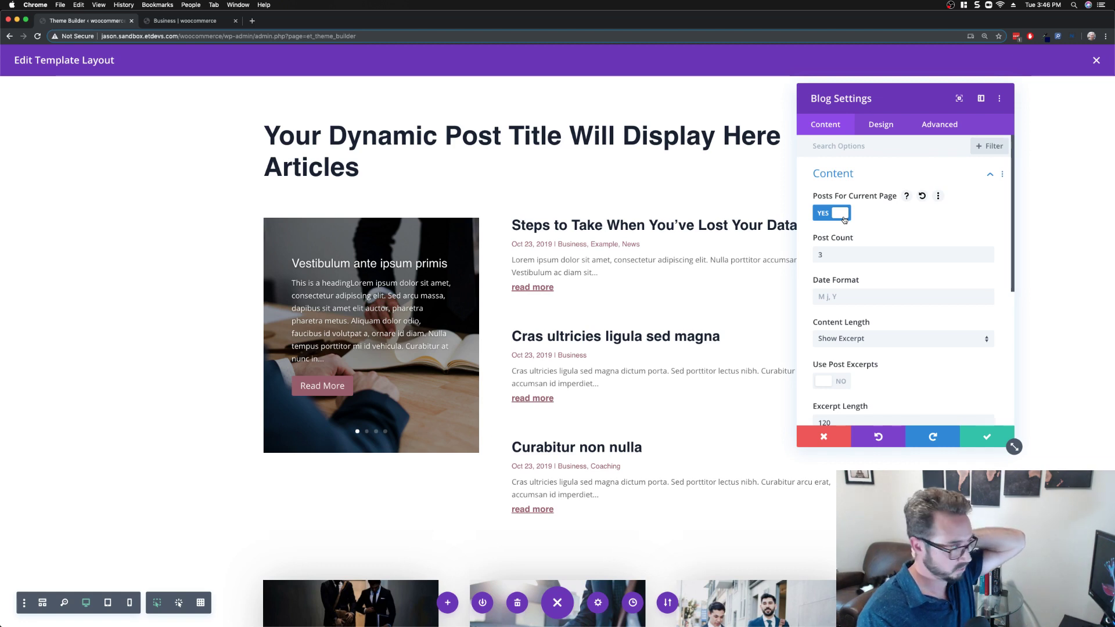
pyautogui.click(986, 437)
pyautogui.click(167, 22)
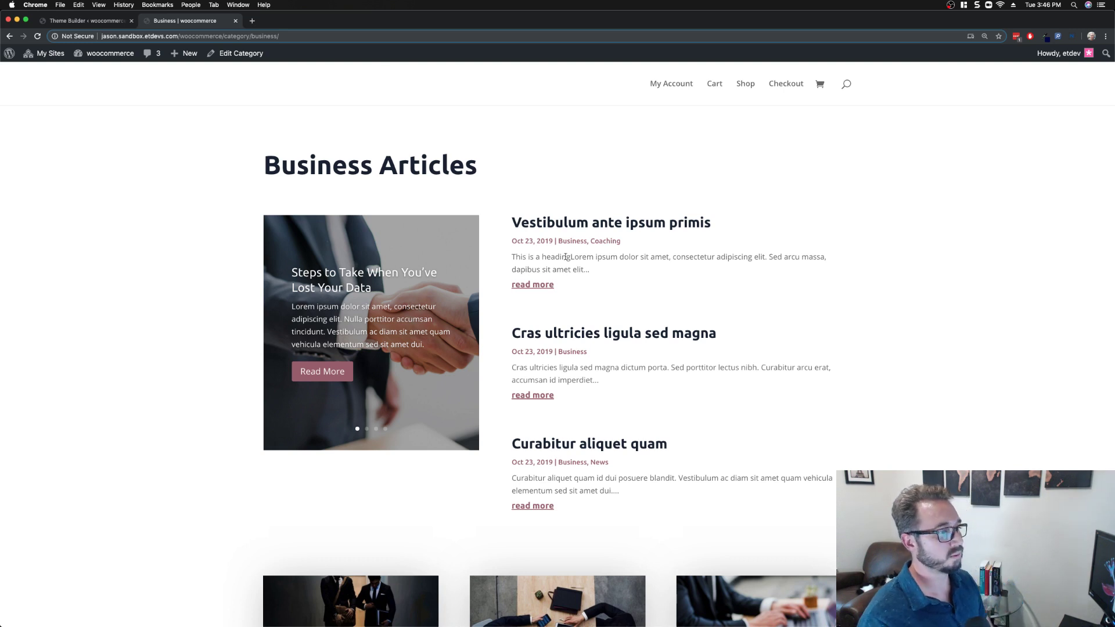
pyautogui.click(81, 20)
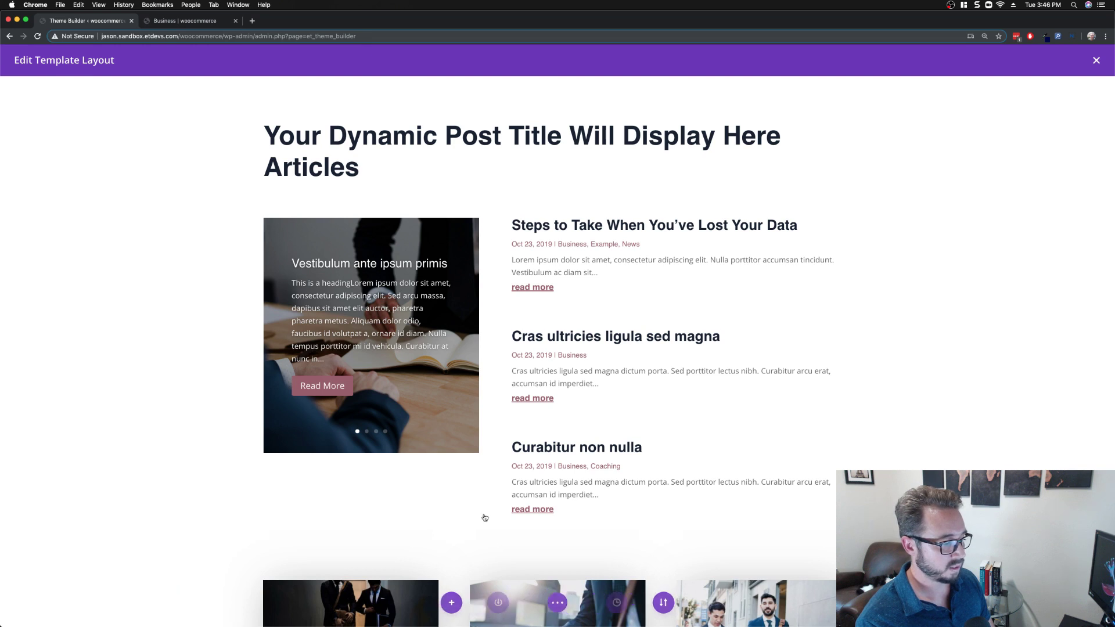
# Step: Give the Blog module beside the slider the CSS class left-blog-image and save the module settings
pyautogui.moveTo(572, 338)
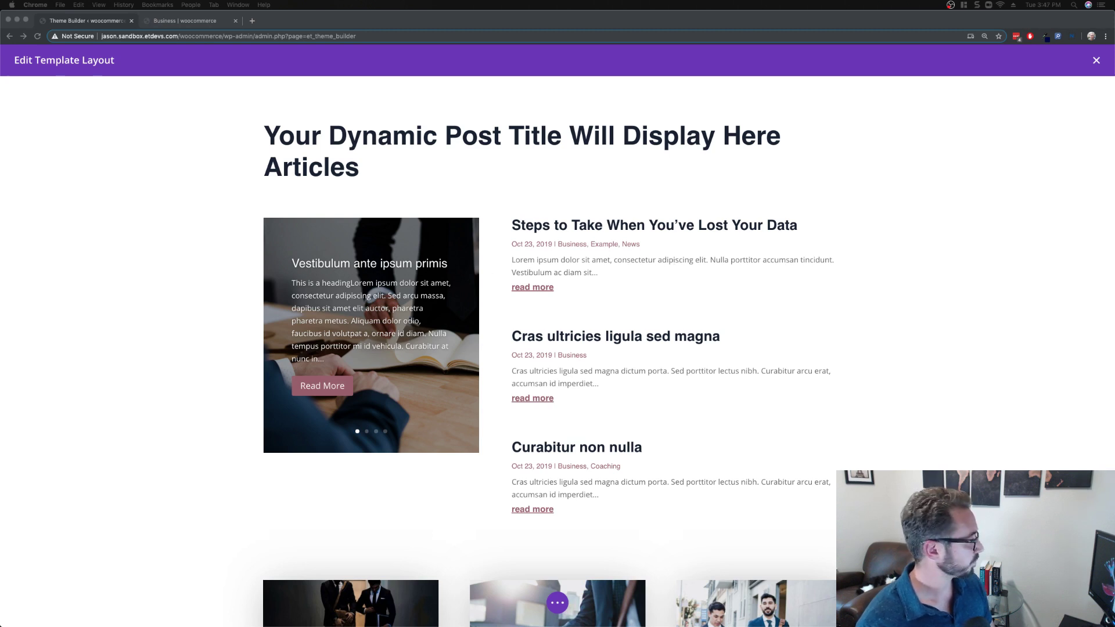
pyautogui.click(638, 239)
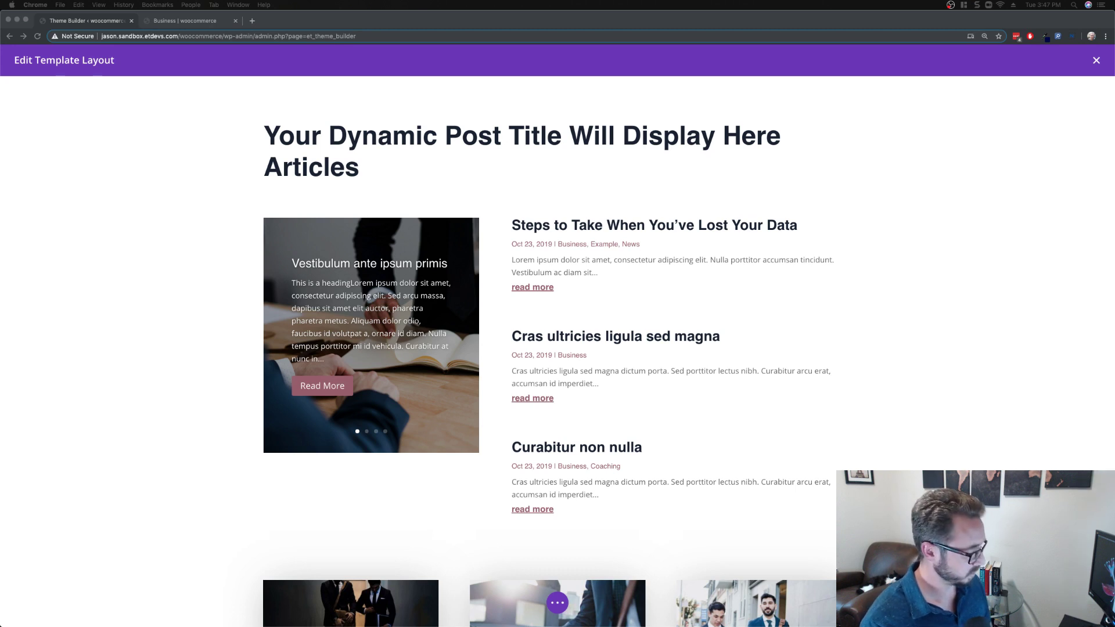
pyautogui.click(611, 285)
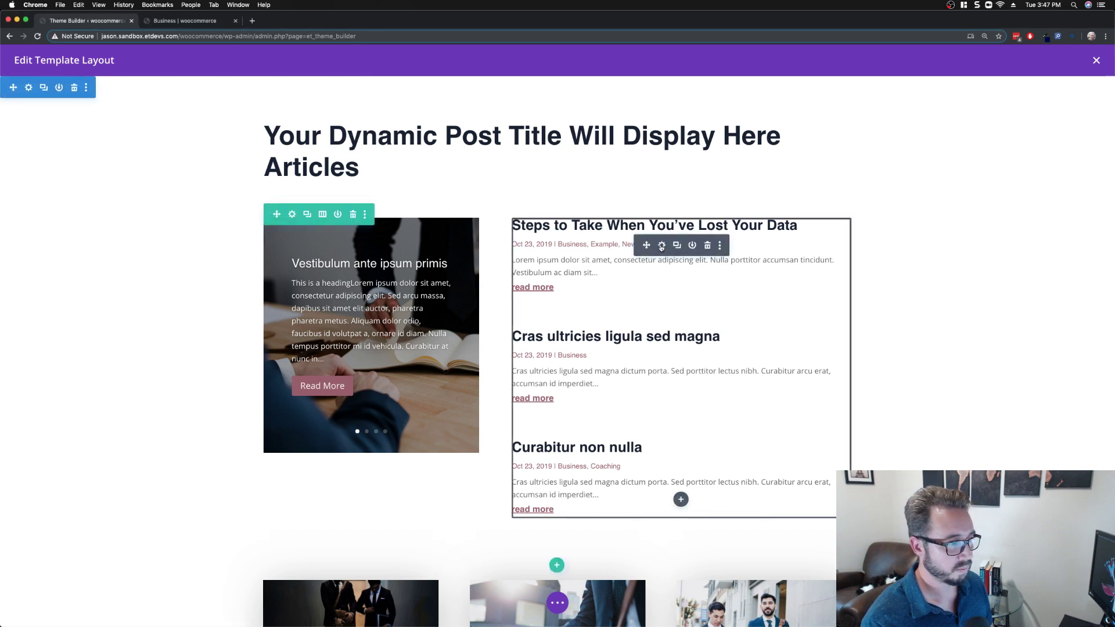
pyautogui.click(661, 245)
pyautogui.click(949, 129)
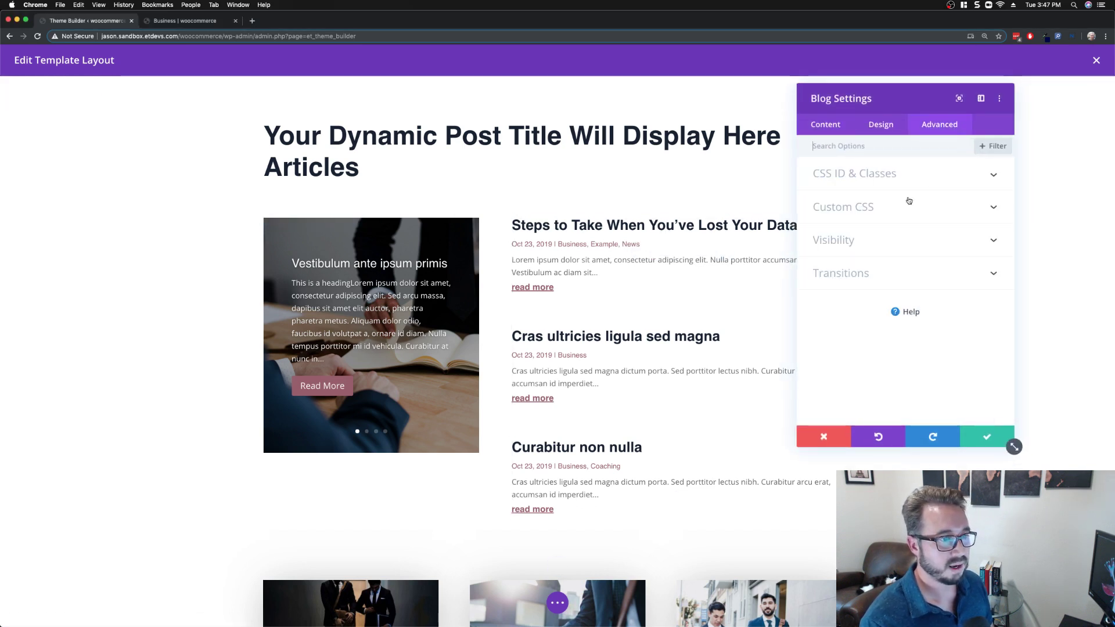
pyautogui.click(894, 209)
pyautogui.scroll(2, 879, 162)
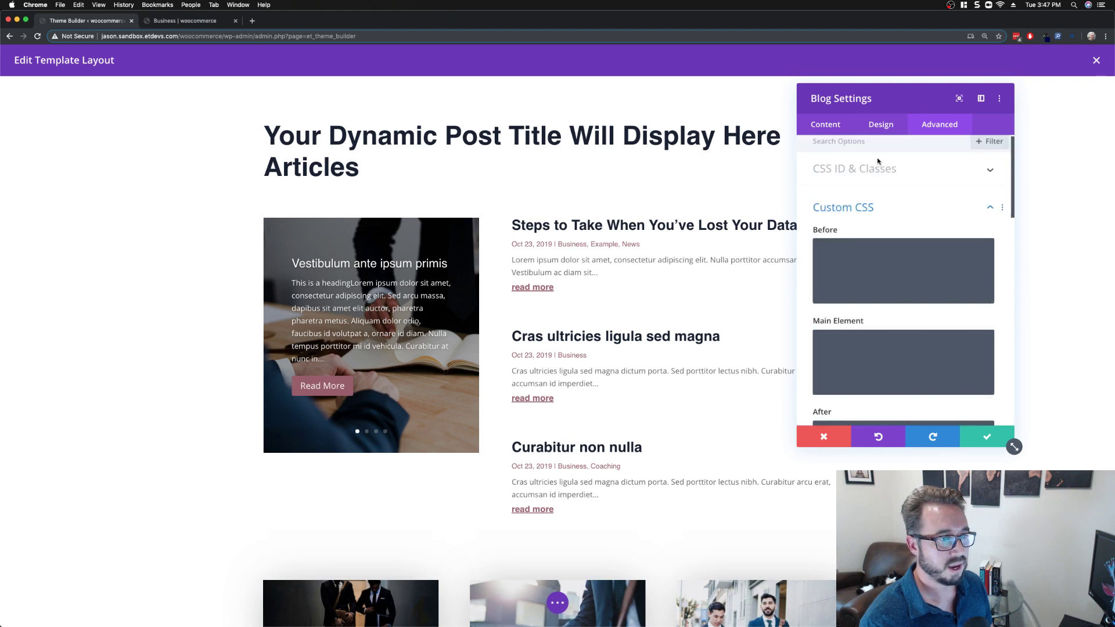
pyautogui.click(875, 173)
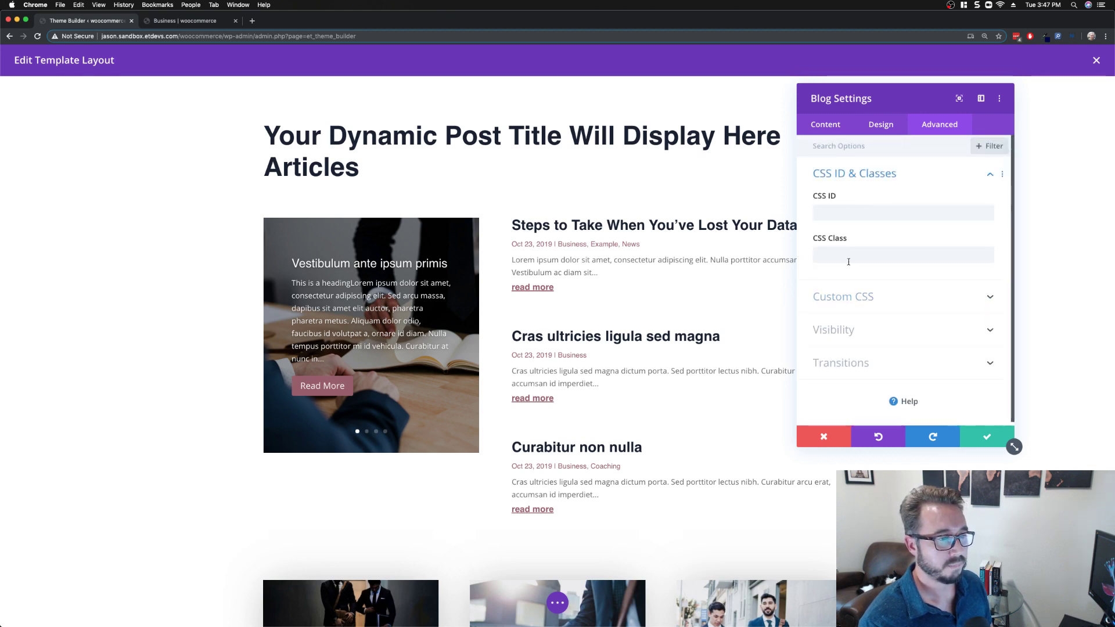
pyautogui.click(851, 259)
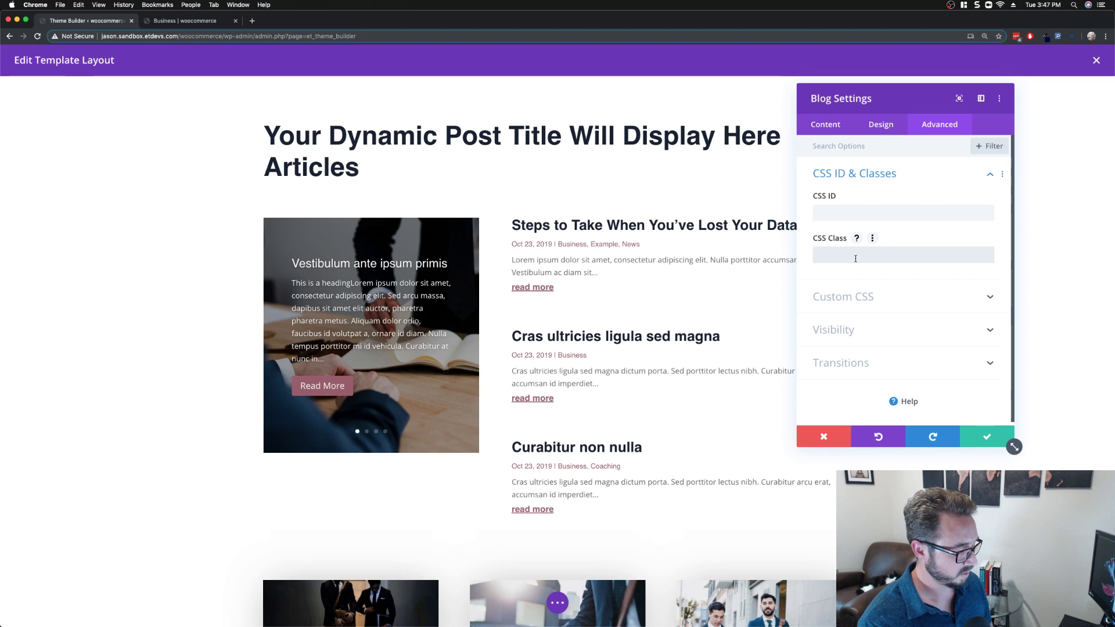
pyautogui.write('left-blog-image')
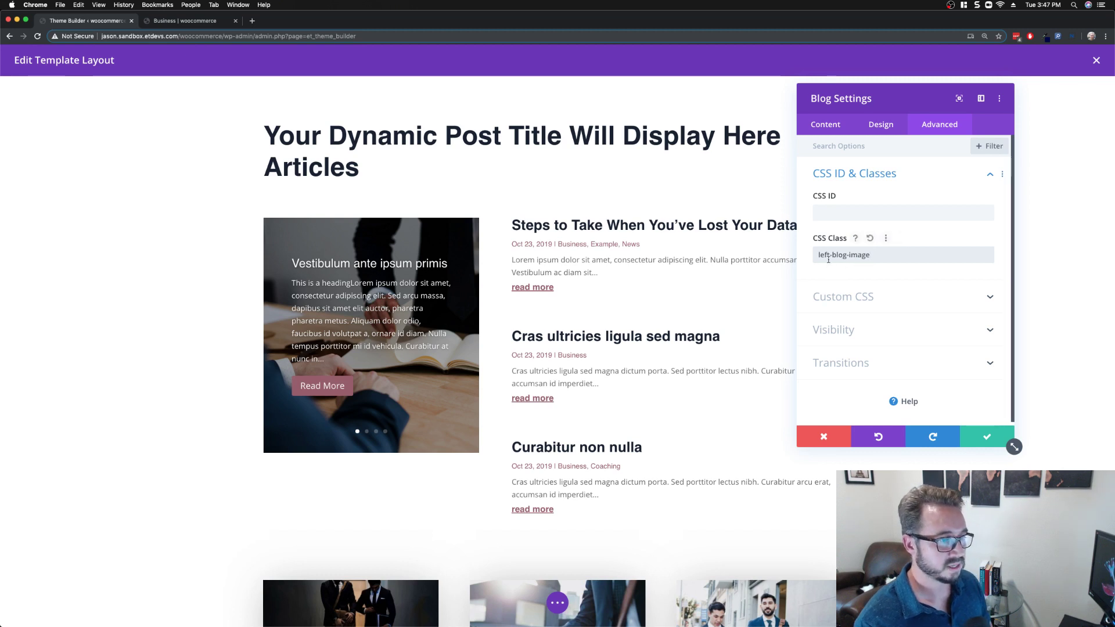
pyautogui.click(987, 438)
pyautogui.scroll(-1, 720, 298)
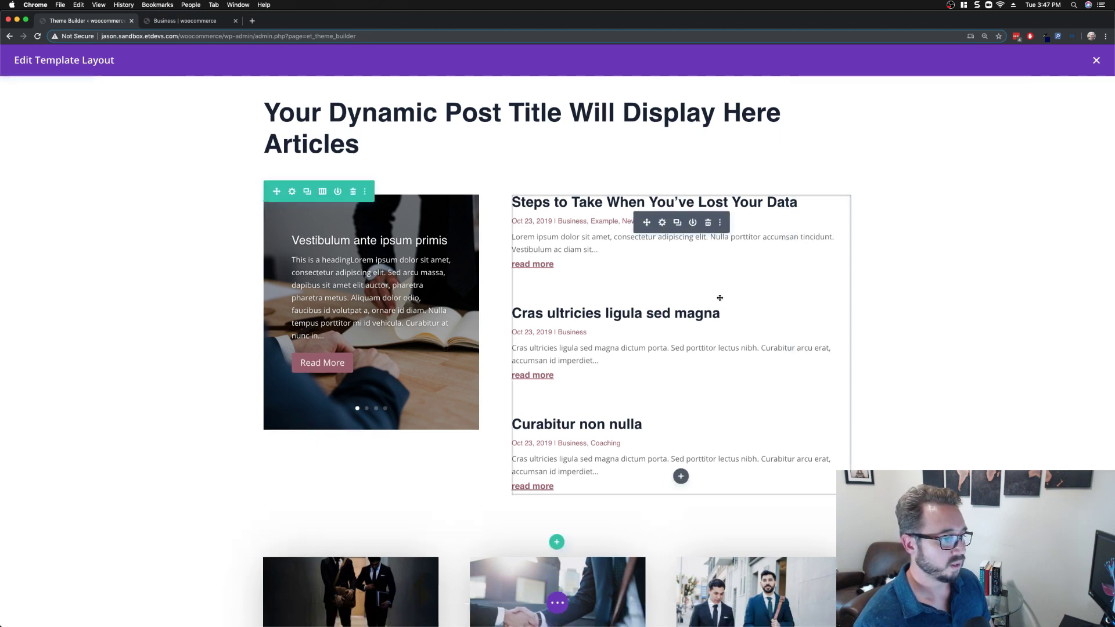
pyautogui.scroll(-1, 720, 298)
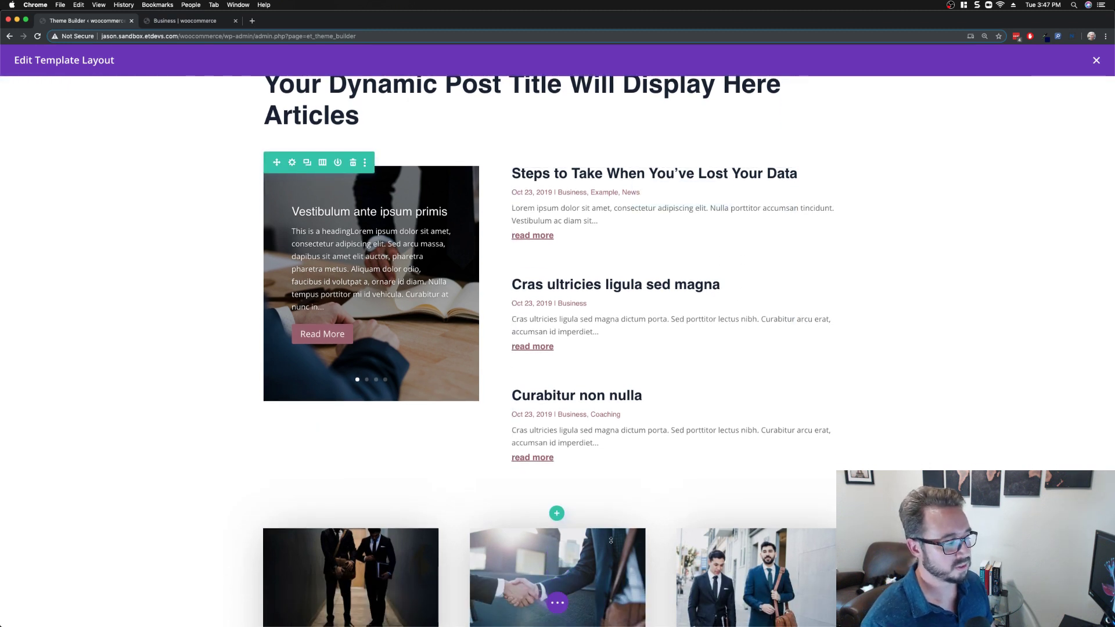
pyautogui.click(558, 603)
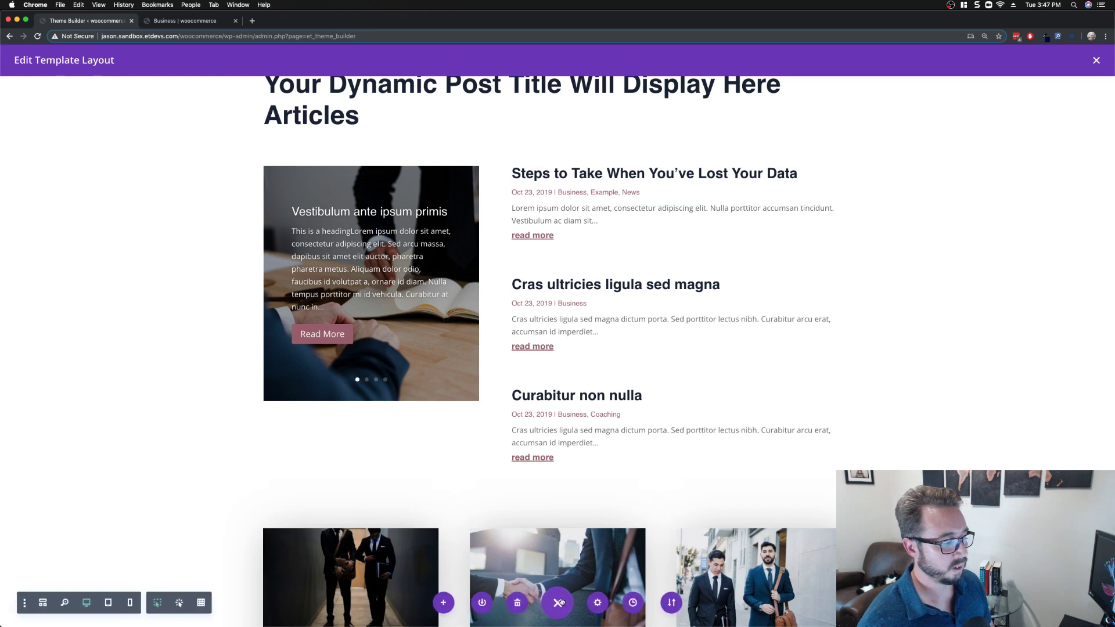
pyautogui.click(598, 602)
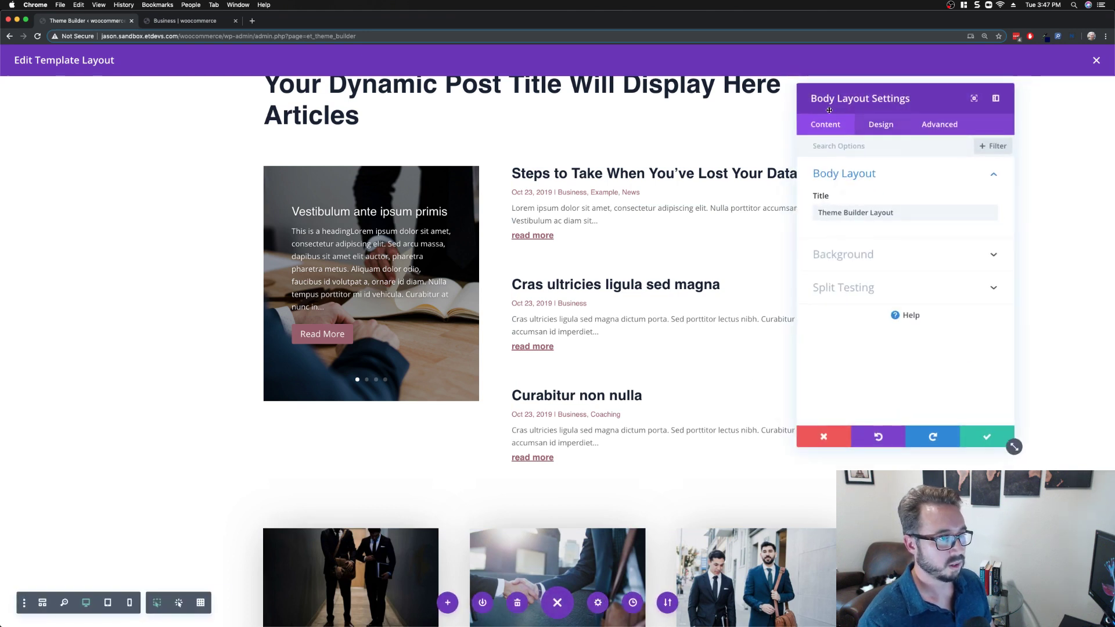
pyautogui.click(934, 125)
pyautogui.click(894, 177)
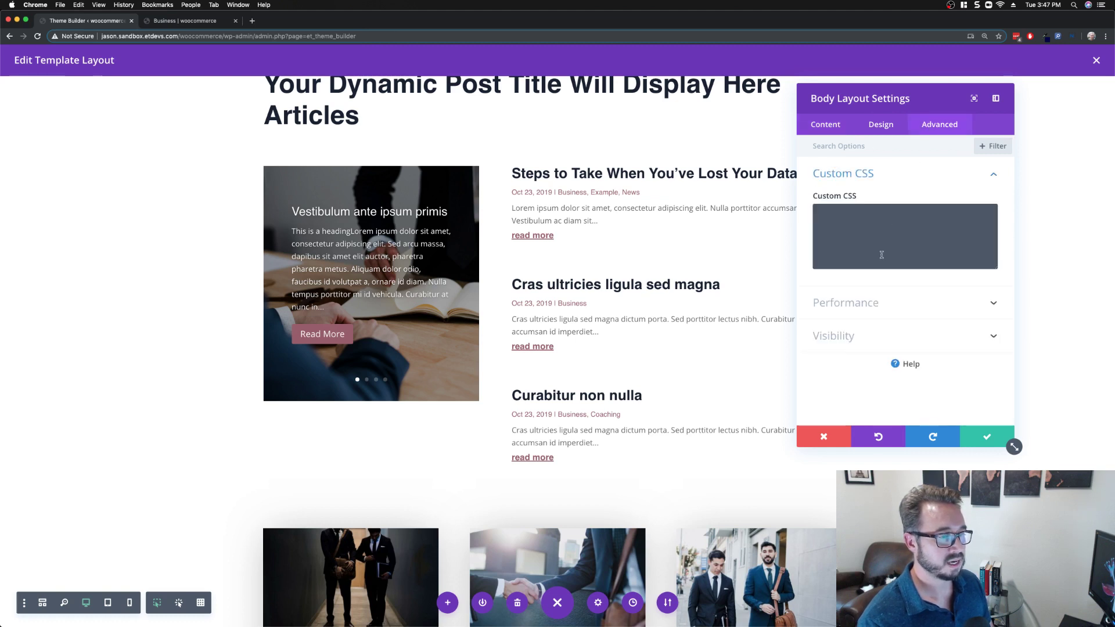
pyautogui.click(831, 217)
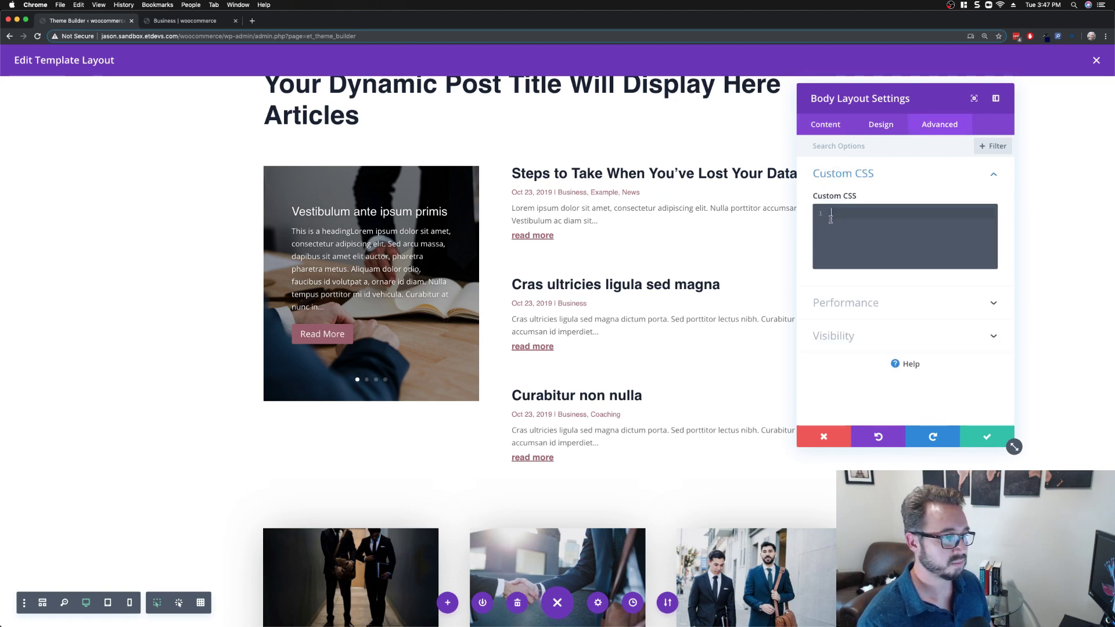
pyautogui.click(969, 435)
# Step: Insert a Code module below the Blog module beside the slider
pyautogui.scroll(-2, 697, 353)
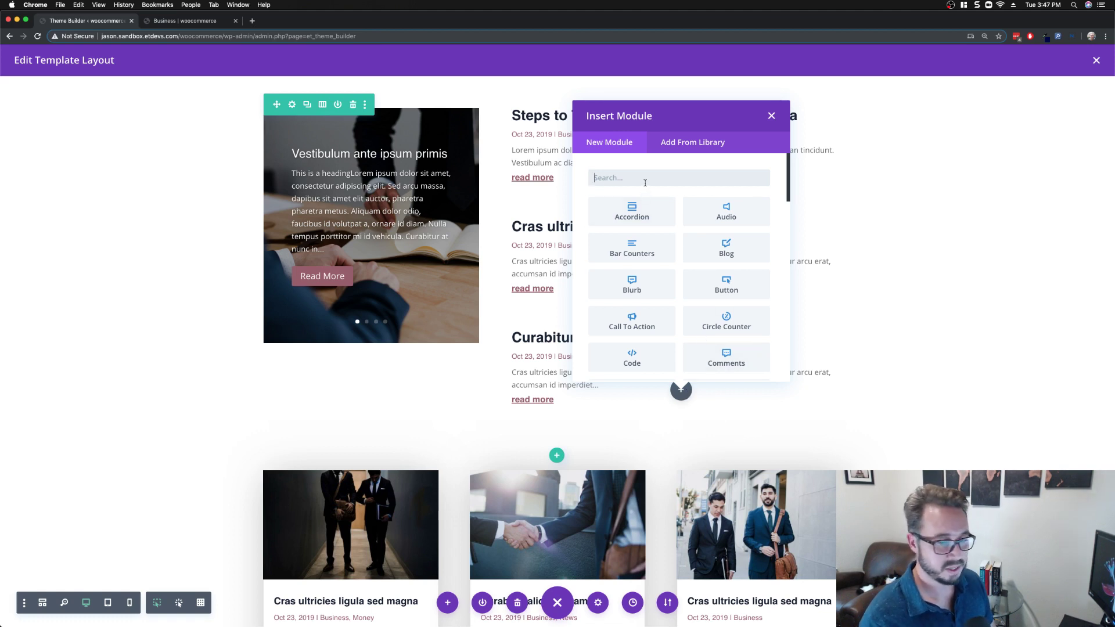
pyautogui.write('code')
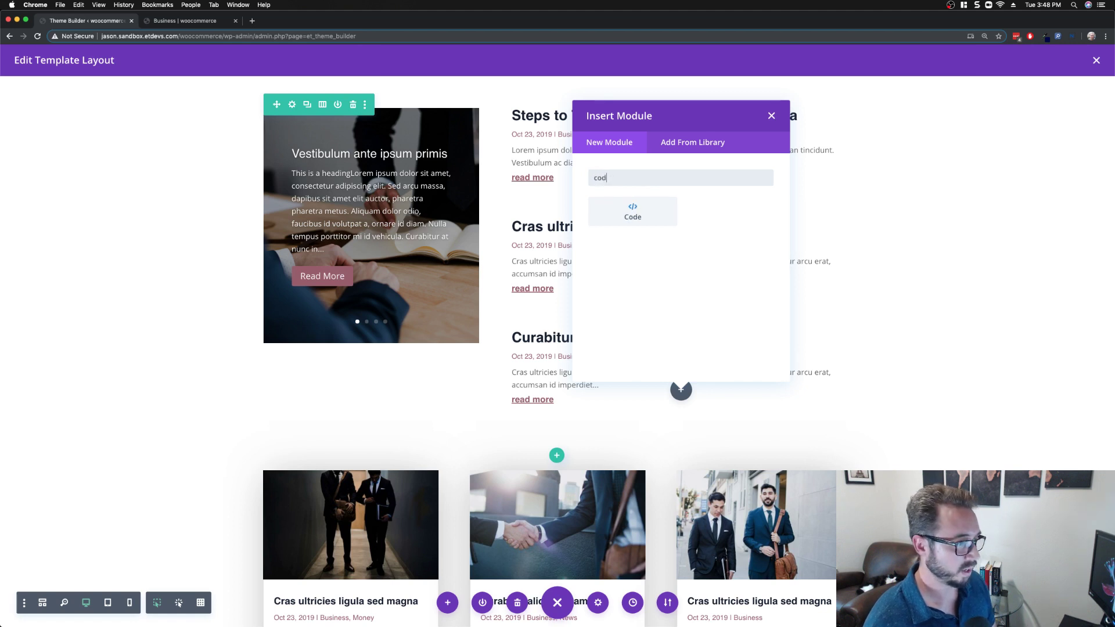
pyautogui.click(644, 212)
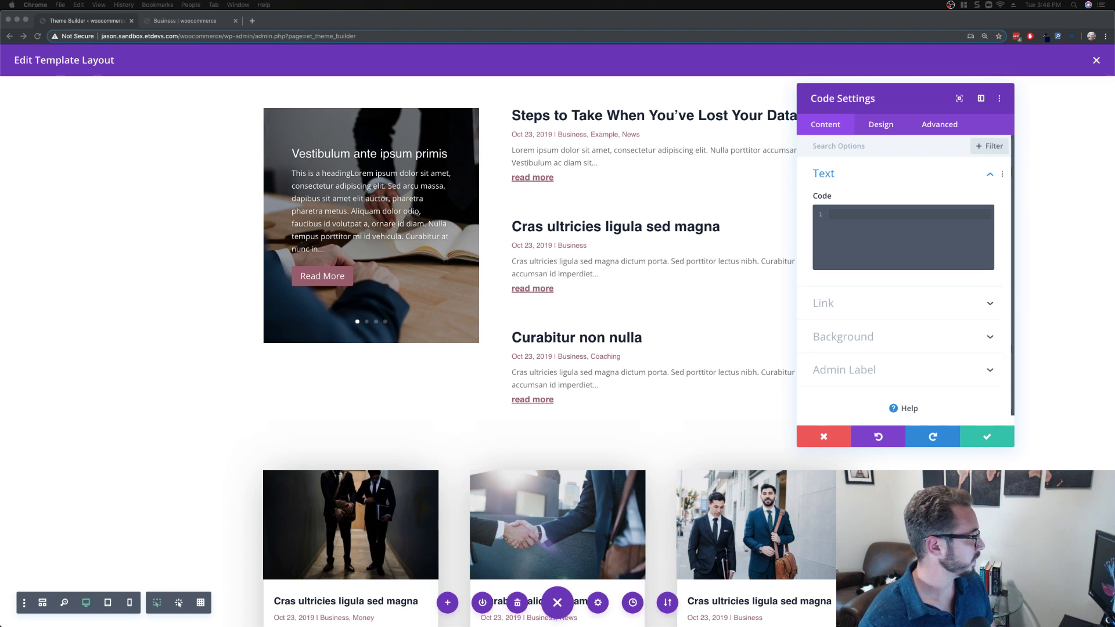
# Step: Add CSS for min-width 981px floating .left-blog-image featured images left at width 100%, max-width 150px, margin 0 20px 30px 0, with post margin-bottom 20px !important; save
pyautogui.click(844, 222)
pyautogui.write('<style> @media (min-width: 981px) { .left-blog-image .et_pb_post .entry-featured-image-url { float: left; width: 100%; max-width: 150px; margin: 0 20px 30px 0; } .left-blog-image .et_pb_post { margin-bottom: 20px !important; } } </style>')
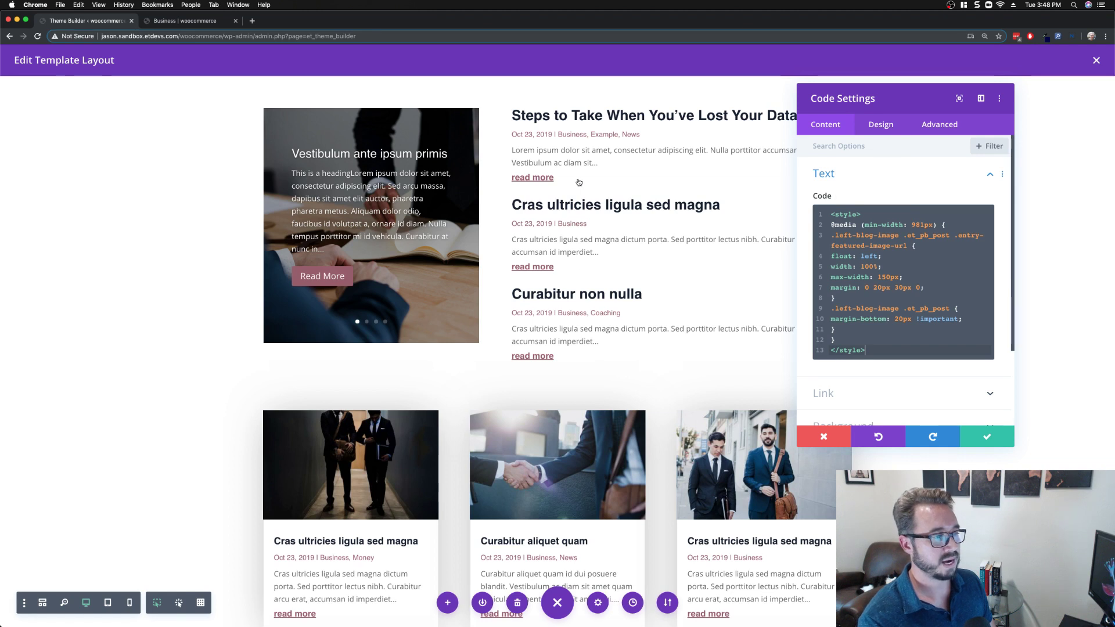
pyautogui.scroll(1, 581, 210)
pyautogui.scroll(1, 602, 218)
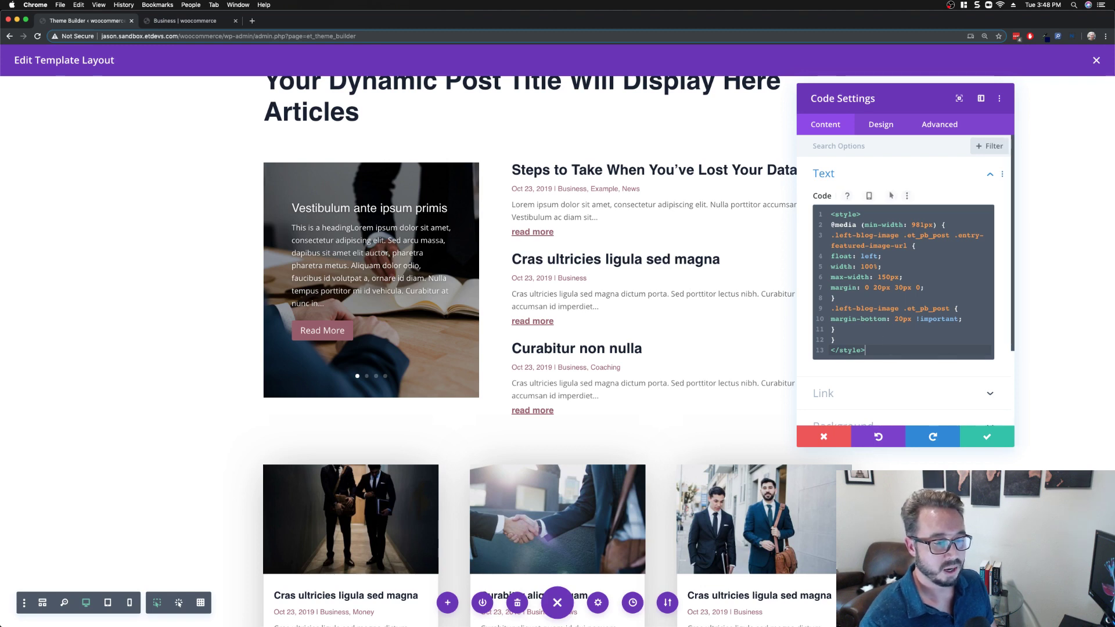
pyautogui.click(1008, 442)
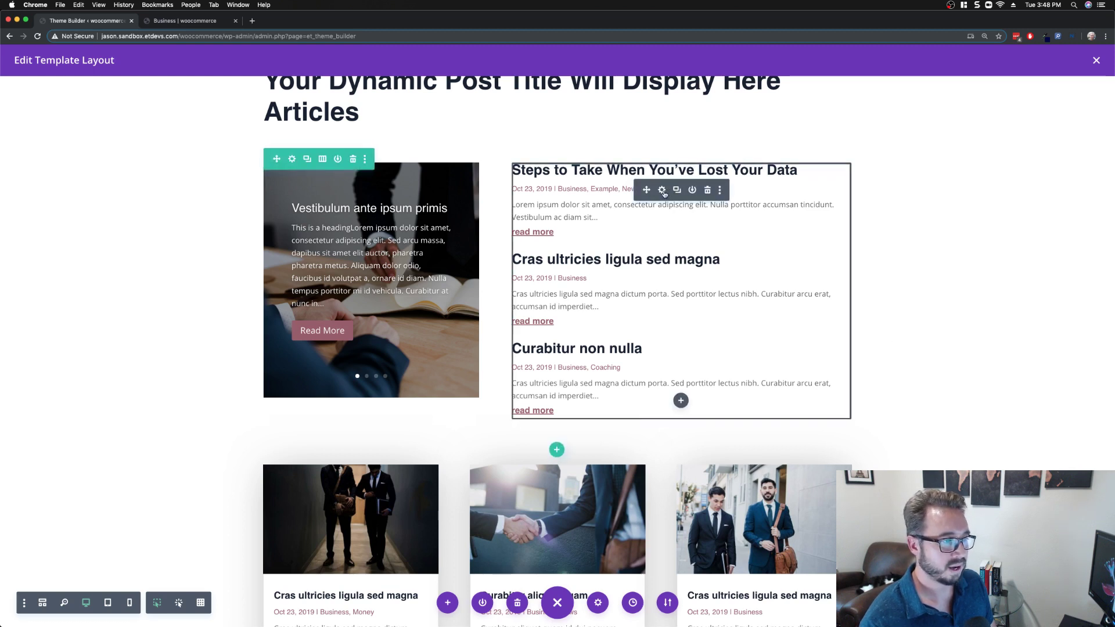
# Step: Turn on Show Featured Image in the elements settings of the Blog module beside the slider and save the module
pyautogui.click(662, 190)
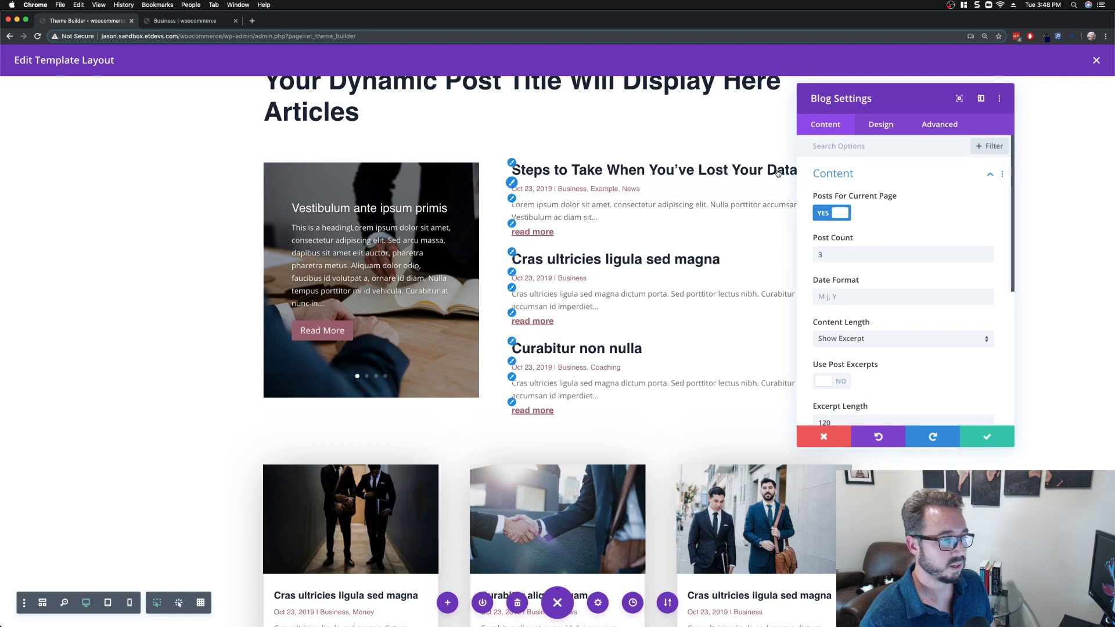
pyautogui.scroll(-3, 871, 208)
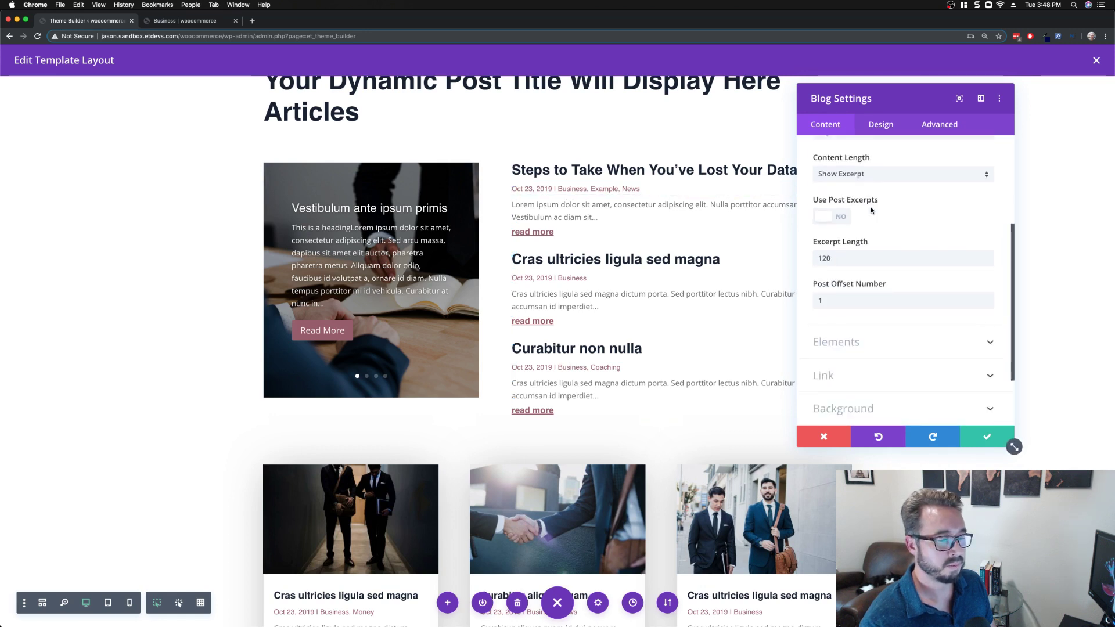
pyautogui.scroll(-2, 872, 210)
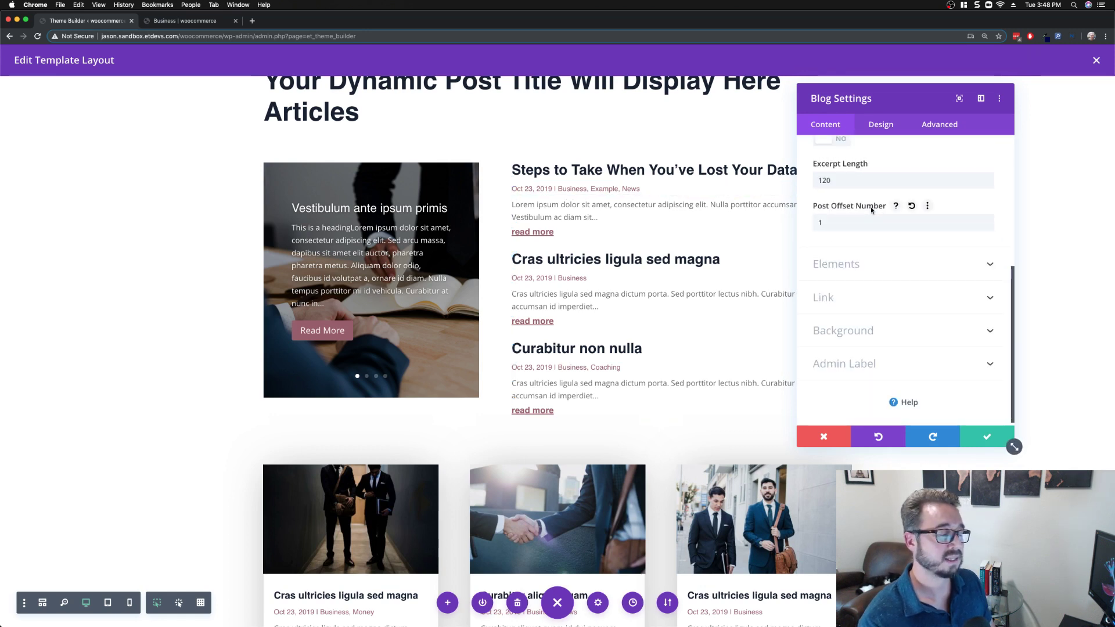
pyautogui.click(866, 265)
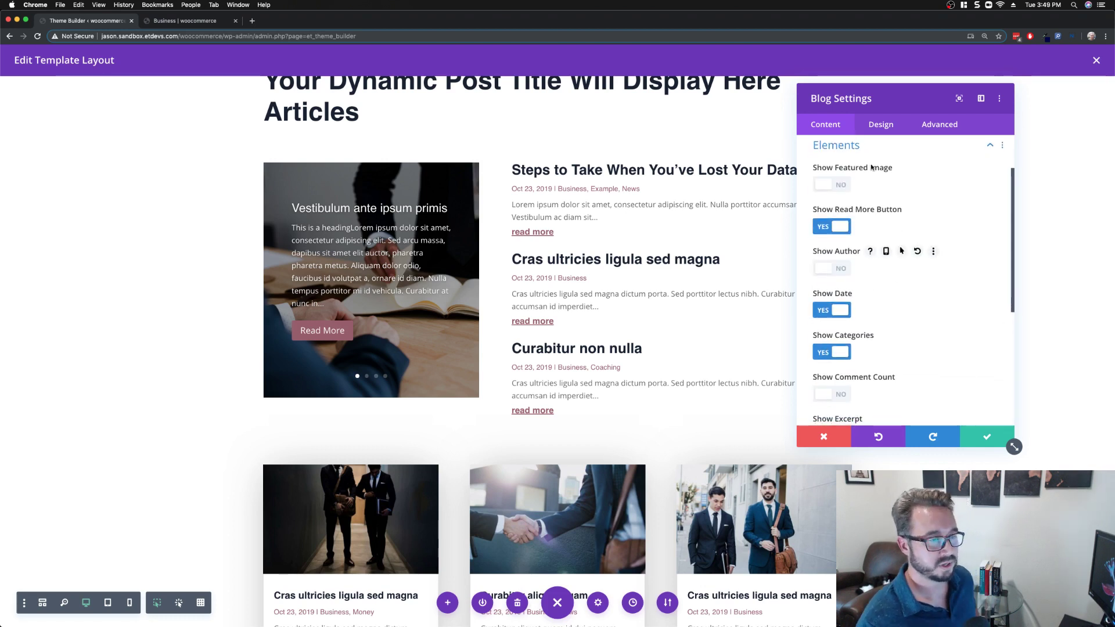
pyautogui.scroll(1, 843, 213)
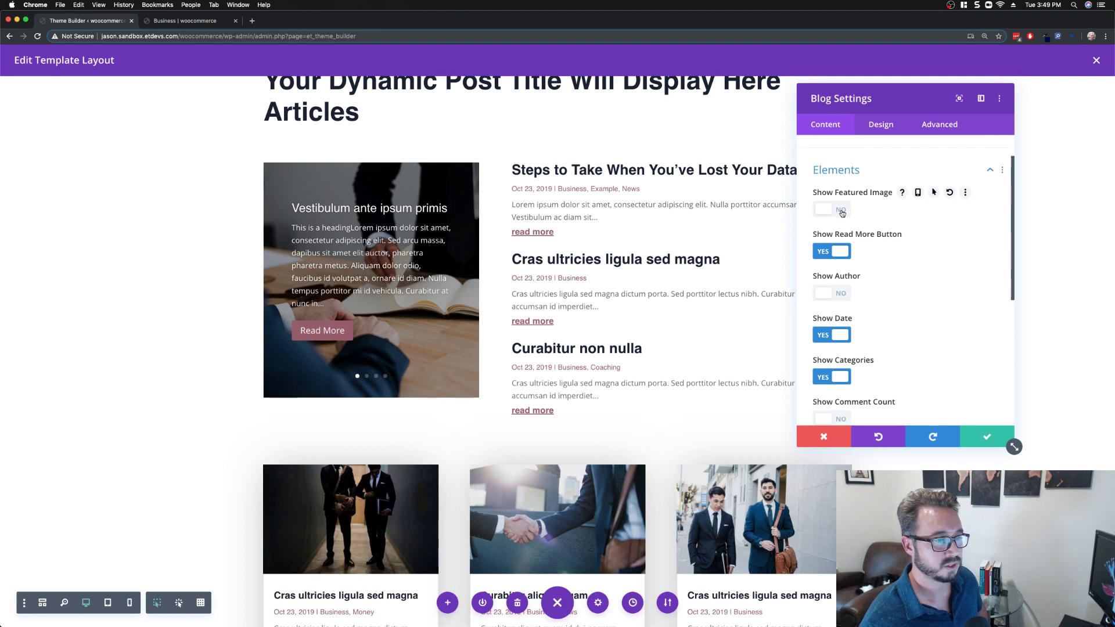
pyautogui.click(842, 213)
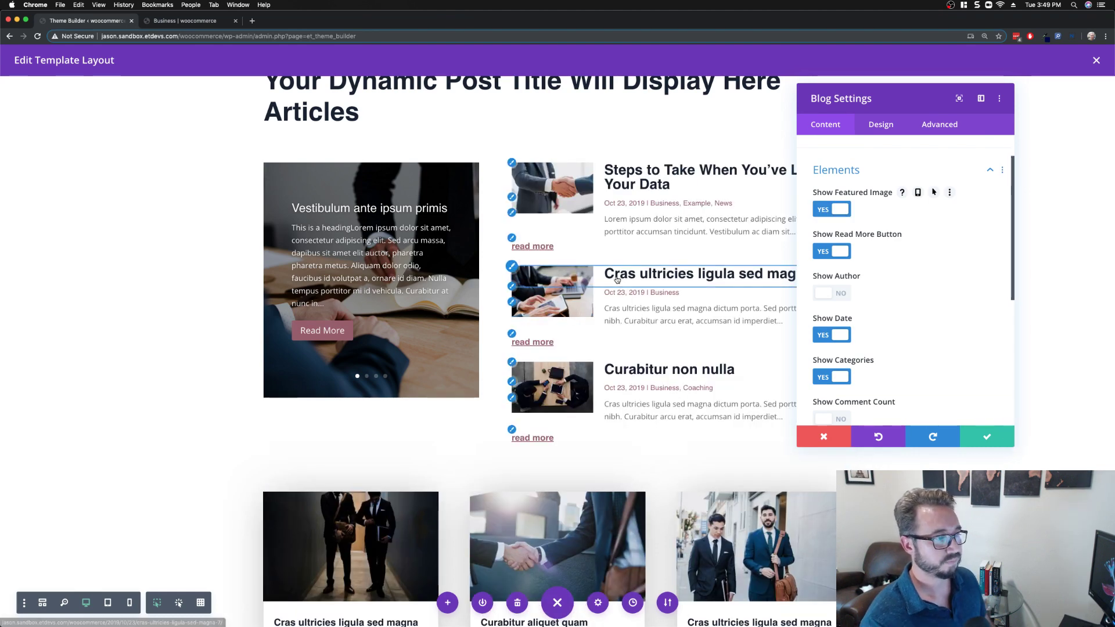
pyautogui.scroll(-1, 563, 317)
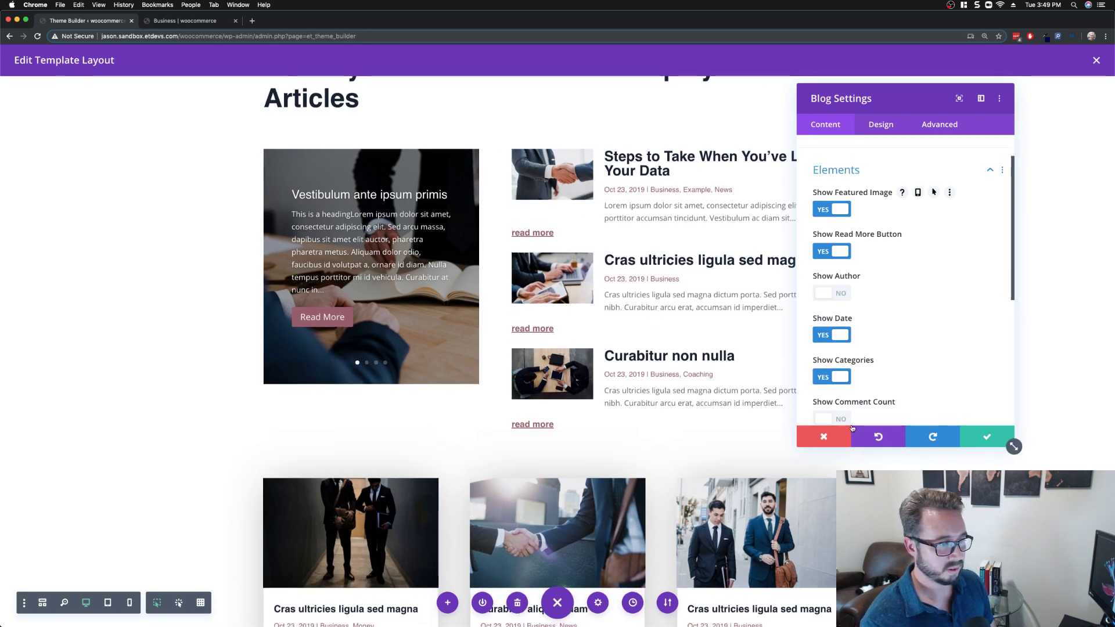
pyautogui.click(989, 437)
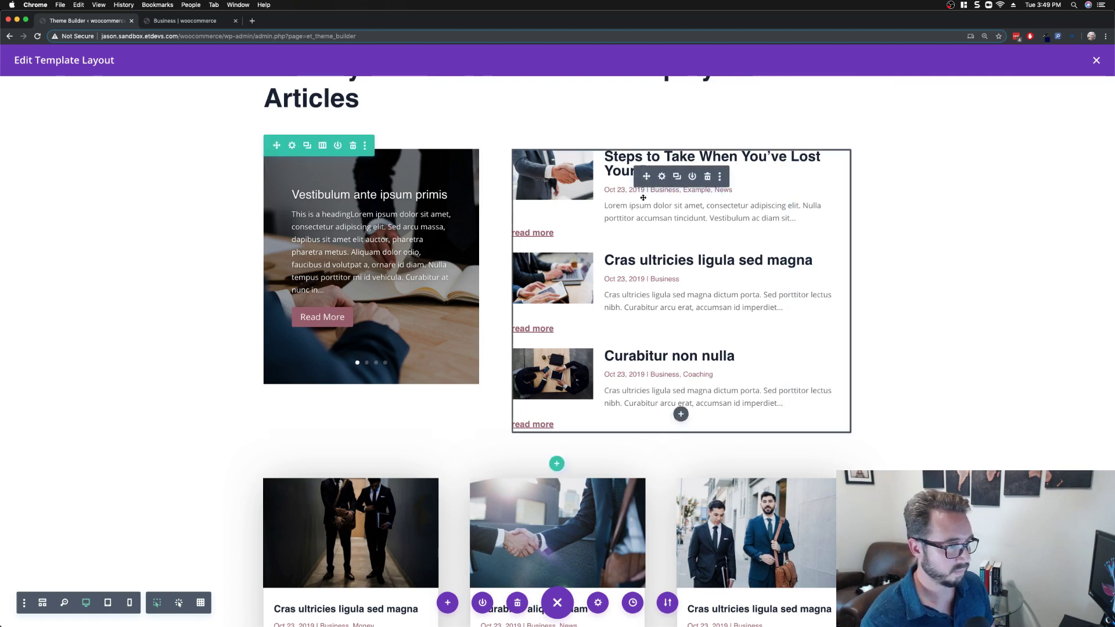
# Step: Turn off Show Read More Button for the Blog module beside the slider and save the module
pyautogui.click(661, 177)
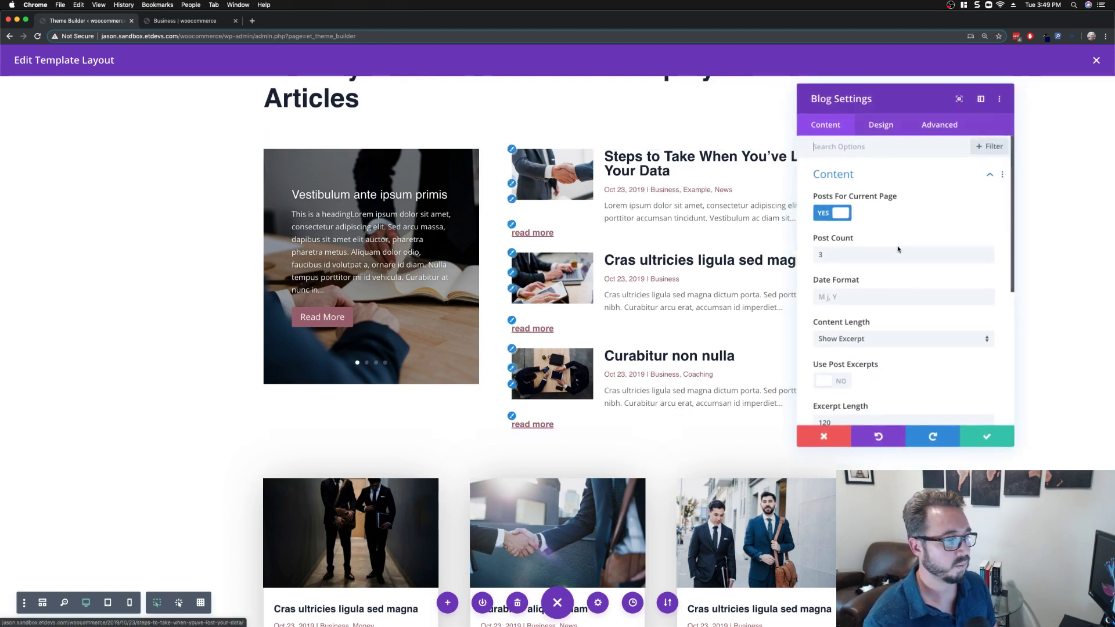
pyautogui.scroll(-3, 889, 307)
pyautogui.scroll(-3, 890, 307)
pyautogui.click(887, 311)
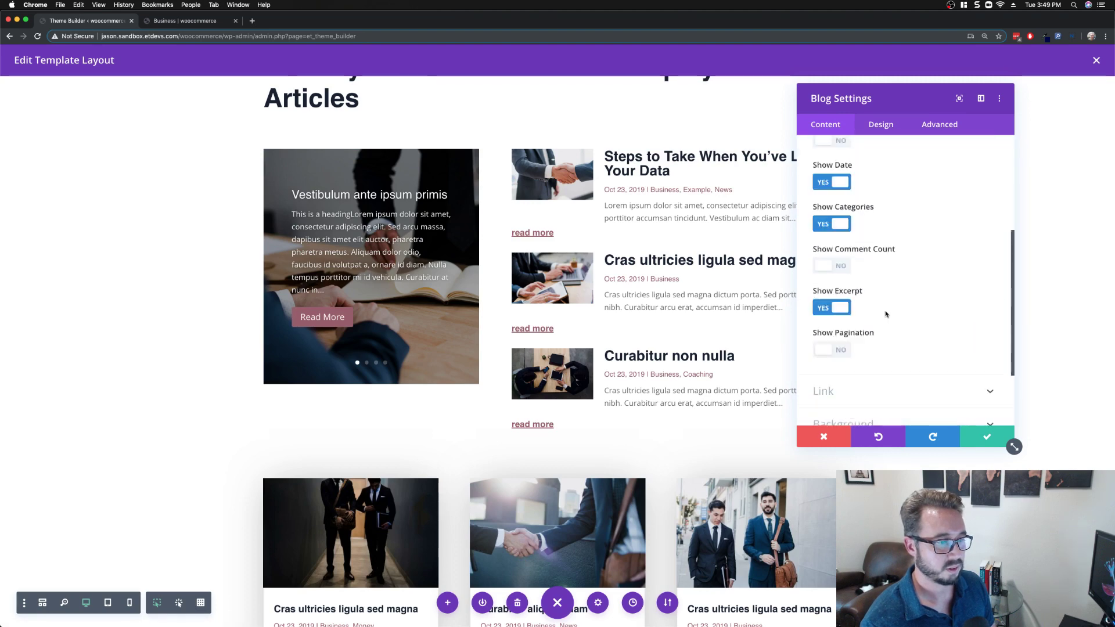
pyautogui.click(840, 233)
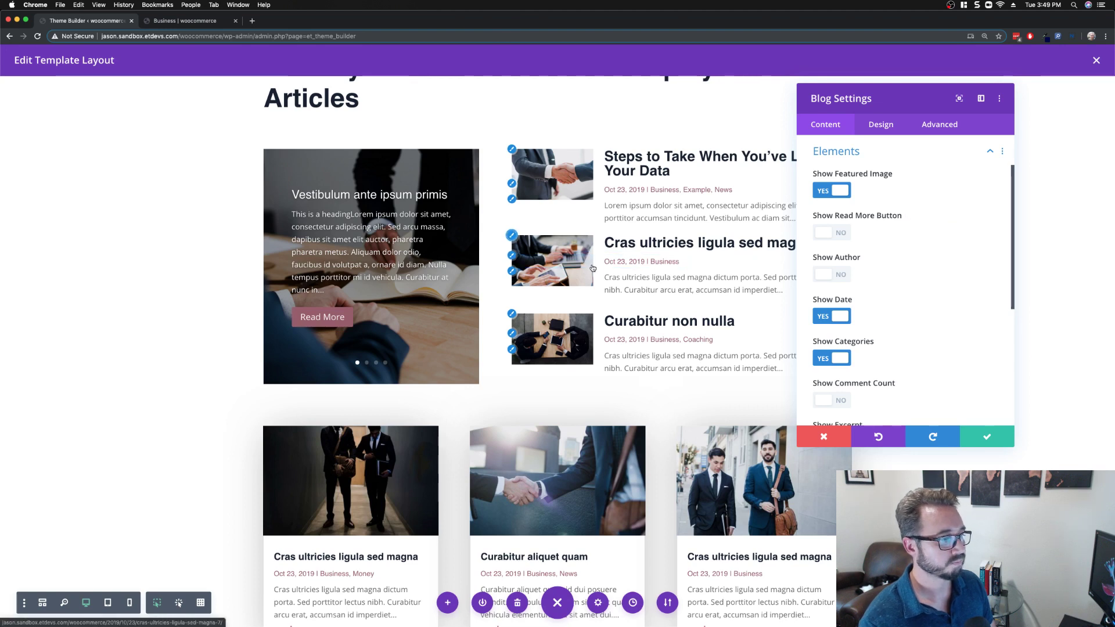
pyautogui.click(986, 437)
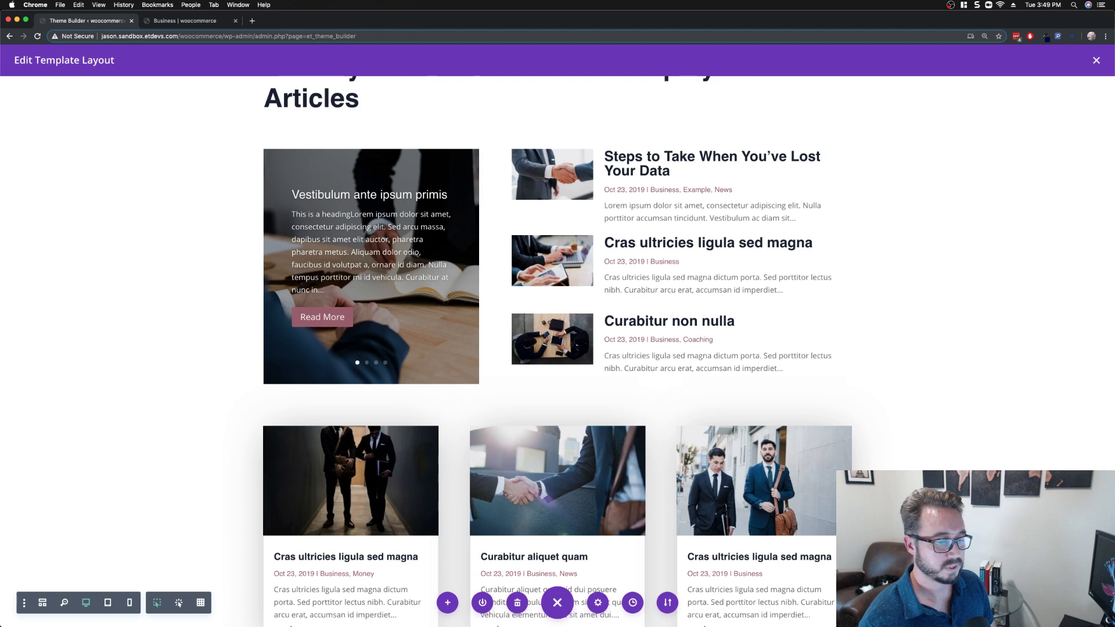
# Step: Reload the live Business category page and show it in the responsive device view of the browser's DevTools
pyautogui.click(208, 21)
pyautogui.press('super+r')
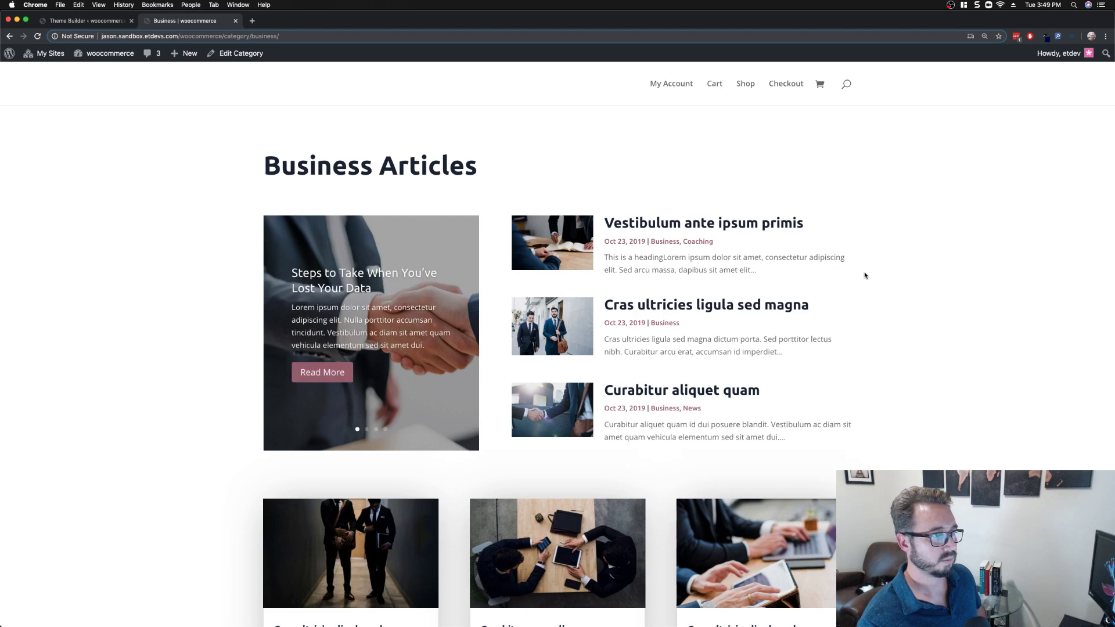
pyautogui.rightClick(621, 192)
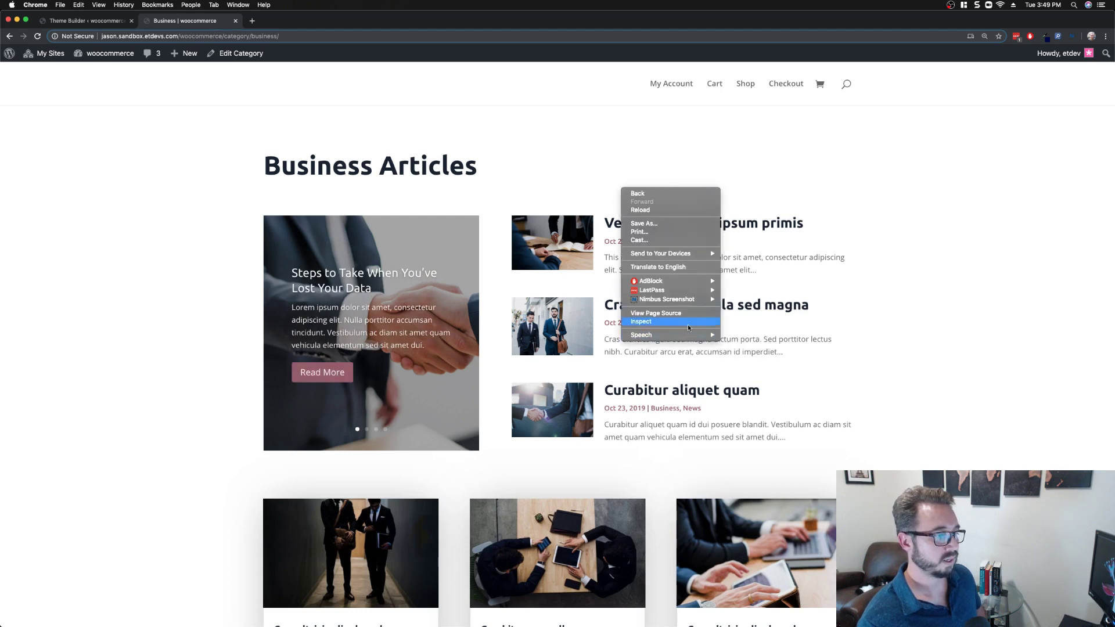
pyautogui.click(692, 323)
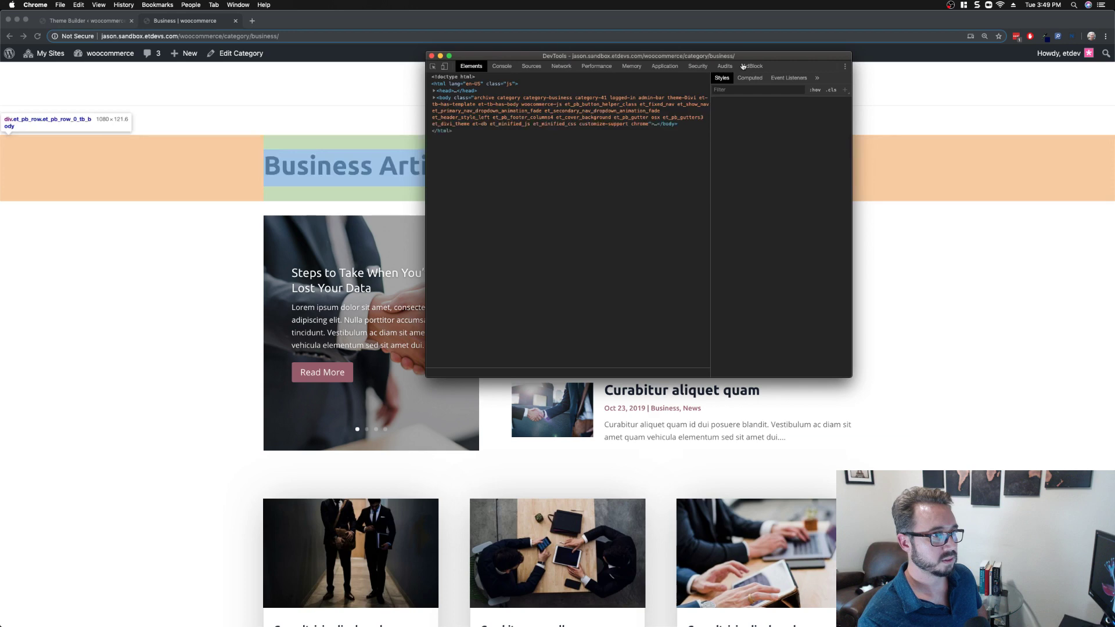
pyautogui.moveTo(754, 56); pyautogui.dragTo(1114, 55)
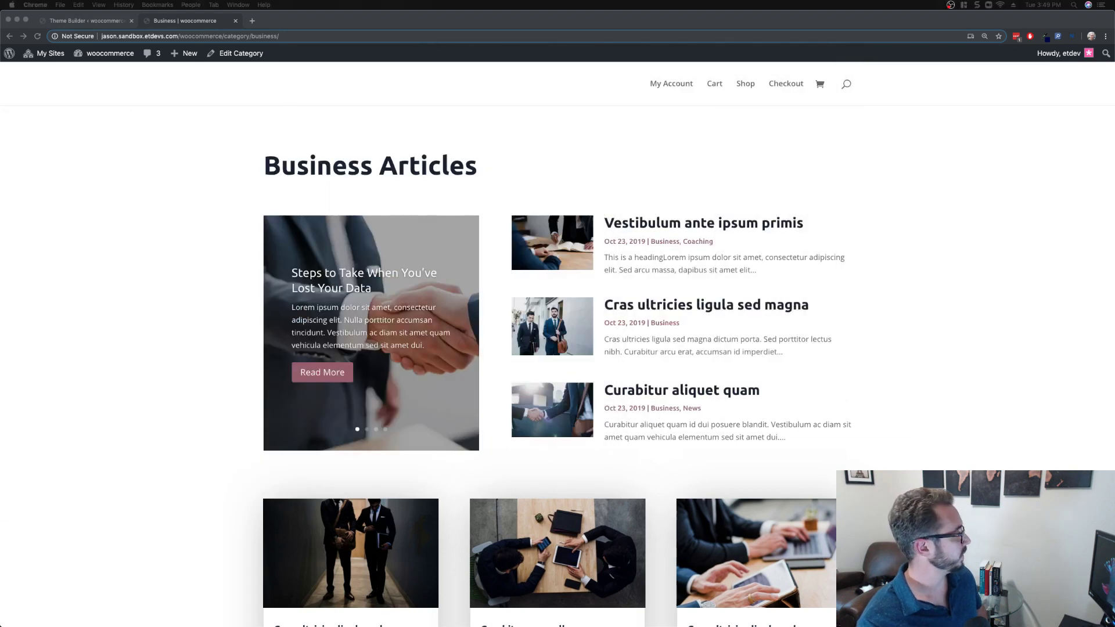
pyautogui.press('super+shift+m')
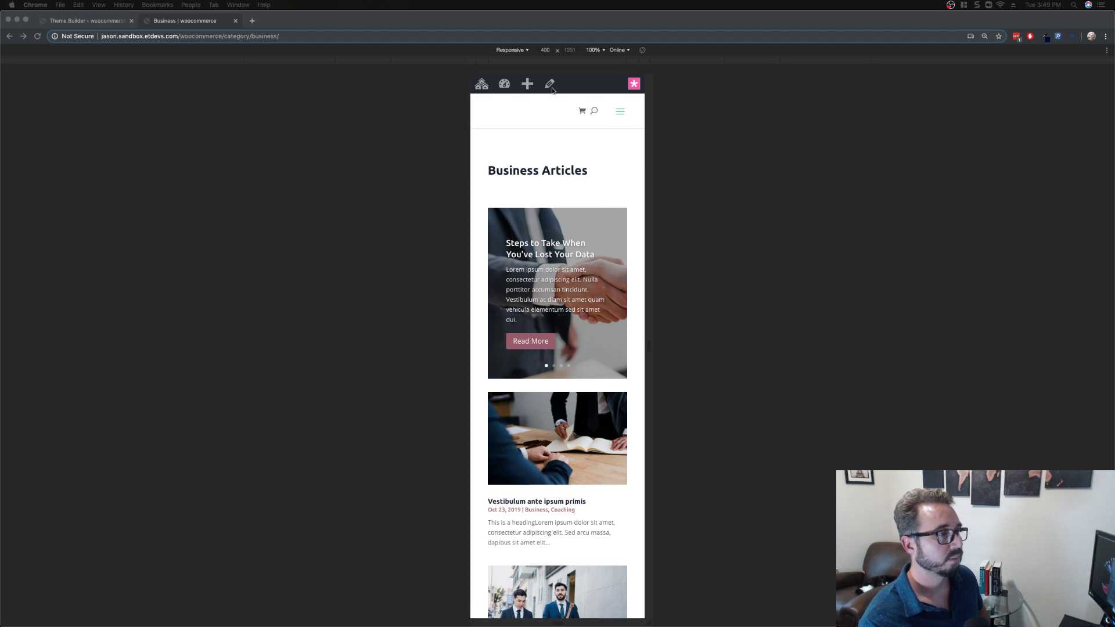
# Step: Preview the Business category page at iPad Pro and iPad sizes, checking the slider, blog list and grid layout
pyautogui.click(526, 51)
pyautogui.click(516, 52)
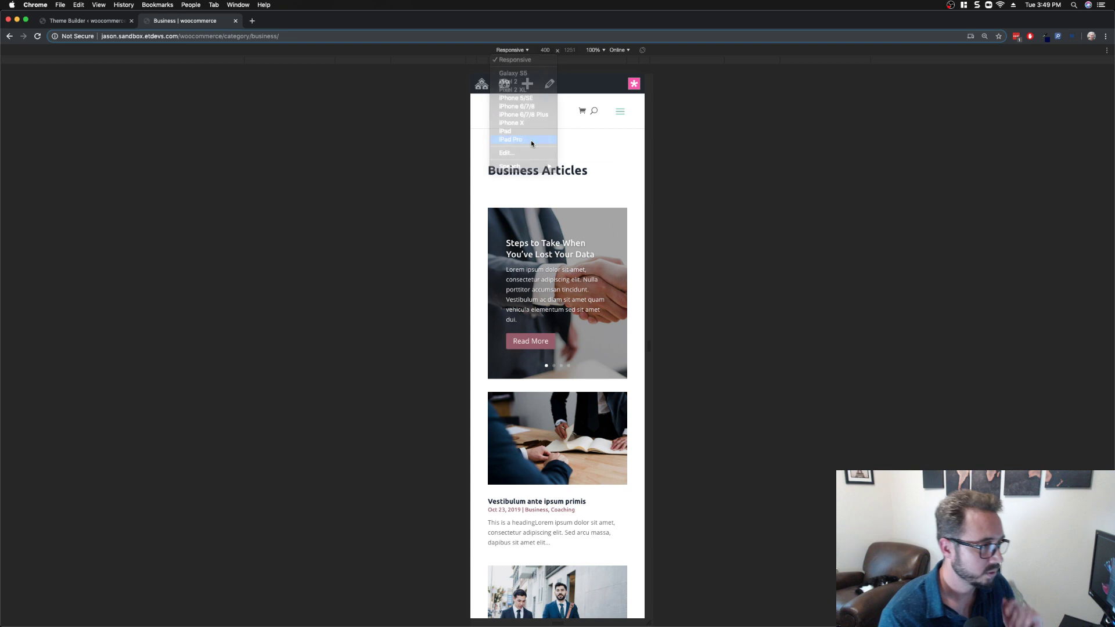
pyautogui.click(531, 140)
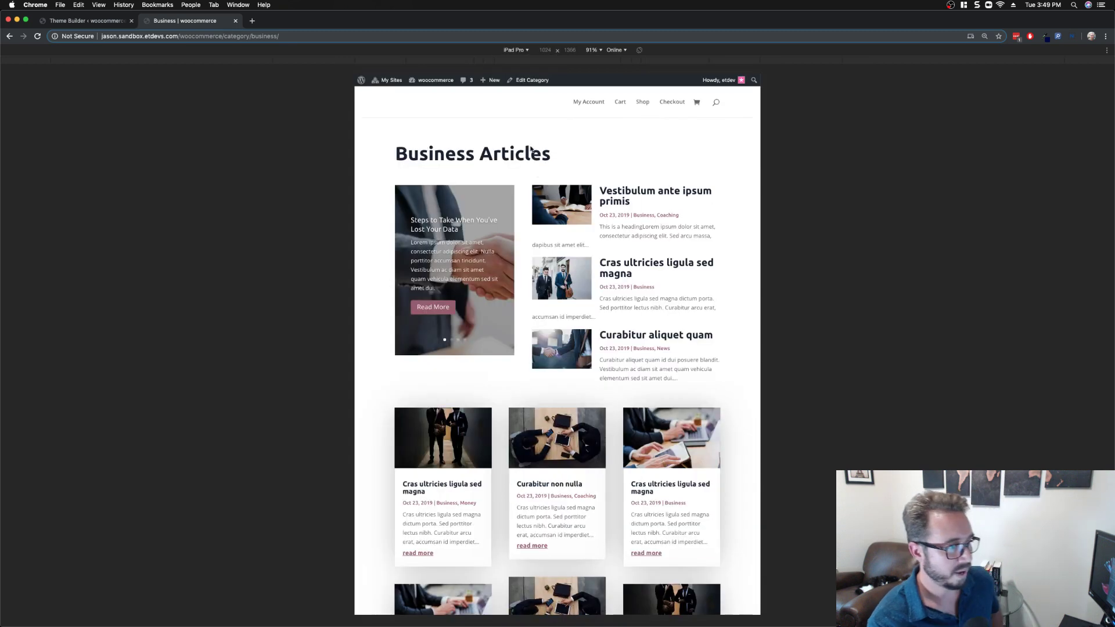
pyautogui.click(526, 51)
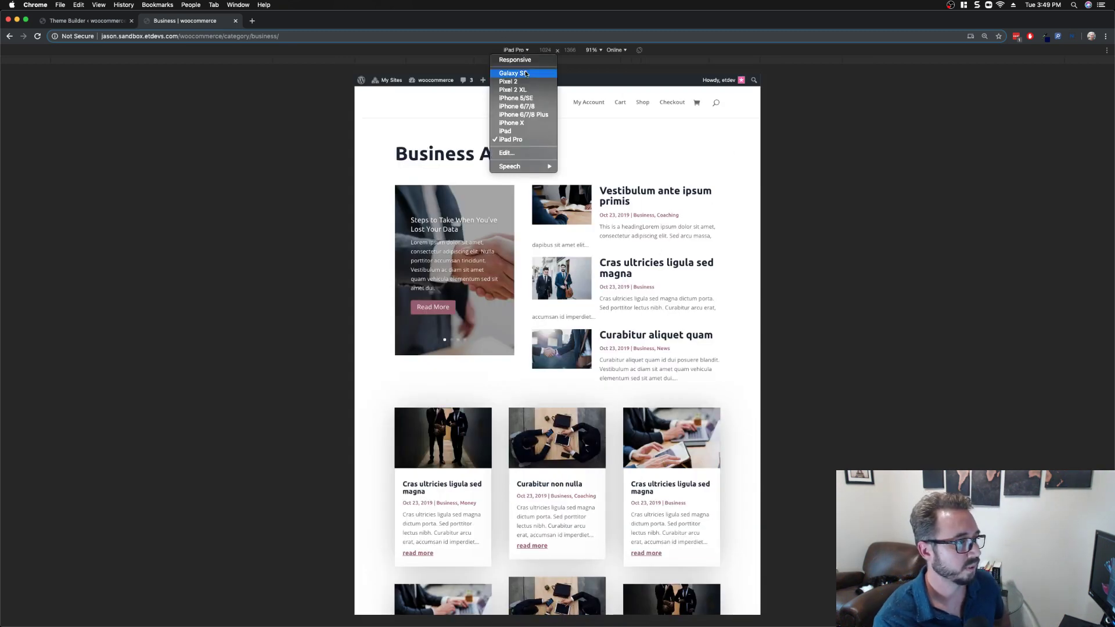
pyautogui.click(527, 132)
pyautogui.scroll(-15, 687, 185)
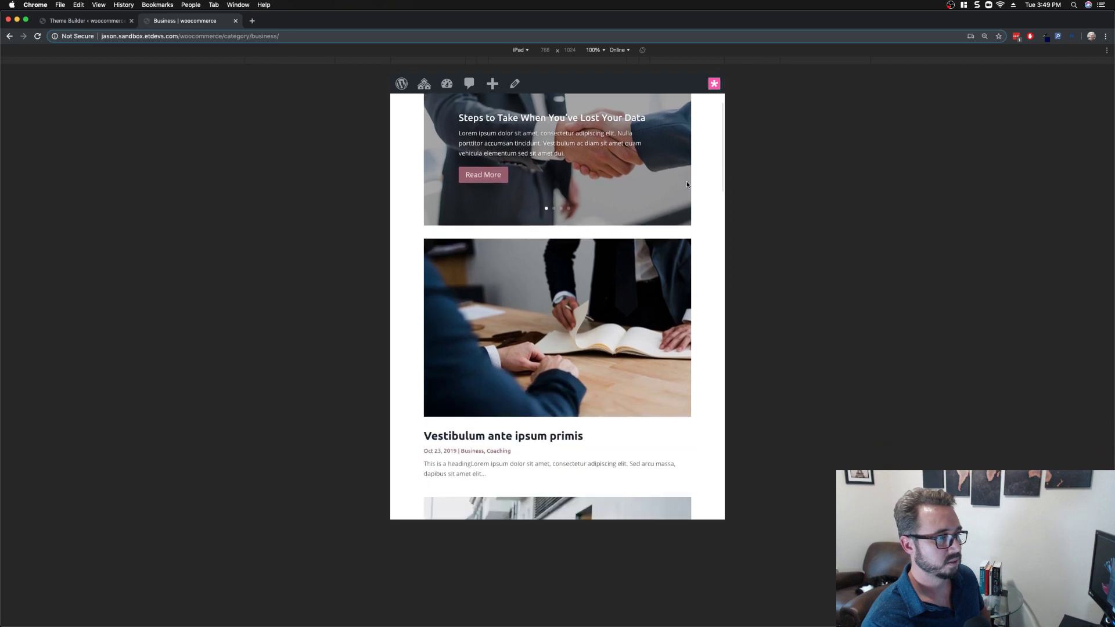
pyautogui.scroll(-15, 687, 184)
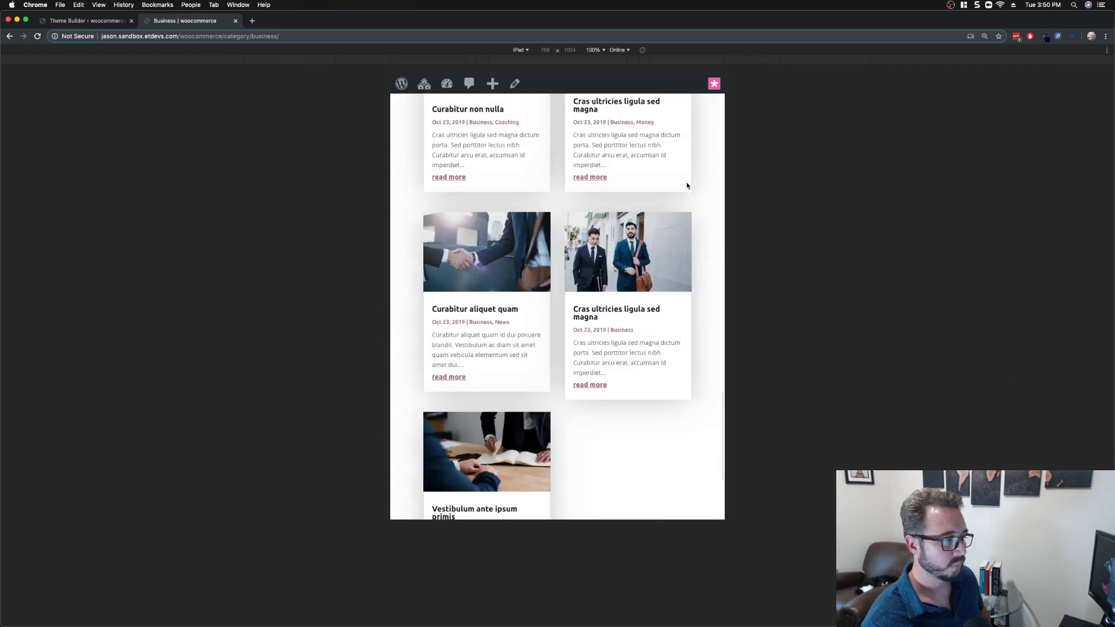
pyautogui.scroll(20, 688, 186)
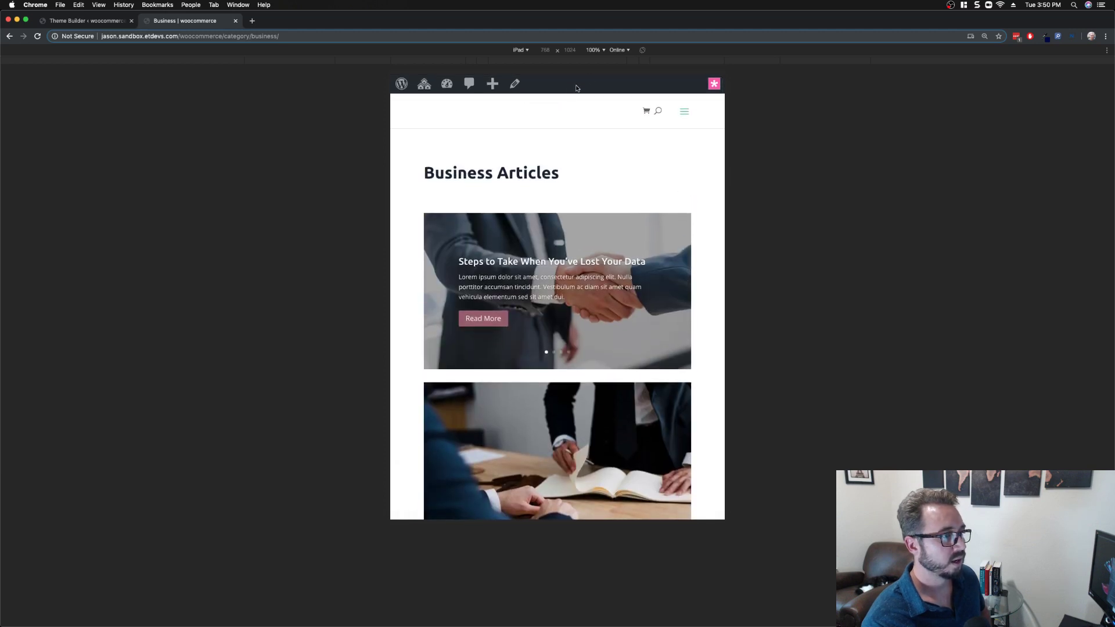
# Step: Check the Business category page's slider, list and grid at iPhone 6/7/8 Plus size and return to the template layout editor
pyautogui.click(527, 50)
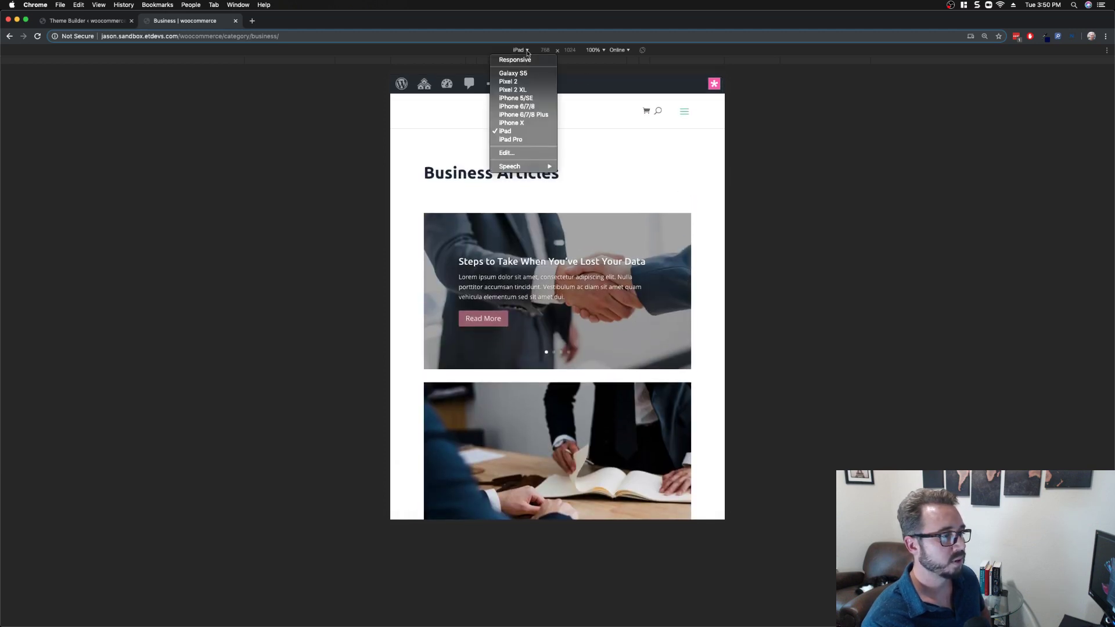
pyautogui.click(528, 116)
pyautogui.scroll(-10, 636, 175)
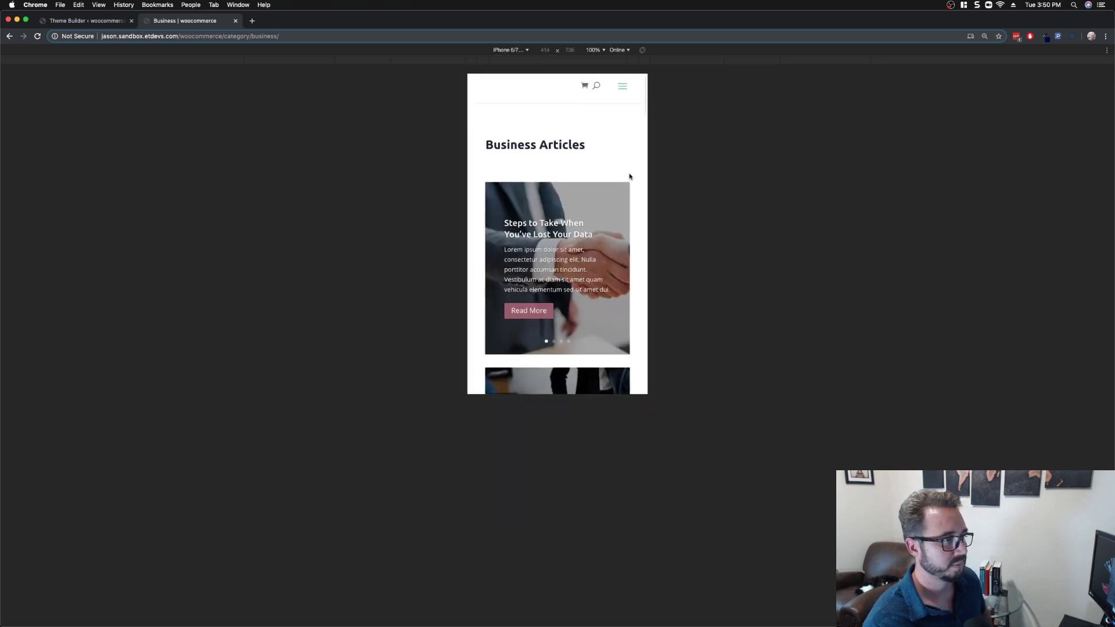
pyautogui.scroll(-10, 629, 176)
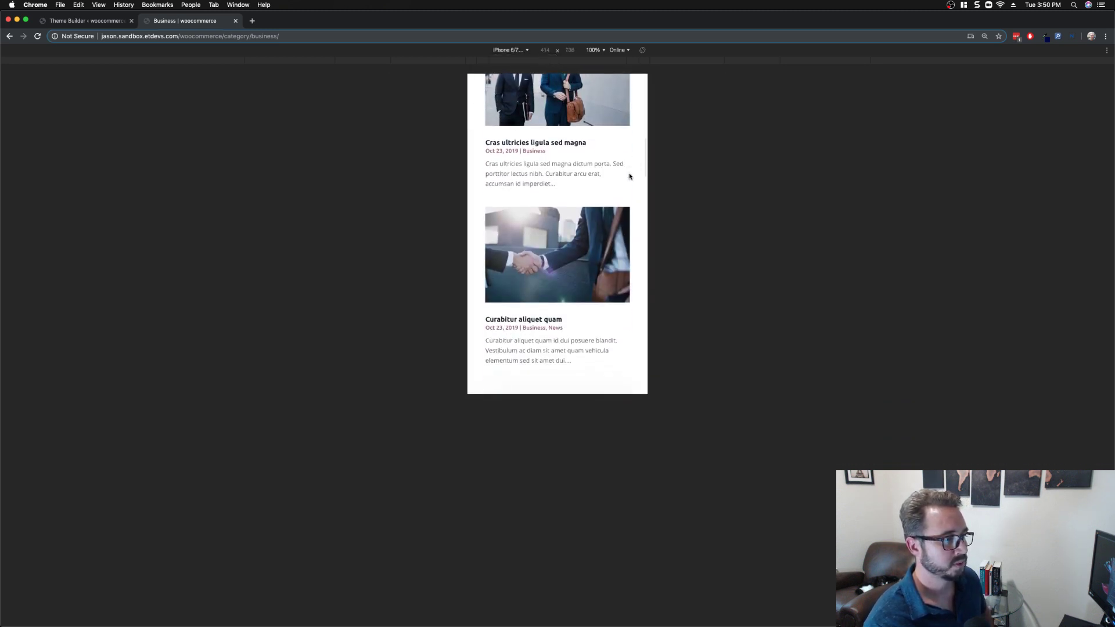
pyautogui.scroll(-10, 629, 176)
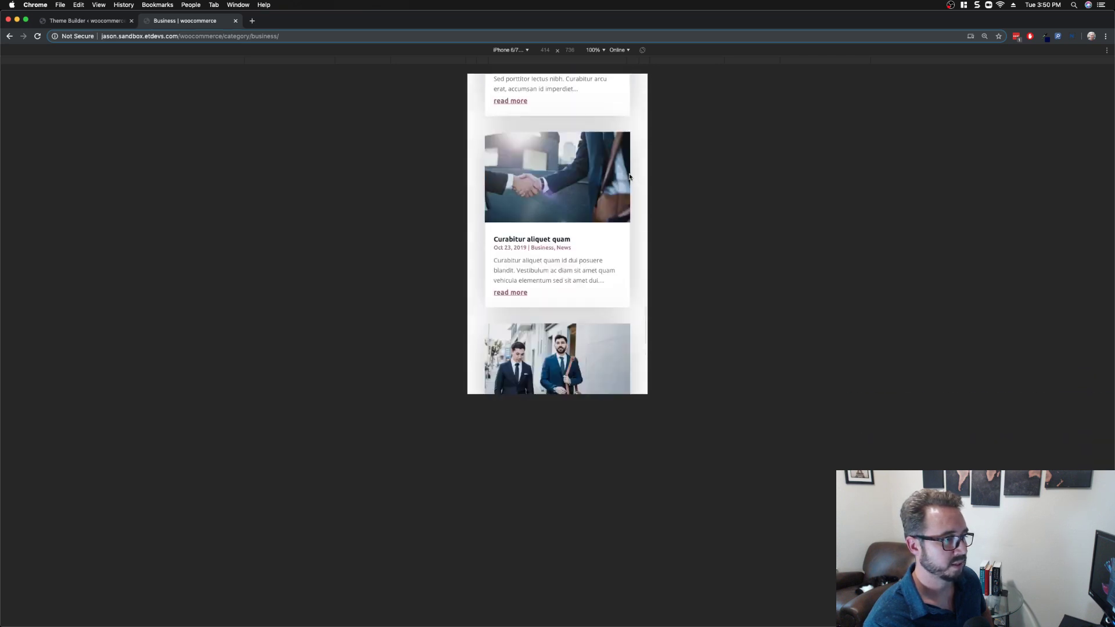
pyautogui.scroll(20, 630, 176)
pyautogui.scroll(1, 629, 176)
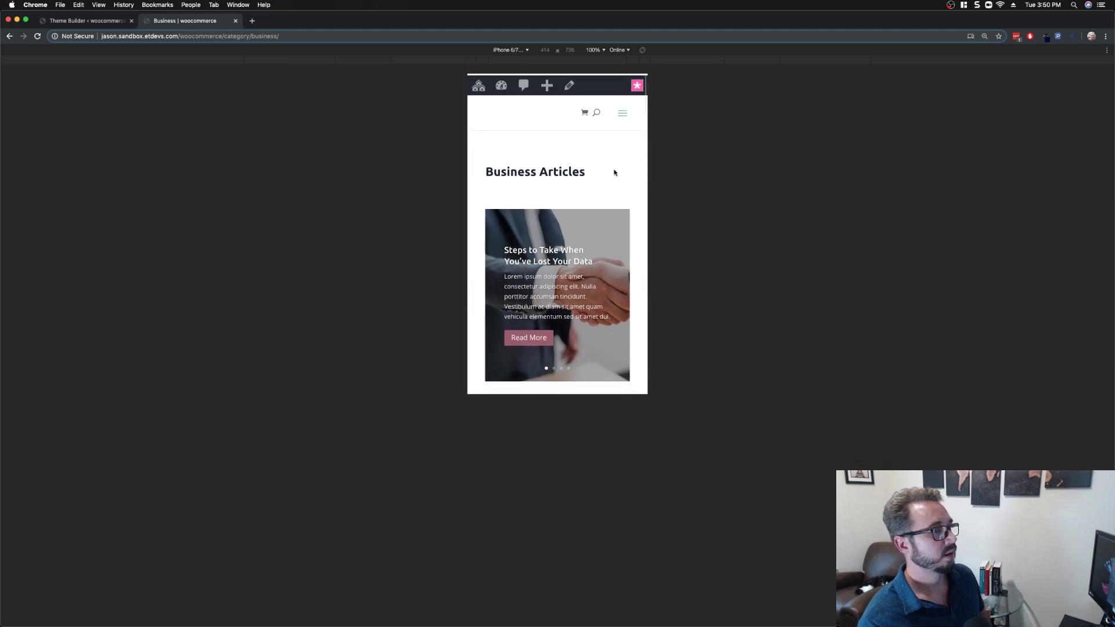
pyautogui.click(104, 25)
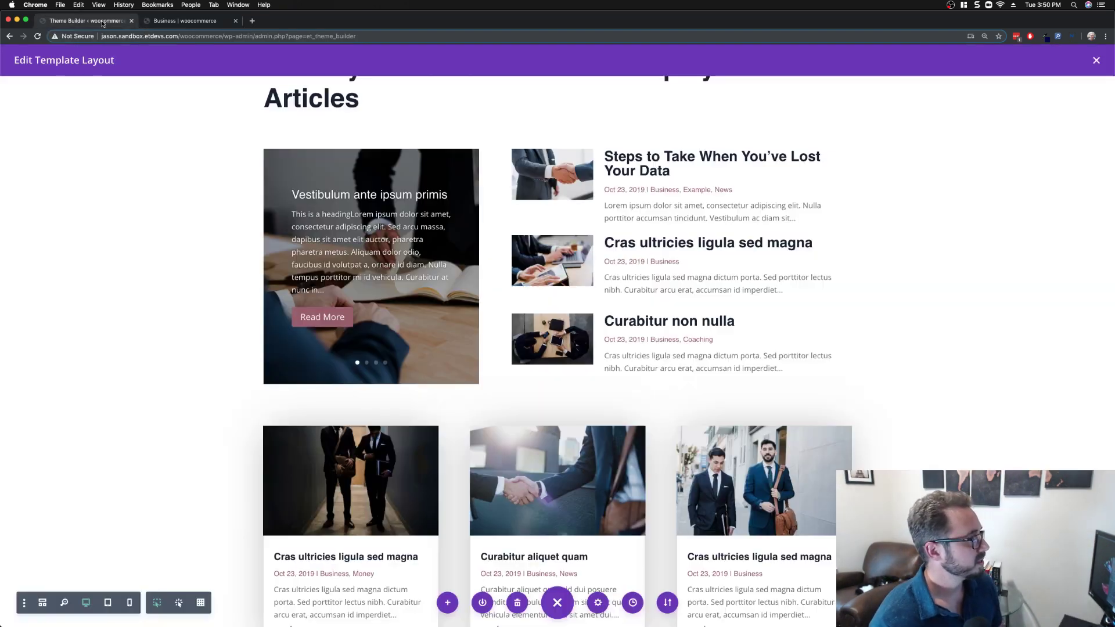